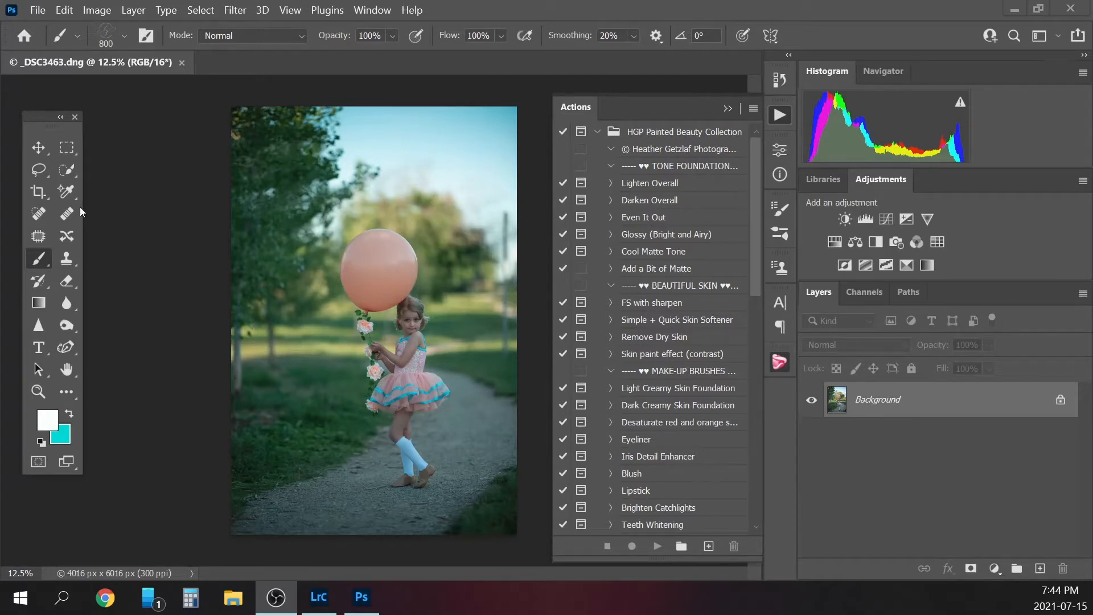
Crop the photo slightly tighter around the girl and balloon with a 2:3 (4:6) ratio
click(36, 192)
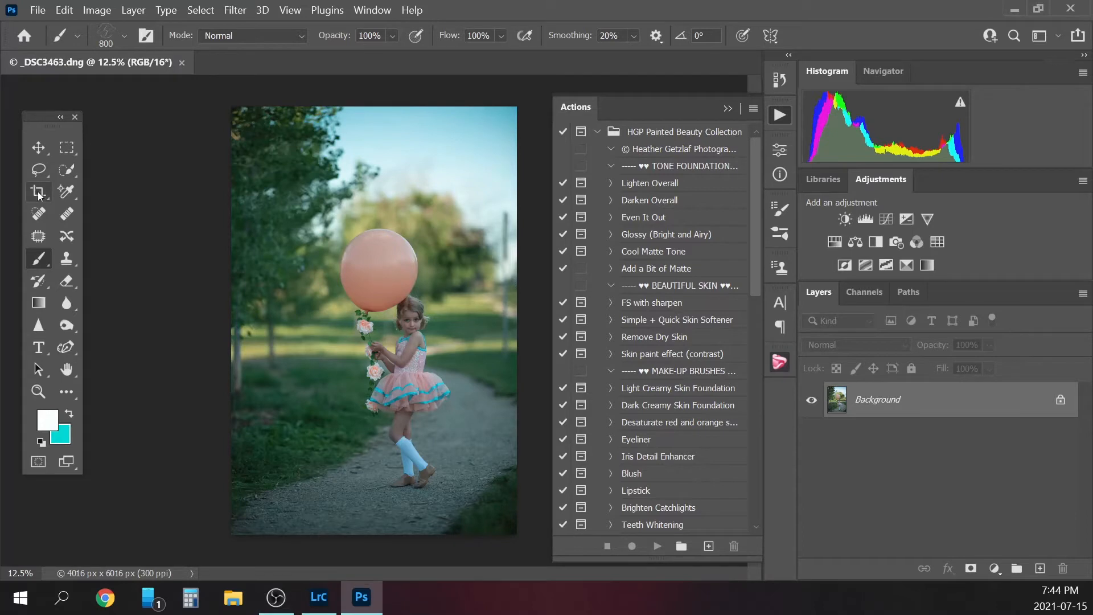
click(38, 193)
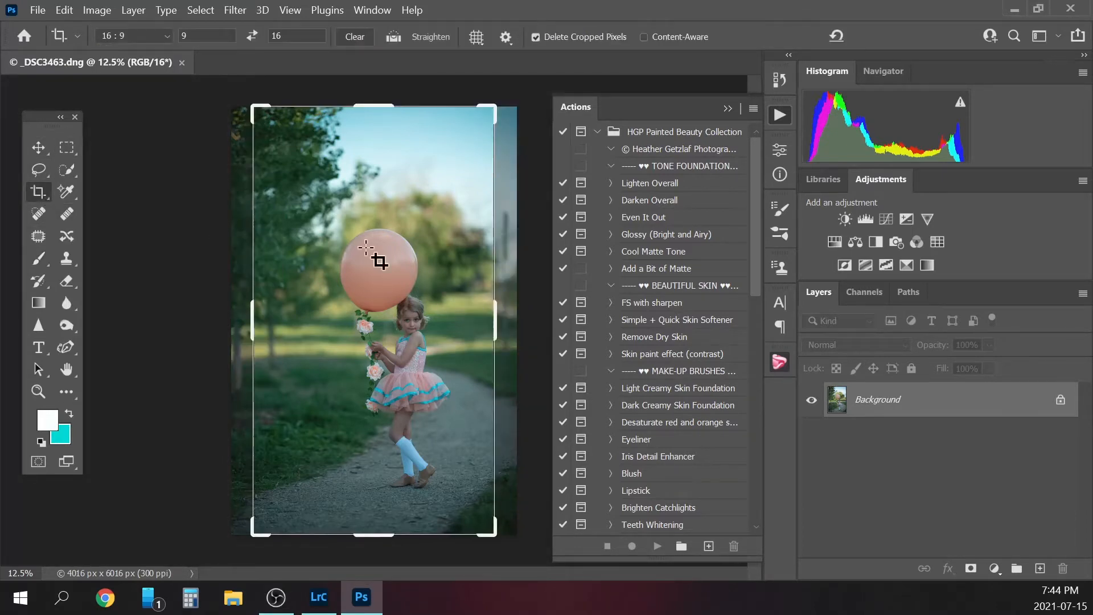
click(167, 37)
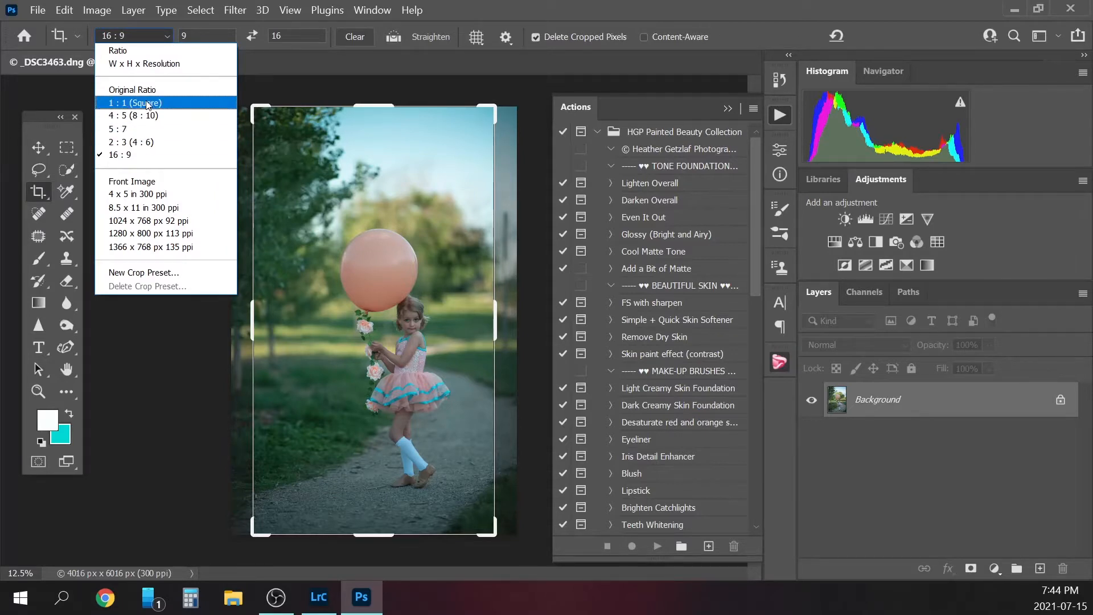
click(145, 141)
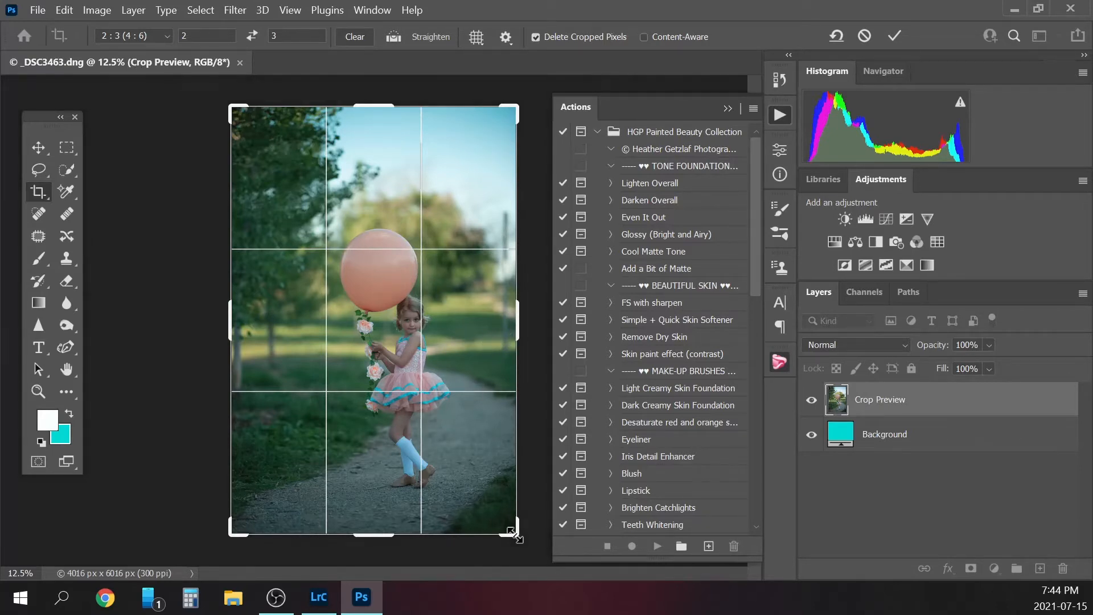
drag(511, 532, 511, 524)
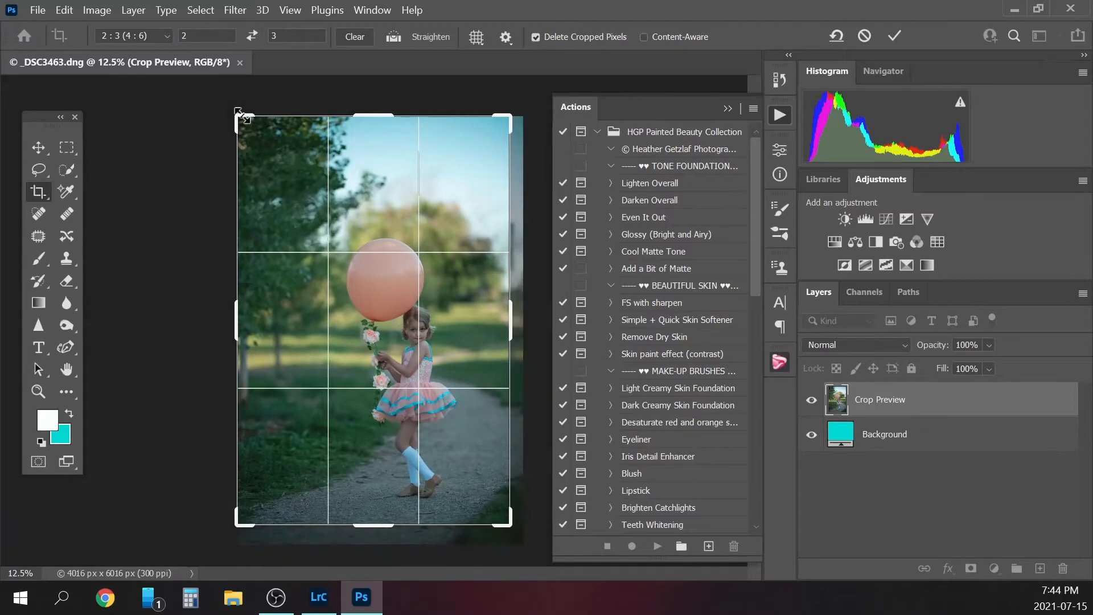
drag(244, 116, 252, 121)
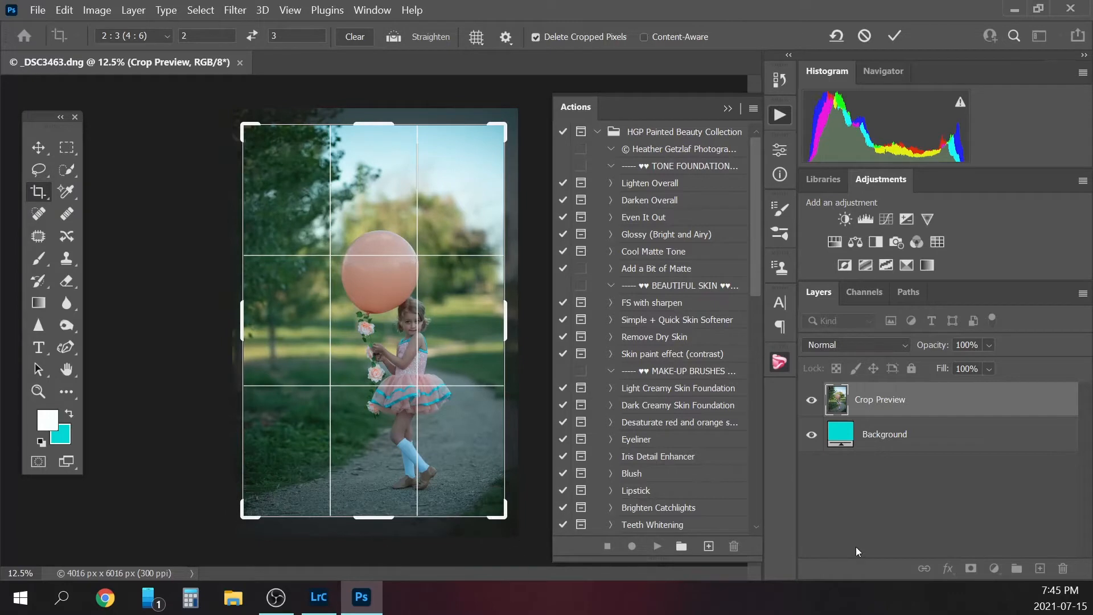
key(Return)
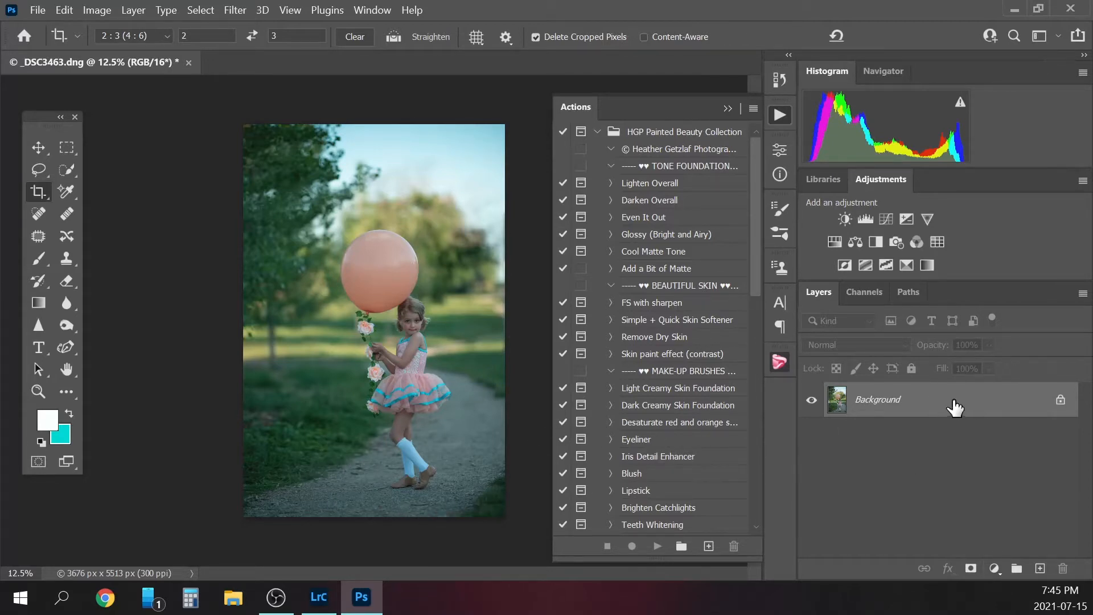
Duplicate the Background layer and collapse the Actions panel
drag(955, 408, 1041, 570)
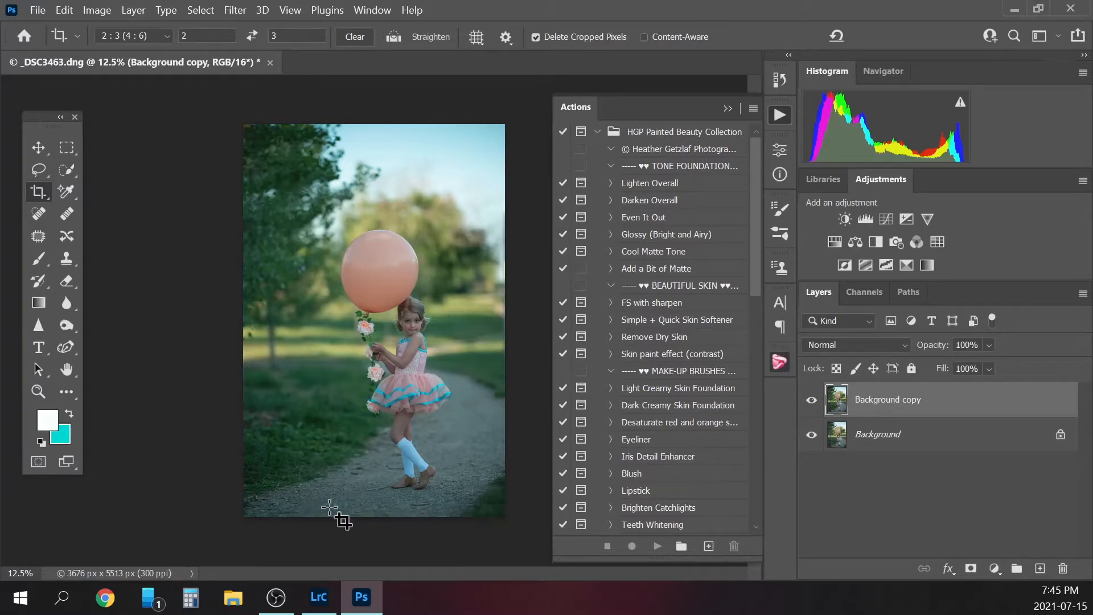
click(727, 108)
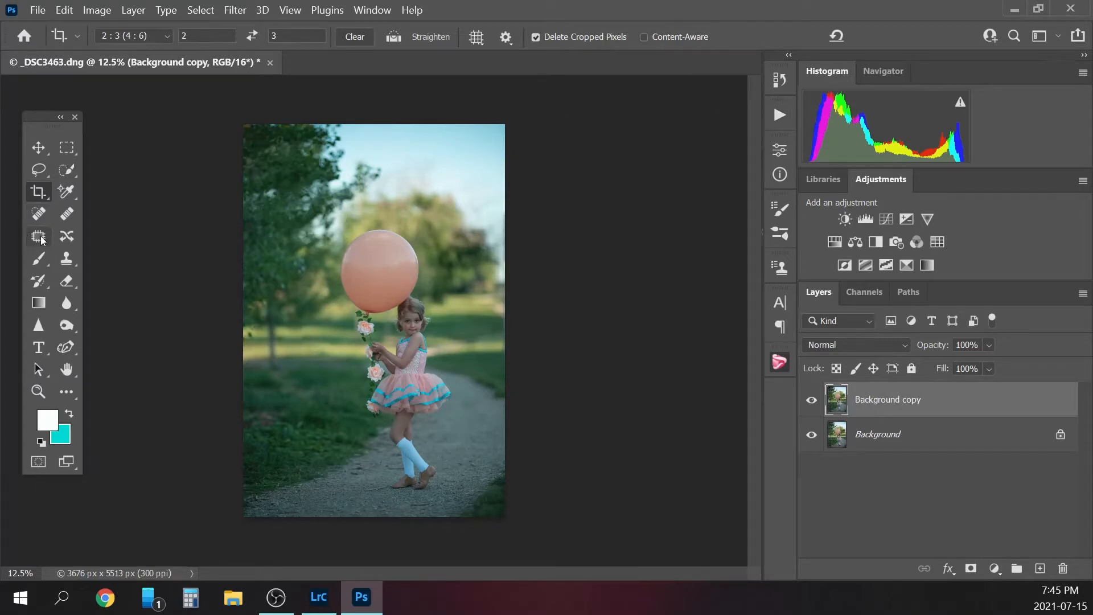
Remove the stick on the gravel path just below the girl's shoes using the Patch tool at 50% zoom
click(38, 214)
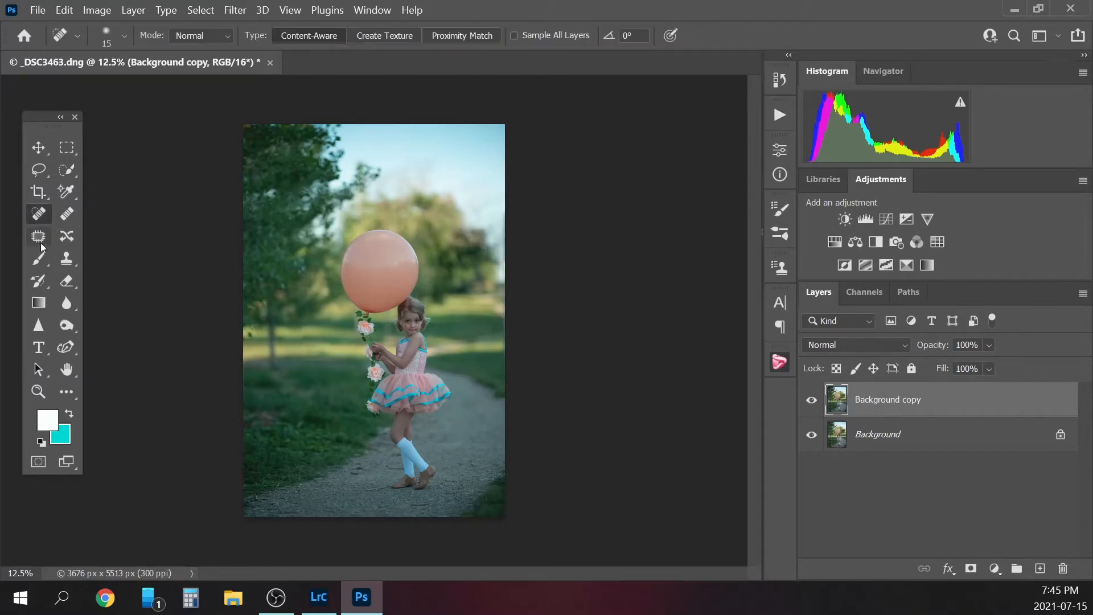
click(40, 242)
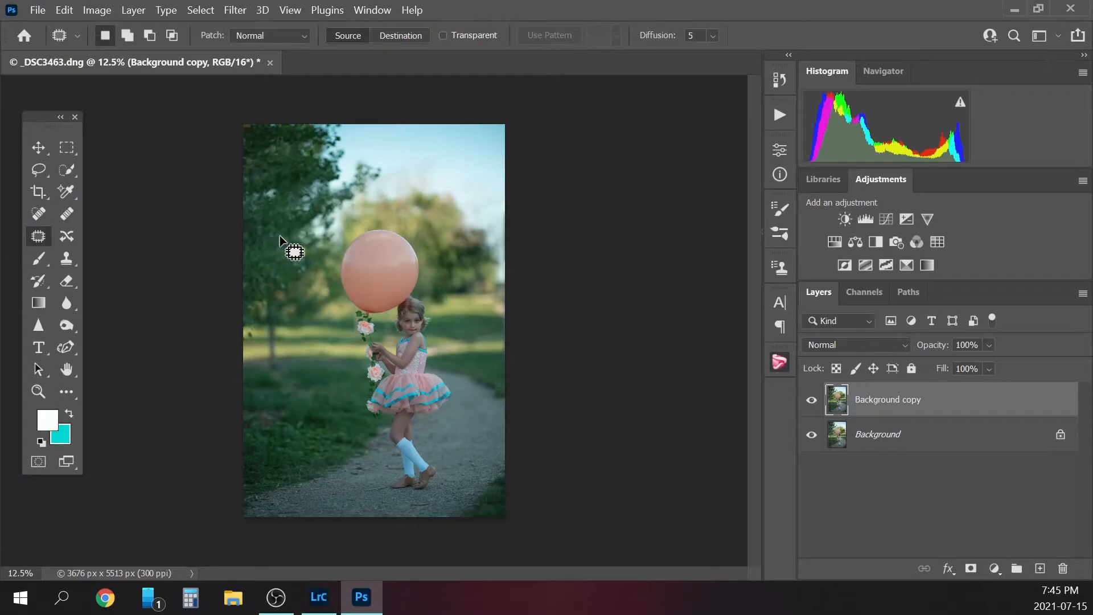
key(ctrl+plus)
key(ctrl+plus)
key(ctrl+plus)
key(ctrl+plus)
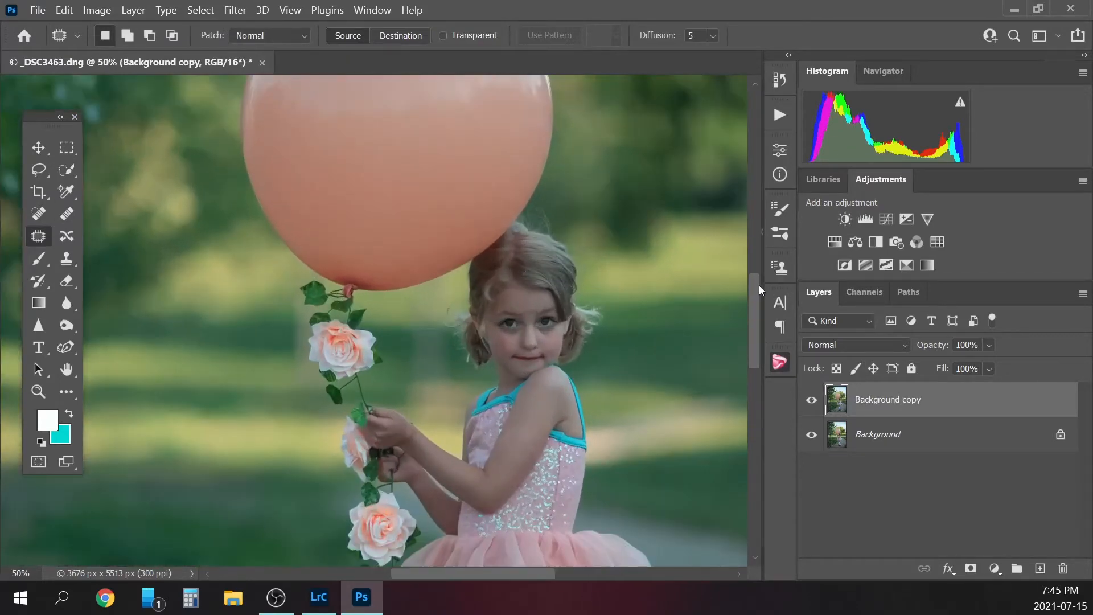
drag(760, 285, 759, 401)
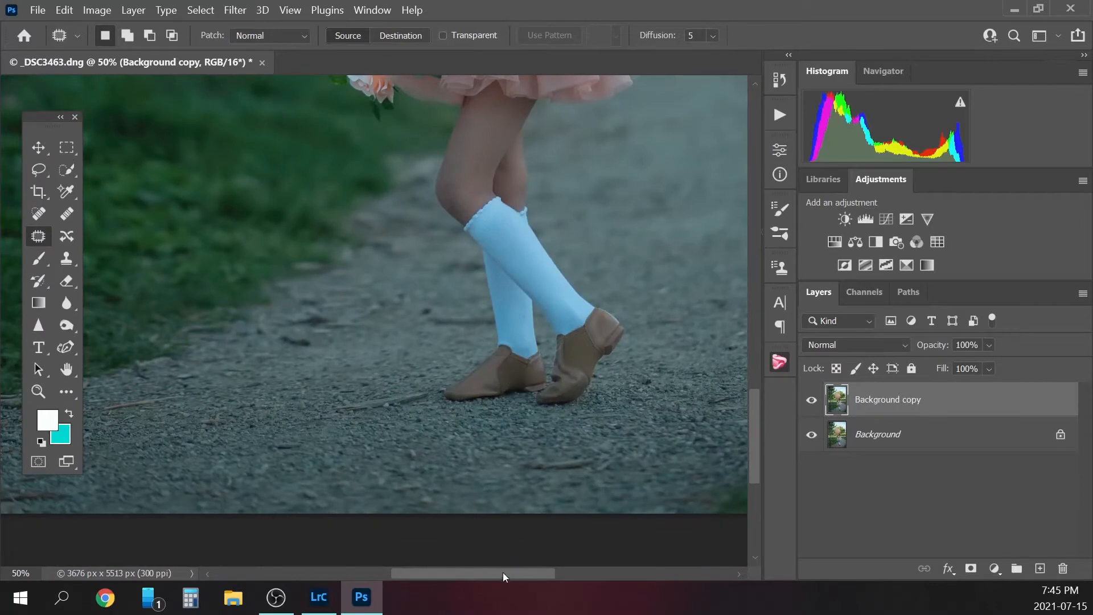
drag(505, 578, 528, 577)
mouse_move(433, 459)
mouse_down()
mouse_move(517, 490)
mouse_move(476, 488)
mouse_up()
mouse_move(533, 465)
mouse_down()
mouse_move(566, 488)
mouse_move(581, 473)
mouse_up()
key(ctrl+d)
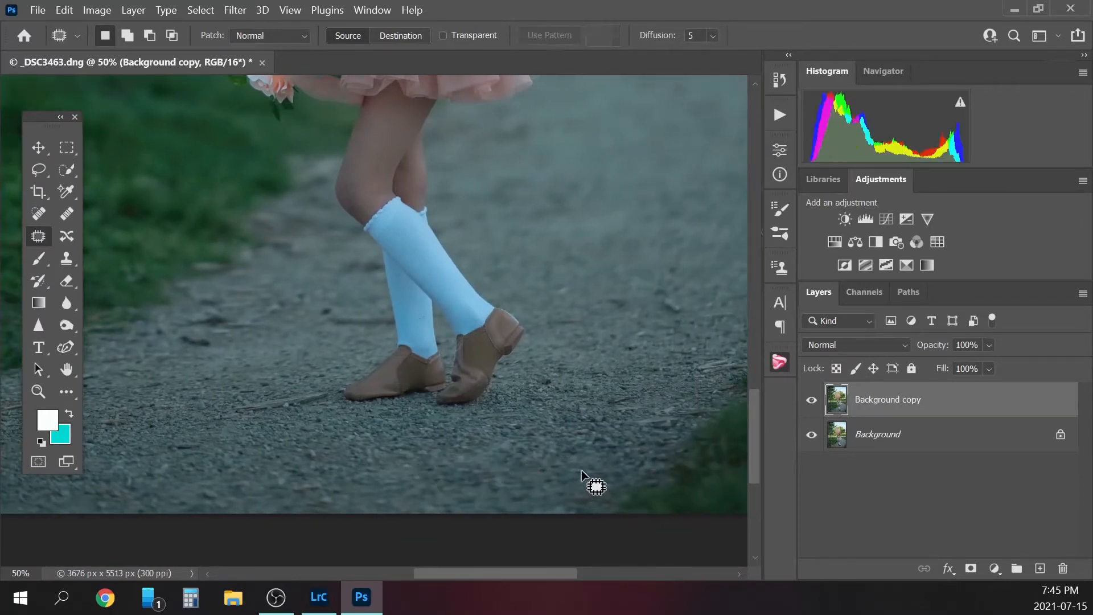
Patch out the debris on the gravel beside the grass in the photo's lower-right corner
mouse_move(659, 410)
mouse_down()
mouse_move(624, 428)
mouse_move(666, 430)
mouse_move(723, 407)
mouse_move(657, 407)
mouse_move(677, 426)
mouse_move(661, 462)
mouse_up()
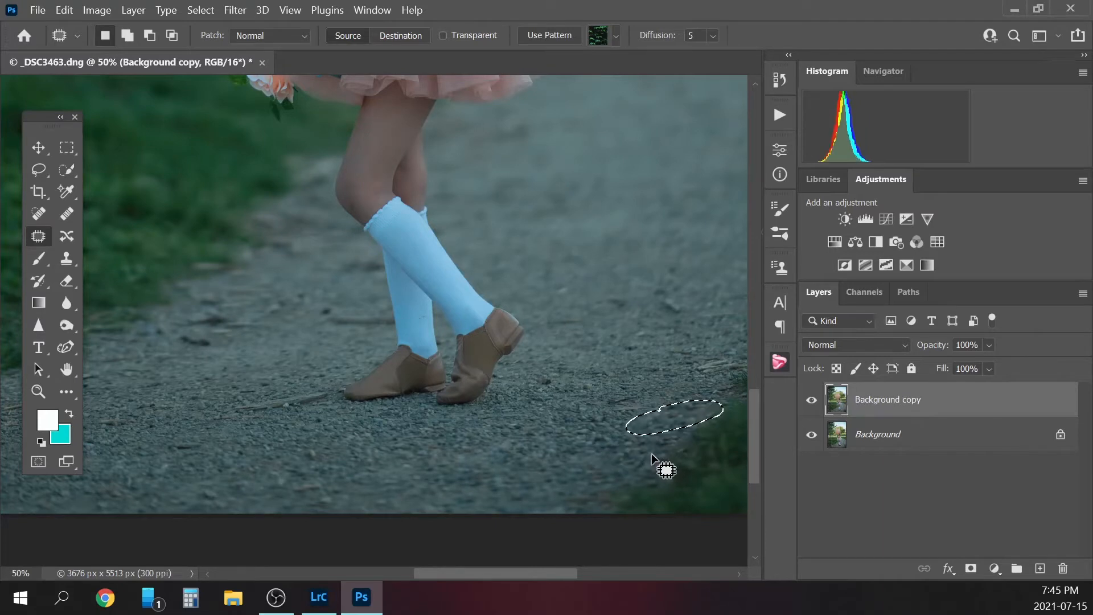
key(ctrl+d)
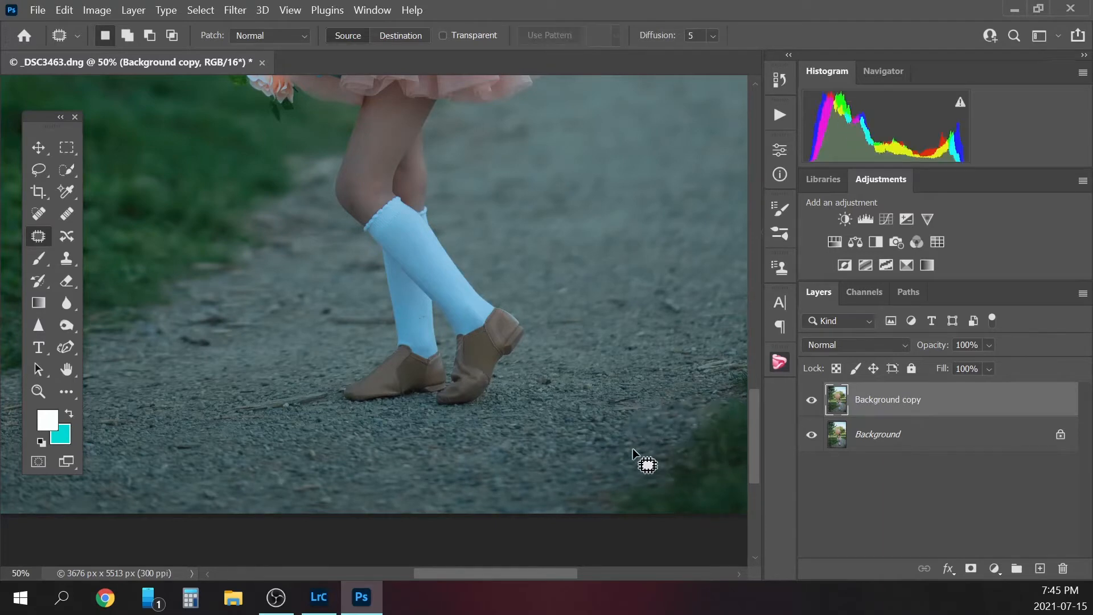
drag(629, 398, 628, 392)
drag(639, 405, 677, 399)
key(ctrl+d)
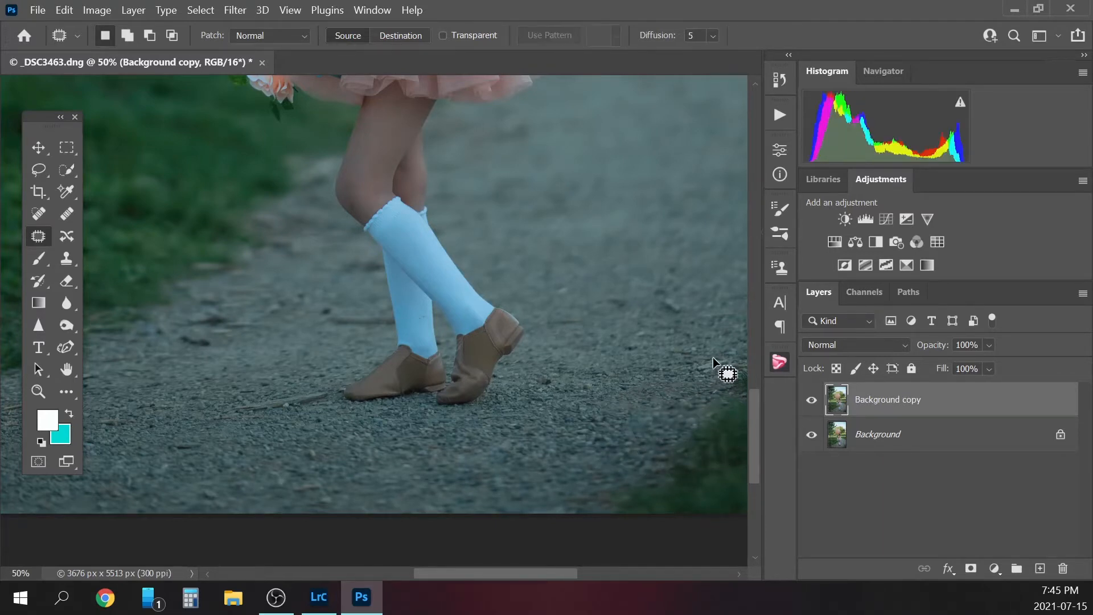
Patch out the twigs and dark debris on the gravel between the girl's shoes and the left grass edge
mouse_move(276, 399)
mouse_down()
mouse_move(215, 414)
mouse_move(272, 421)
mouse_move(323, 404)
mouse_move(328, 386)
mouse_move(296, 448)
mouse_move(316, 444)
mouse_move(320, 464)
mouse_move(321, 401)
mouse_move(321, 415)
mouse_move(284, 418)
mouse_move(256, 398)
mouse_move(226, 409)
mouse_up()
key(ctrl+d)
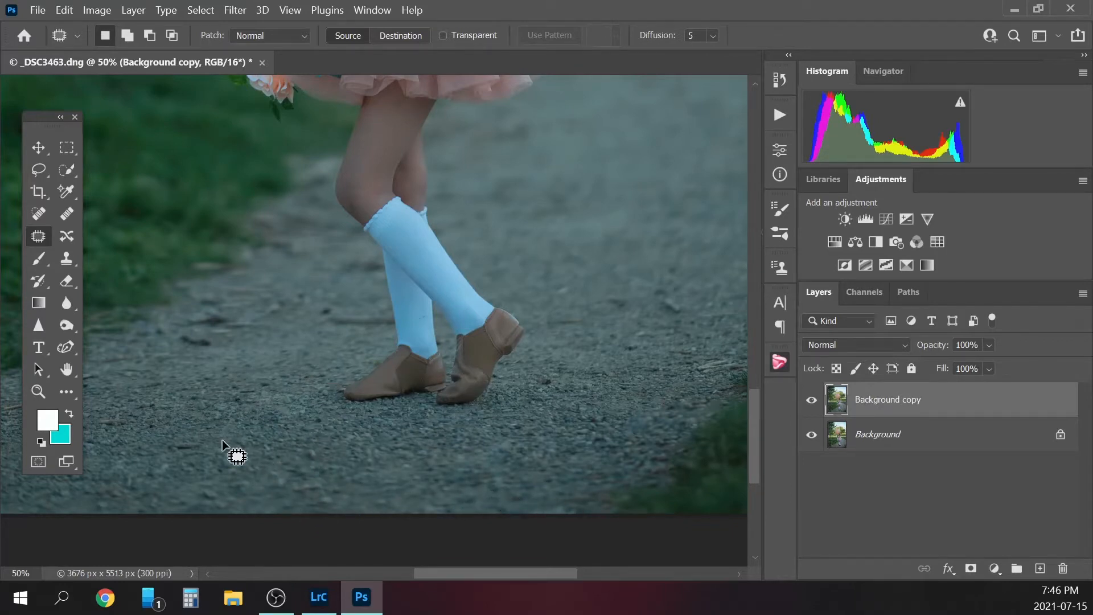
drag(507, 574, 419, 574)
mouse_move(284, 470)
mouse_down()
mouse_move(232, 515)
mouse_move(348, 472)
mouse_move(345, 491)
mouse_move(383, 483)
mouse_up()
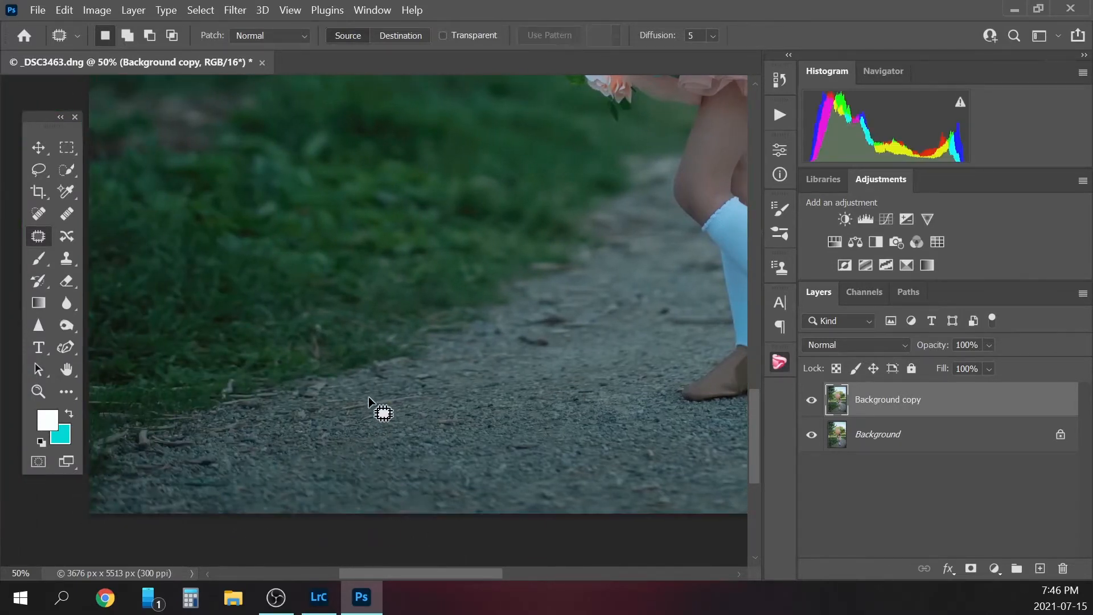
mouse_move(384, 410)
mouse_down()
mouse_move(440, 417)
mouse_move(388, 409)
mouse_move(378, 440)
mouse_up()
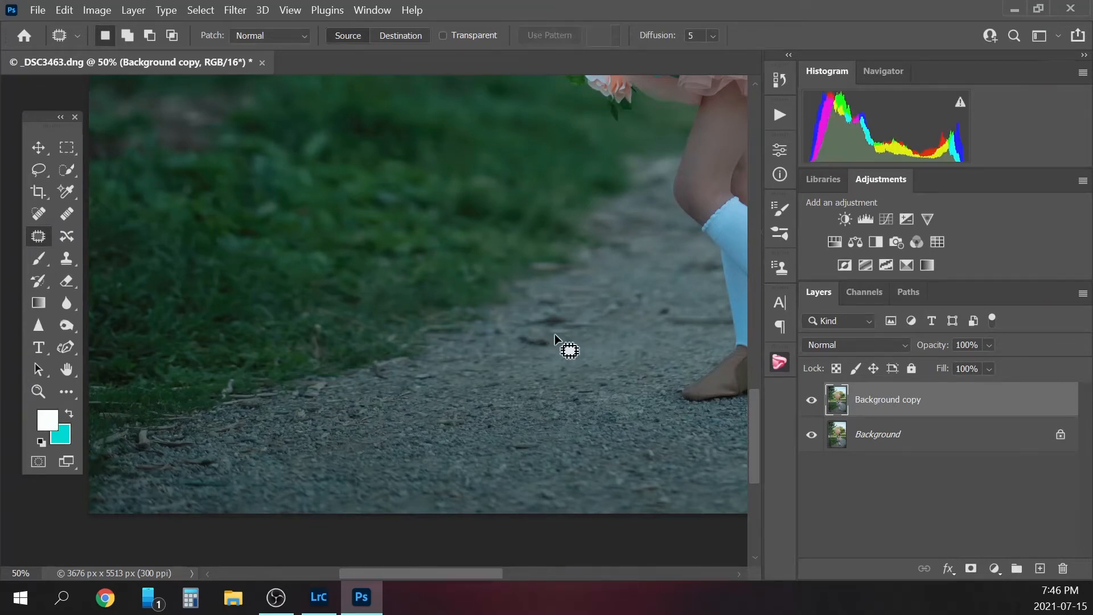
mouse_move(567, 347)
mouse_down()
mouse_move(522, 334)
mouse_move(575, 343)
mouse_up()
key(ctrl+d)
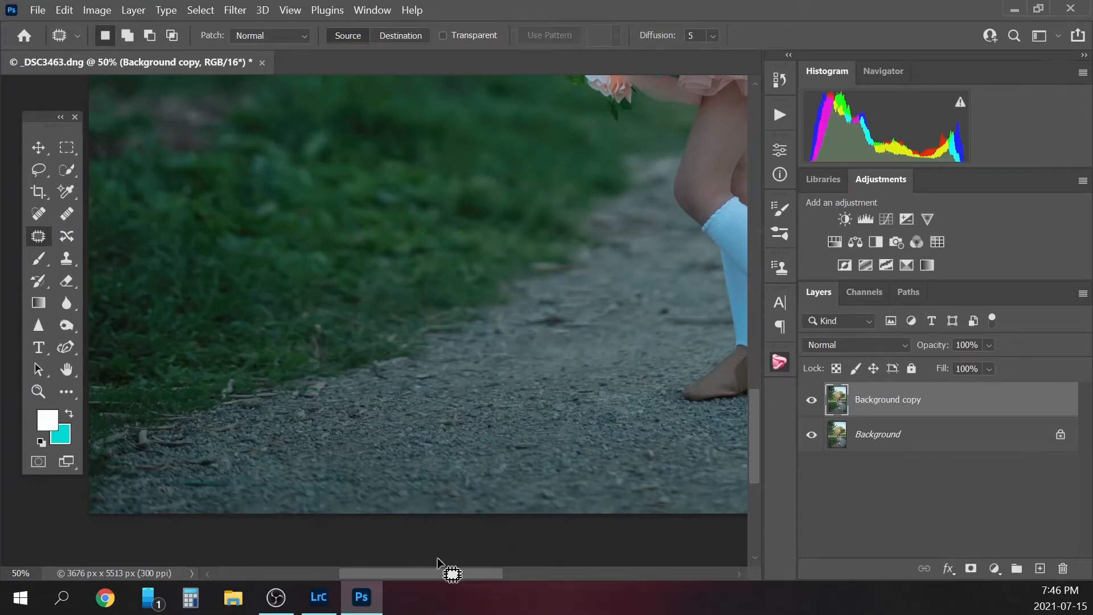
Patch out the stick and leftover marks on the gravel directly left of the girl's back sock
drag(441, 573, 477, 572)
drag(514, 304, 484, 314)
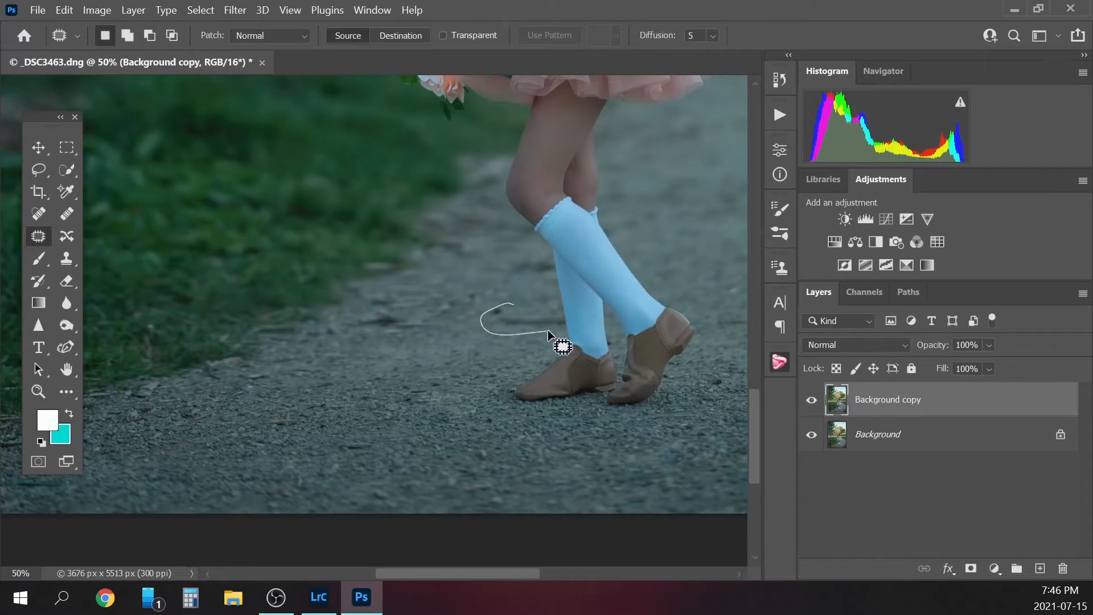
mouse_move(555, 310)
mouse_down()
mouse_move(527, 310)
mouse_move(512, 347)
mouse_up()
key(ctrl+d)
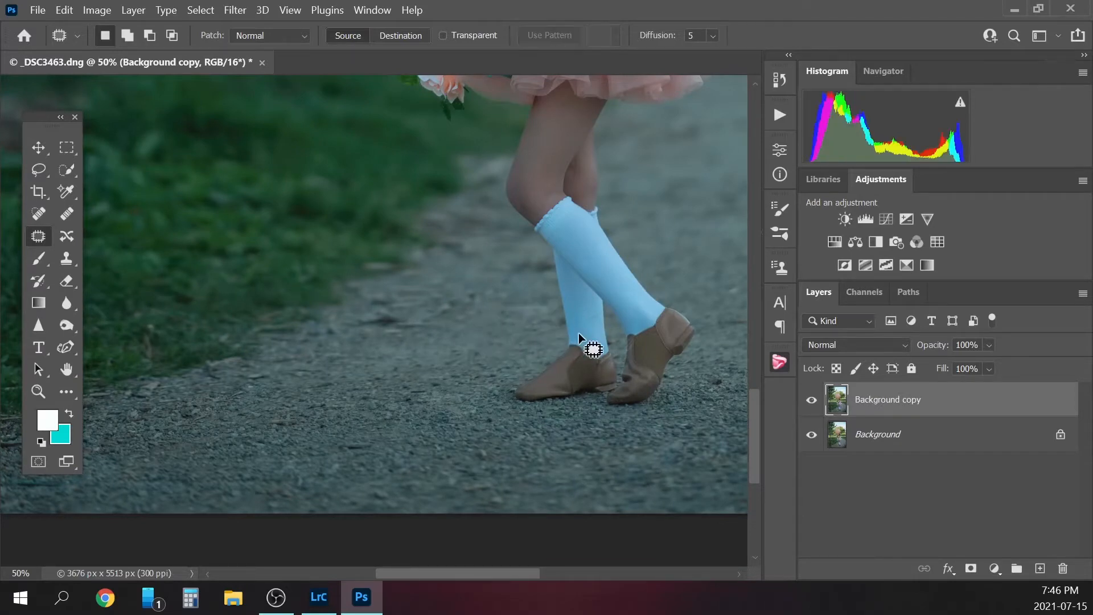
drag(547, 302, 546, 306)
mouse_move(539, 311)
mouse_down()
mouse_move(562, 331)
mouse_move(566, 295)
mouse_move(580, 316)
mouse_move(562, 303)
mouse_up()
key(ctrl+d)
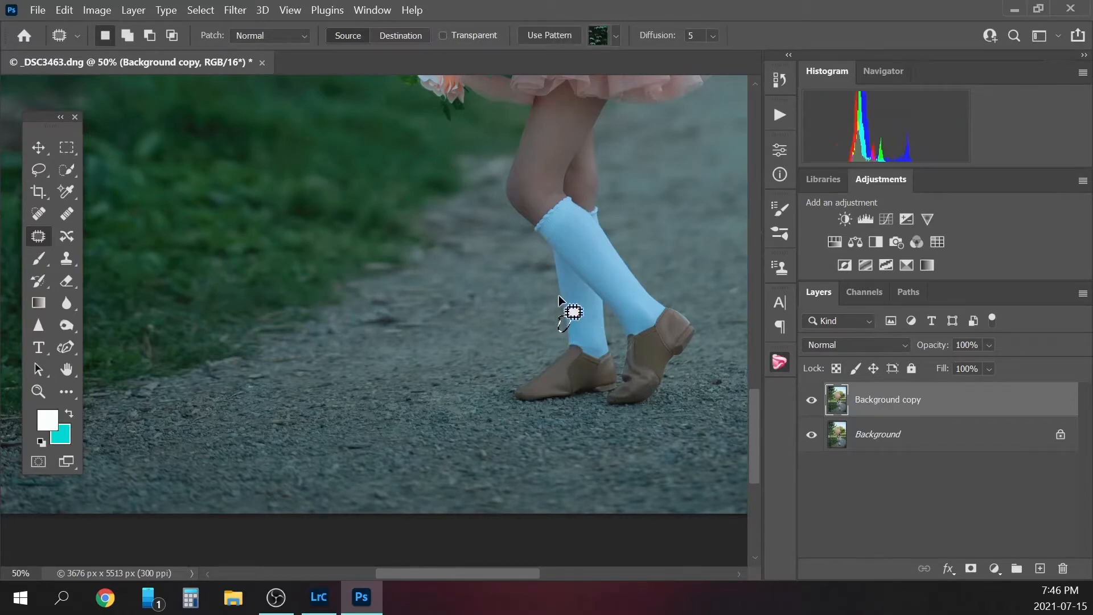
Try patching the outer edge of the back sock with the sock area just above it, and undo the attempt
key(ctrl+d)
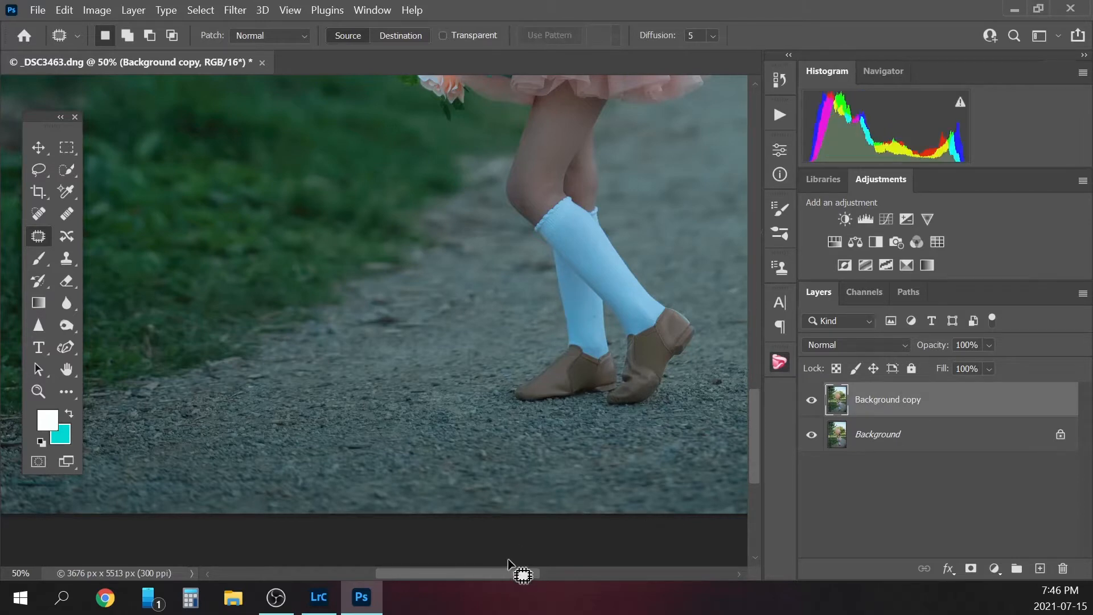
key(ctrl+shift+d)
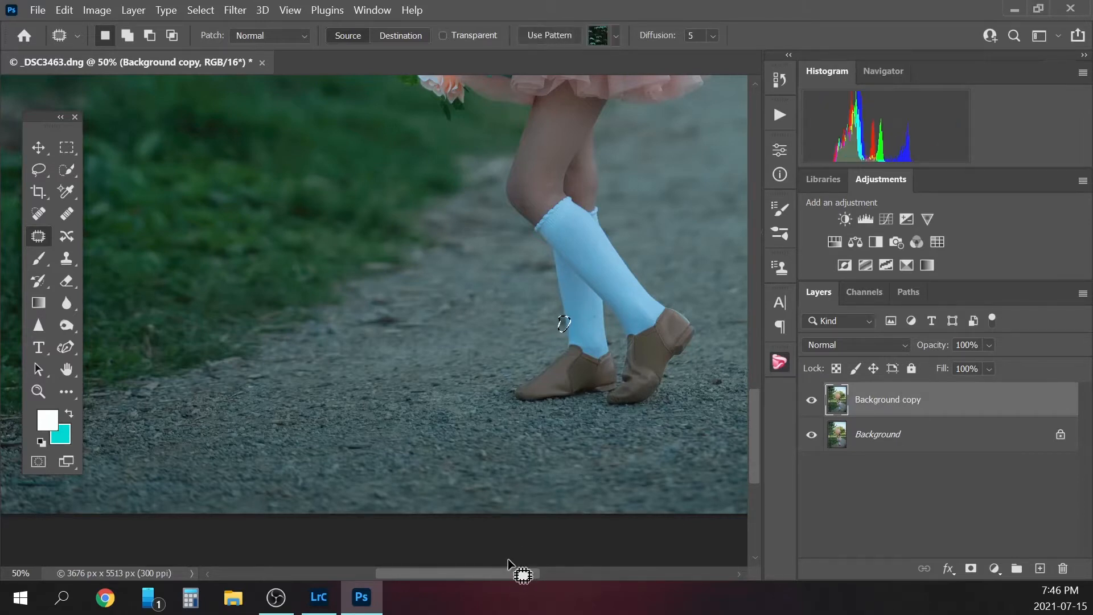
drag(569, 323, 566, 297)
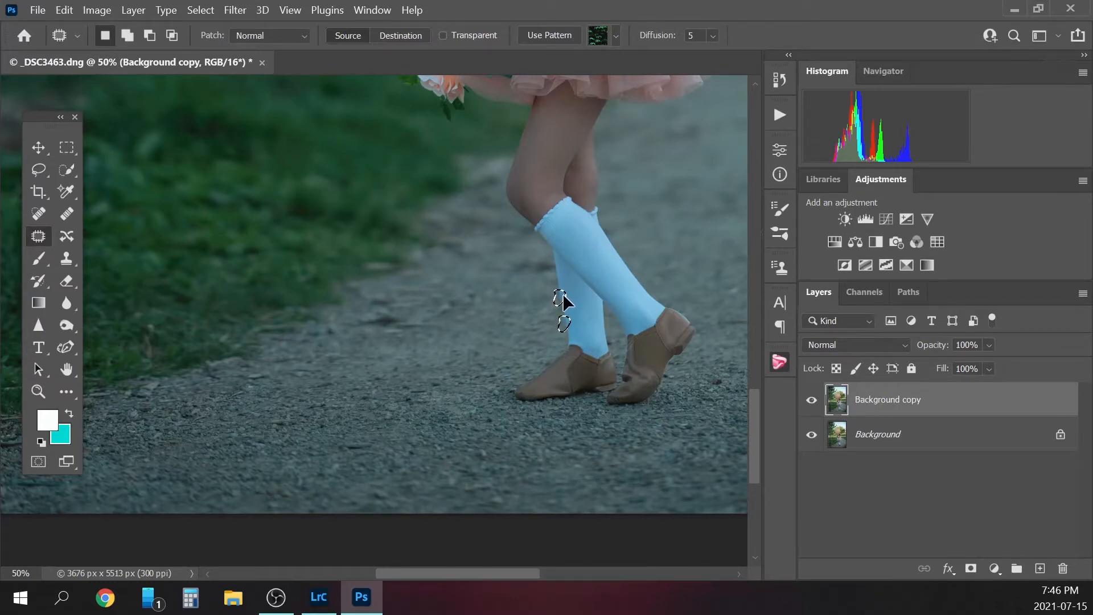
drag(563, 296, 568, 302)
key(ctrl+d)
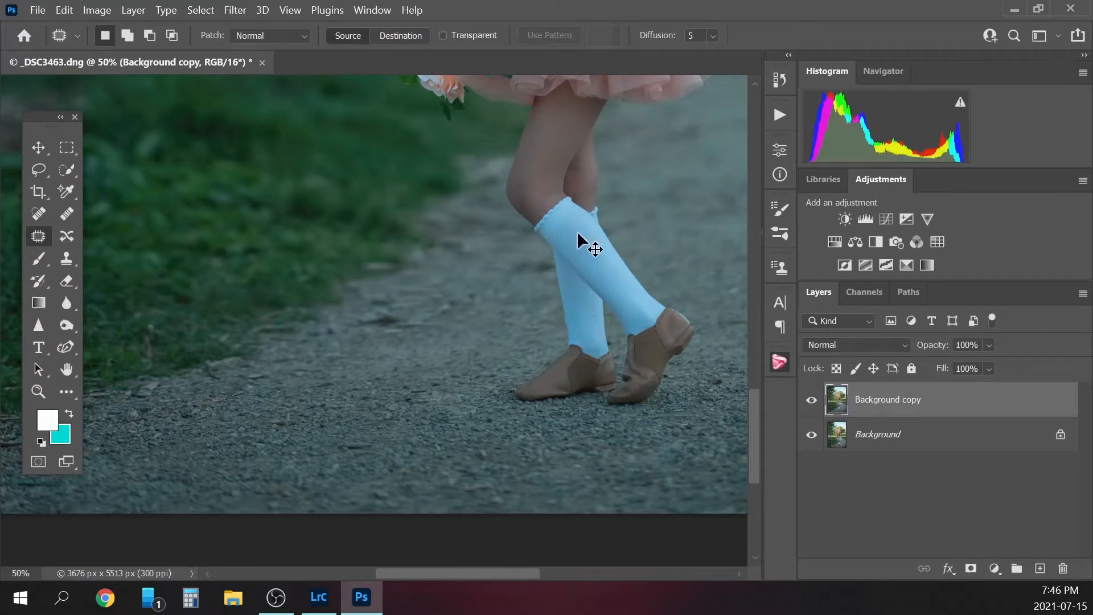
key(ctrl+z)
key(ctrl+z)
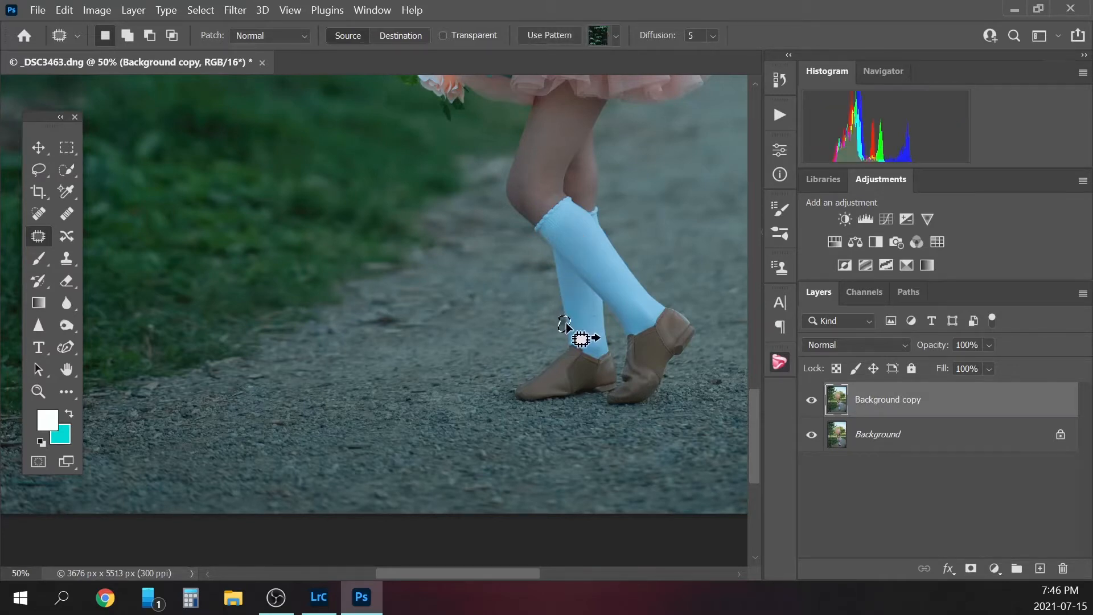
Patch the back sock's outer edge from the sock edge just above it and save the photo
drag(564, 324, 561, 296)
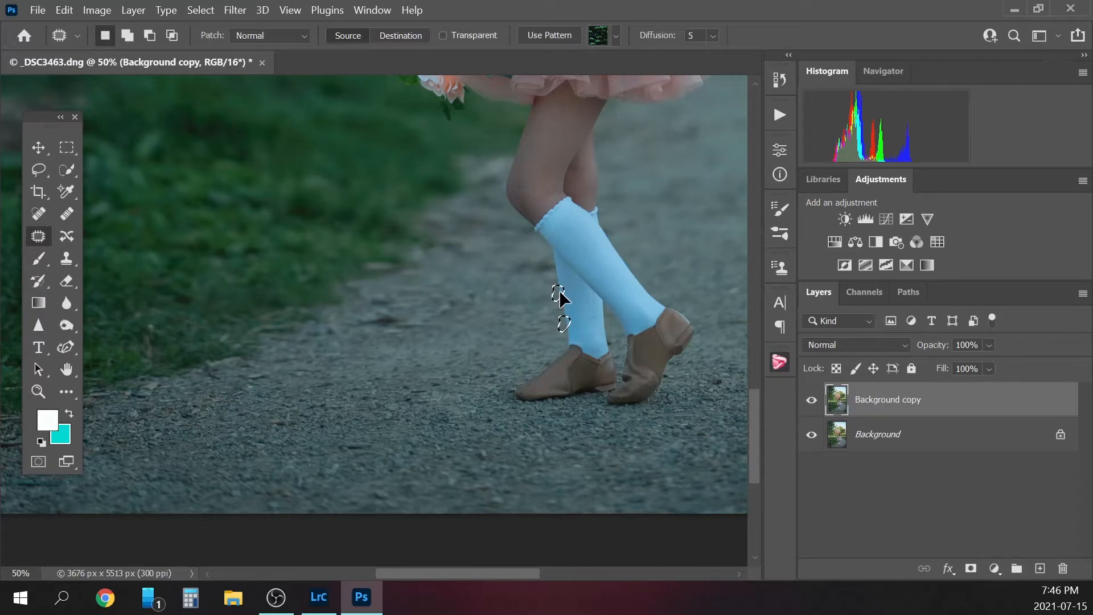
drag(561, 296, 561, 297)
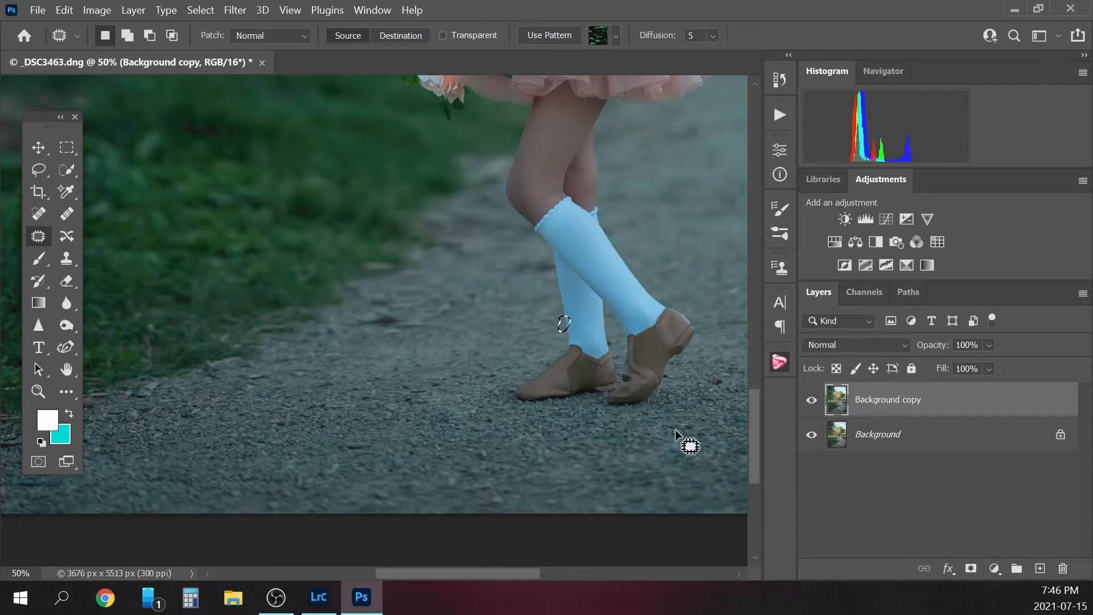
key(ctrl+s)
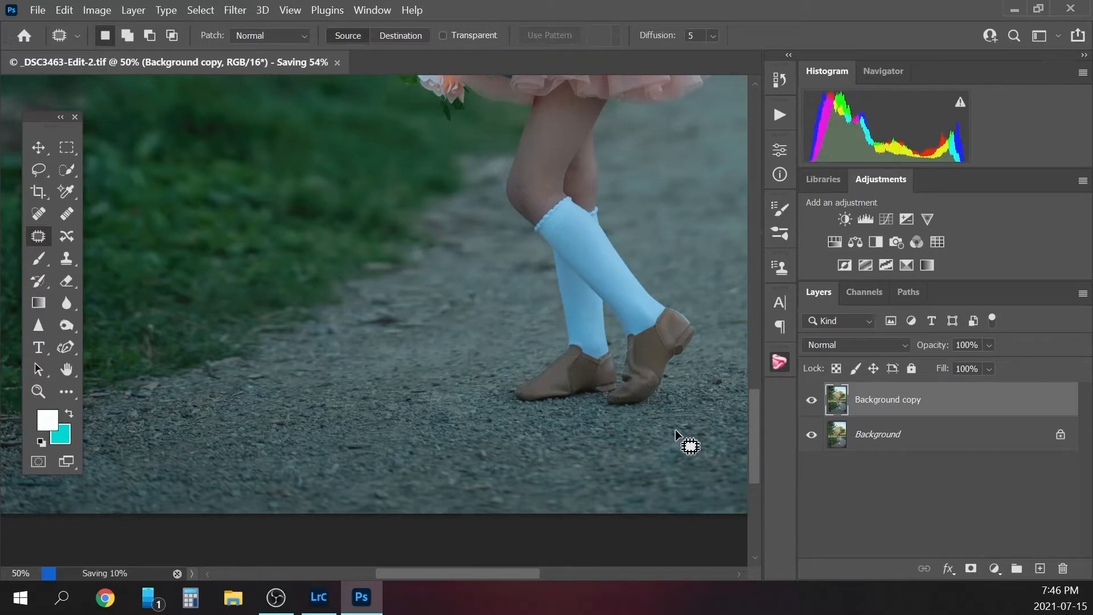
Patch out the twigs and dark marks on the open gravel to the right of the girl's raised heel
drag(509, 573, 557, 573)
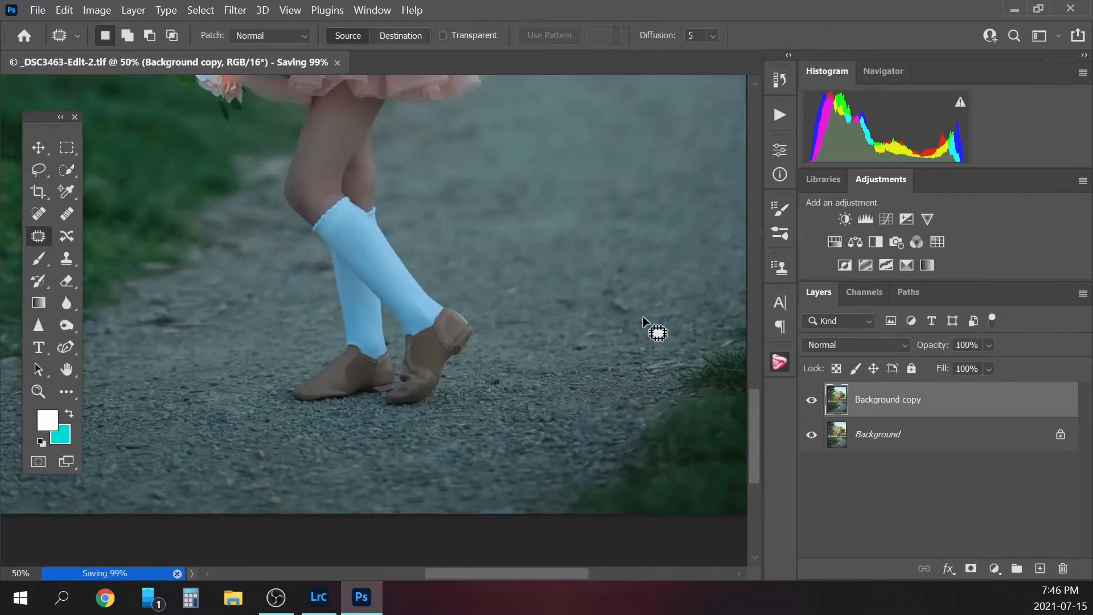
drag(643, 311, 642, 308)
mouse_move(633, 307)
mouse_down()
mouse_move(666, 309)
mouse_move(657, 301)
mouse_up()
key(ctrl+d)
mouse_move(531, 309)
mouse_down()
mouse_move(612, 304)
mouse_move(548, 268)
mouse_up()
key(ctrl+d)
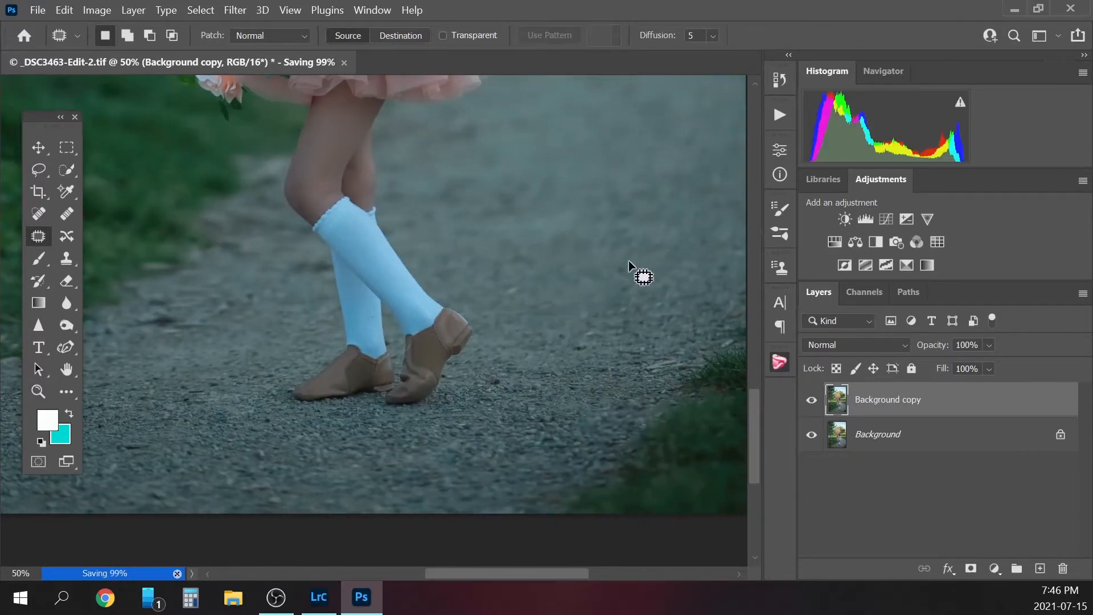
Patch the remaining uneven spots on the gravel between the girl's raised heel and the right grass edge
mouse_move(619, 264)
mouse_down()
mouse_move(652, 272)
mouse_move(600, 311)
mouse_move(619, 286)
mouse_up()
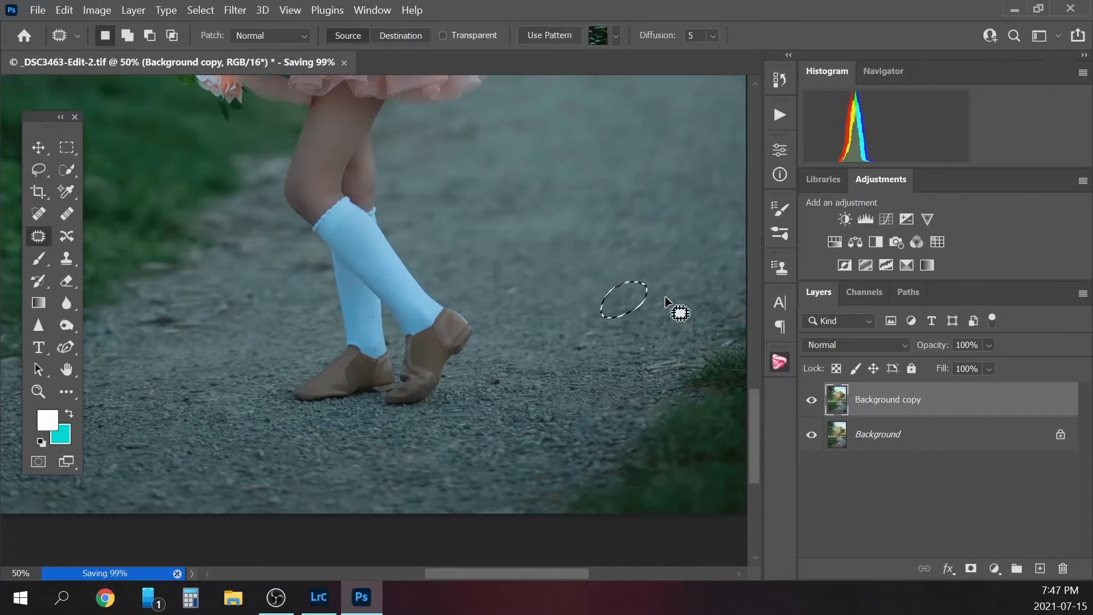
scroll(547, 532, right, 3)
key(ctrl+d)
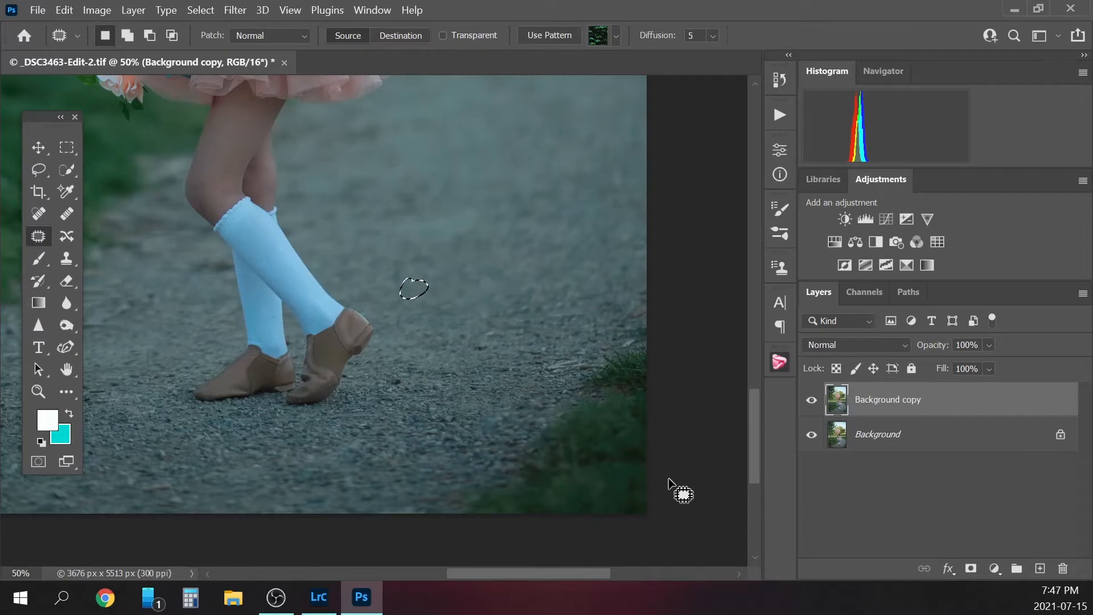
key(ctrl+d)
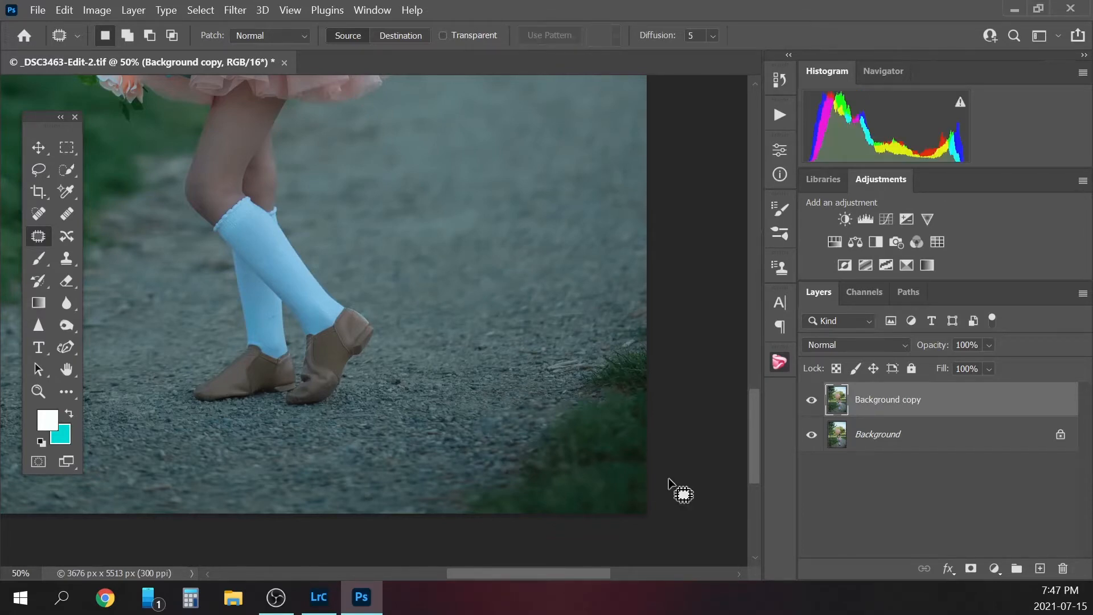
Compare the whole photo with and without the Background copy layer to review the path cleanup
key(ctrl+minus)
key(ctrl+minus)
key(ctrl+minus)
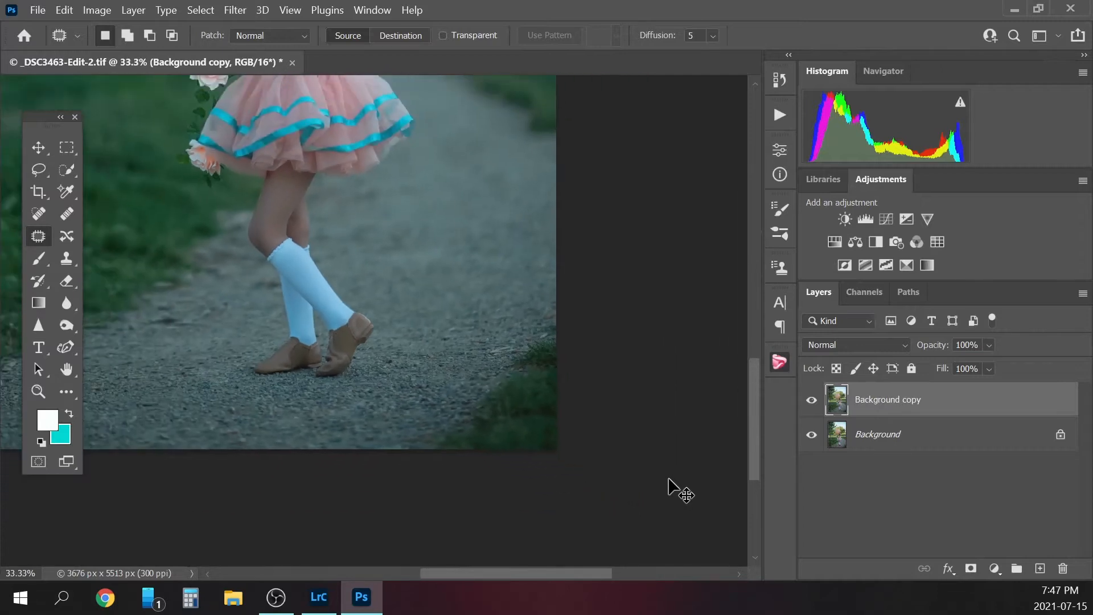
key(ctrl+minus)
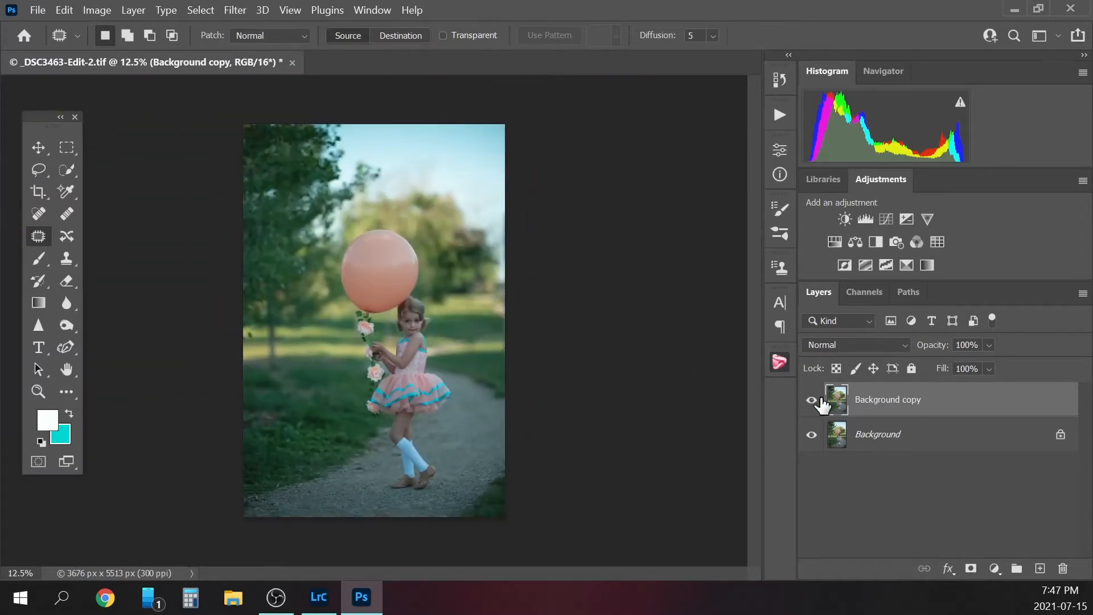
click(812, 400)
click(812, 399)
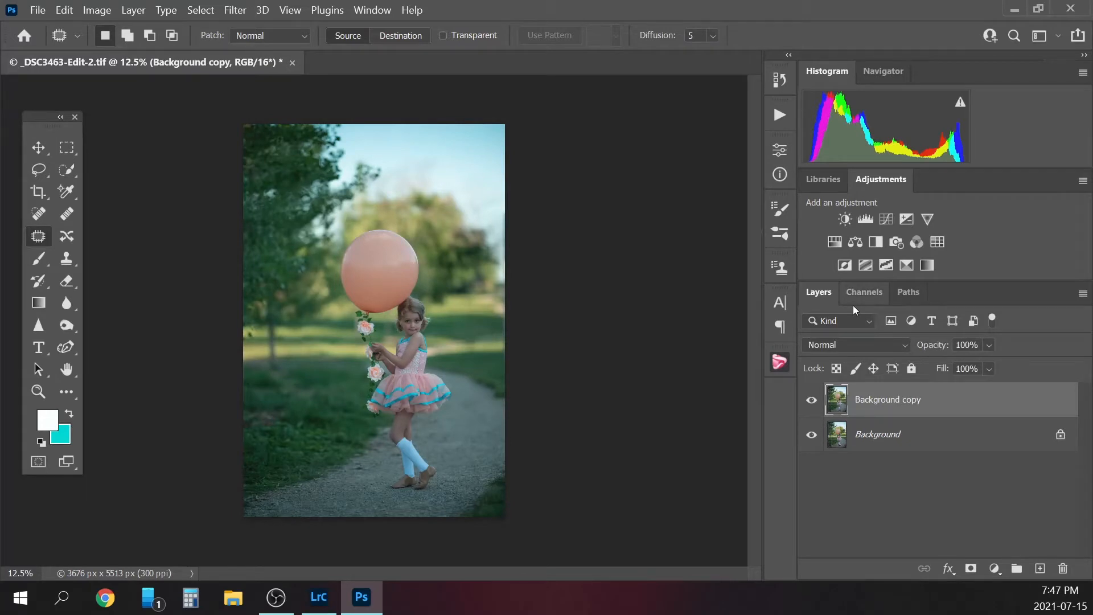
Patch the leftover spot on the path near the left grass edge, beside the girl's legs
mouse_move(367, 467)
mouse_down()
mouse_move(353, 469)
mouse_move(370, 469)
mouse_up()
drag(368, 469, 356, 480)
key(ctrl+d)
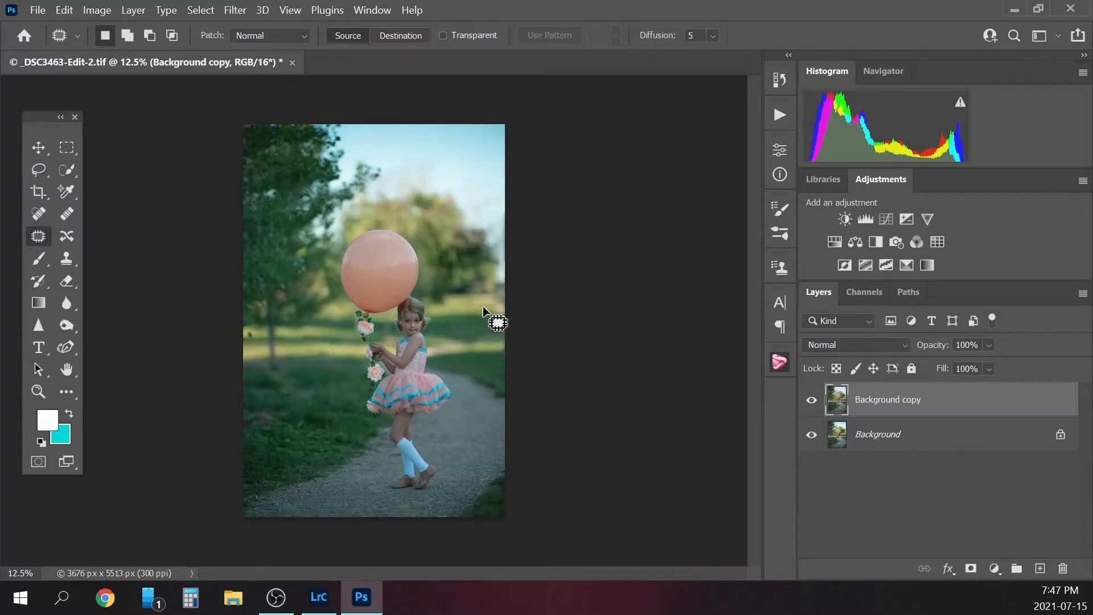
Flatten the image and duplicate the resulting Background layer
click(995, 431)
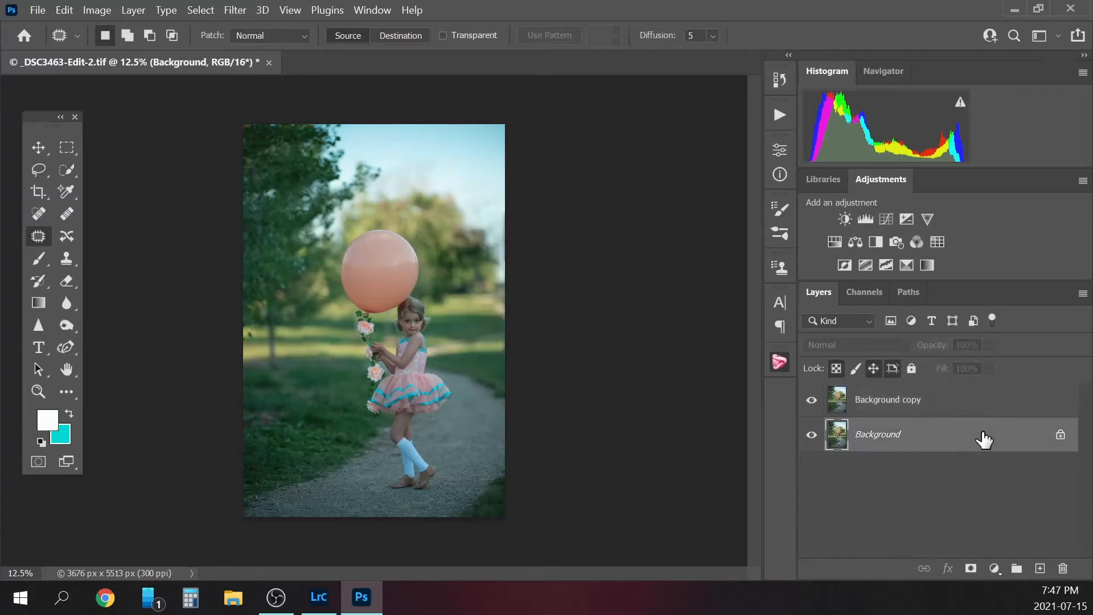
right_click(986, 430)
click(1000, 381)
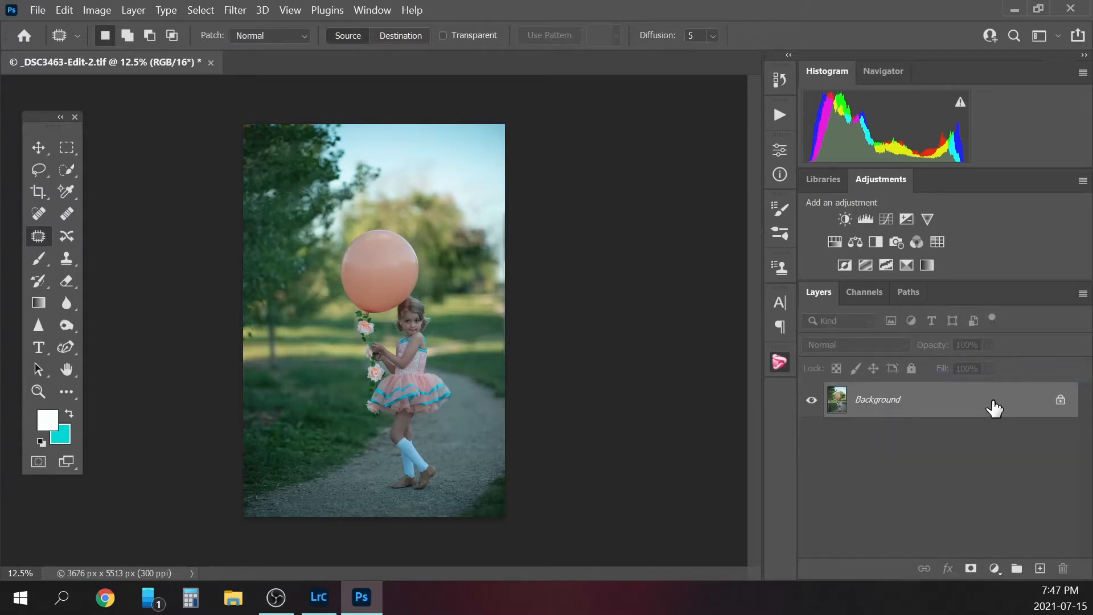
drag(995, 409, 1040, 568)
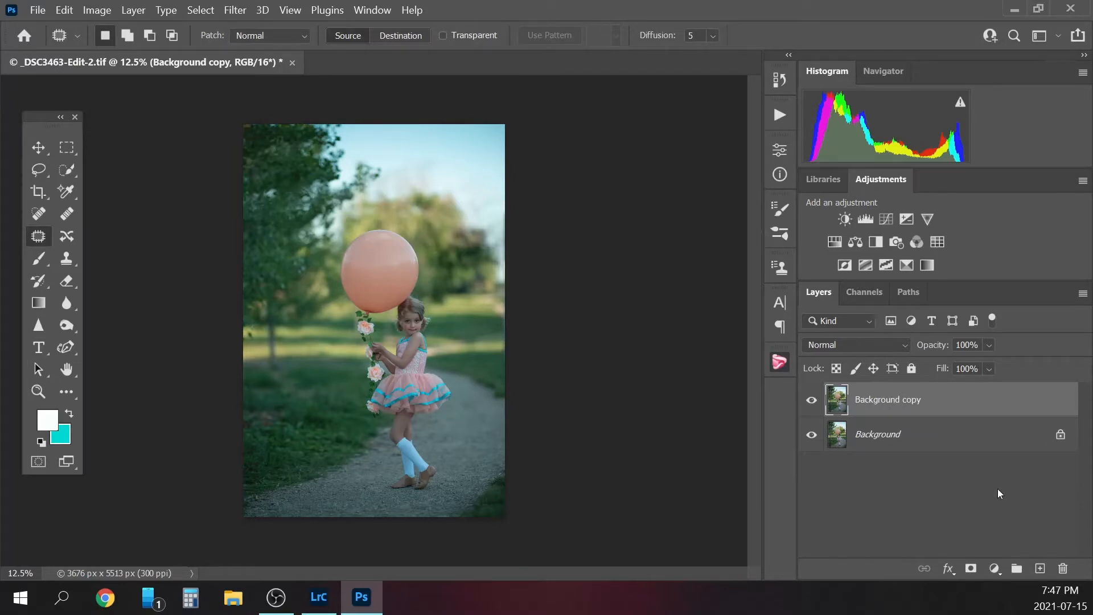
Open Liquify on the Background copy and reshape the hair at the girl's crown beside the balloon, using a size 200 warp brush
click(236, 10)
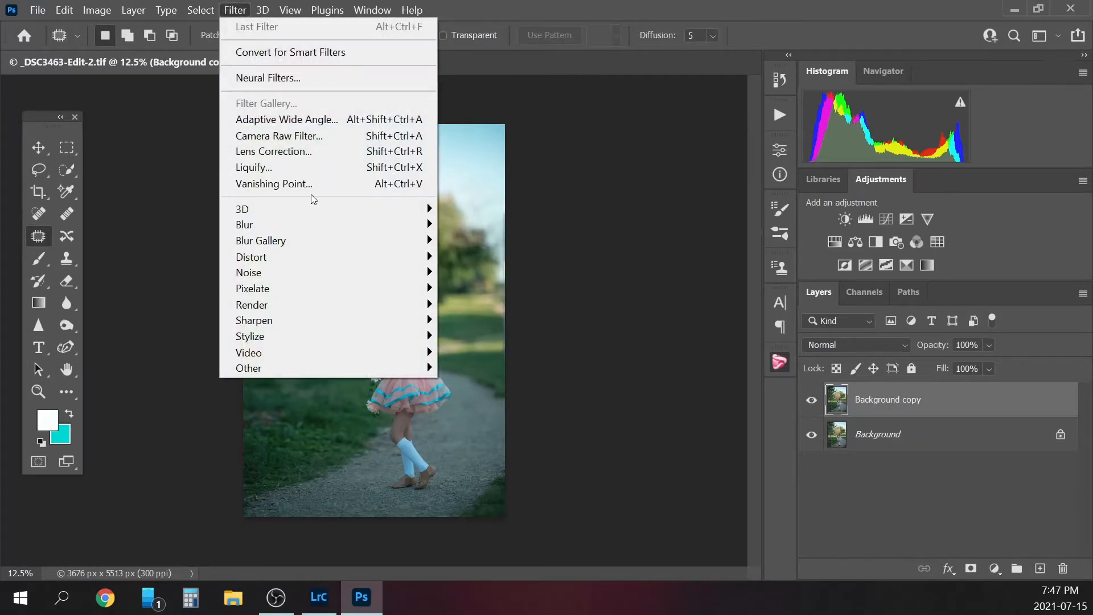
click(309, 167)
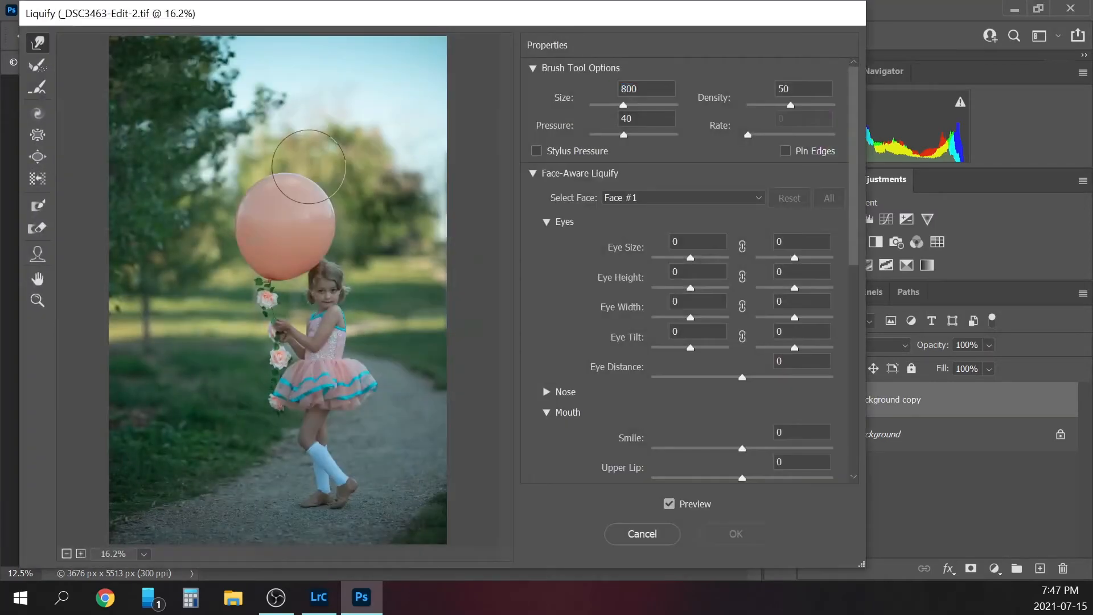
scroll(309, 167, up, 2)
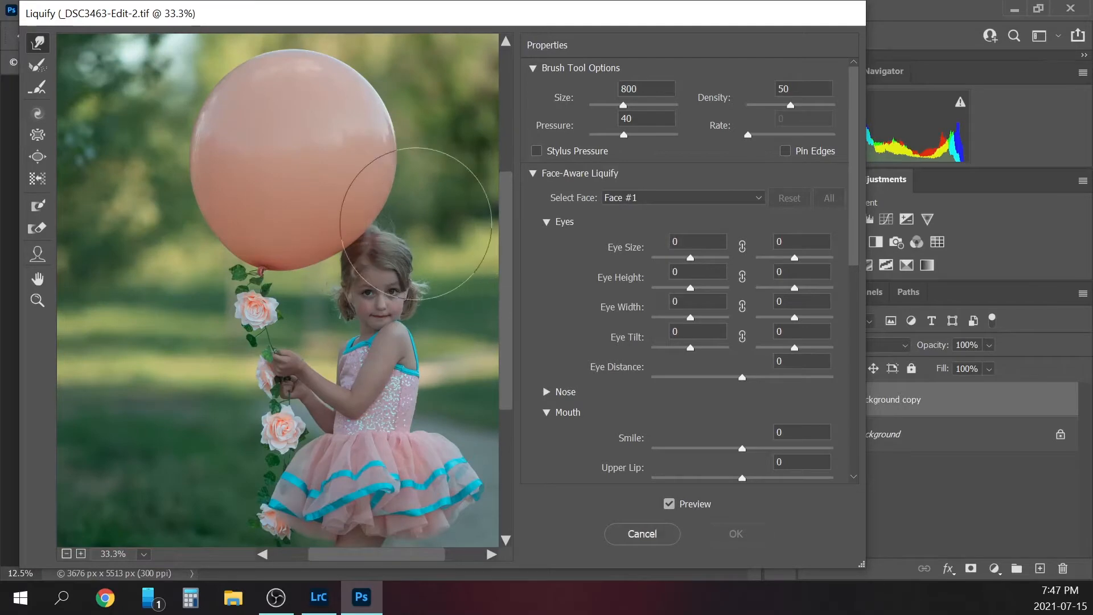
key(bracketleft)
key(bracketleft)
key(bracketleft)
key(bracketleft)
key(bracketleft)
key(bracketleft)
key(bracketleft)
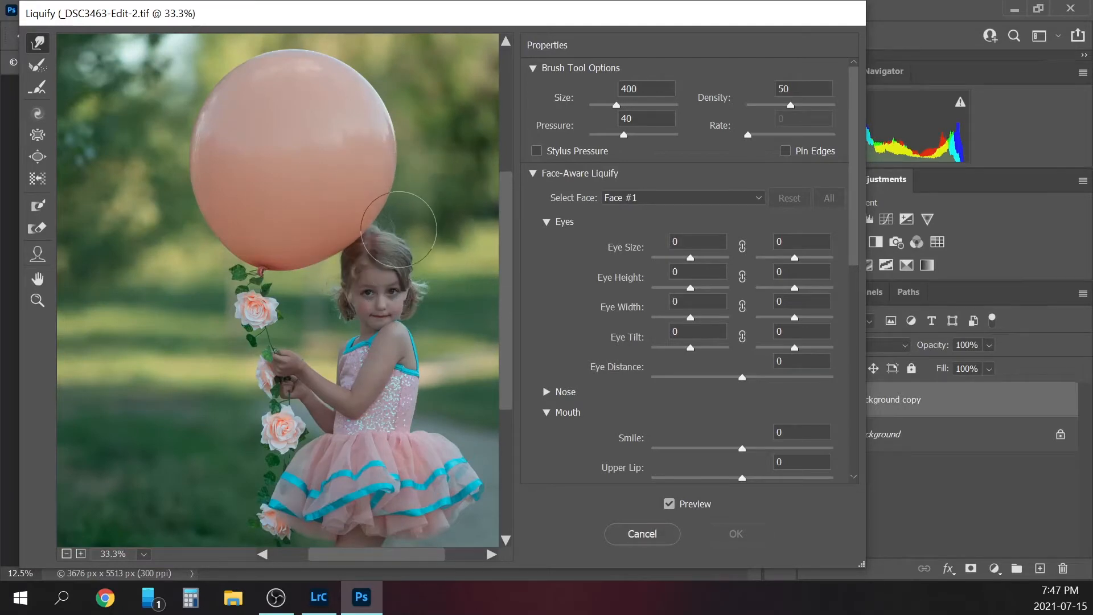
key(bracketleft)
key(bracketleft)
key(bracketleft)
key(bracketleft)
drag(380, 224, 385, 228)
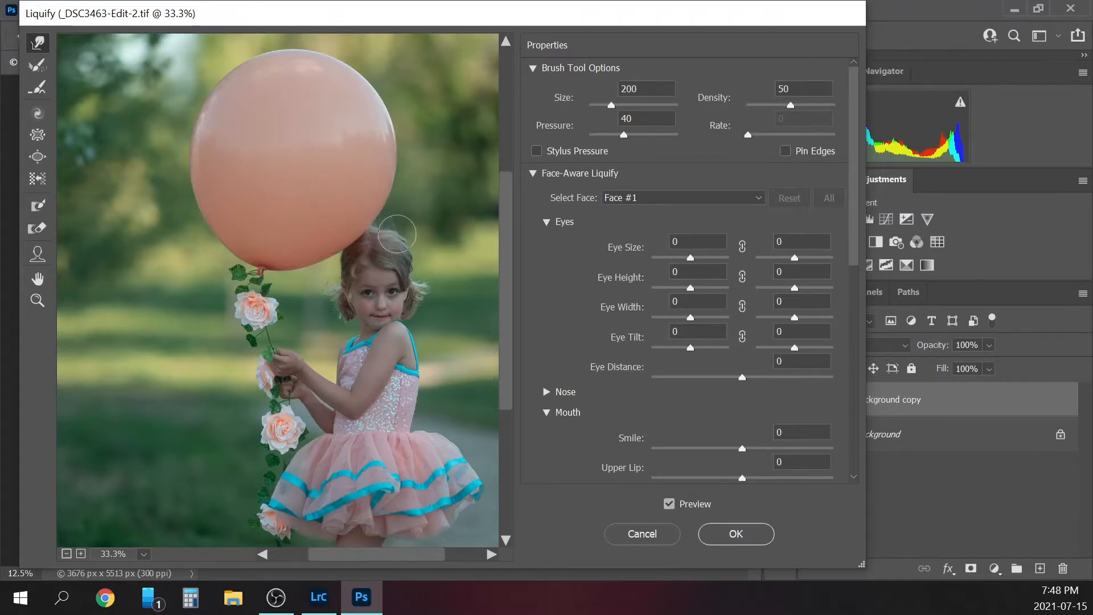
drag(384, 237, 387, 230)
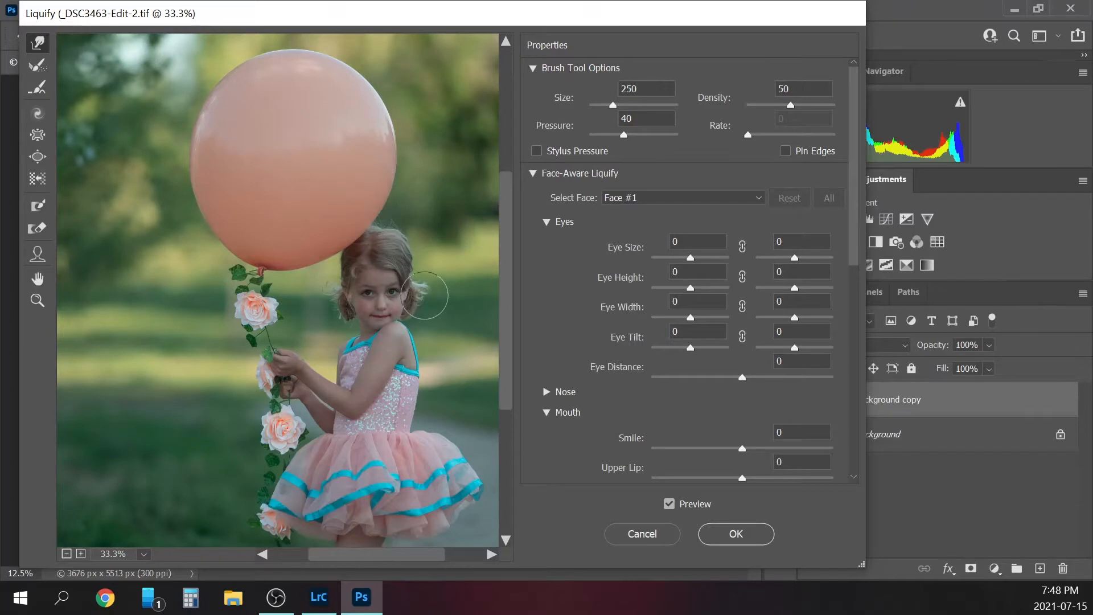
Reduce the Liquify brush to size 125 for the fine hair edges around the girl's head
key(bracketleft)
key(bracketleft)
key(bracketleft)
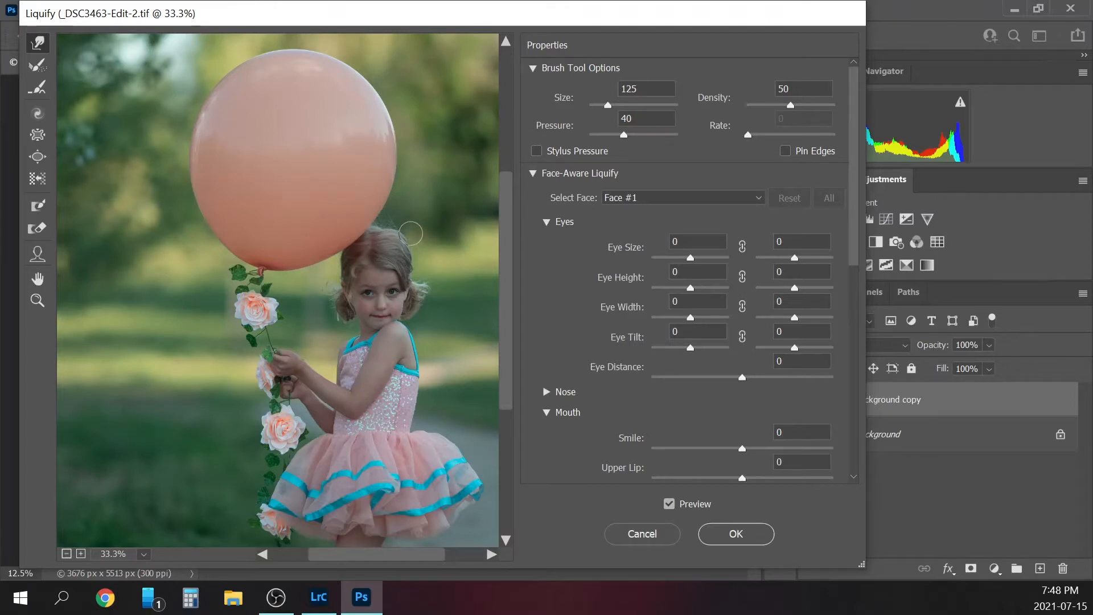
Push the right side of the tutu outward and upward for more fullness with a size 600 warp brush
scroll(411, 233, down, 3)
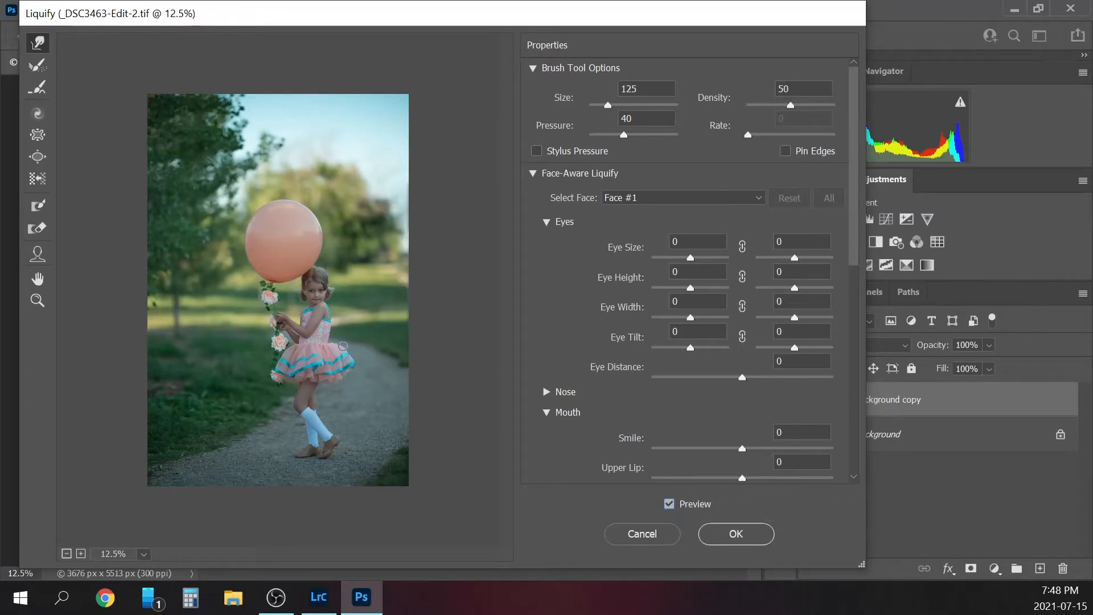
key(bracketright)
key(bracketright)
key(bracketright)
key(bracketright)
key(bracketright)
key(bracketright)
key(bracketright)
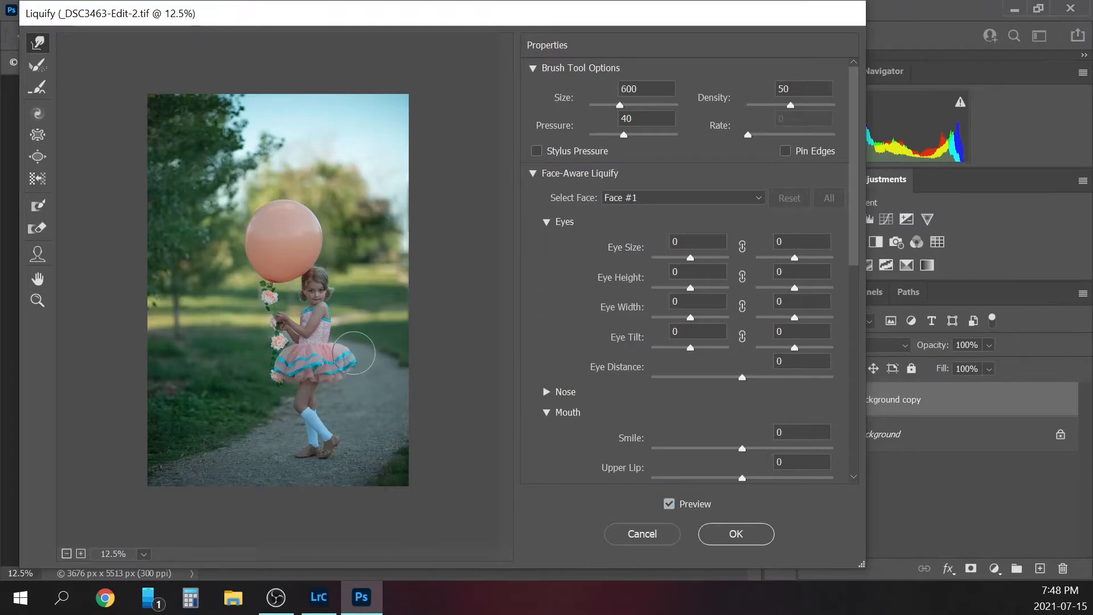
drag(346, 377, 350, 338)
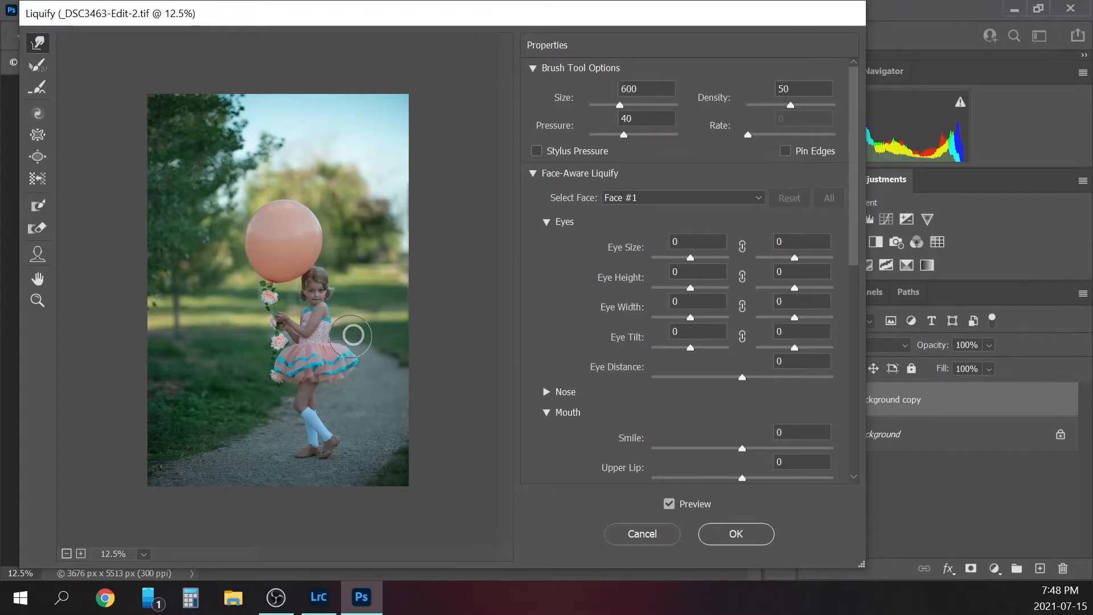
Preview the Liquify changes against the original, apply them, and compare the photo with the Background copy layer hidden and shown
click(670, 504)
click(670, 504)
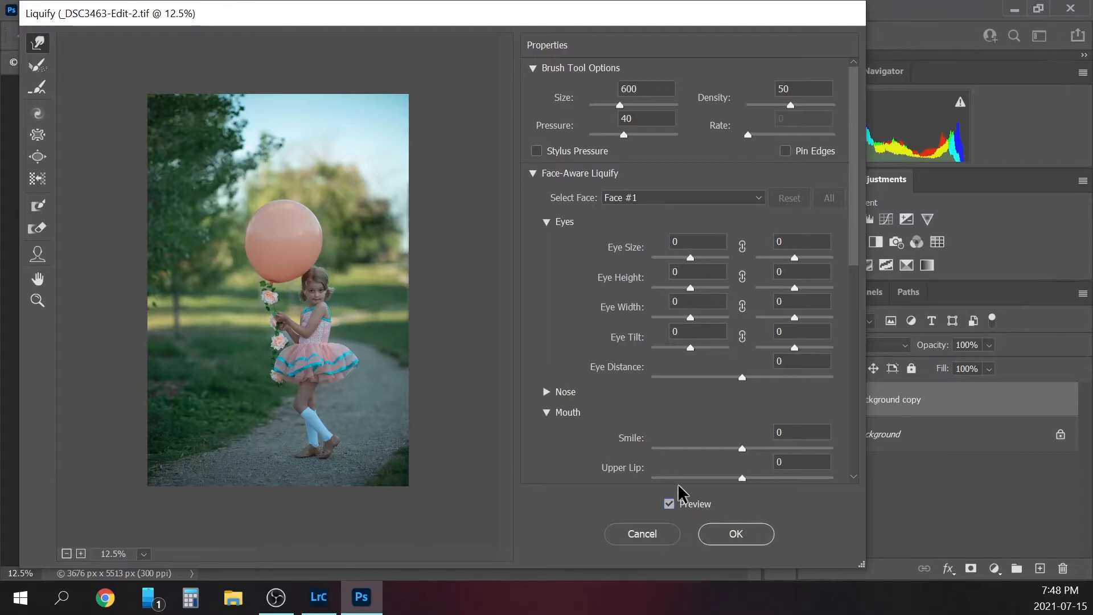
click(736, 534)
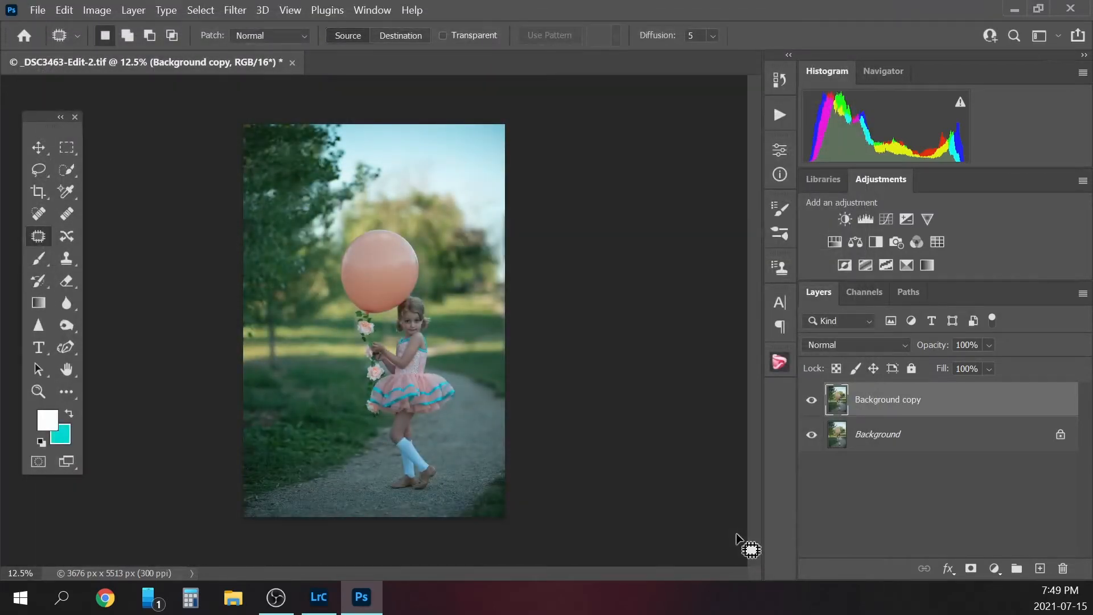
click(812, 400)
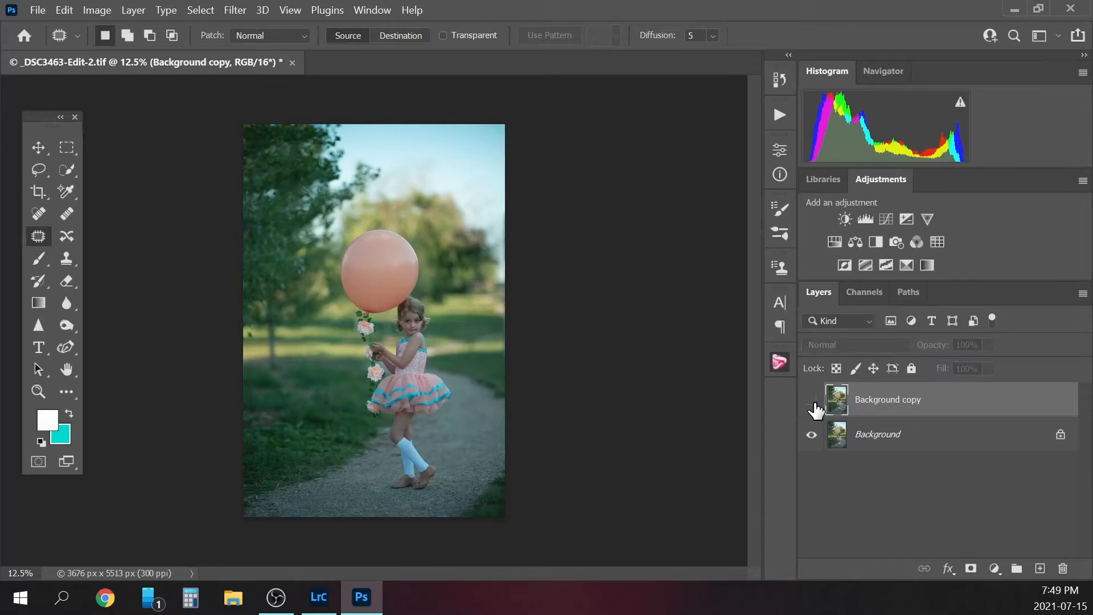
click(812, 401)
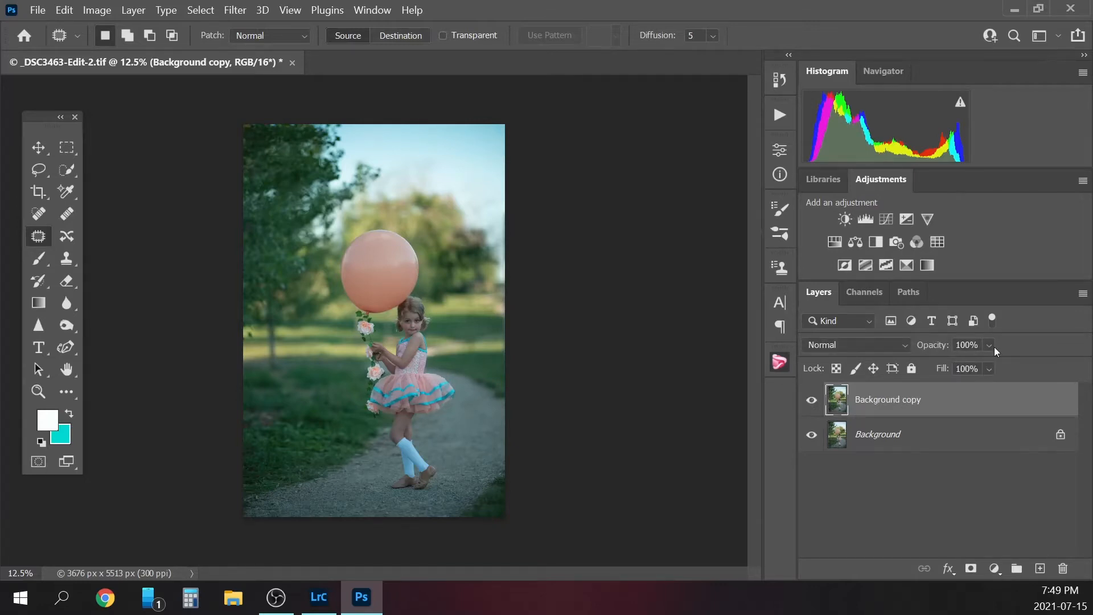
Flatten the liquified Background copy into the Background layer
click(880, 441)
right_click(941, 439)
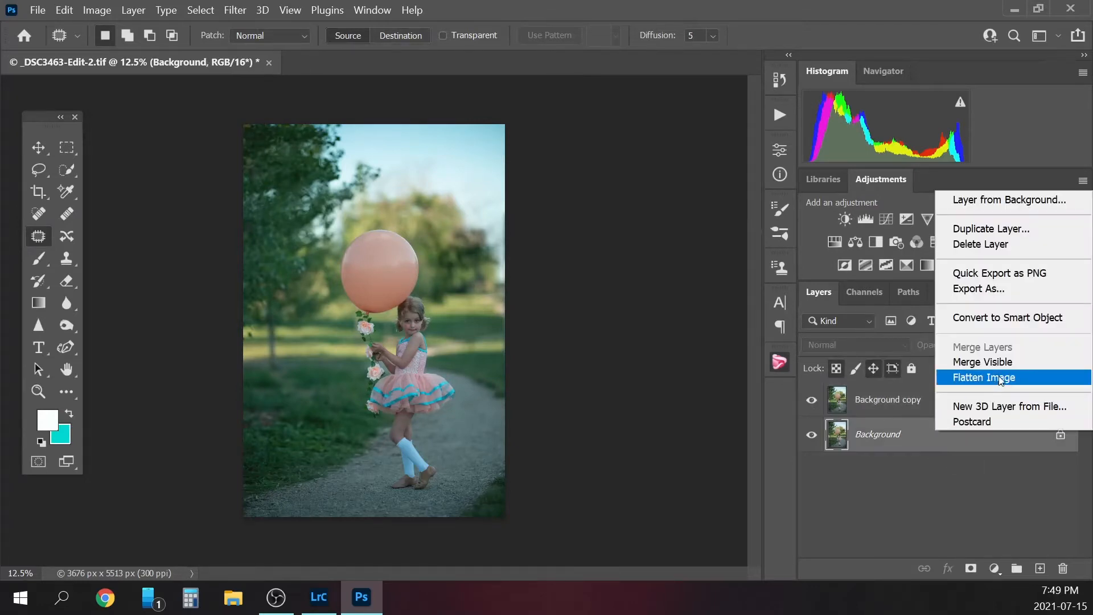
click(1001, 378)
Run the Lighten Overall action from the HGP Painted Beauty Collection and compare the photo with and without its Lighten layer
click(782, 115)
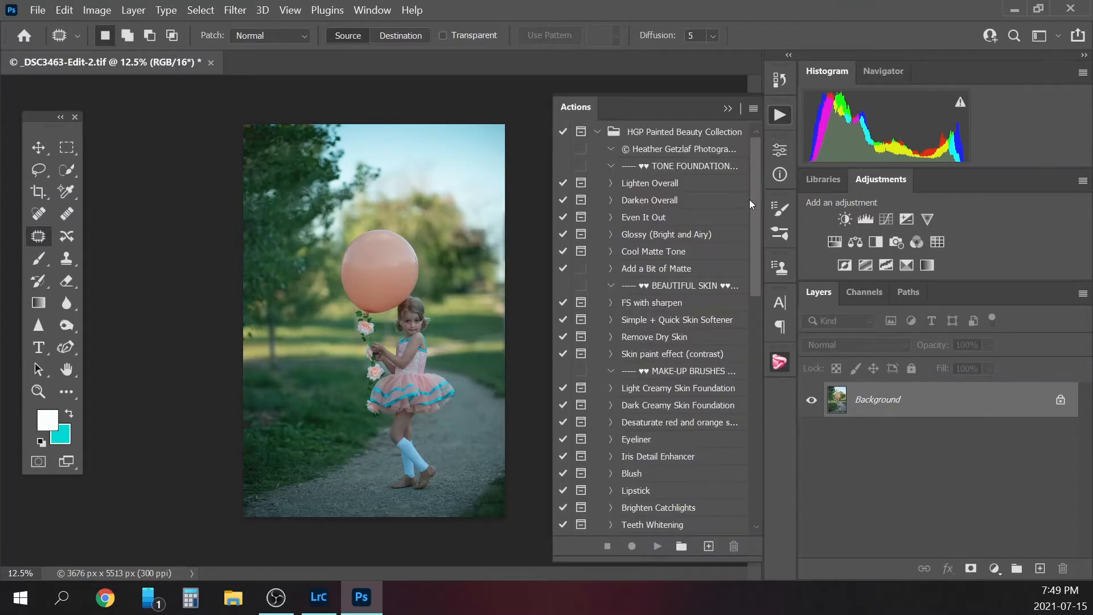
mouse_move(755, 201)
mouse_down()
mouse_move(745, 370)
mouse_move(750, 183)
mouse_up()
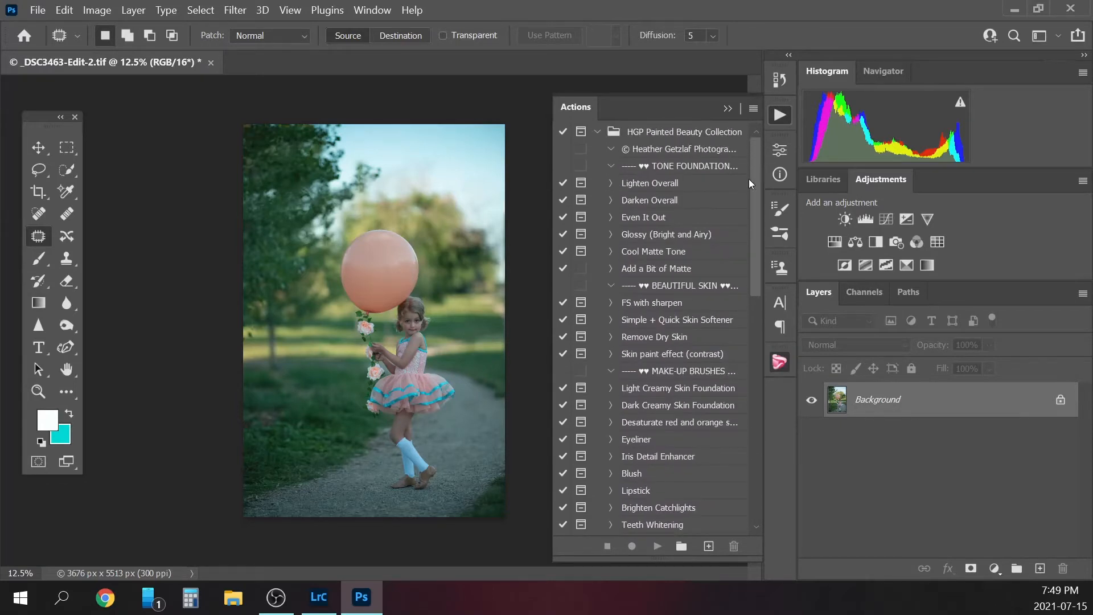
click(650, 187)
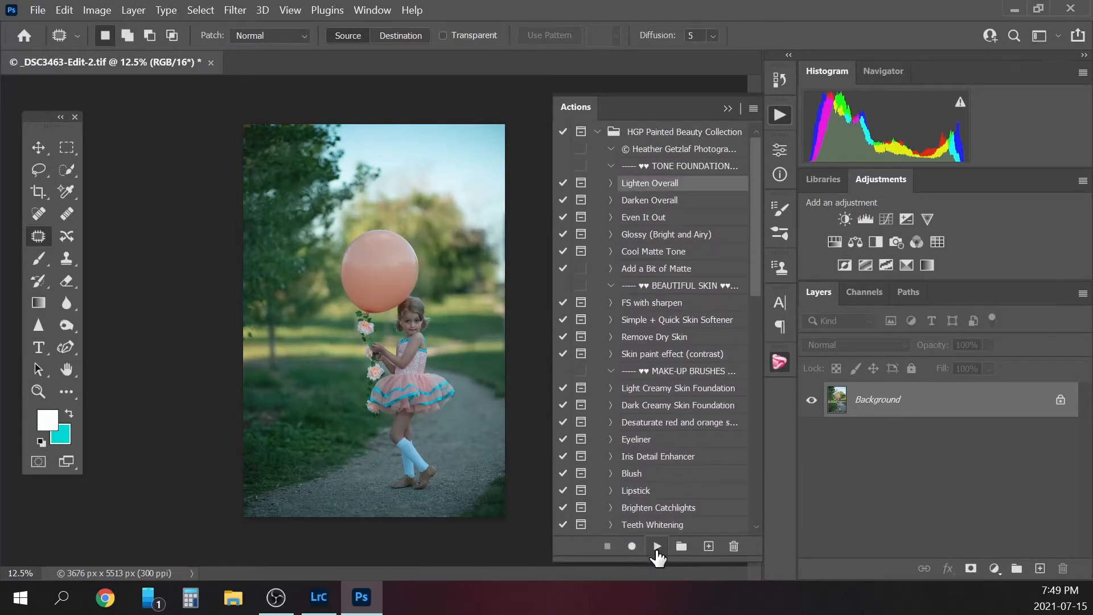
click(658, 548)
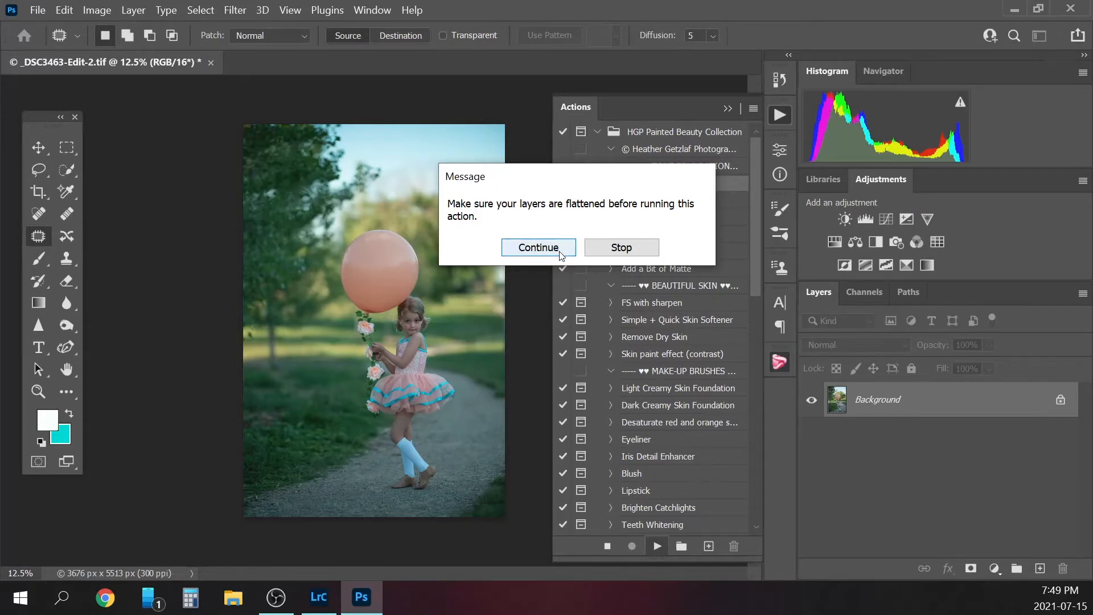
click(539, 247)
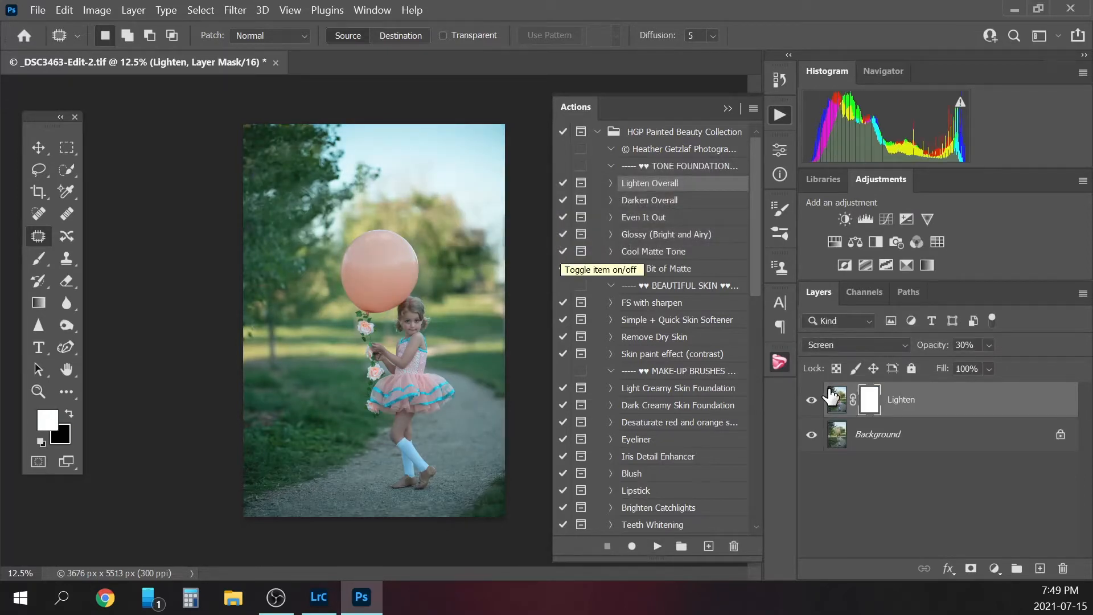
click(812, 400)
click(812, 404)
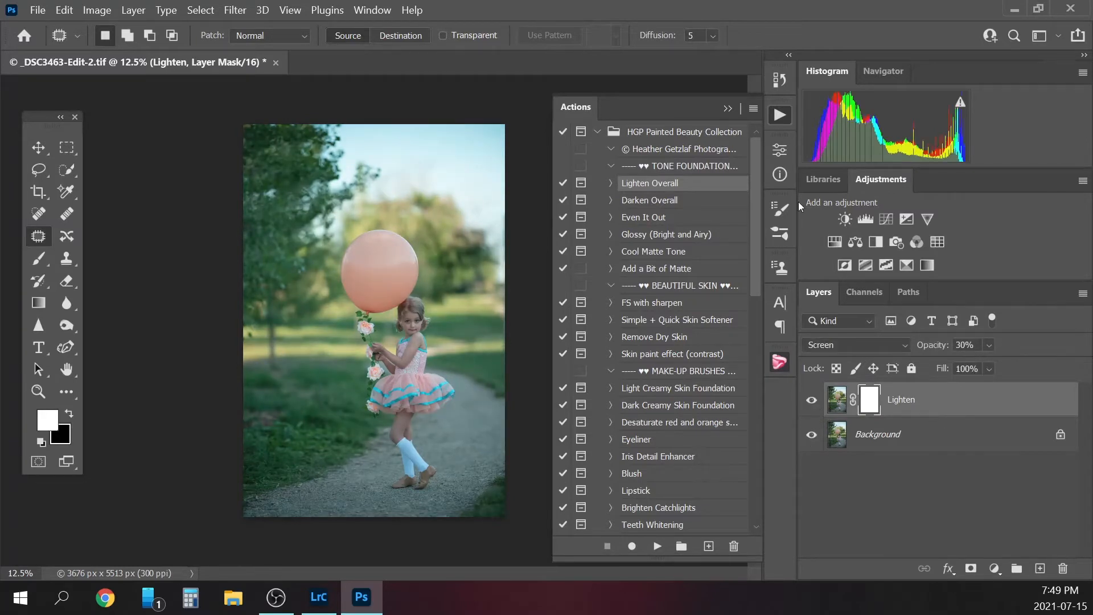
Flatten the Lighten layer into the Background layer
scroll(655, 330, down, 5)
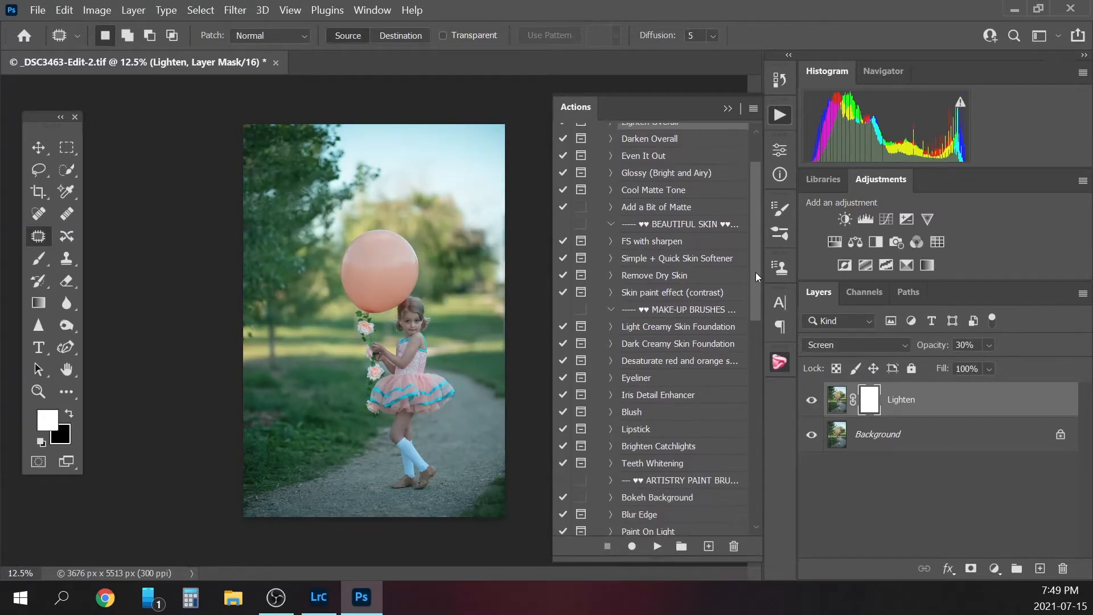
click(943, 439)
right_click(945, 440)
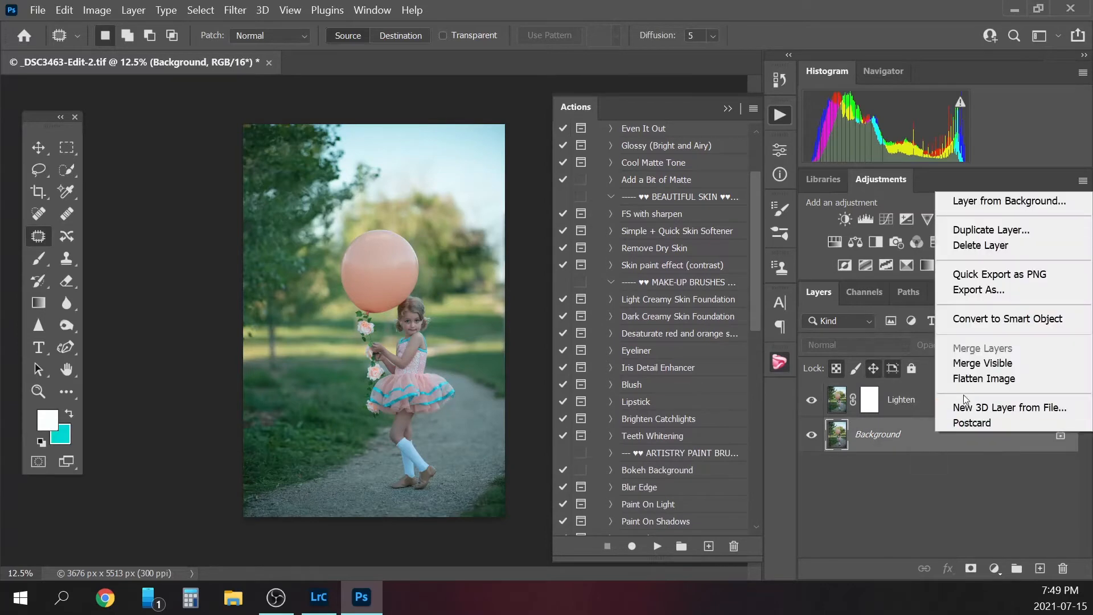
click(971, 380)
Run the Paint On Light action from the artistry paint brushes in the HGP Painted Beauty Collection
drag(750, 299, 747, 356)
click(655, 359)
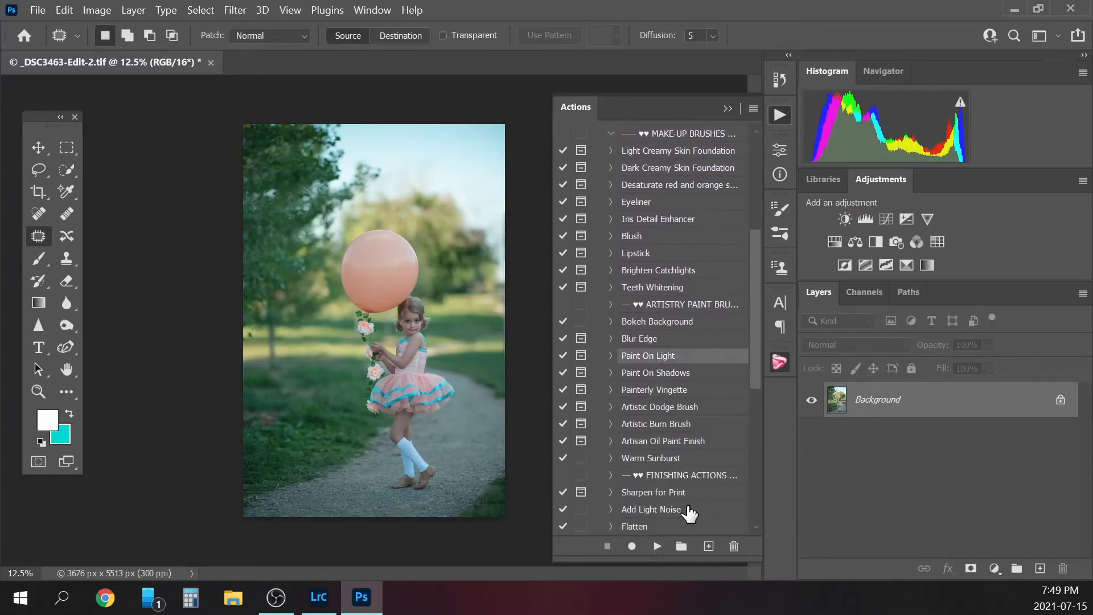
click(658, 546)
click(569, 251)
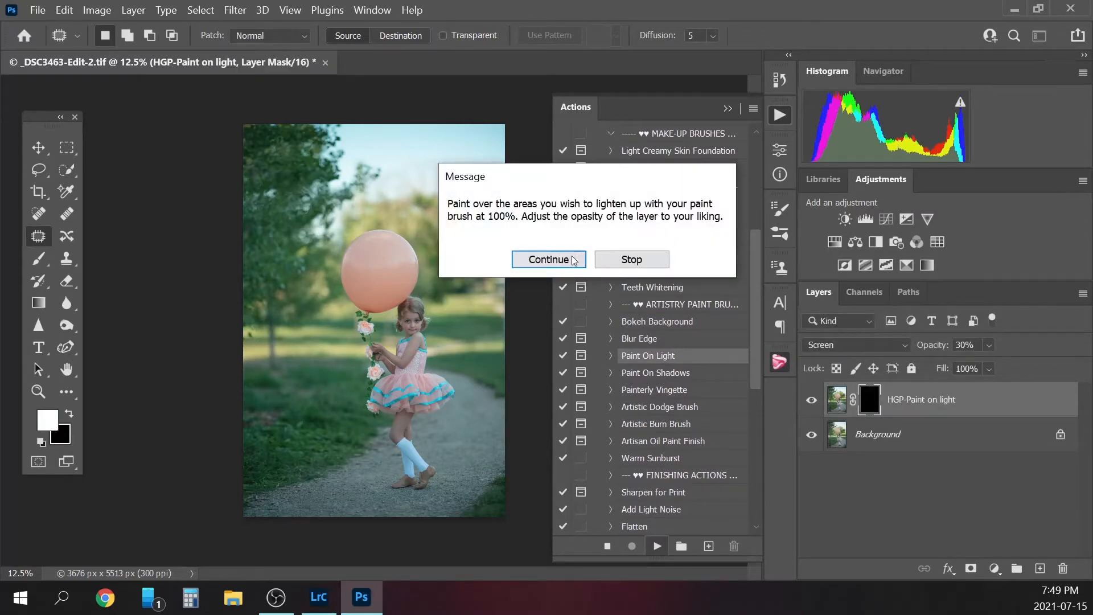
click(573, 263)
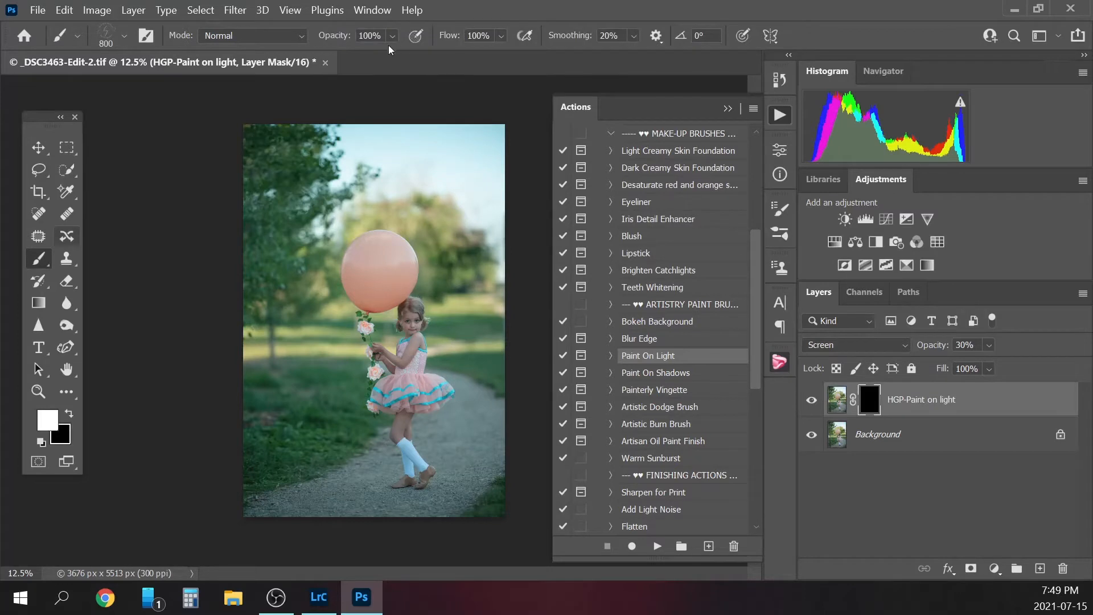
Choose a soft round brush with 0% hardness and paint light over the girl's face and upper body at size 600
click(125, 36)
click(91, 194)
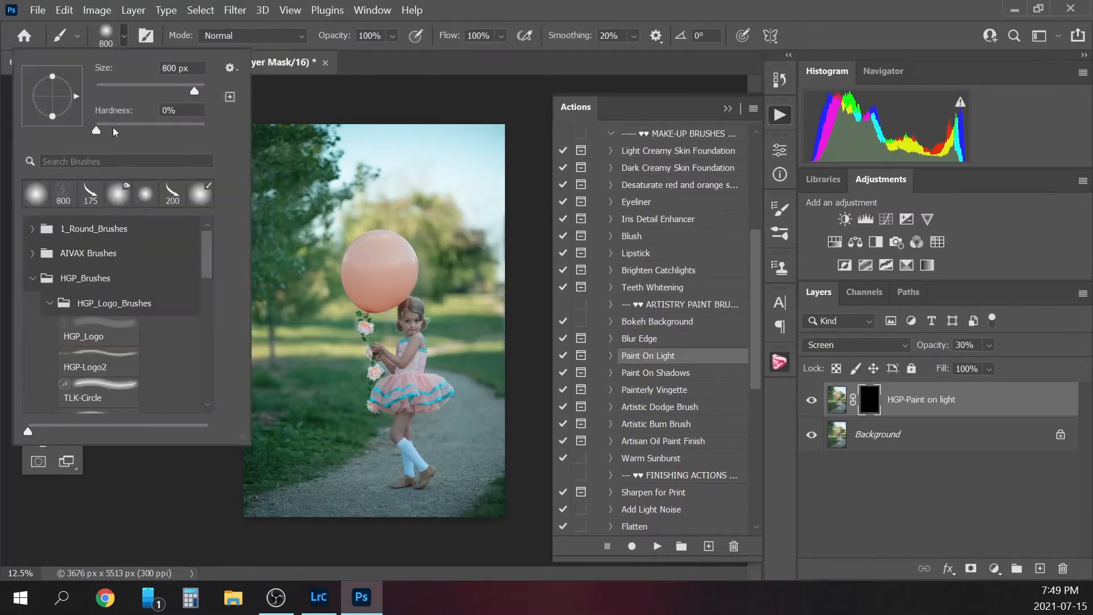
click(128, 41)
key(bracketleft)
key(bracketleft)
key(bracketleft)
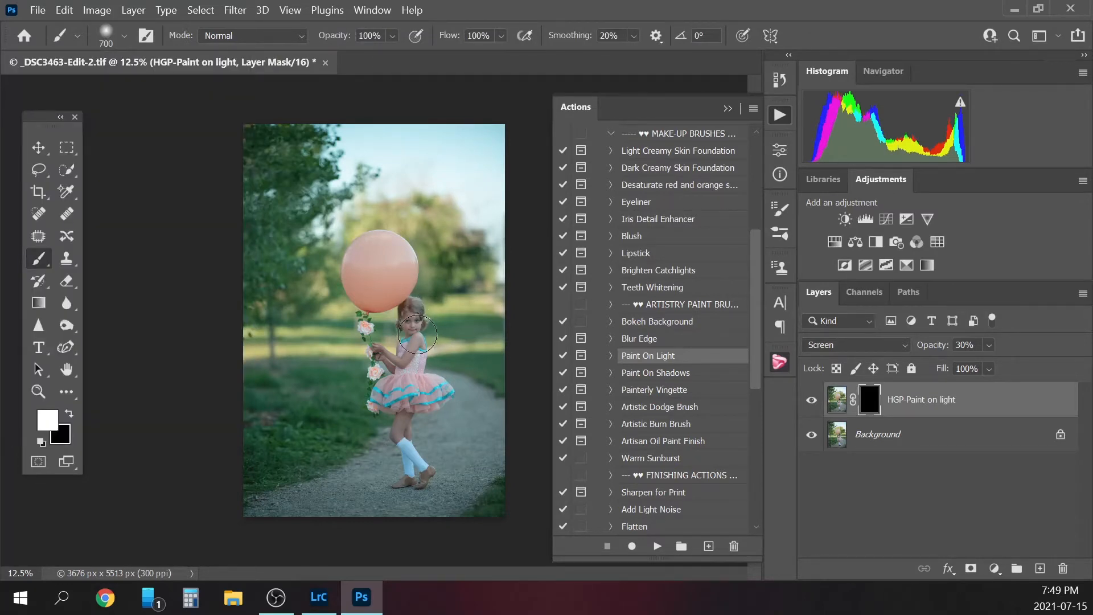
click(412, 336)
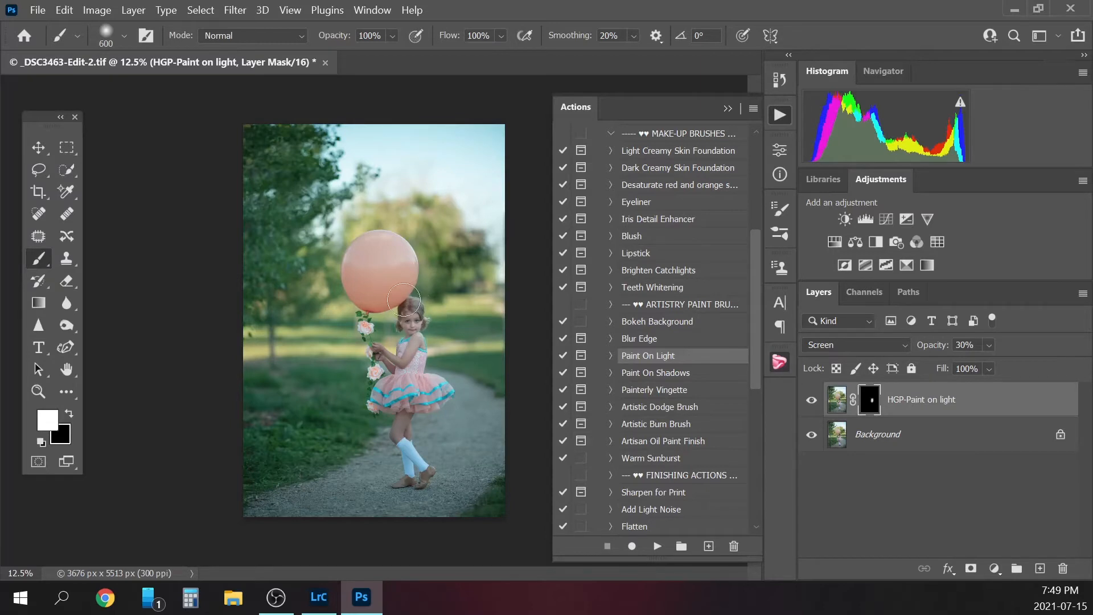
Paint light over the lower part of the balloon on the Paint on light mask with a larger soft brush
key(bracketright)
key(bracketright)
drag(370, 295, 381, 291)
key(bracketleft)
key(bracketleft)
key(bracketleft)
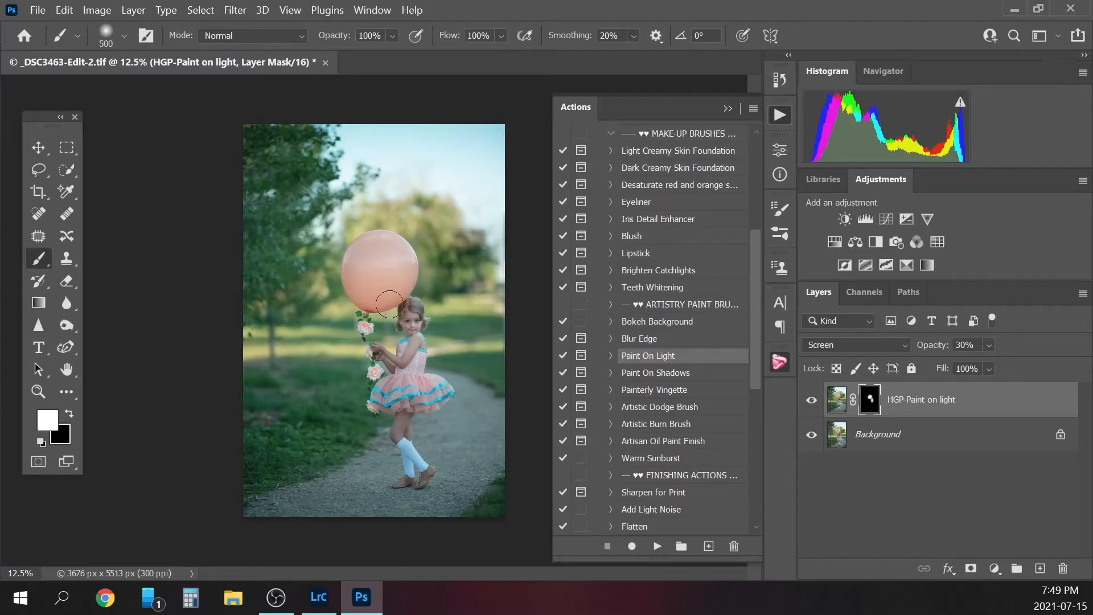
Paint light at 100% opacity down the girl's dress and legs with a small soft brush
key(p)
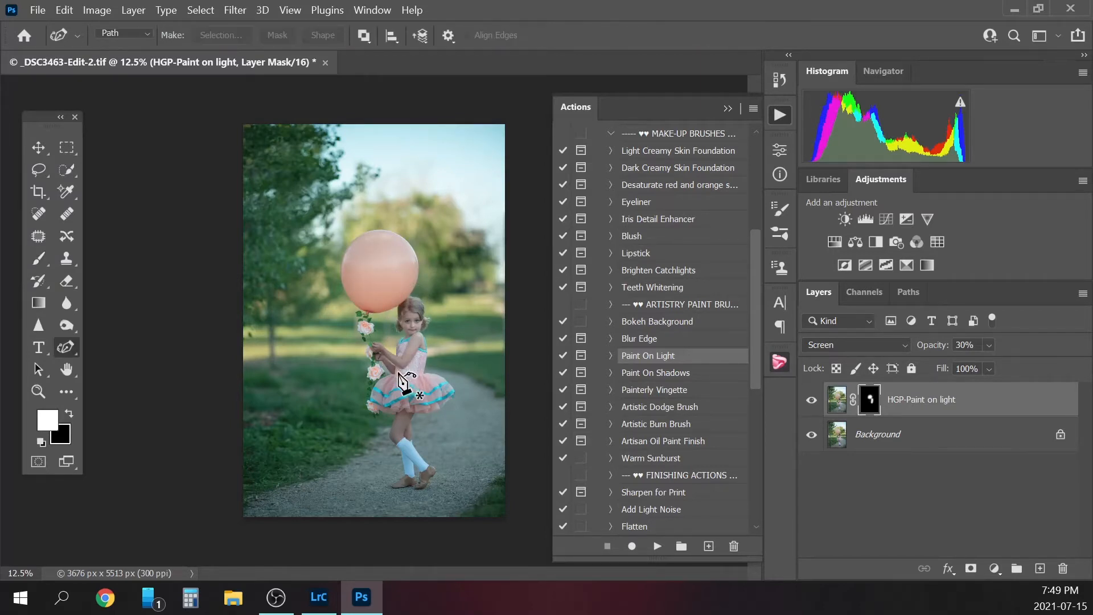
key(b)
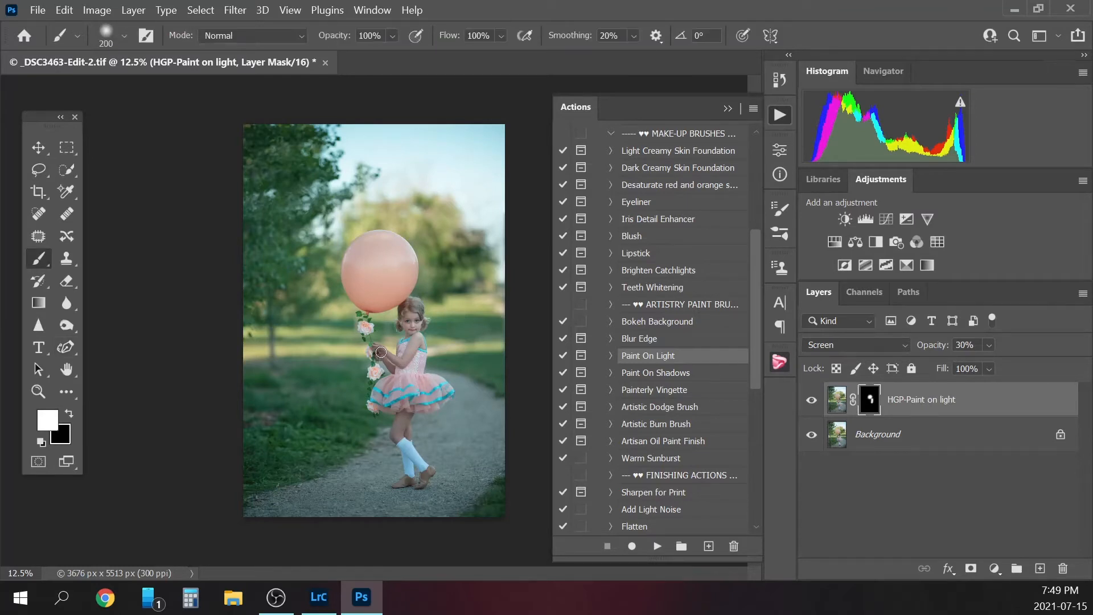
mouse_move(415, 364)
mouse_down()
mouse_move(402, 387)
mouse_move(419, 394)
mouse_move(409, 407)
mouse_move(411, 467)
mouse_up()
key(p)
key(b)
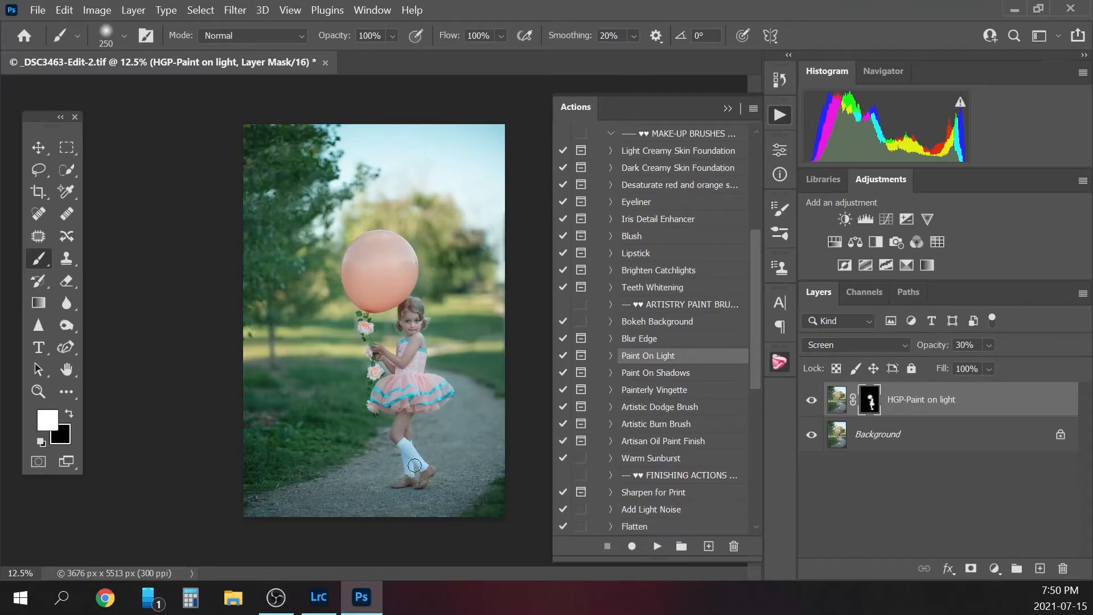
Set the brush opacity to 35% and paint softer light over and around the whole girl with a size 1200 brush
click(393, 36)
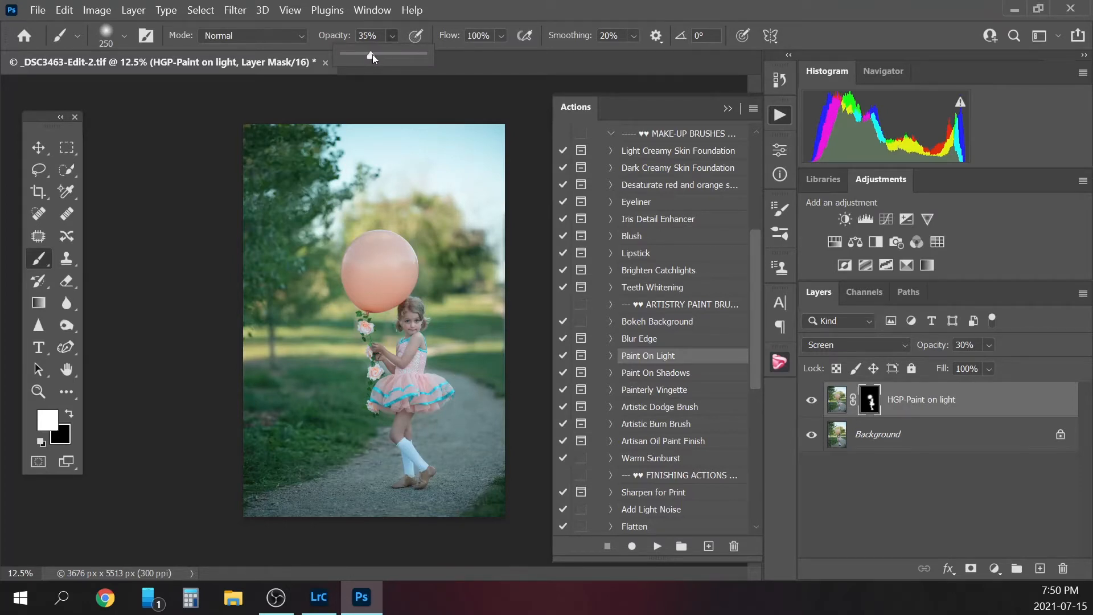
click(388, 37)
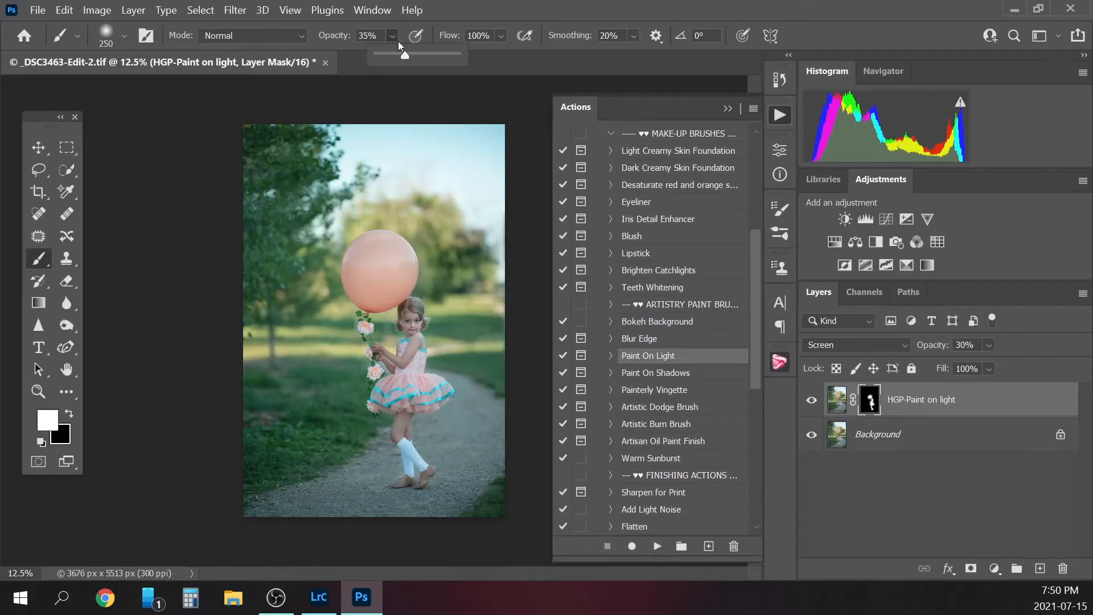
click(393, 36)
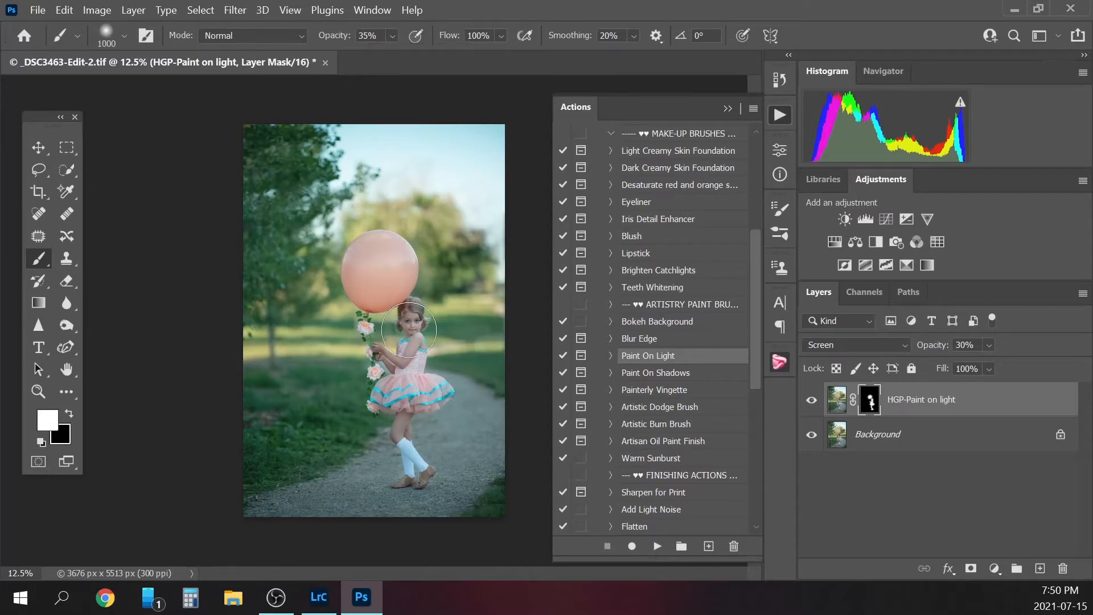
key(bracketright)
key(bracketright)
key(bracketright)
key(bracketright)
key(bracketright)
key(bracketright)
key(bracketright)
key(bracketright)
key(bracketright)
key(bracketright)
key(bracketright)
key(bracketright)
key(bracketleft)
key(bracketleft)
key(bracketleft)
mouse_move(426, 443)
mouse_down()
mouse_move(432, 361)
mouse_move(438, 371)
mouse_move(421, 306)
mouse_up()
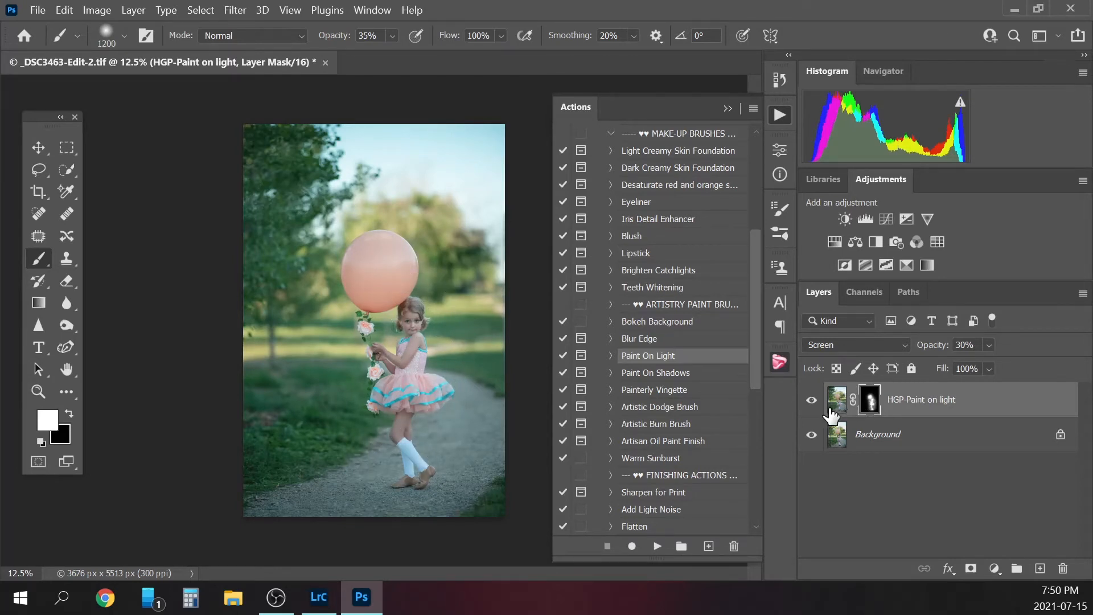
Compare the photo with and without the HGP-Paint on light layer and flatten it into the Background
click(812, 400)
click(812, 400)
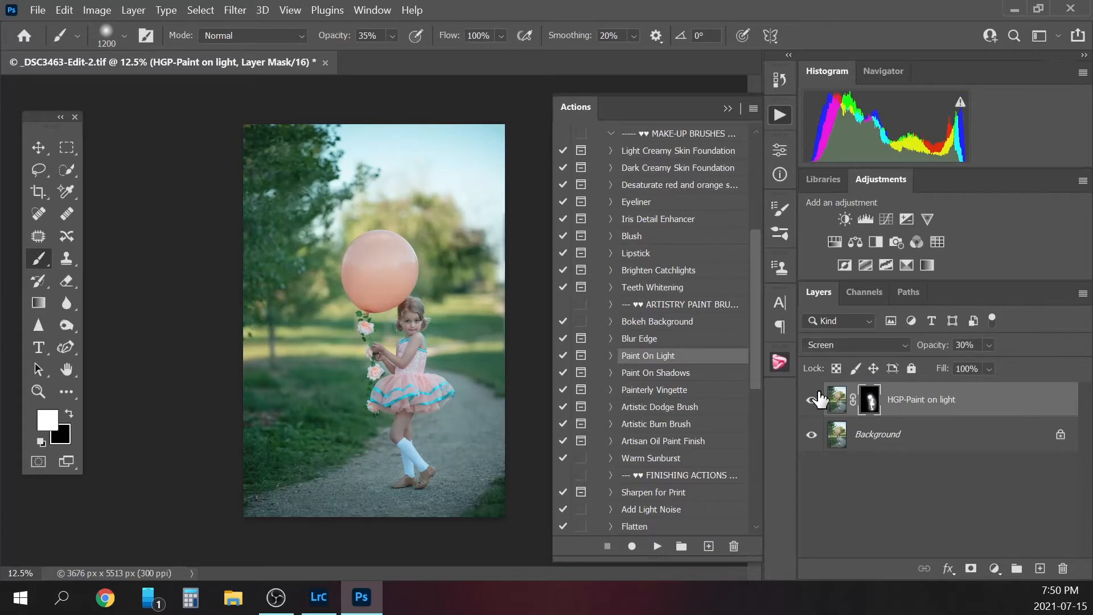
click(856, 436)
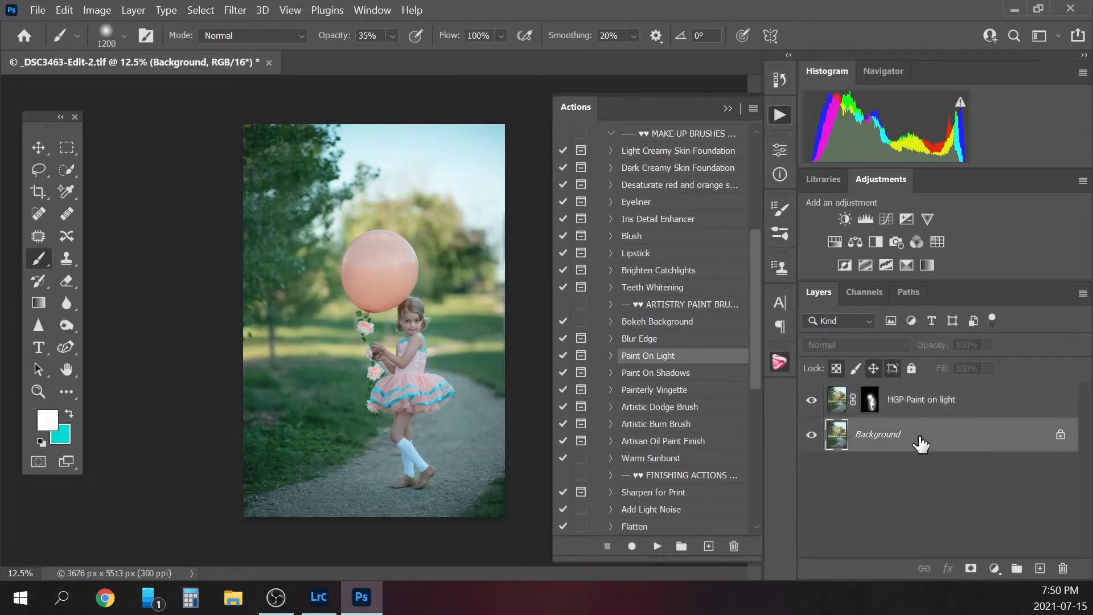
right_click(918, 436)
click(976, 386)
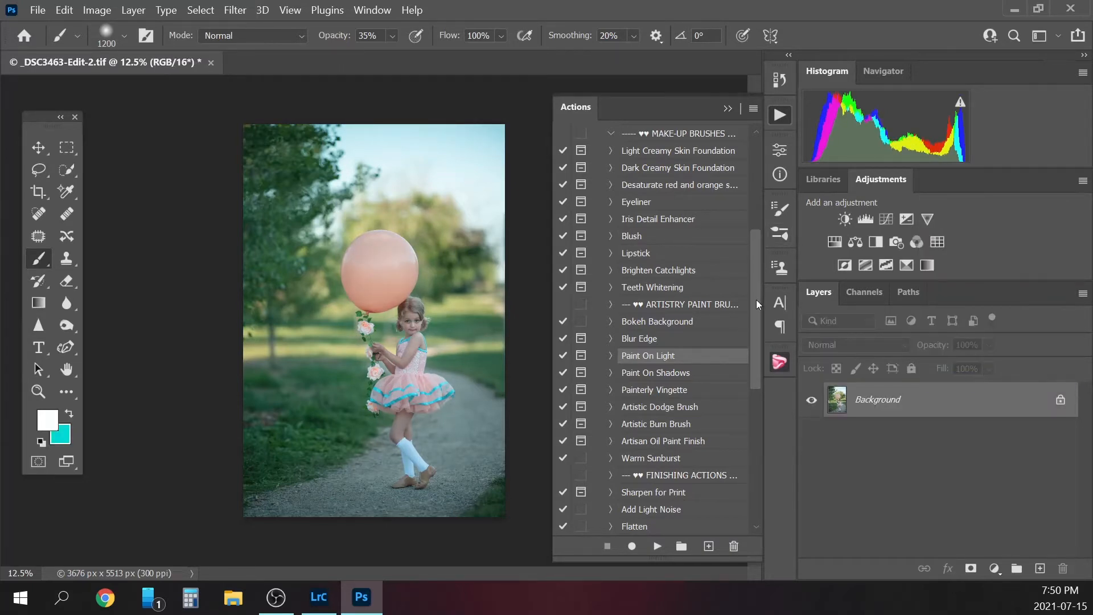
Run the Pastel Tone action from the HGP Pastel Ballerina Formula set
drag(757, 300, 753, 330)
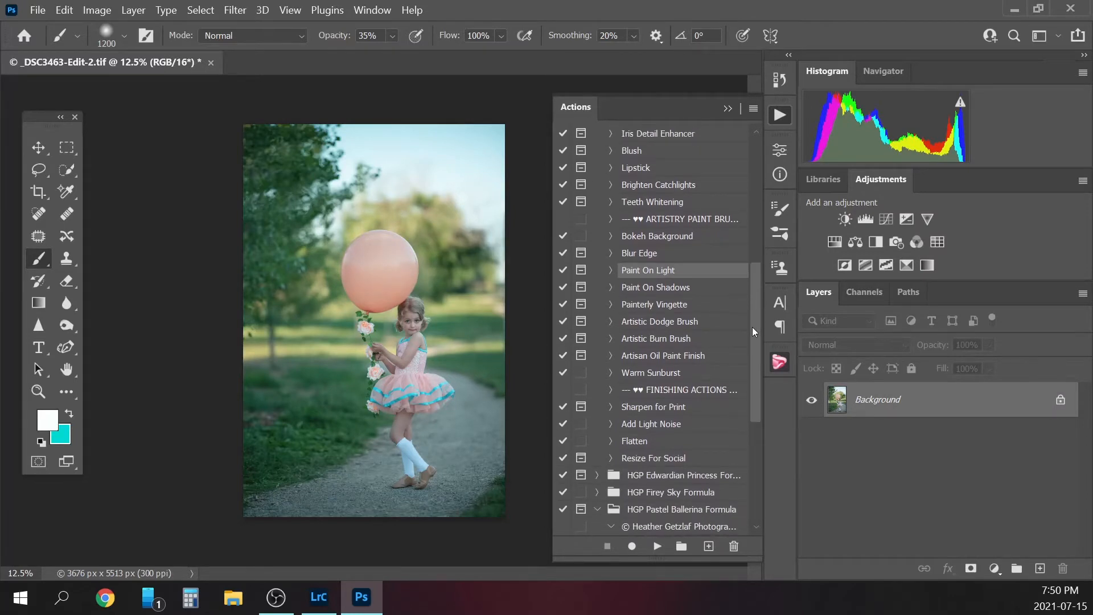
drag(755, 346, 751, 402)
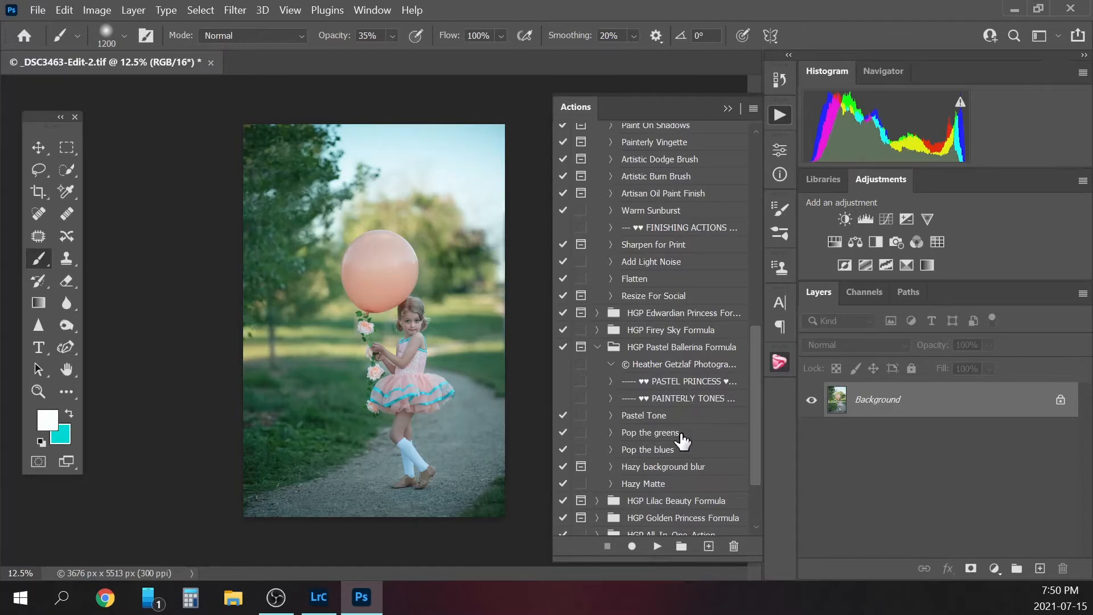
click(649, 417)
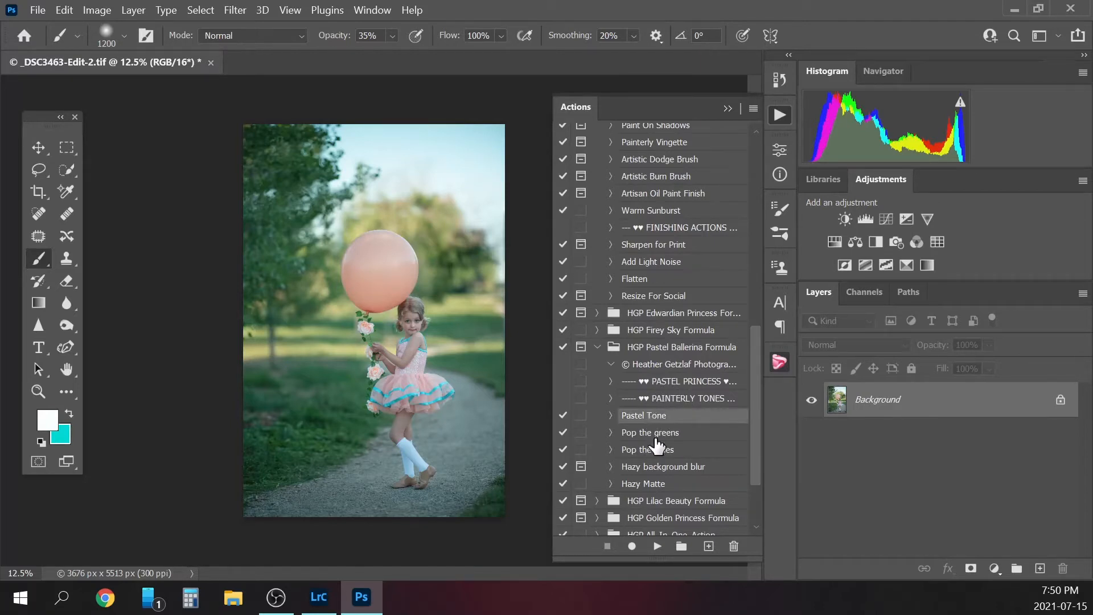
click(658, 548)
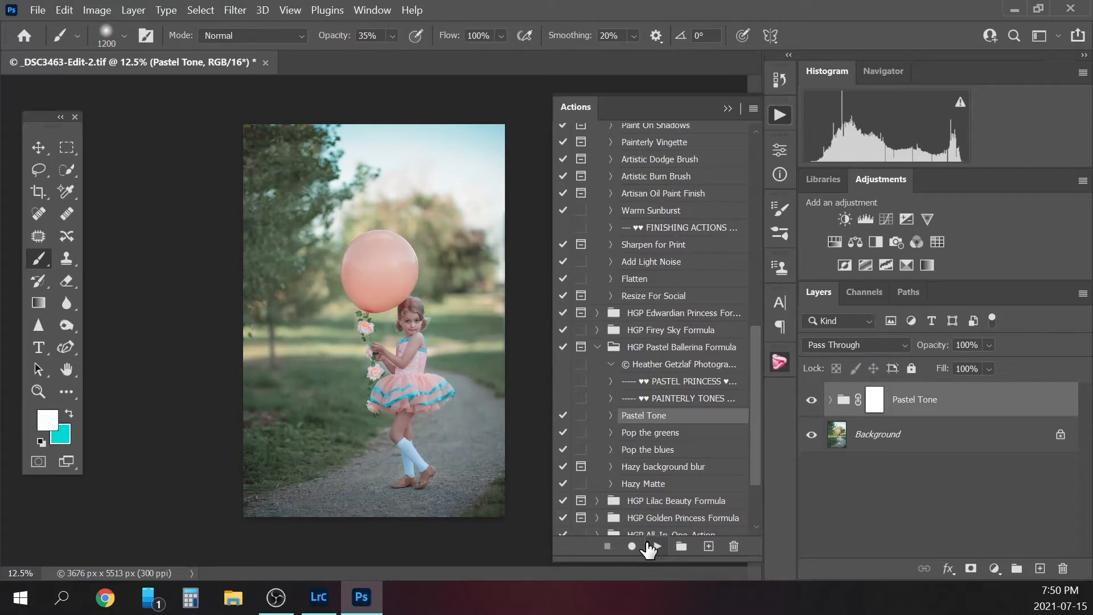
Compare the photo with and without the Pastel Tone group and set the group's opacity to 75%
click(811, 401)
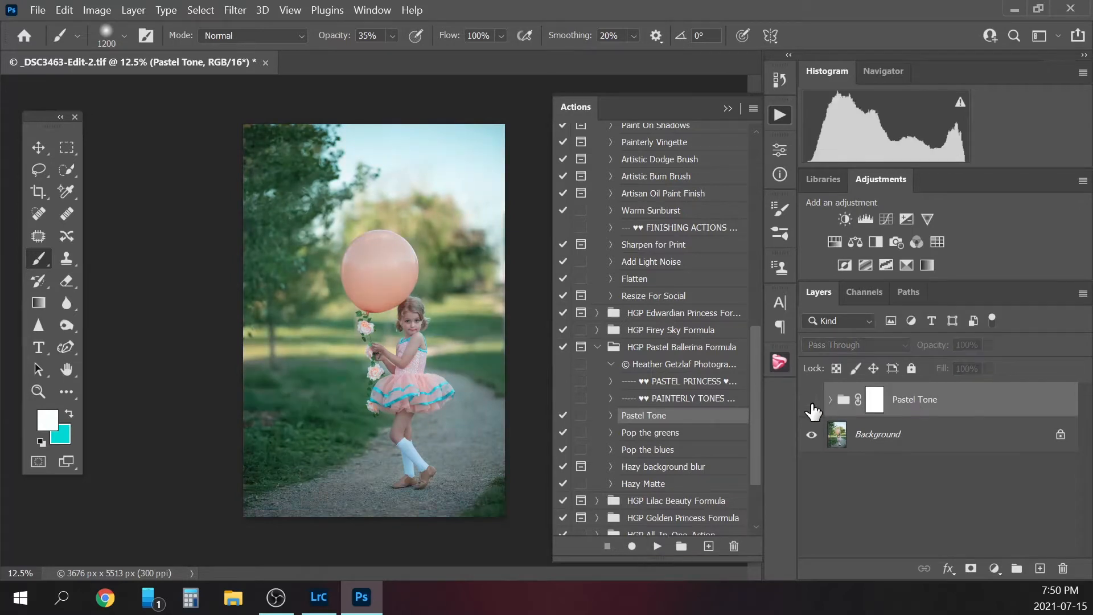
click(812, 405)
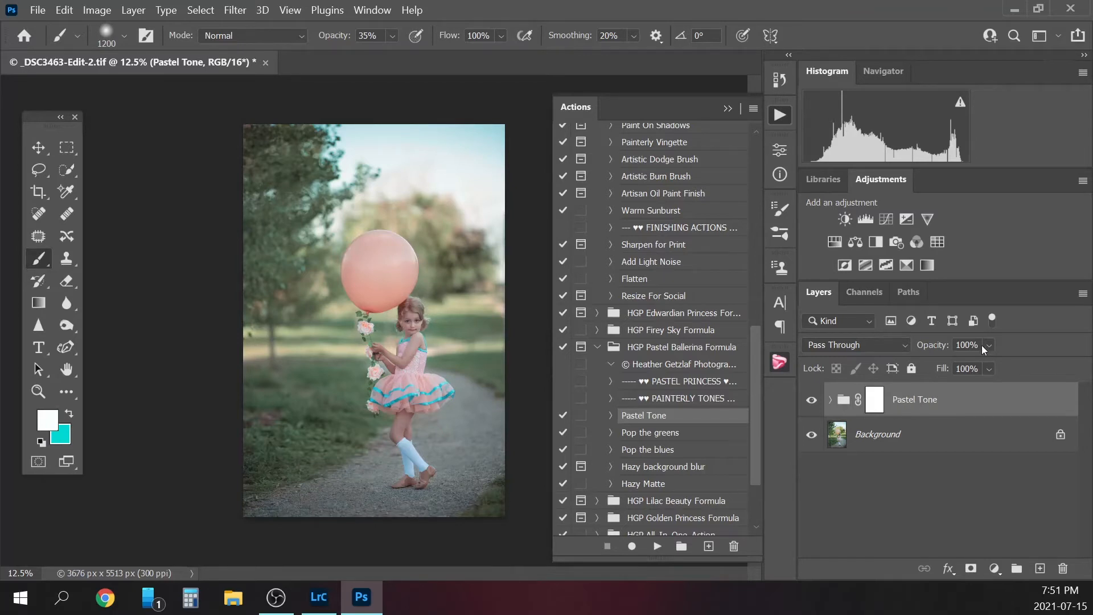
drag(1006, 366, 1004, 366)
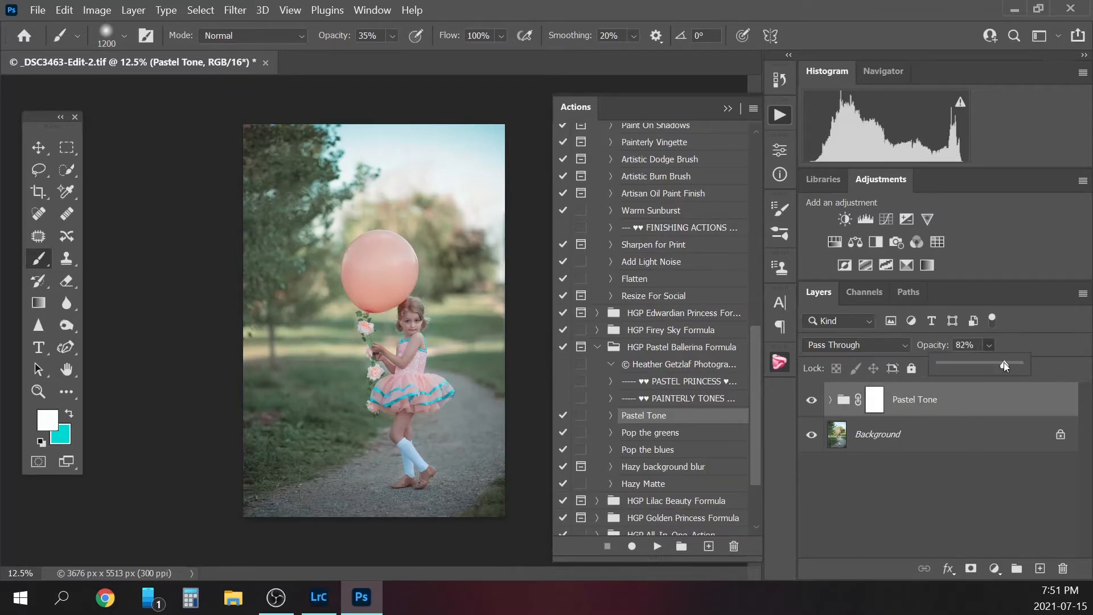
drag(1004, 364, 1000, 364)
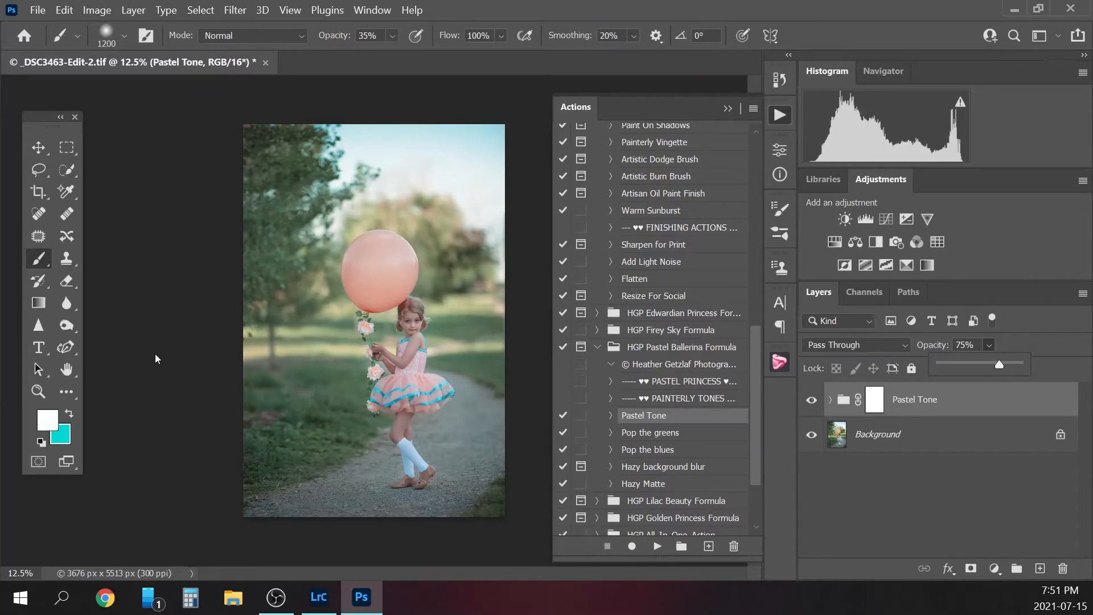
Paint black at 40% brush opacity on the Pastel Tone group's mask over the girl's arms and legs to reduce the effect there
key(ctrl+backslash)
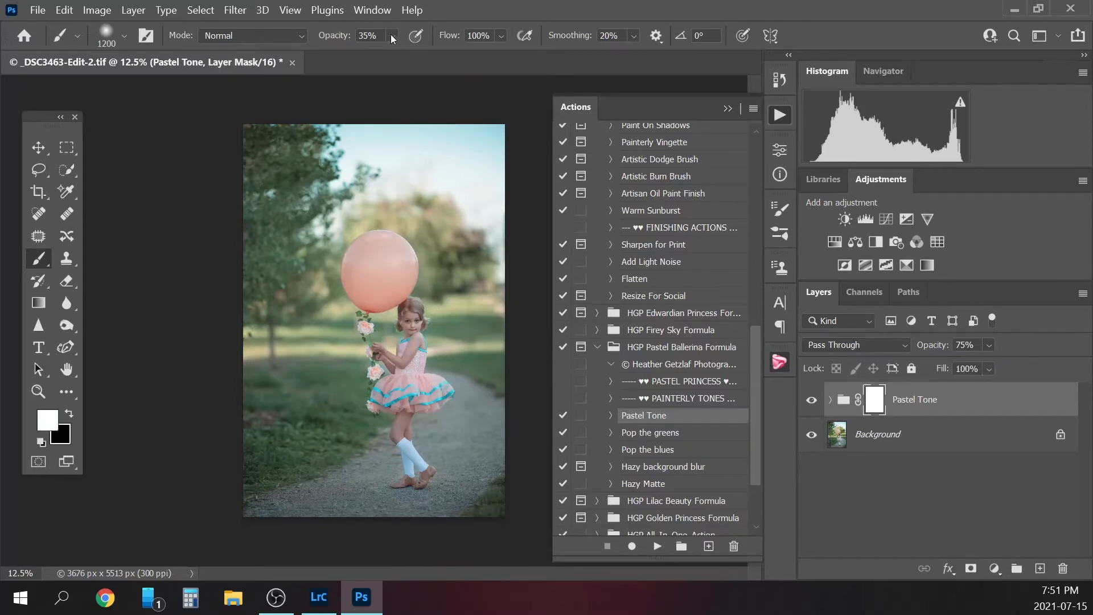
click(357, 35)
text(4)
key(bracketleft)
key(bracketleft)
key(bracketleft)
key(bracketleft)
key(bracketleft)
key(bracketleft)
key(bracketleft)
key(bracketleft)
click(72, 412)
drag(404, 364, 400, 358)
key(bracketleft)
key(bracketleft)
key(bracketleft)
key(bracketleft)
key(bracketleft)
key(bracketleft)
key(bracketright)
key(bracketright)
key(bracketright)
key(bracketright)
key(bracketright)
key(bracketleft)
key(bracketleft)
key(bracketleft)
Compare the photo with and without the masked Pastel Tone group and flatten it into the Background
click(811, 402)
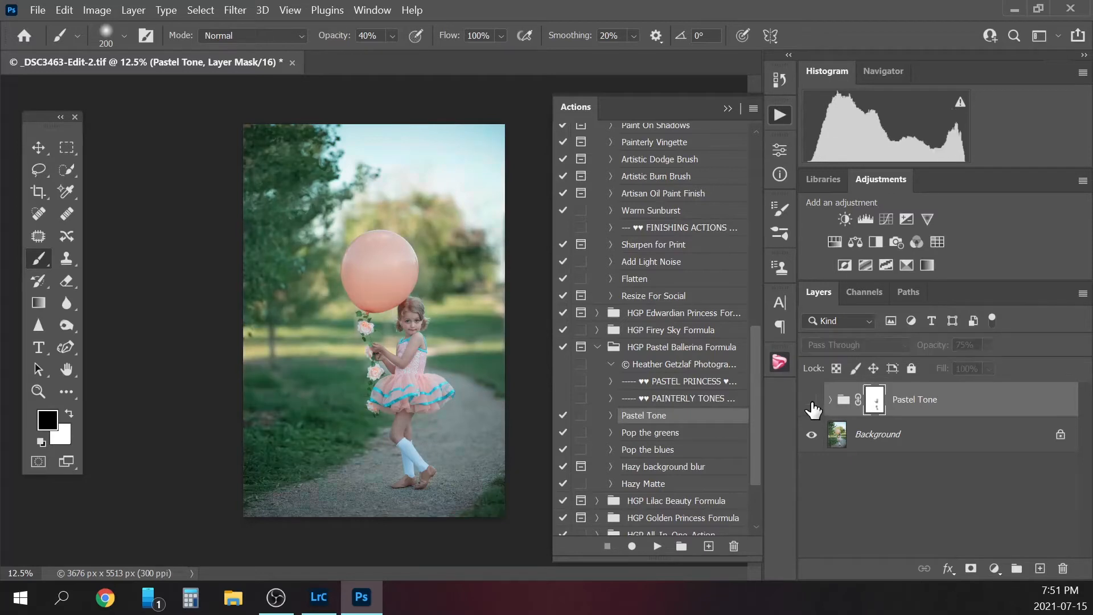
click(811, 402)
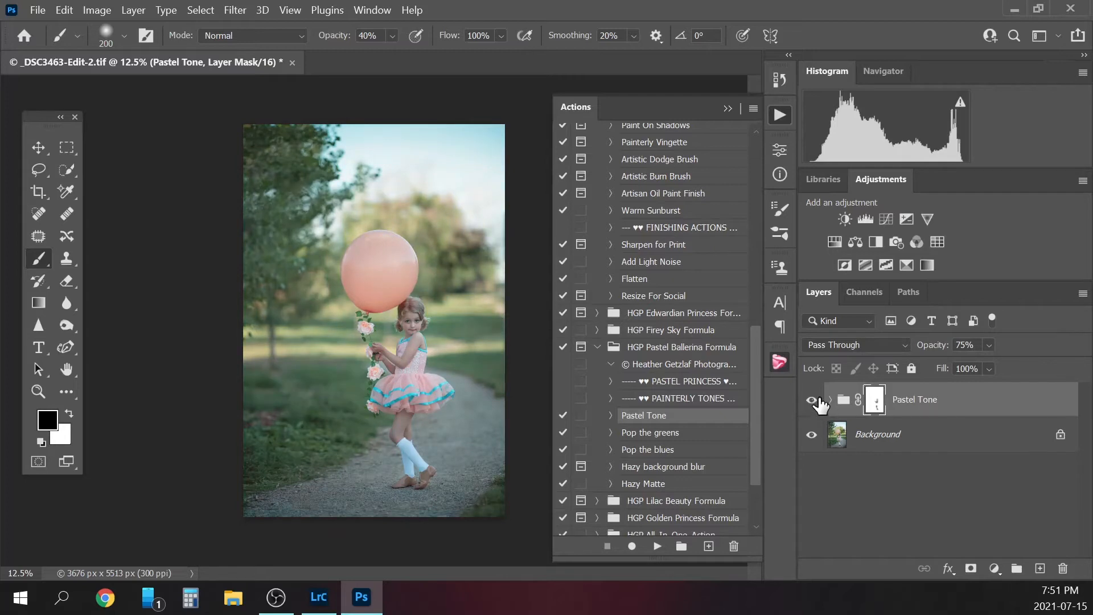
click(931, 436)
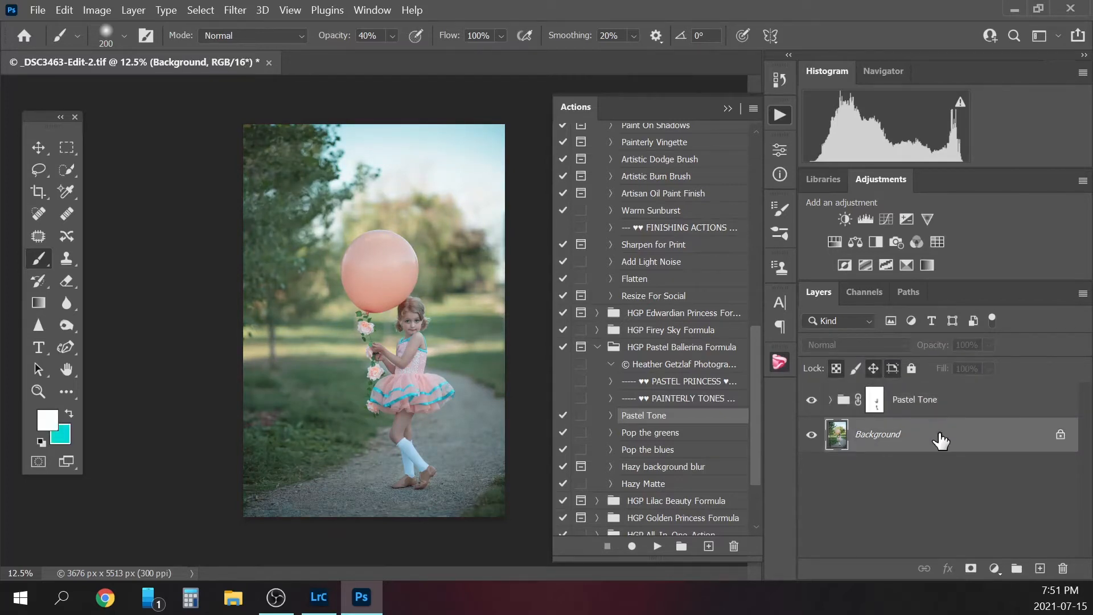
right_click(936, 434)
click(990, 382)
Run the Pop the greens action with its group at 50% opacity and compare the photo with and without it
click(682, 434)
click(658, 546)
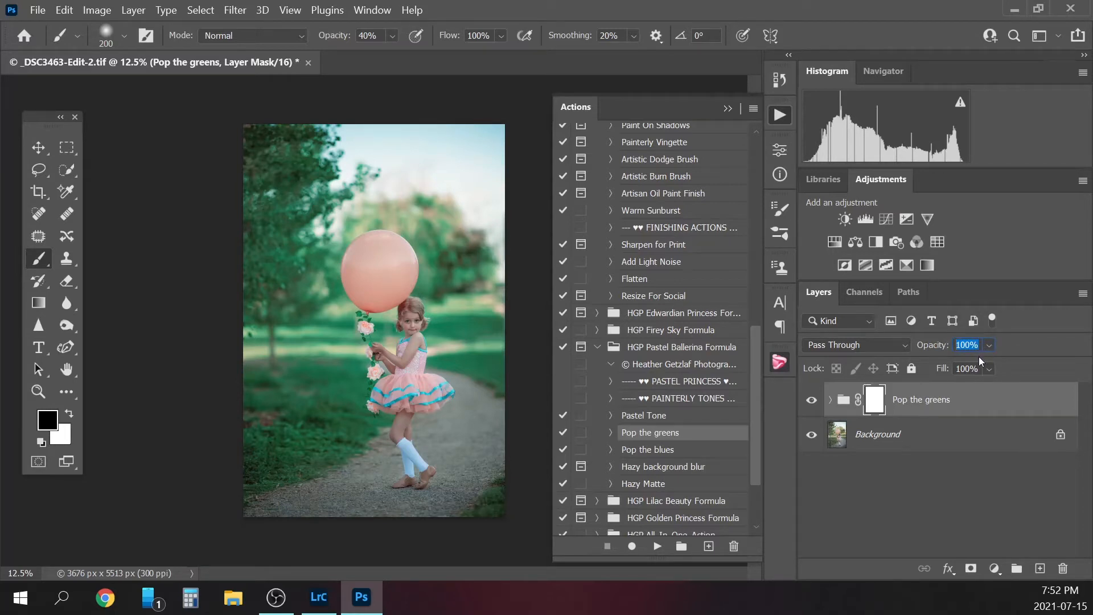
text(5)
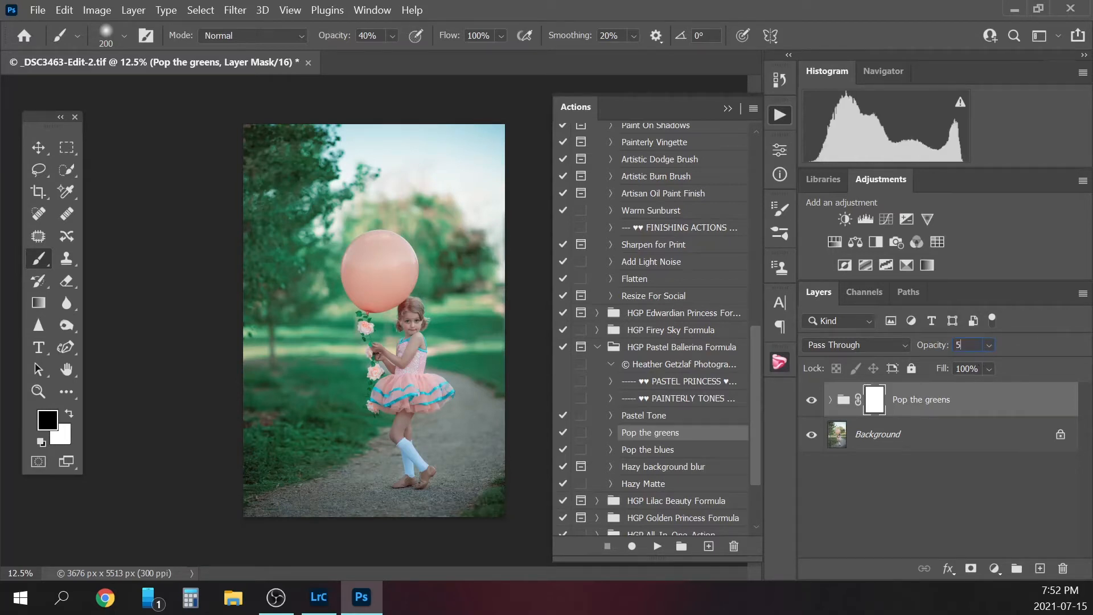
text(0)
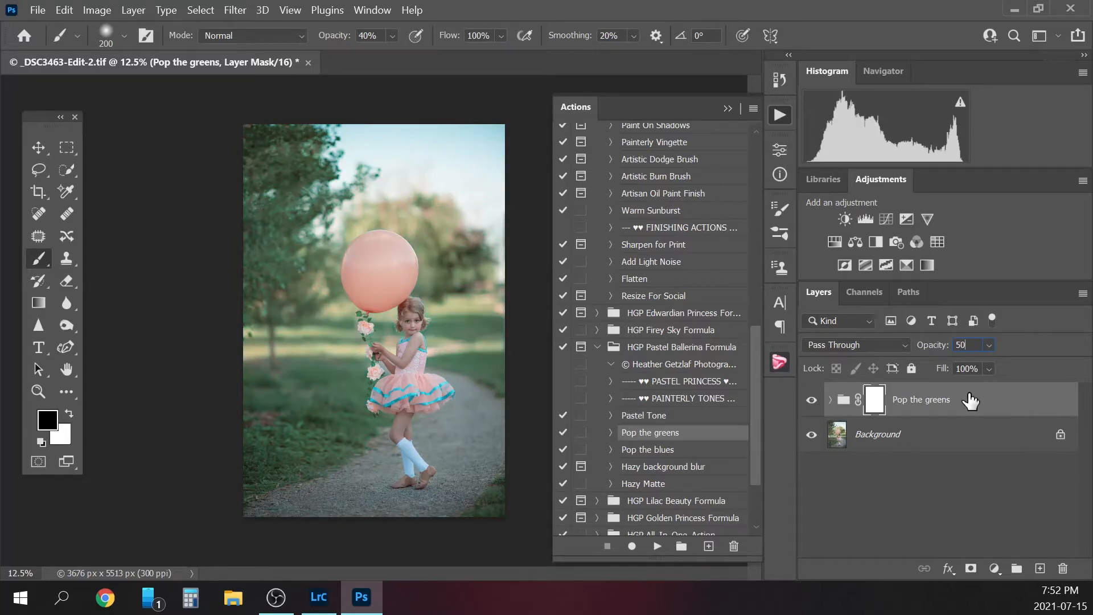
click(812, 402)
click(812, 402)
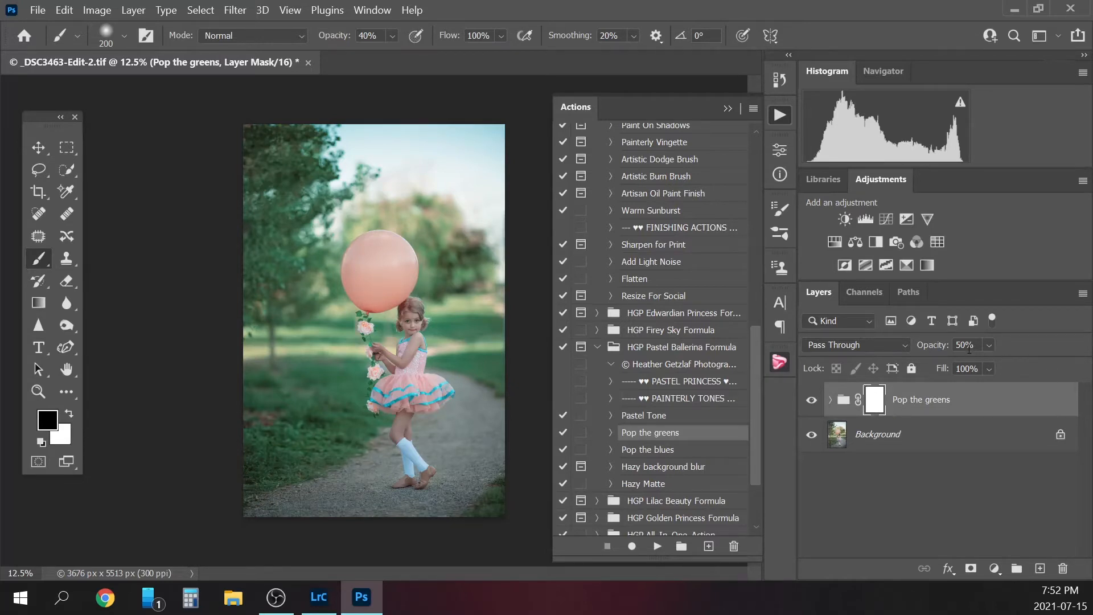
Lower the Pop the greens group's opacity to 40%, compare the photo with and without it, and flatten the image
click(986, 346)
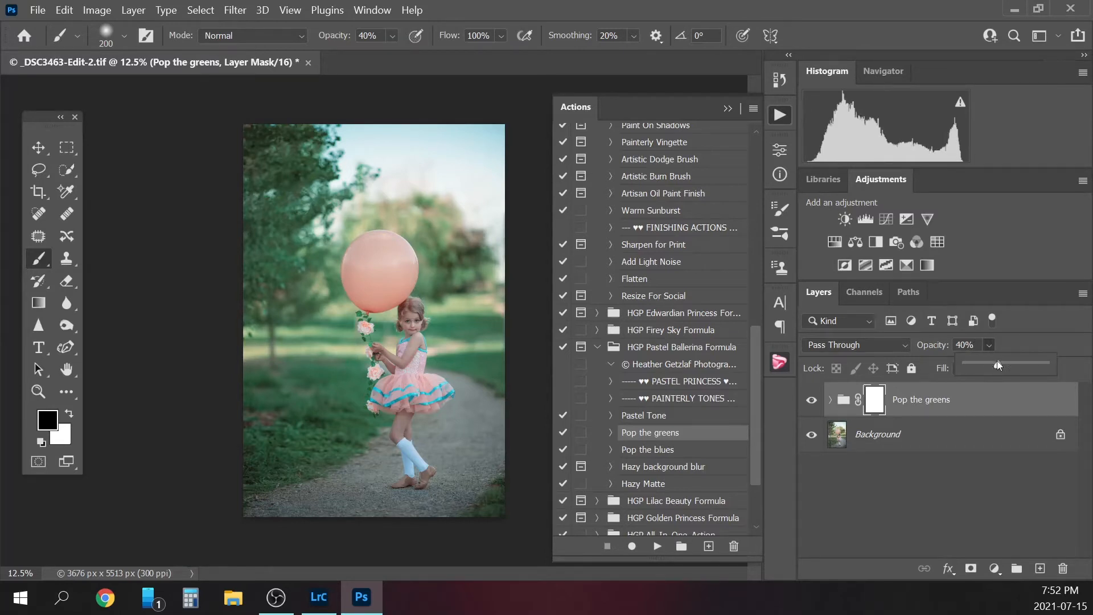
click(812, 401)
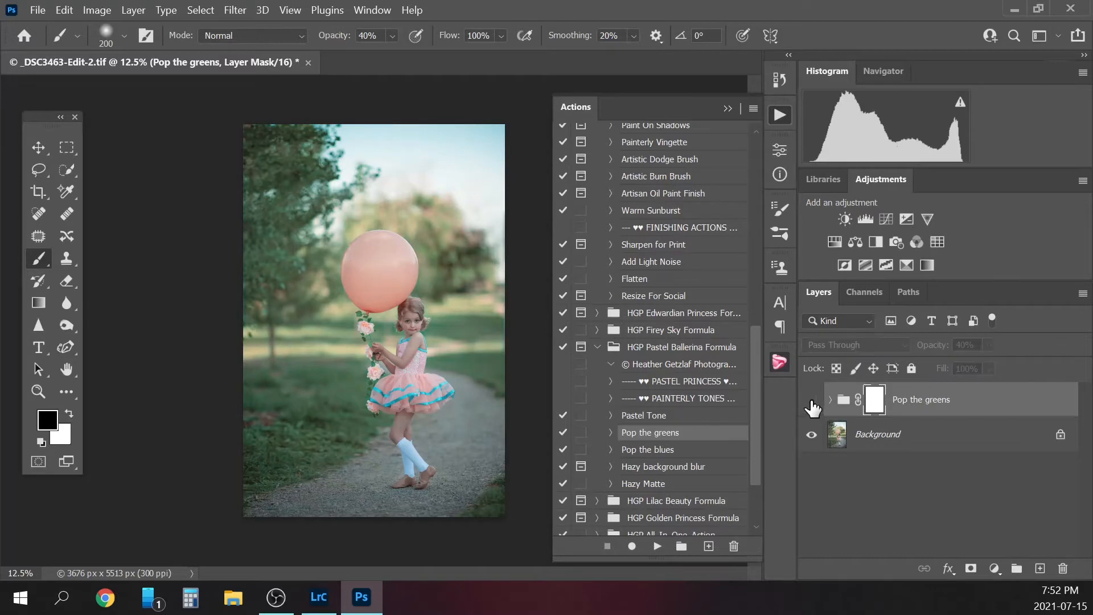
click(812, 401)
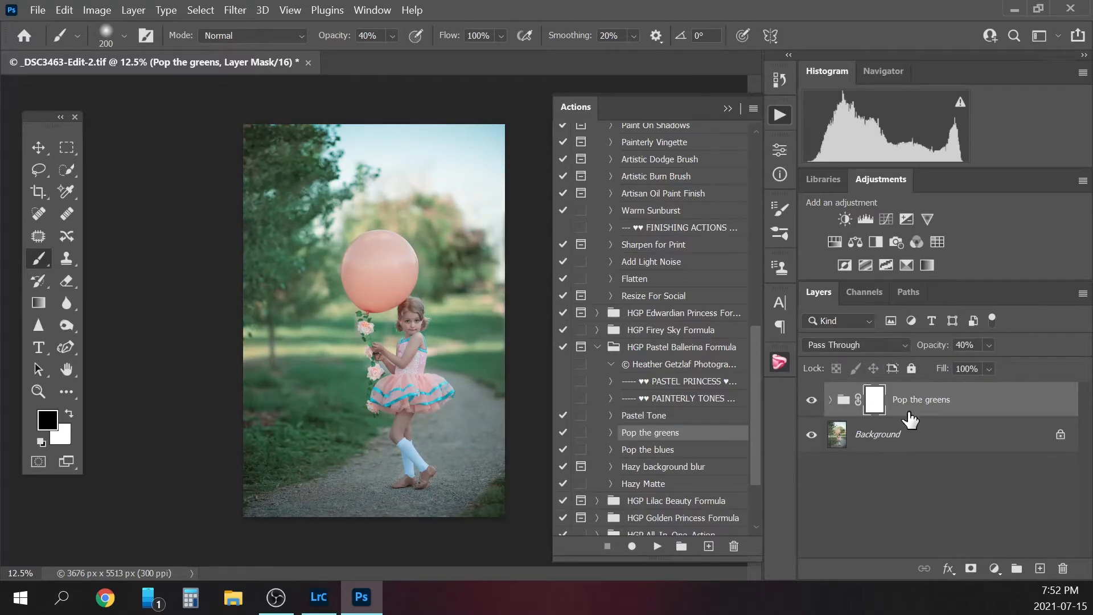
click(906, 443)
right_click(927, 437)
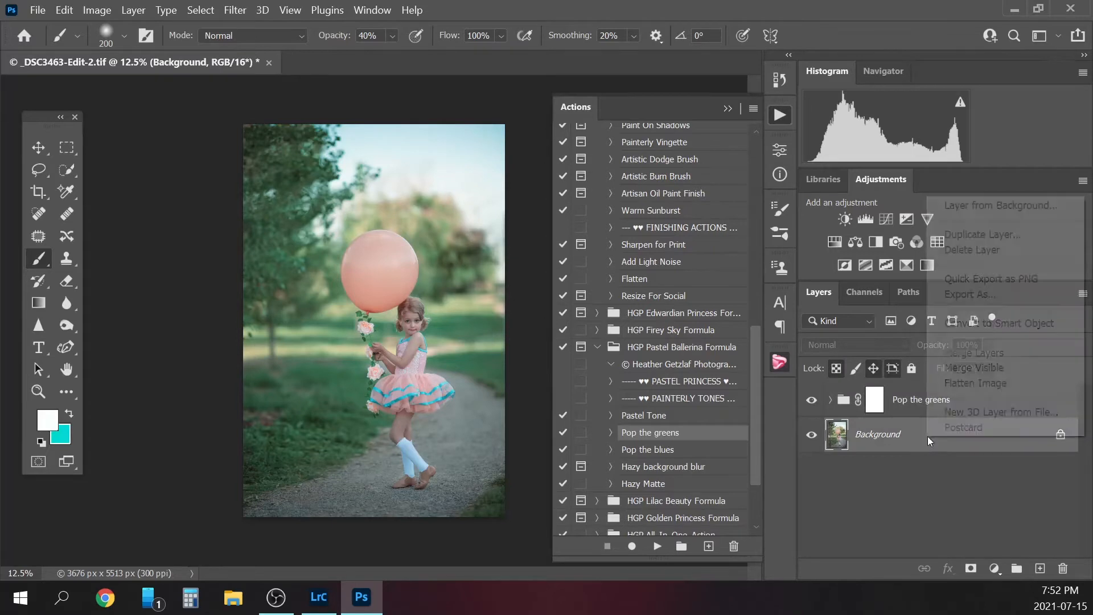
click(987, 383)
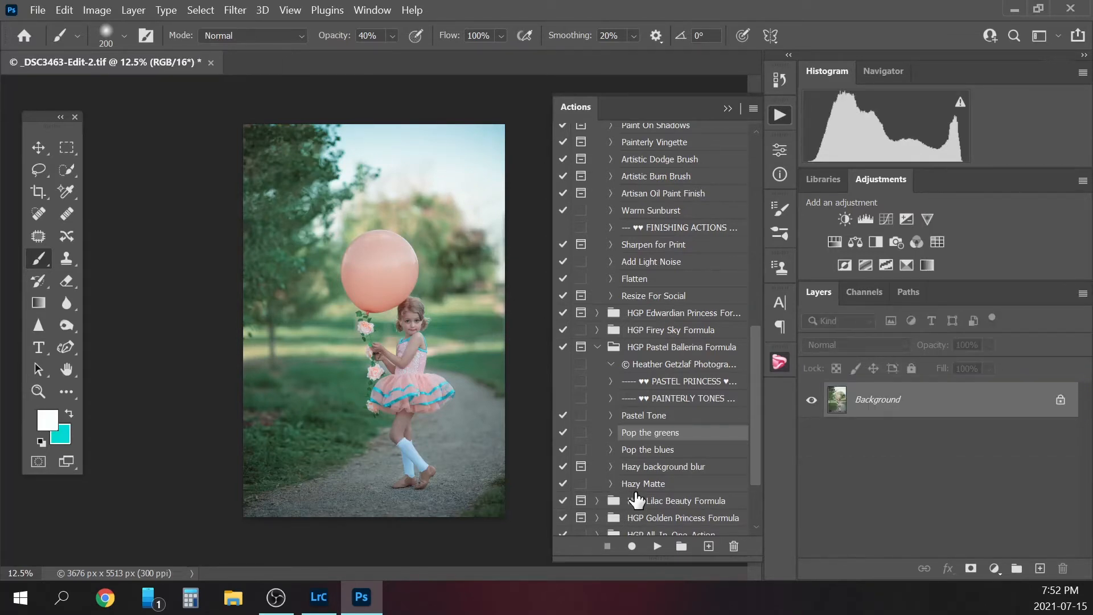
Run the Pop the blues action and paint white on its mask over the sky with a 1100 px brush at 100% opacity
click(658, 451)
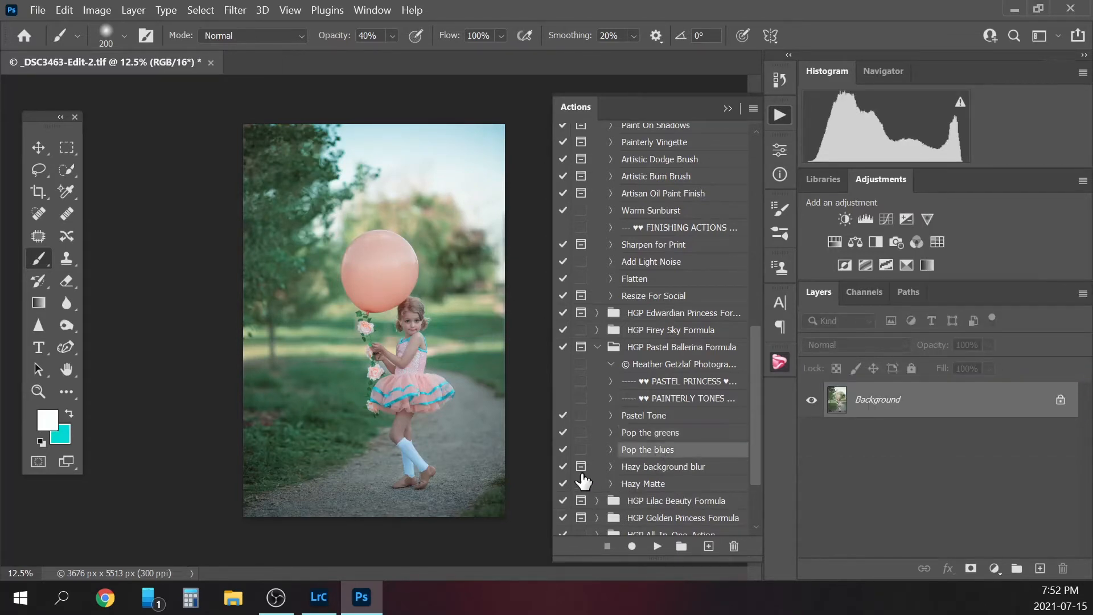
click(660, 546)
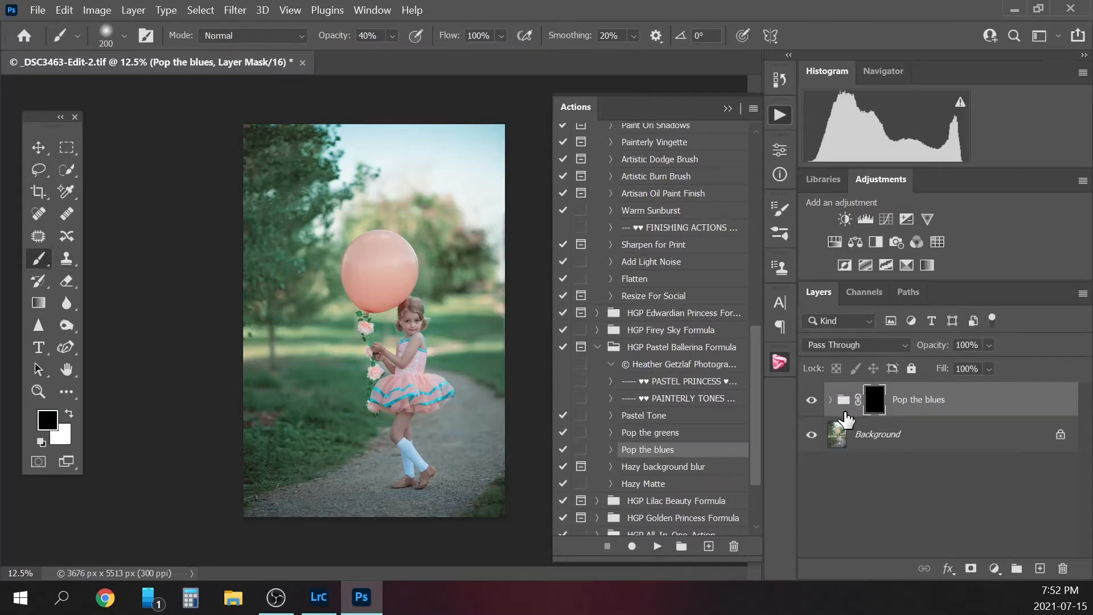
click(69, 414)
click(393, 36)
drag(408, 56, 477, 55)
click(728, 108)
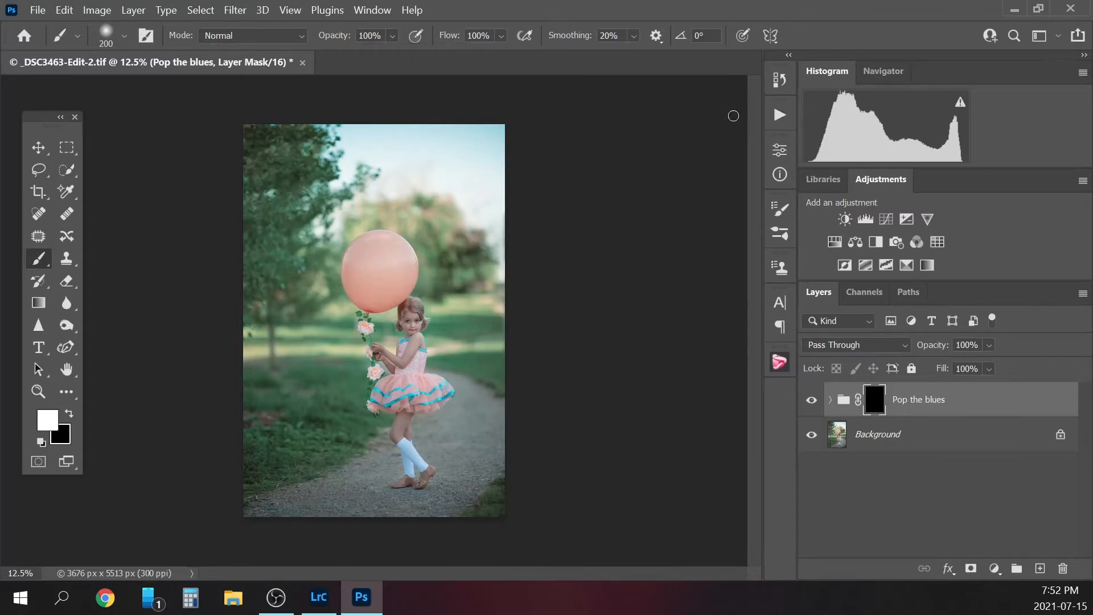
key(bracketright)
key(bracketright)
key(bracketright)
key(bracketright)
key(bracketright)
key(bracketright)
key(bracketright)
key(bracketright)
key(bracketright)
mouse_move(354, 129)
mouse_down()
mouse_move(434, 122)
mouse_move(405, 142)
mouse_move(500, 134)
mouse_move(361, 152)
mouse_move(433, 161)
mouse_move(500, 159)
mouse_move(497, 149)
mouse_up()
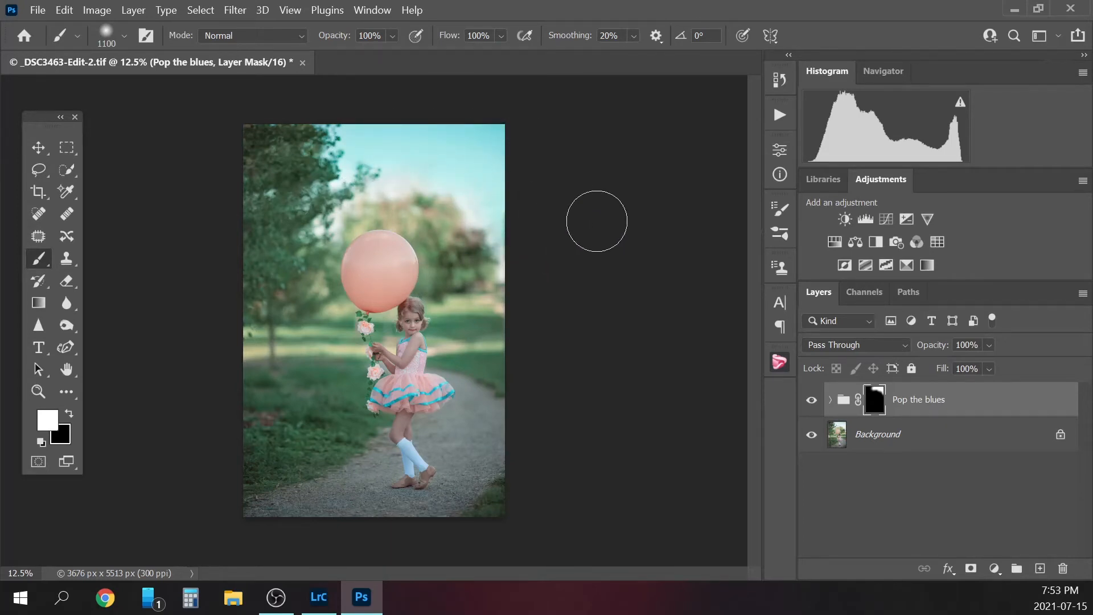
Set the Pop the blues group's opacity to 75% and refine its mask around the sky and tree edges at 34% brush opacity
click(990, 345)
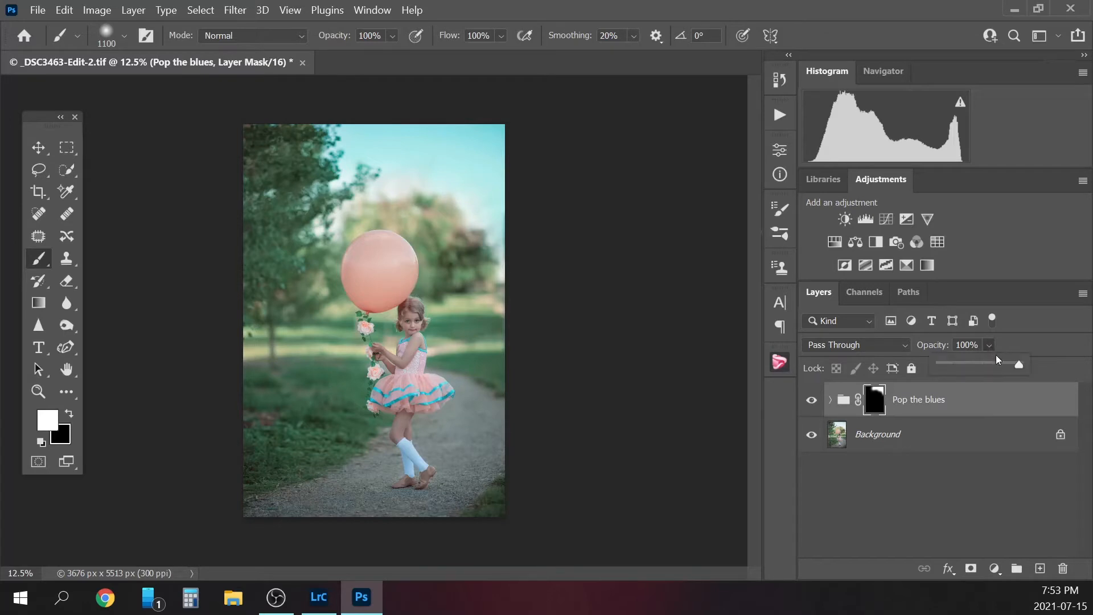
drag(1001, 365, 1000, 364)
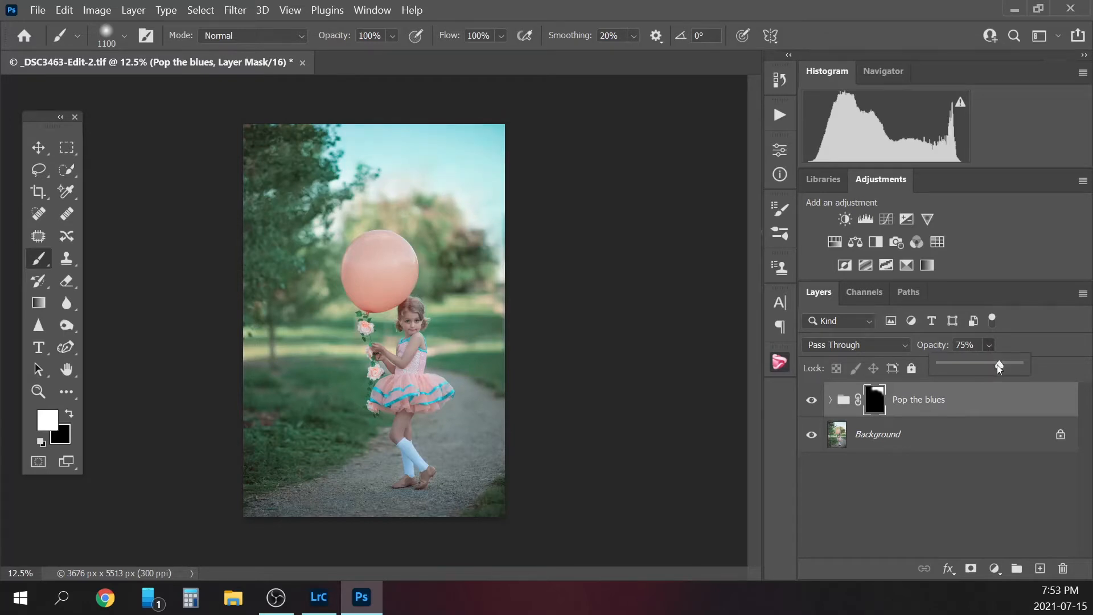
click(392, 36)
click(385, 54)
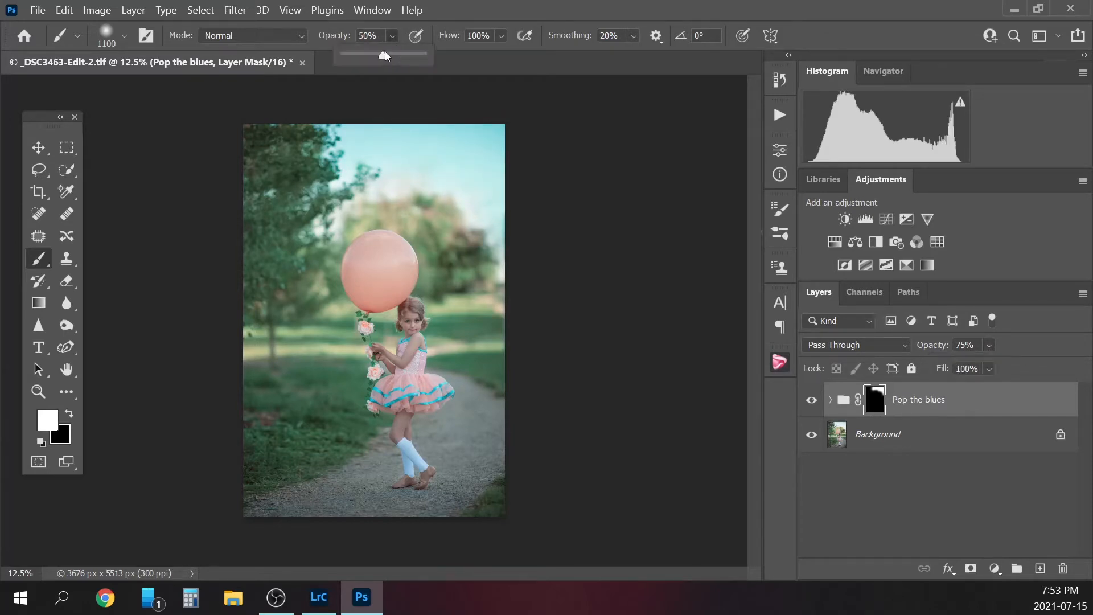
drag(378, 55, 367, 55)
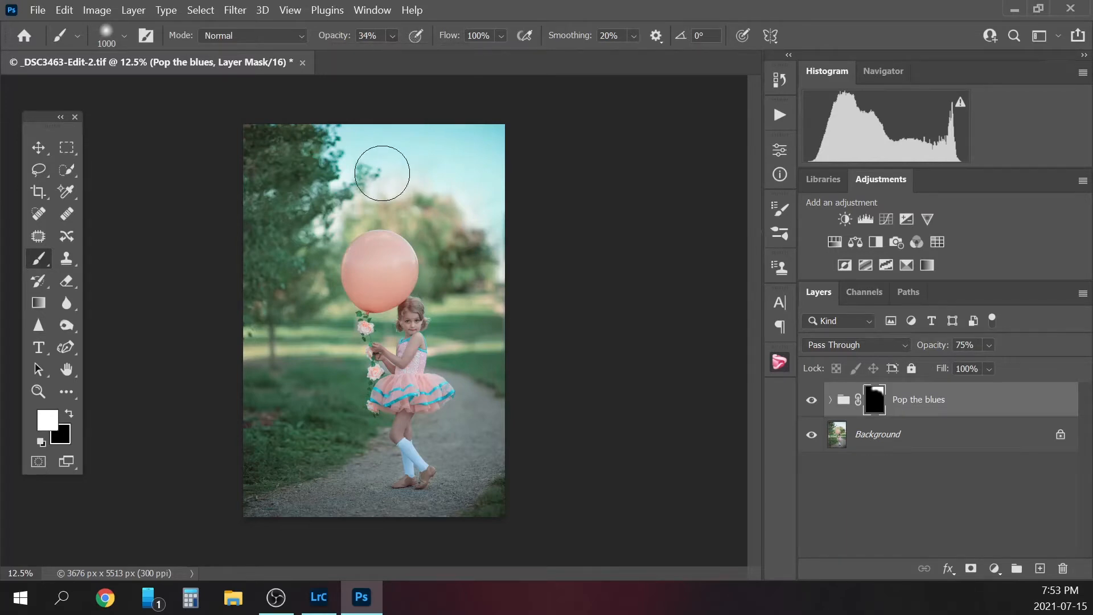
key(bracketleft)
key(bracketleft)
key(bracketleft)
key(bracketleft)
key(bracketleft)
key(bracketleft)
key(bracketleft)
key(bracketleft)
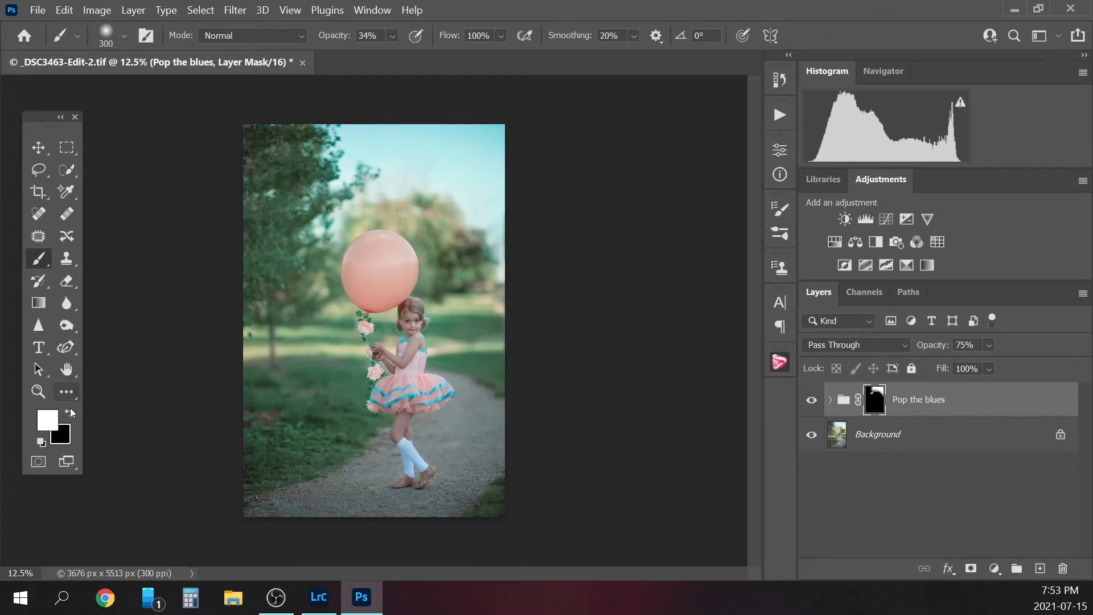
click(69, 413)
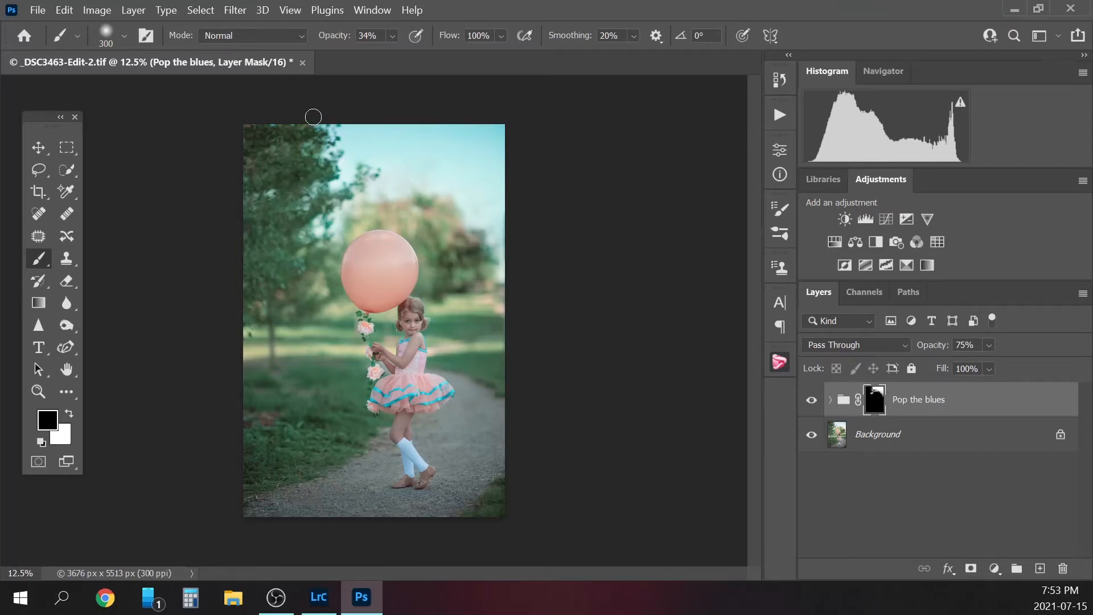
Compare the photo with and without the Pop the blues group and flatten the image
click(811, 401)
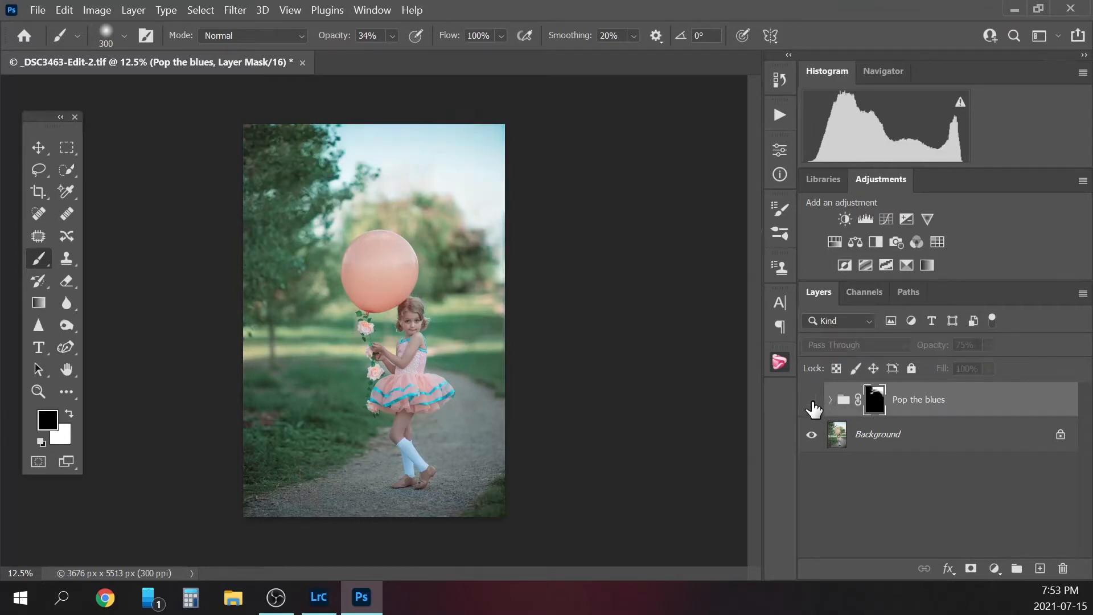
click(812, 401)
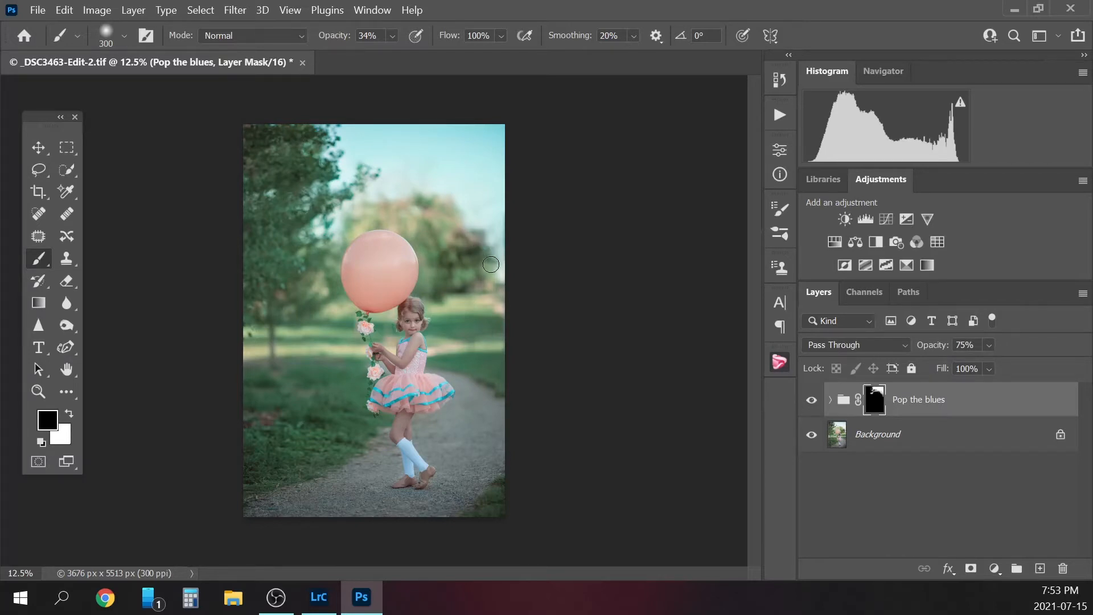
click(932, 448)
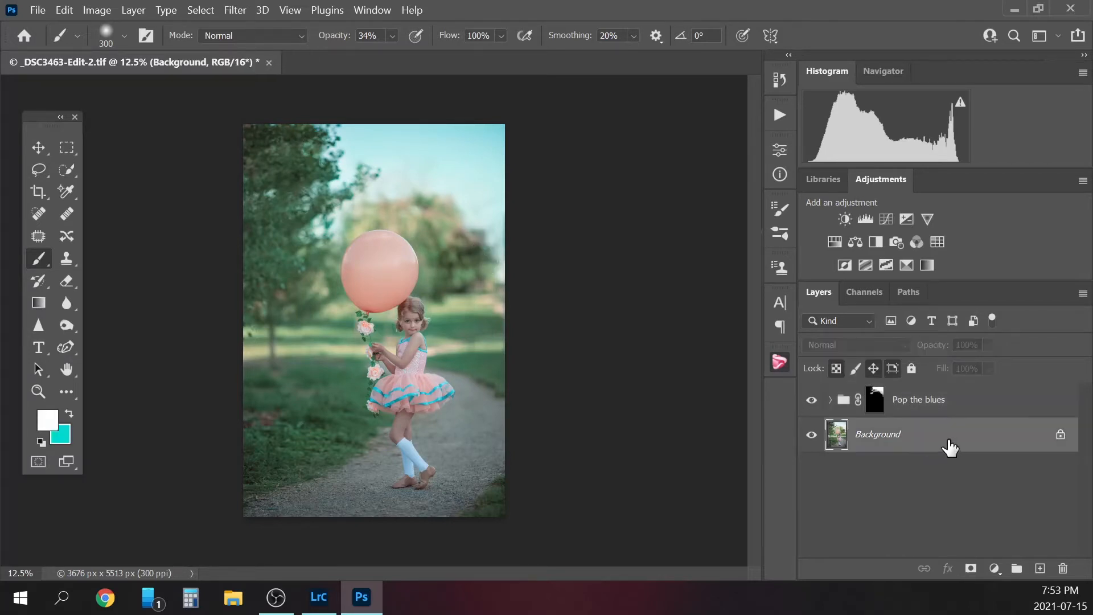
click(812, 401)
click(812, 400)
right_click(942, 446)
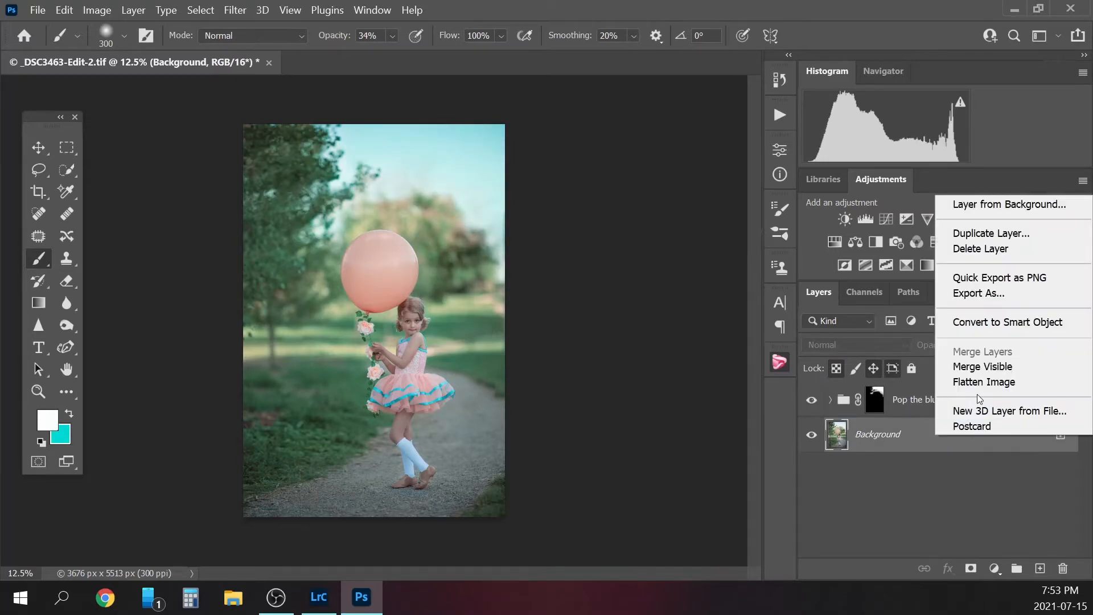
click(995, 383)
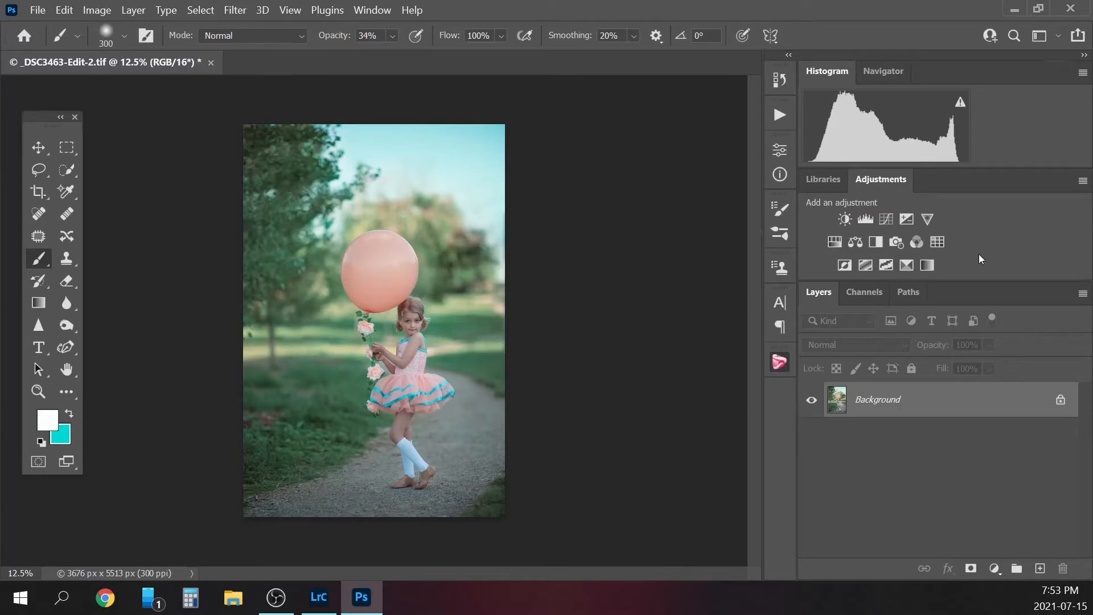
Run the Hazy background blur action, accepting the Haze 1 layer and sampling the midtone green 697f5f from the photo as its colour
click(780, 115)
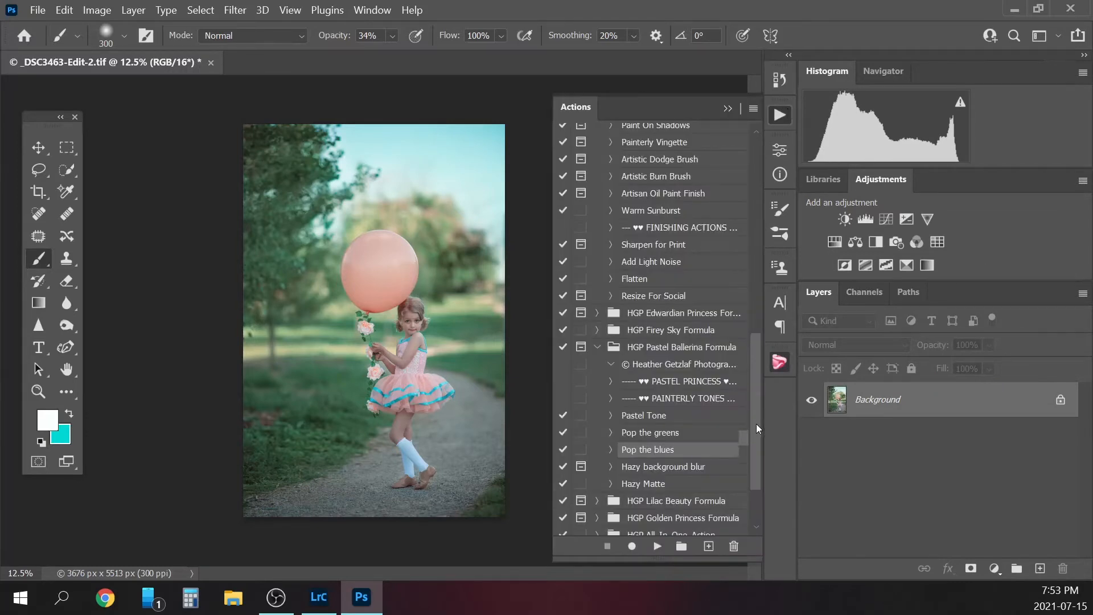
scroll(757, 428, down, 3)
click(655, 411)
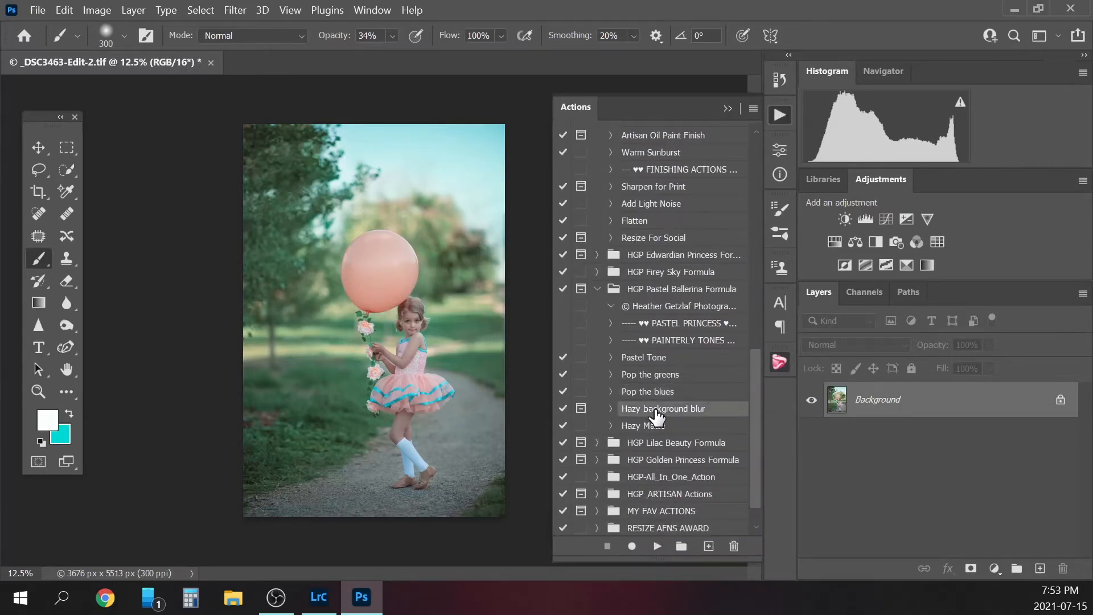
click(658, 547)
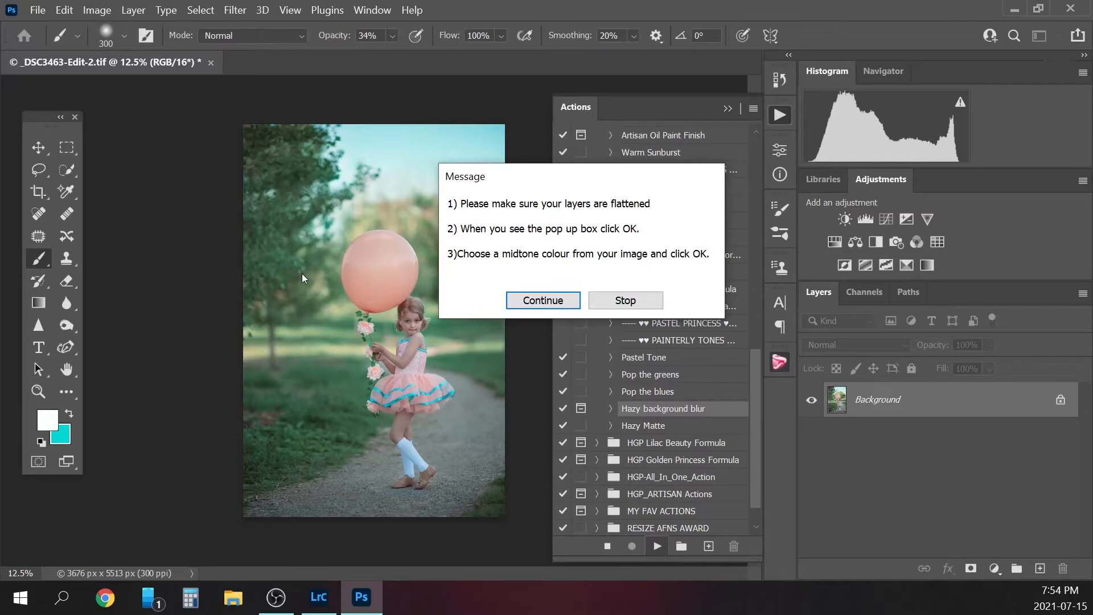
click(543, 300)
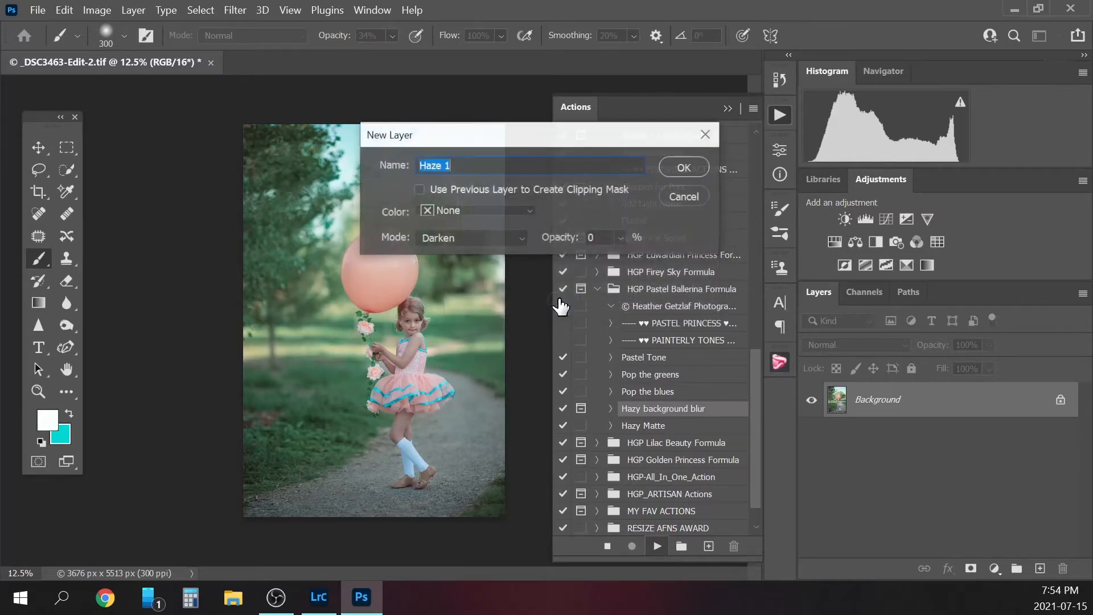
click(678, 164)
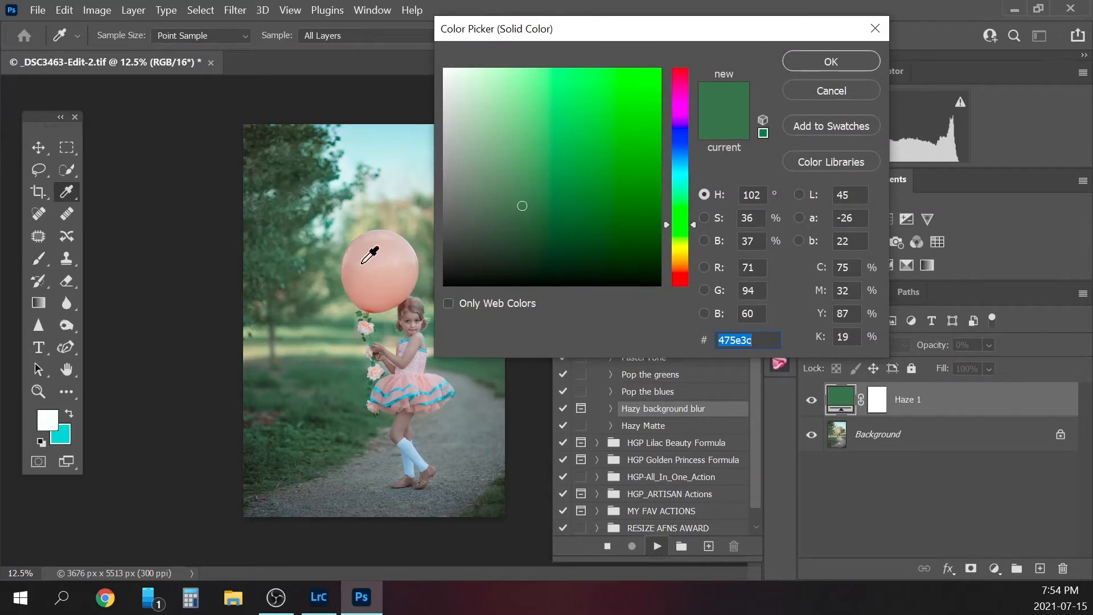
click(377, 336)
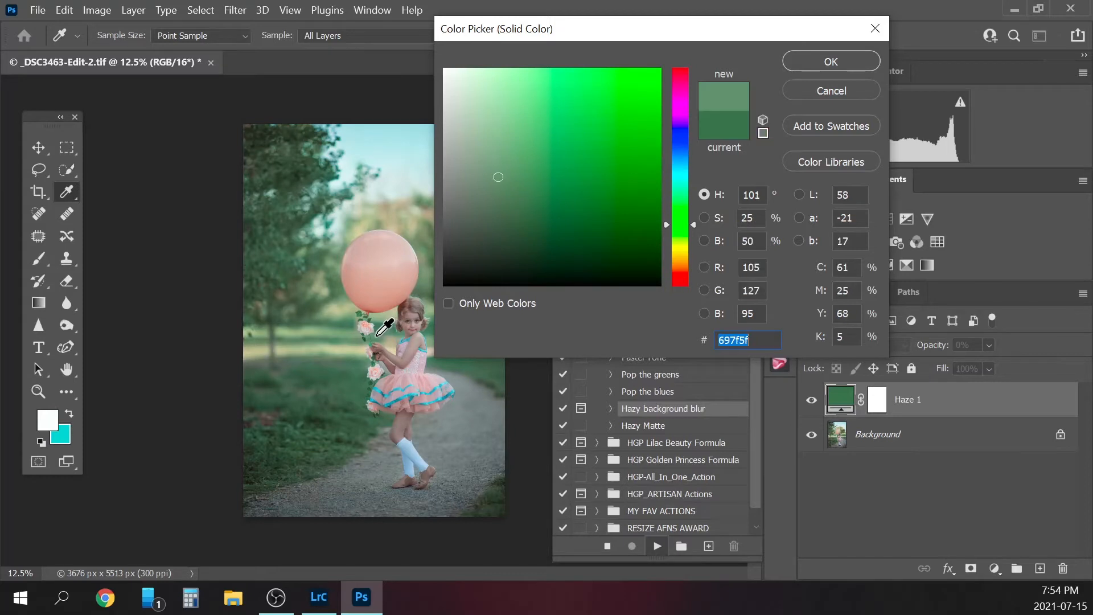
click(823, 64)
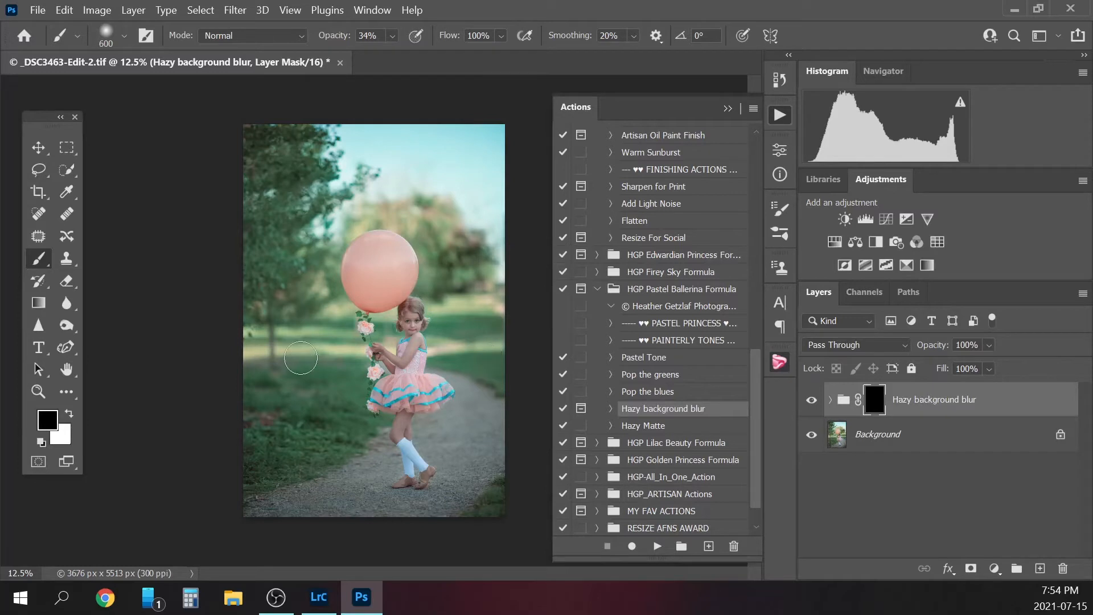
Paint white on the Hazy background blur mask over the trees, grass and path edges with a 900 px brush at 100% opacity
key(bracketright)
key(bracketright)
key(bracketright)
click(391, 36)
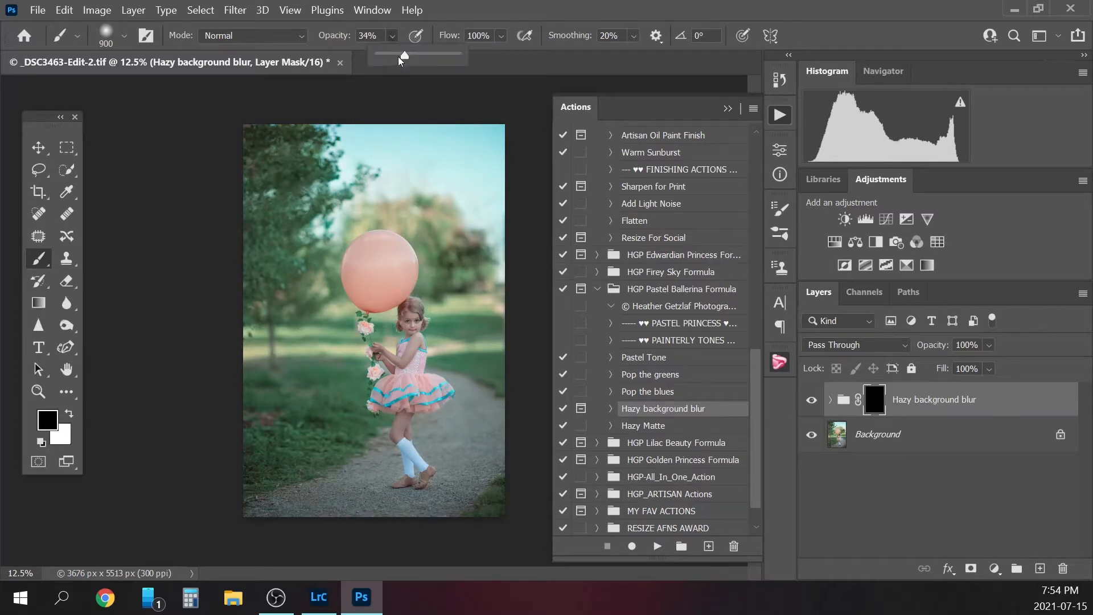
click(395, 40)
click(263, 137)
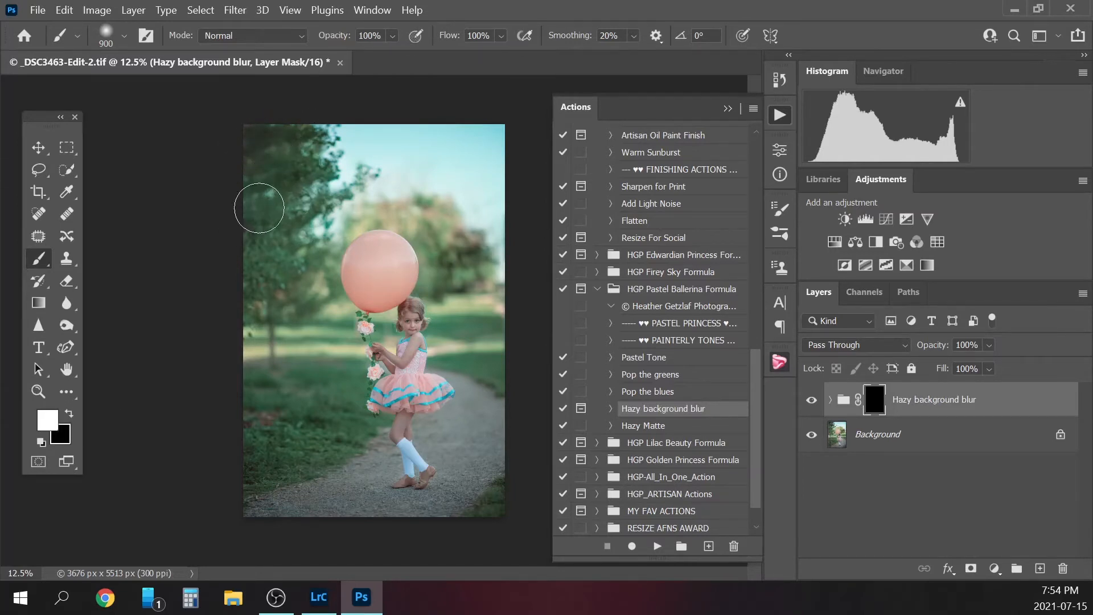
mouse_move(259, 208)
mouse_down()
mouse_move(254, 314)
mouse_move(310, 305)
mouse_move(254, 352)
mouse_move(331, 360)
mouse_move(272, 386)
mouse_move(268, 413)
mouse_move(316, 420)
mouse_move(248, 449)
mouse_move(283, 476)
mouse_move(232, 524)
mouse_move(359, 518)
mouse_move(281, 522)
mouse_move(306, 508)
mouse_move(300, 494)
mouse_move(301, 518)
mouse_move(458, 546)
mouse_move(387, 536)
mouse_move(497, 528)
mouse_move(462, 540)
mouse_move(521, 493)
mouse_move(535, 462)
mouse_move(510, 432)
mouse_move(530, 382)
mouse_move(484, 352)
mouse_move(466, 323)
mouse_move(501, 309)
mouse_move(460, 261)
mouse_move(446, 219)
mouse_move(457, 207)
mouse_move(429, 206)
mouse_move(416, 186)
mouse_up()
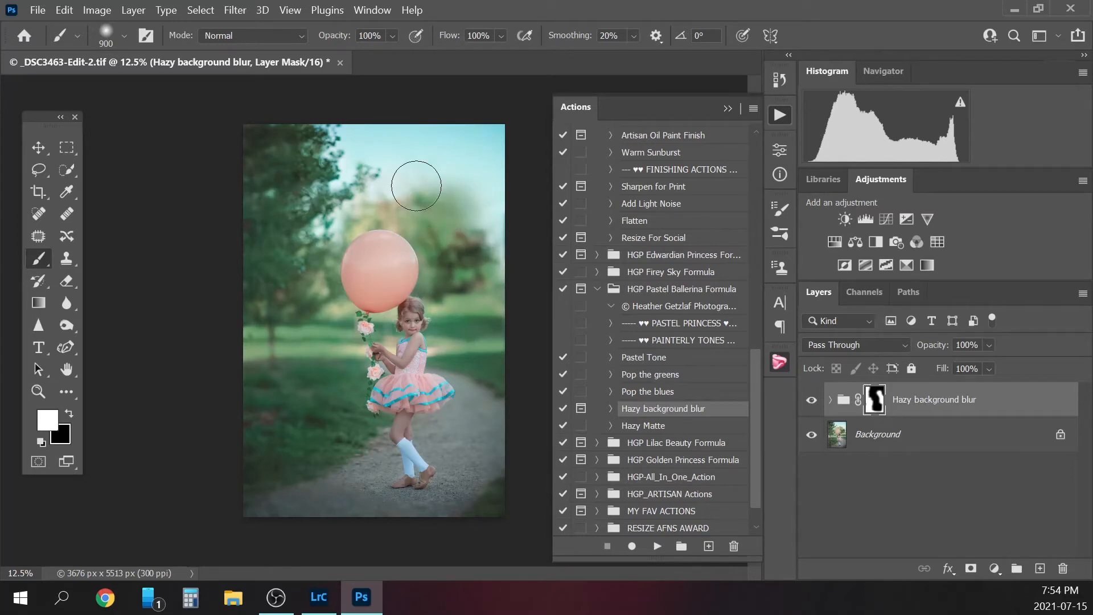
Extend the Hazy background blur mask closer to the girl with smaller white brushes at 48% opacity and set the group's opacity to 63%
click(393, 36)
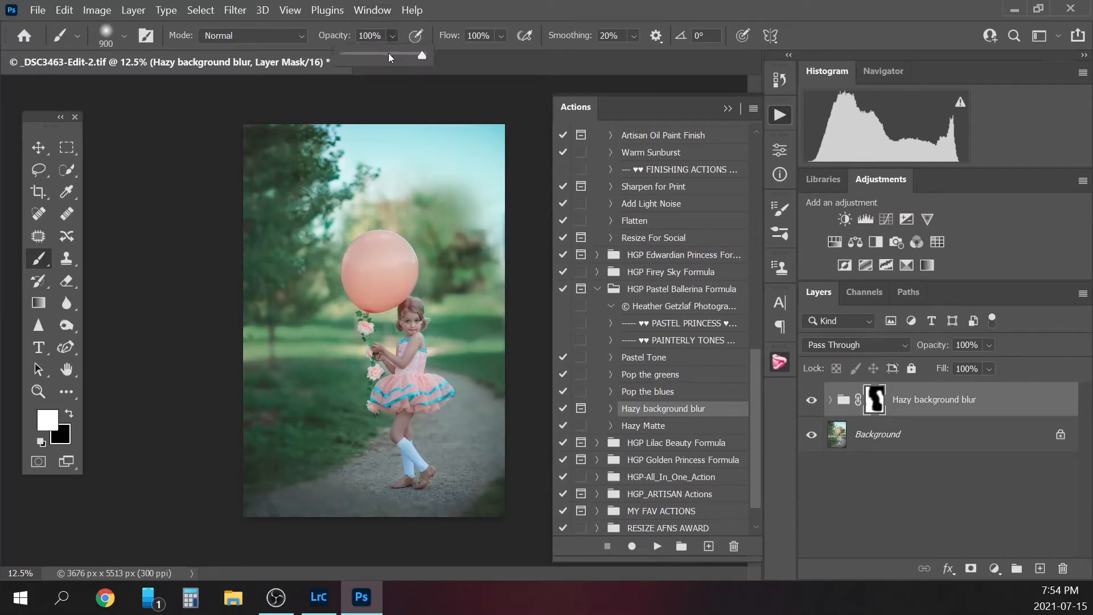
click(383, 57)
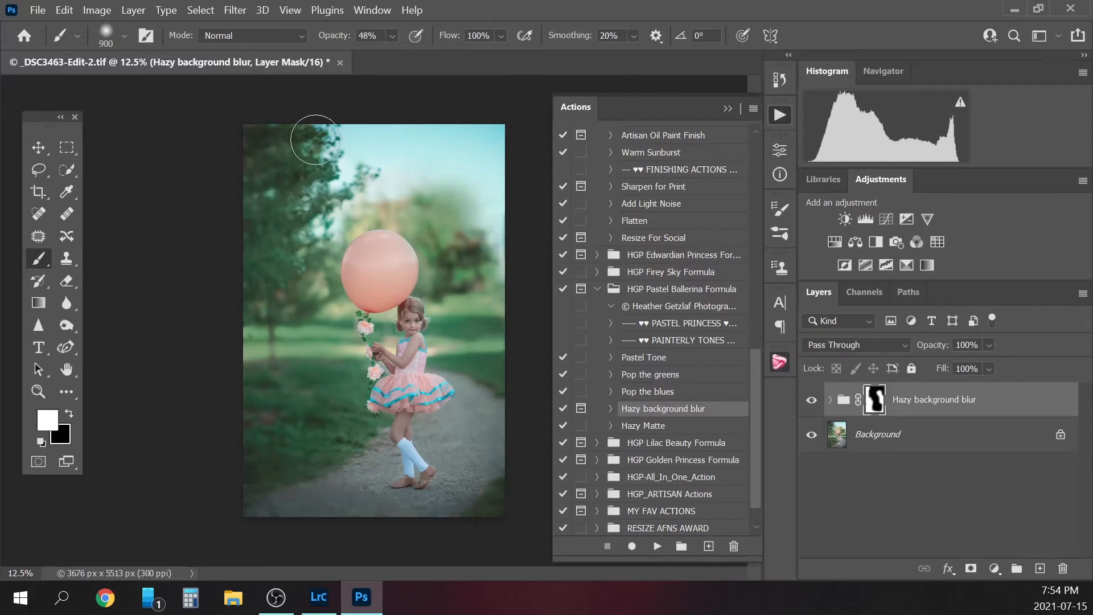
mouse_move(317, 177)
mouse_down()
mouse_move(317, 204)
mouse_move(334, 201)
mouse_move(311, 267)
mouse_move(332, 378)
mouse_up()
key([)
key(bracketleft)
key(bracketleft)
key(bracketleft)
key(bracketleft)
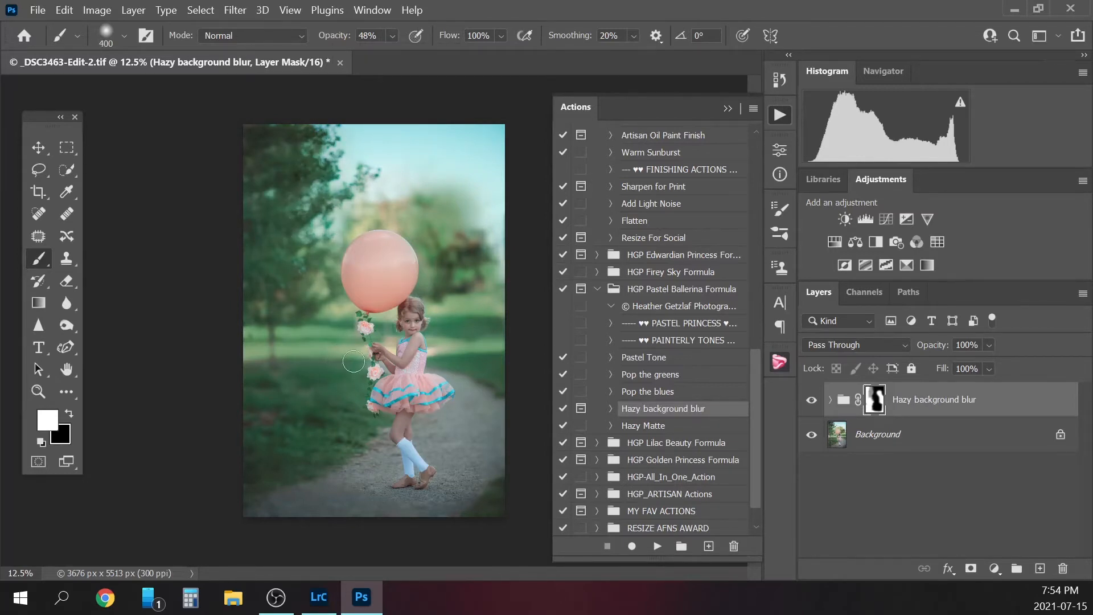
key(bracketleft)
click(989, 346)
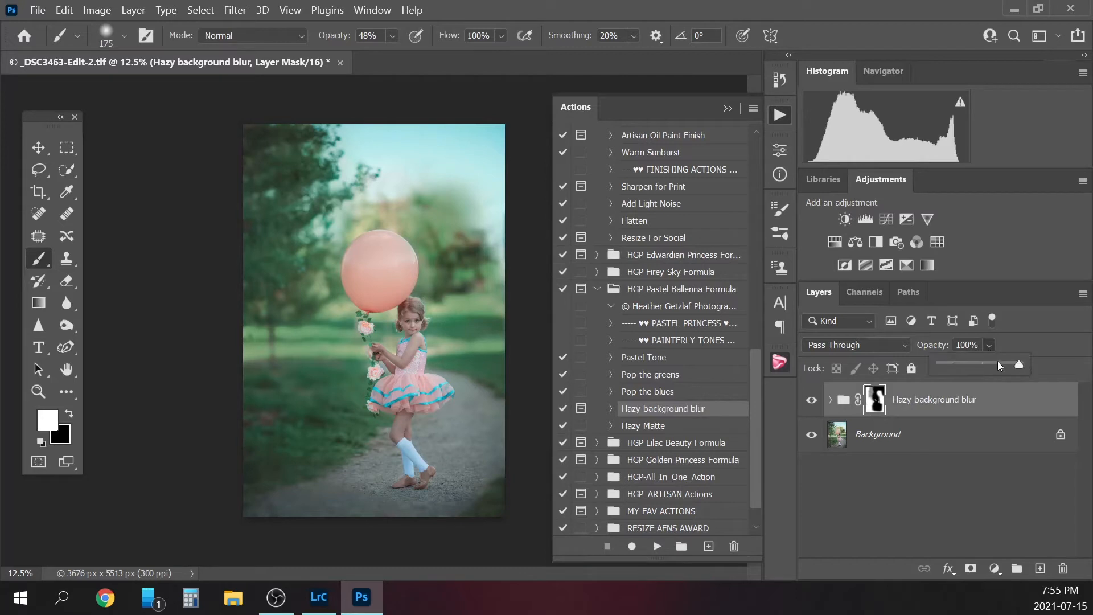
drag(1002, 363, 991, 364)
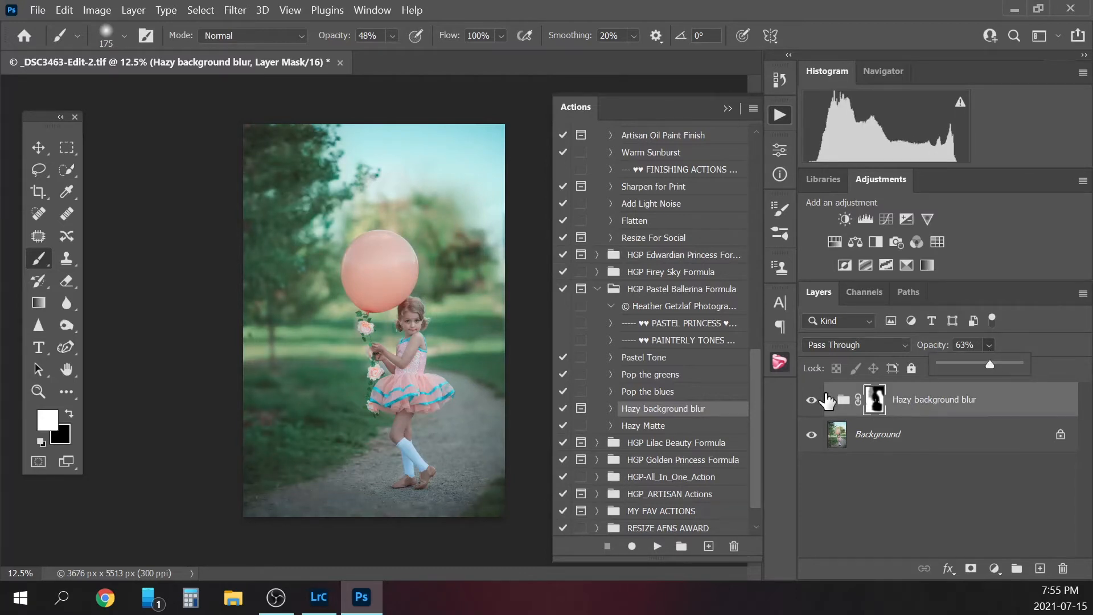
Compare the photo with and without the Hazy background blur group, inspecting the area around the girl up close
click(814, 401)
click(814, 401)
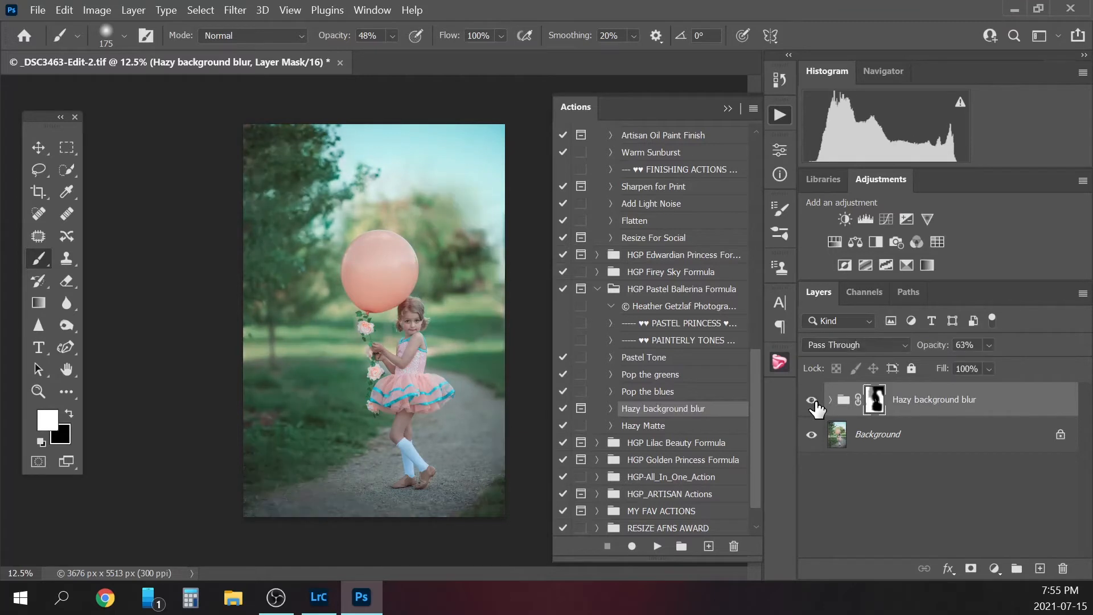
key(ctrl+plus)
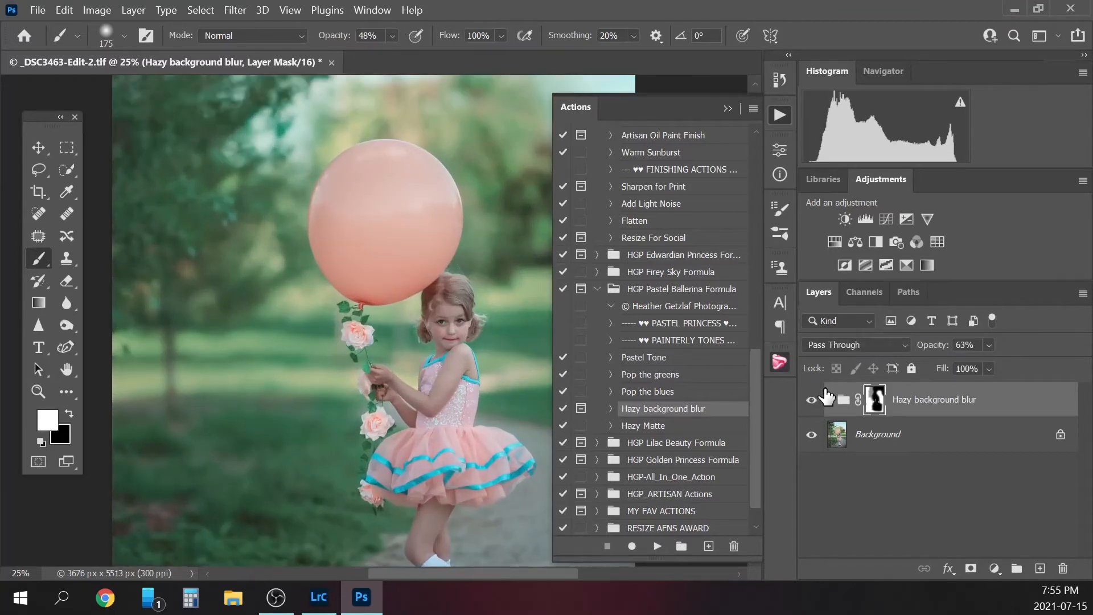
click(728, 108)
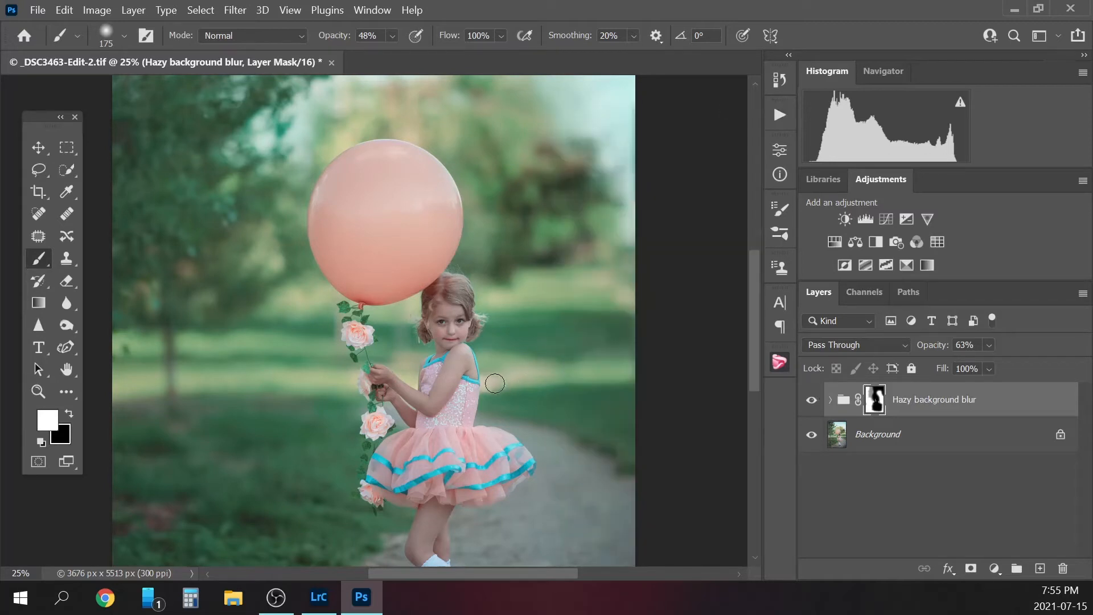
key(p)
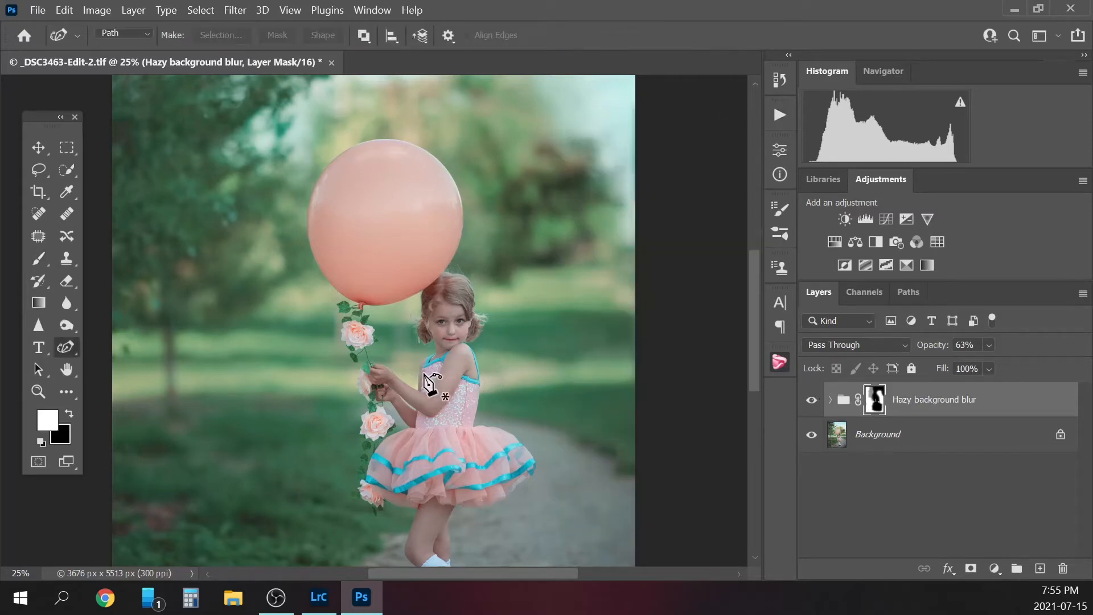
key(b)
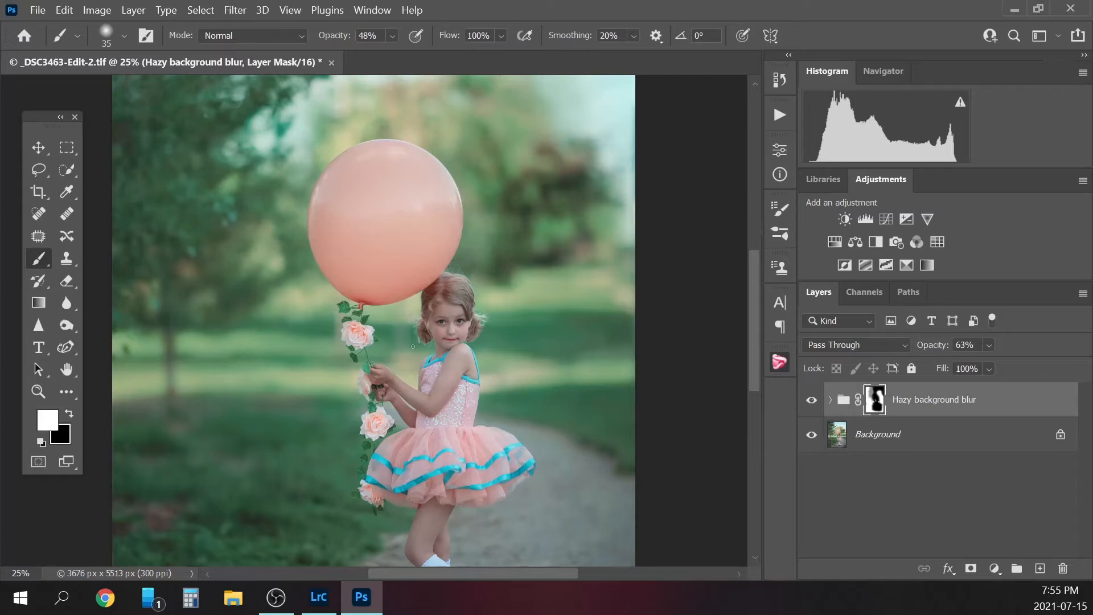
key(ctrl+minus)
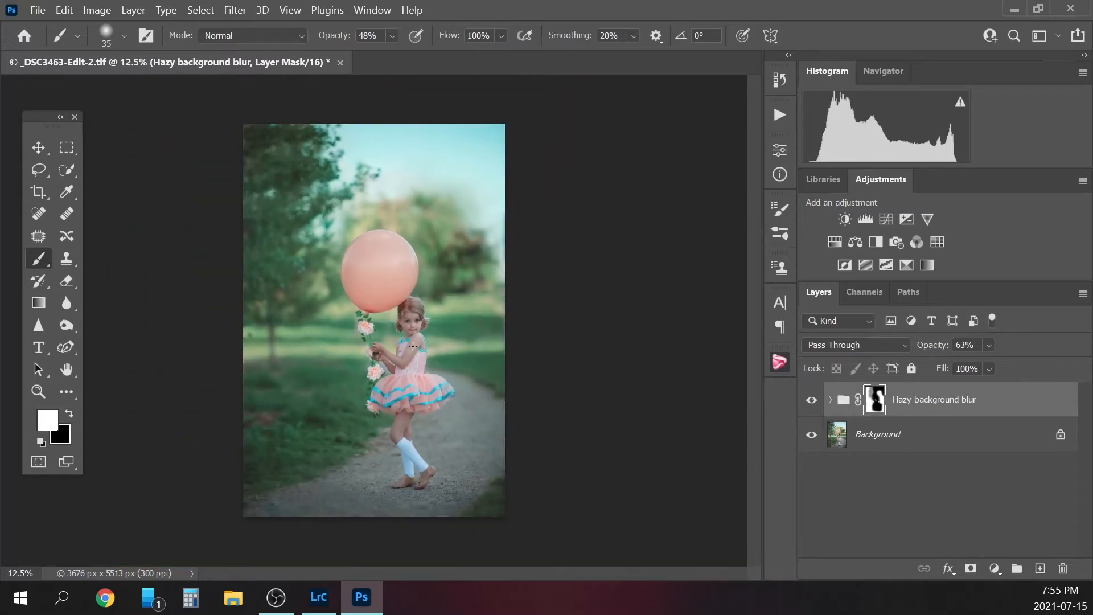
click(811, 401)
click(811, 401)
Set up a black 1000 px brush at 30% opacity for refining the Hazy background blur mask over the sky
click(392, 39)
click(390, 56)
click(392, 37)
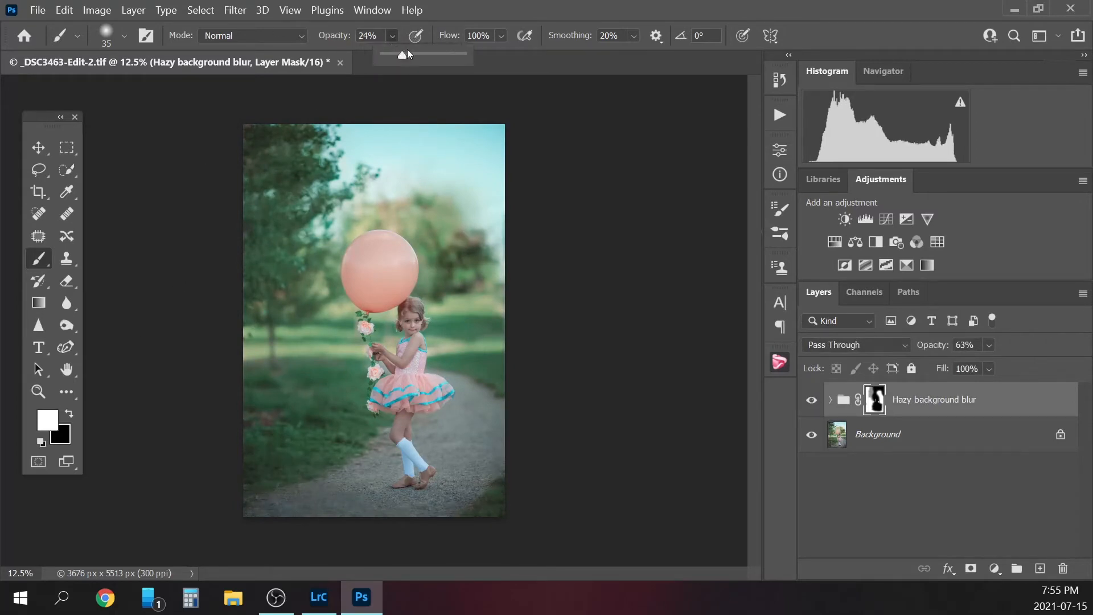
drag(408, 54, 413, 54)
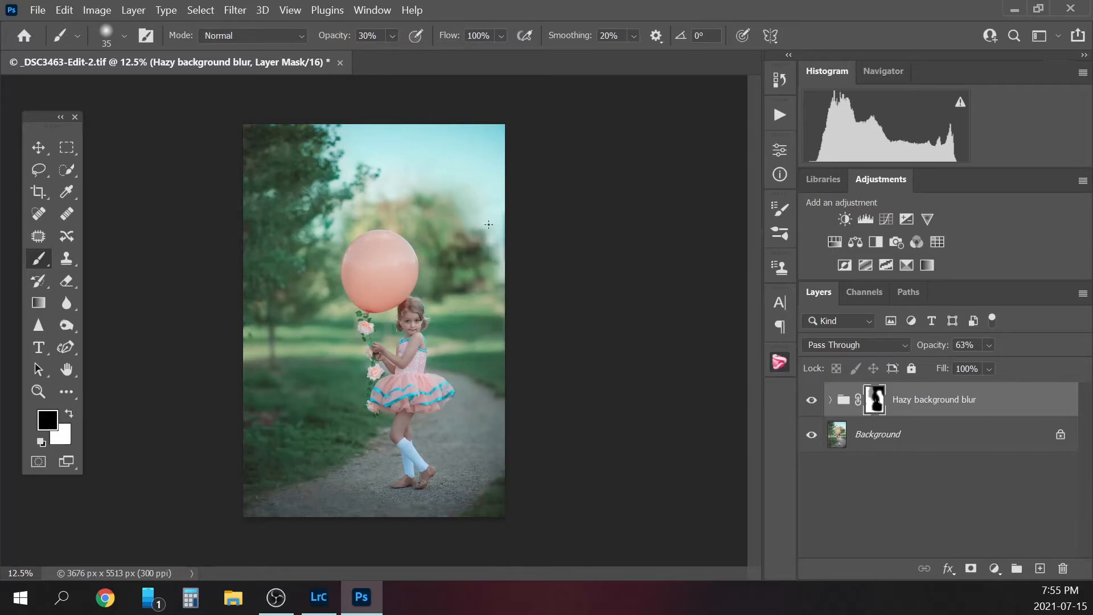
key(bracketright)
key(bracketright)
key(bracketright)
key(bracketright)
key(bracketright)
key(bracketright)
key(bracketright)
key(bracketright)
key(bracketright)
key(bracketright)
key(bracketright)
key(bracketright)
key(bracketright)
key(bracketright)
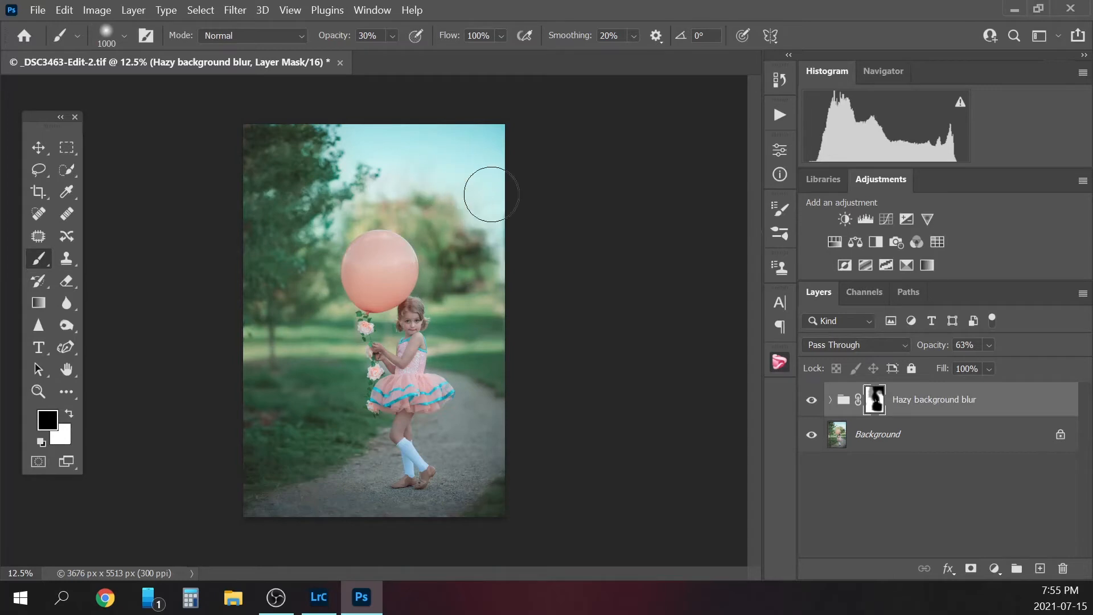
Compare the photo with and without the Hazy background blur group and flatten the image
click(813, 401)
click(810, 401)
click(811, 434)
click(813, 402)
click(813, 402)
click(919, 435)
right_click(919, 436)
click(981, 377)
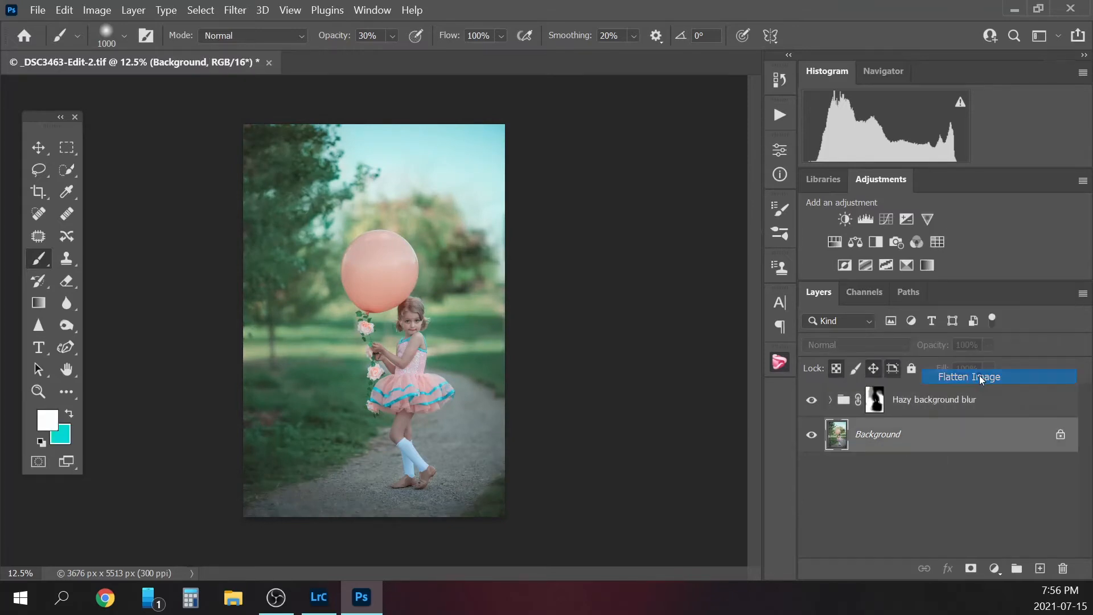
Run the Hazy Matte action and set the resulting group's opacity to 25%
click(780, 115)
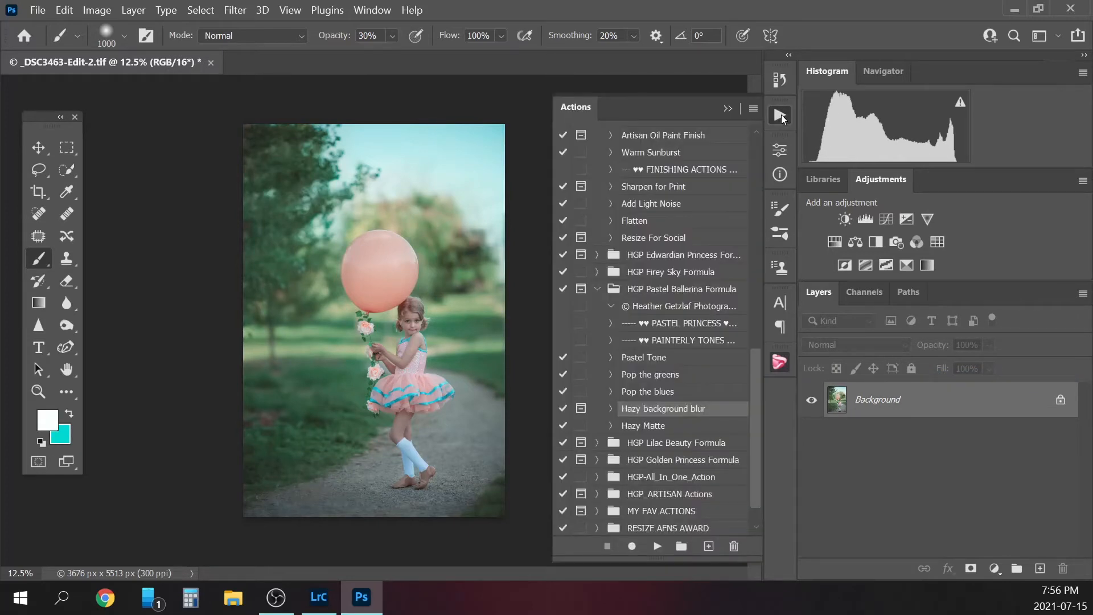
click(653, 427)
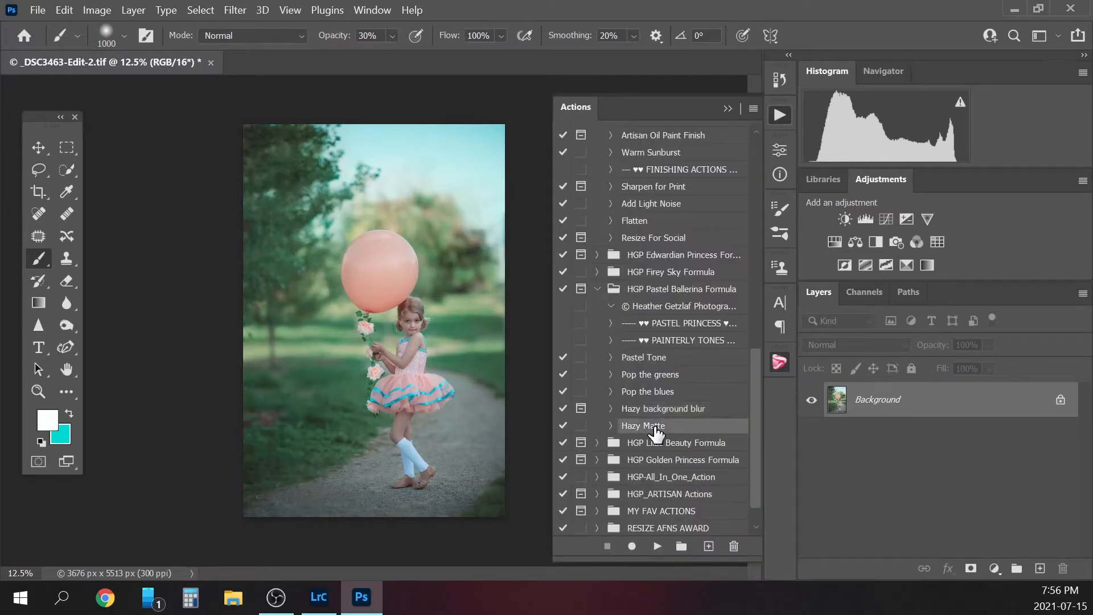
click(654, 548)
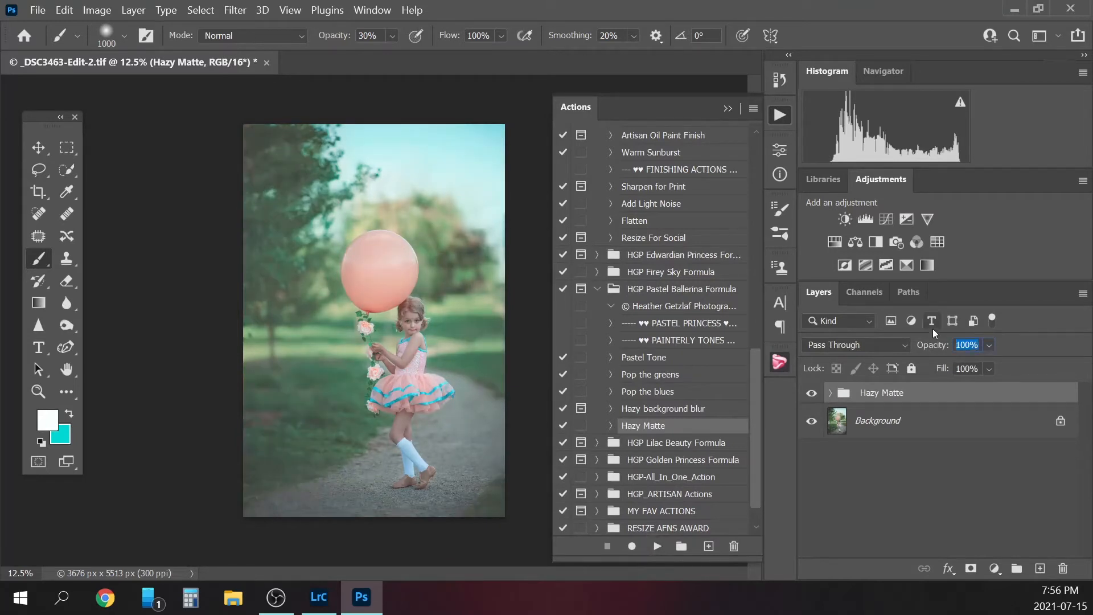
text(2)
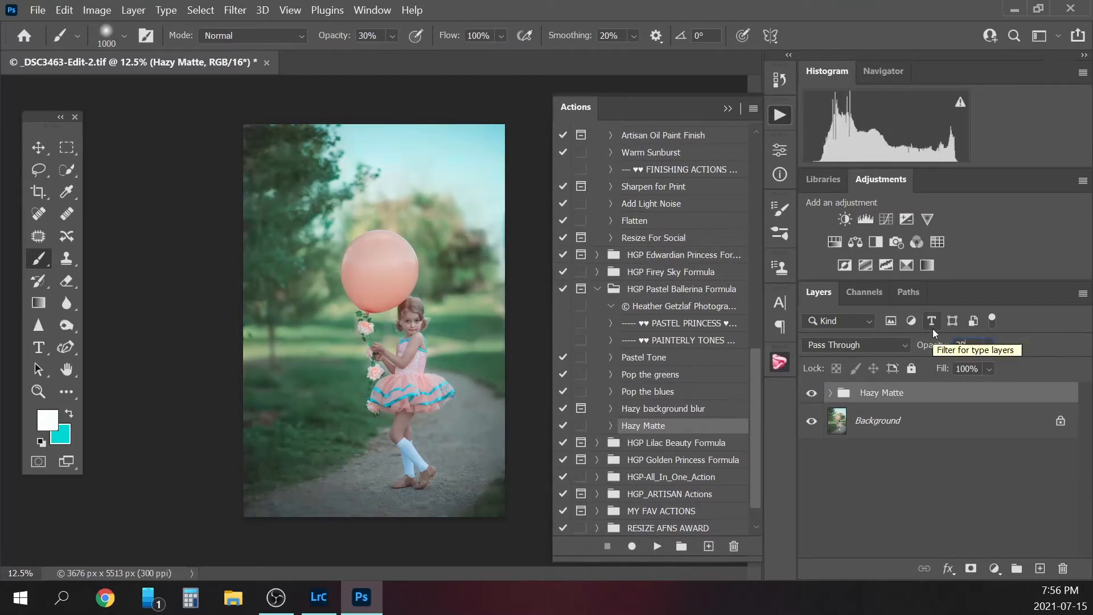
text(0)
key(BackSpace)
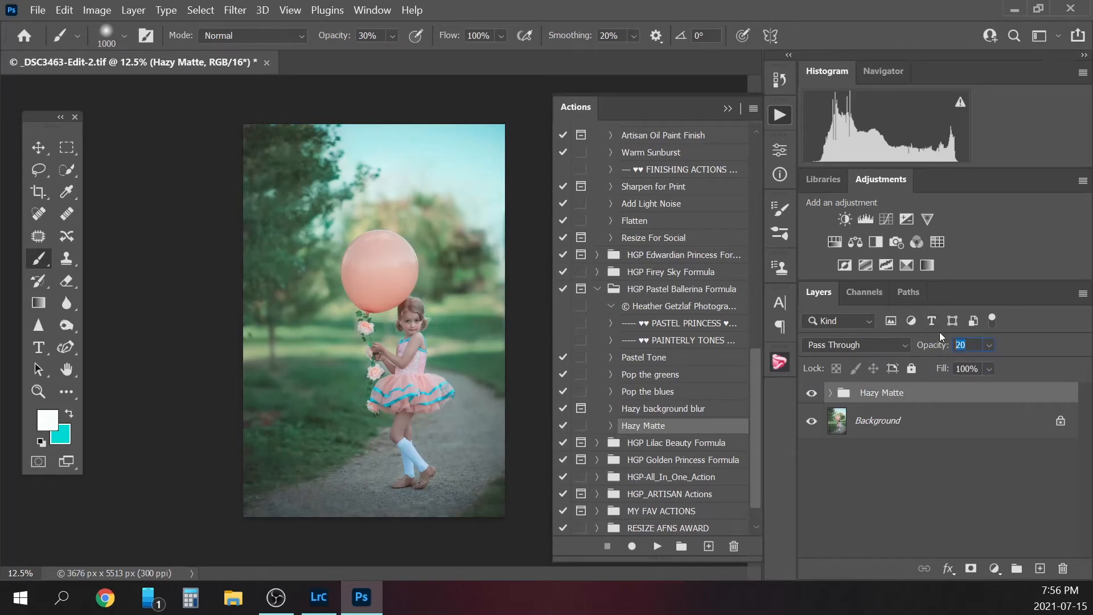
text(5)
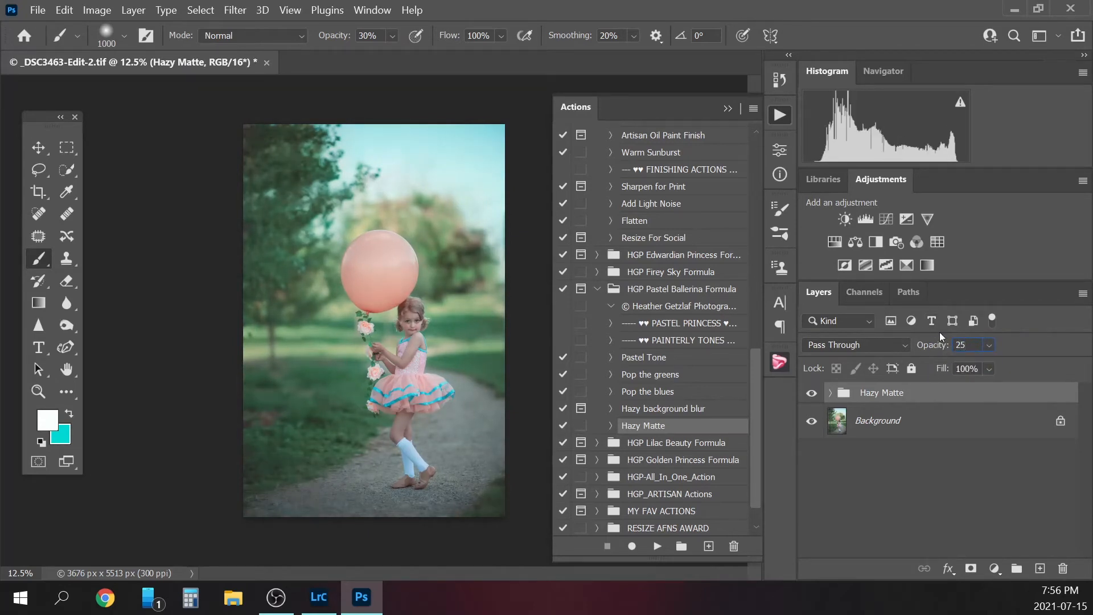
Flatten the Hazy Matte group into the Background layer
click(929, 428)
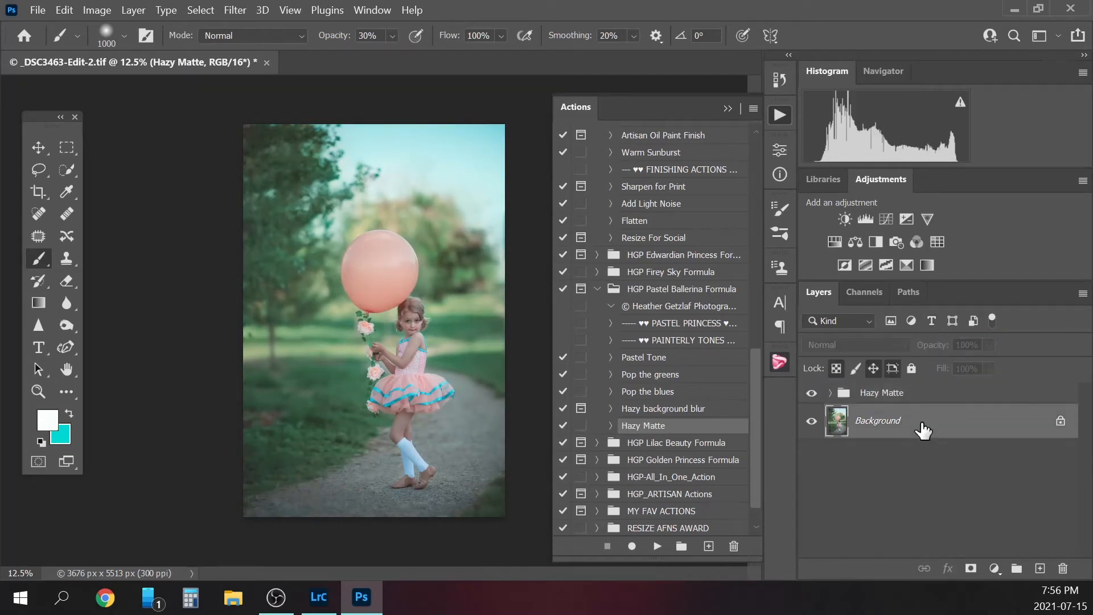
right_click(934, 414)
click(975, 369)
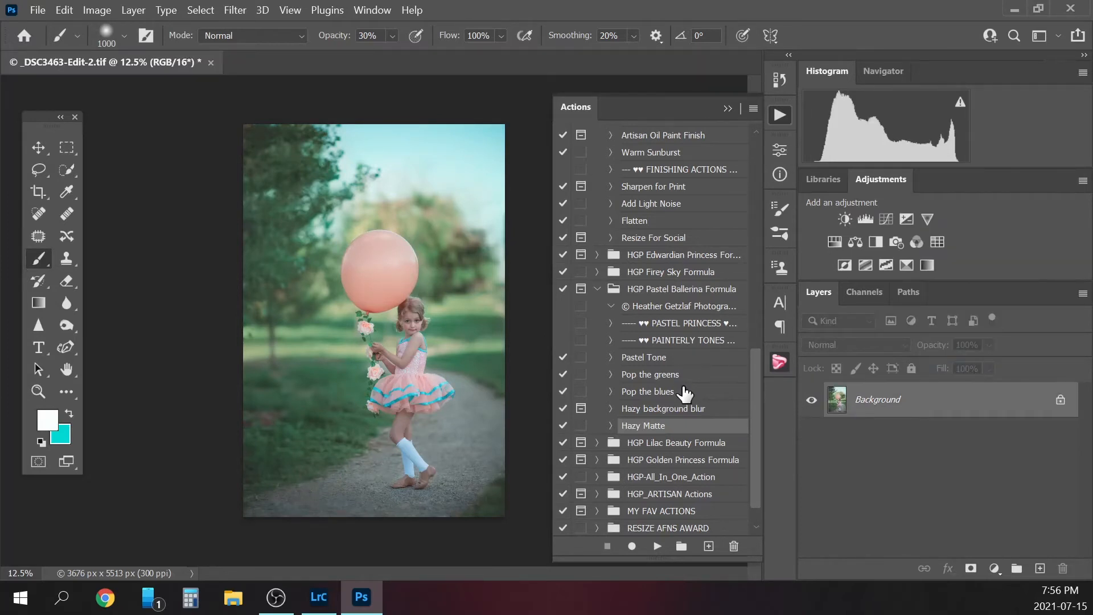
Compare the original _DSC3463.dng history state with the edited photo in Snapshot 1
click(780, 80)
drag(754, 365, 754, 112)
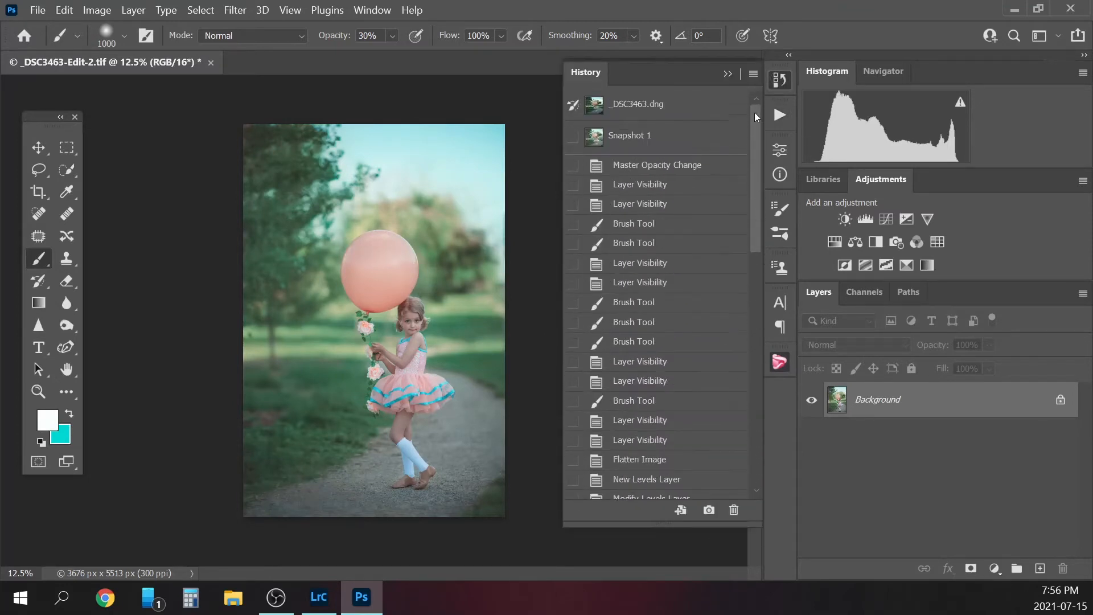
click(652, 109)
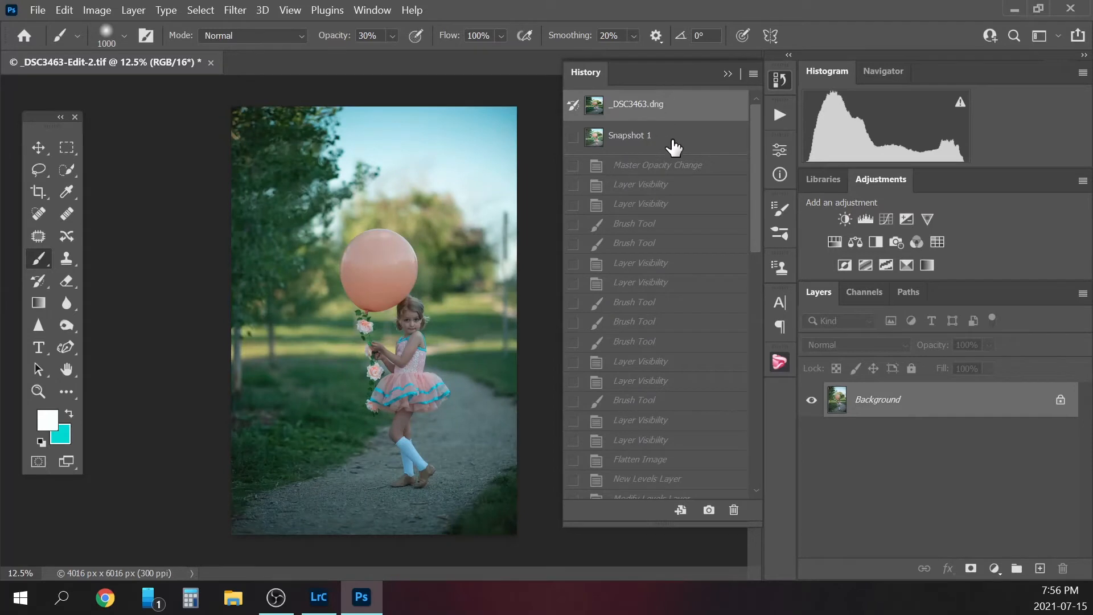
click(675, 148)
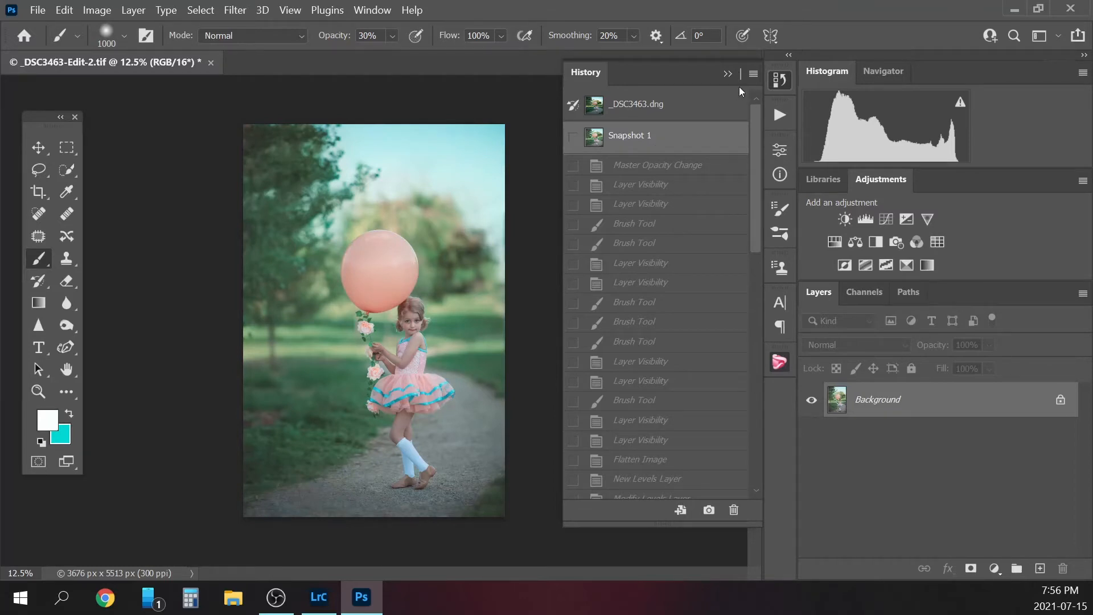
click(779, 117)
scroll(746, 310, up, 4)
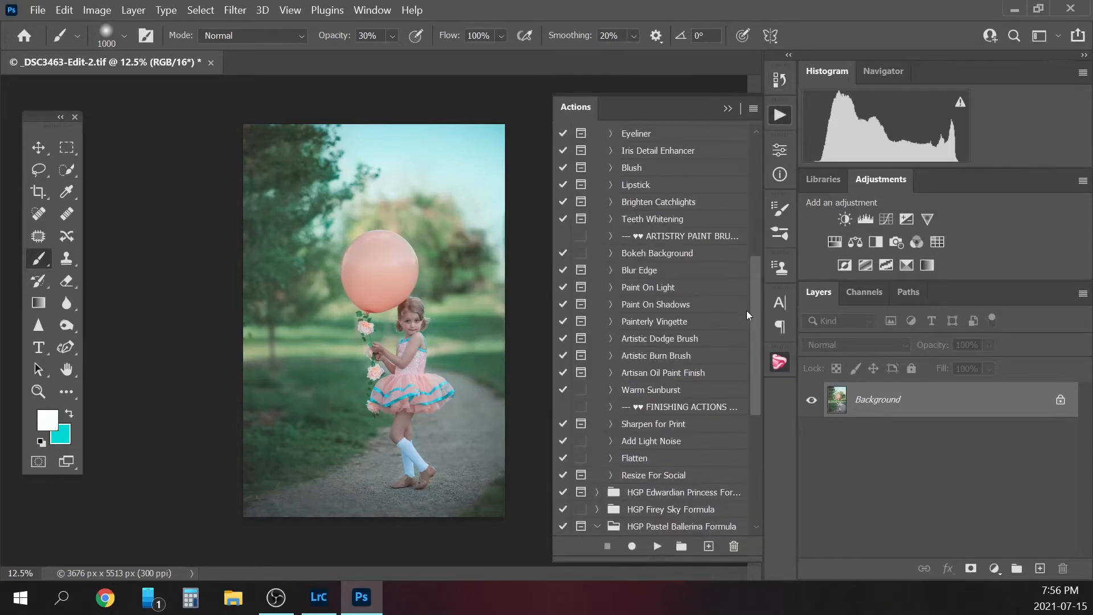
scroll(747, 310, up, 6)
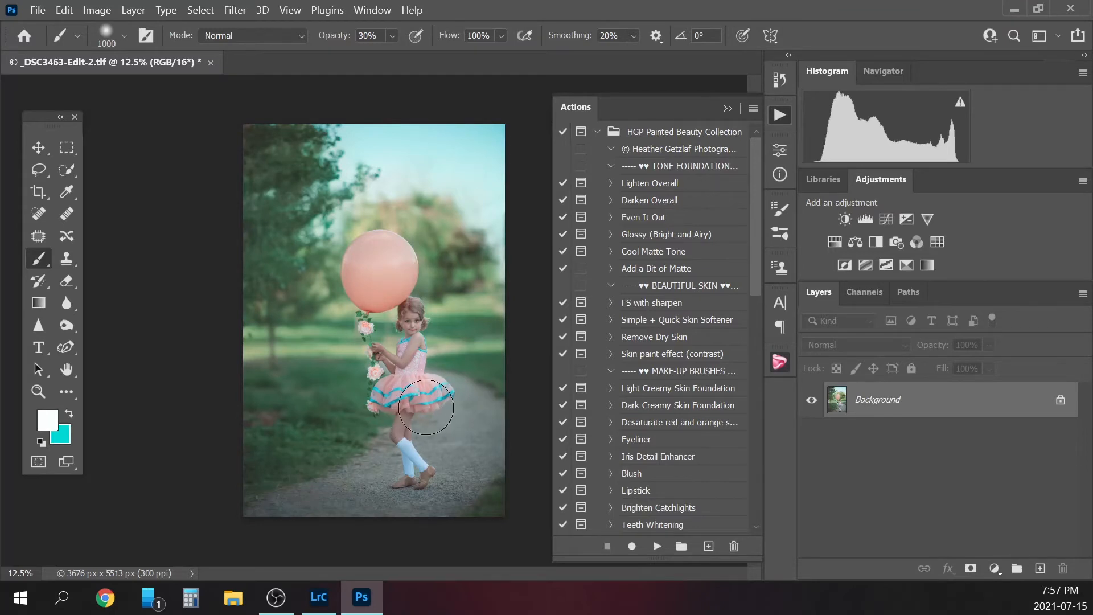
Add a Selective Color adjustment layer and reduce the Black amount in the Blues
click(995, 568)
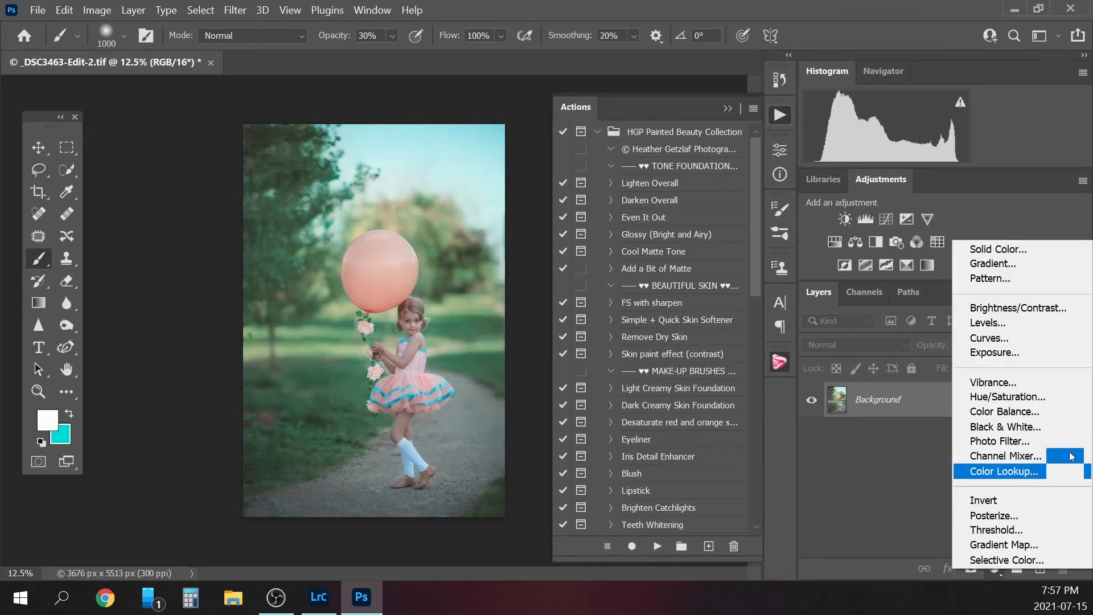
click(1020, 560)
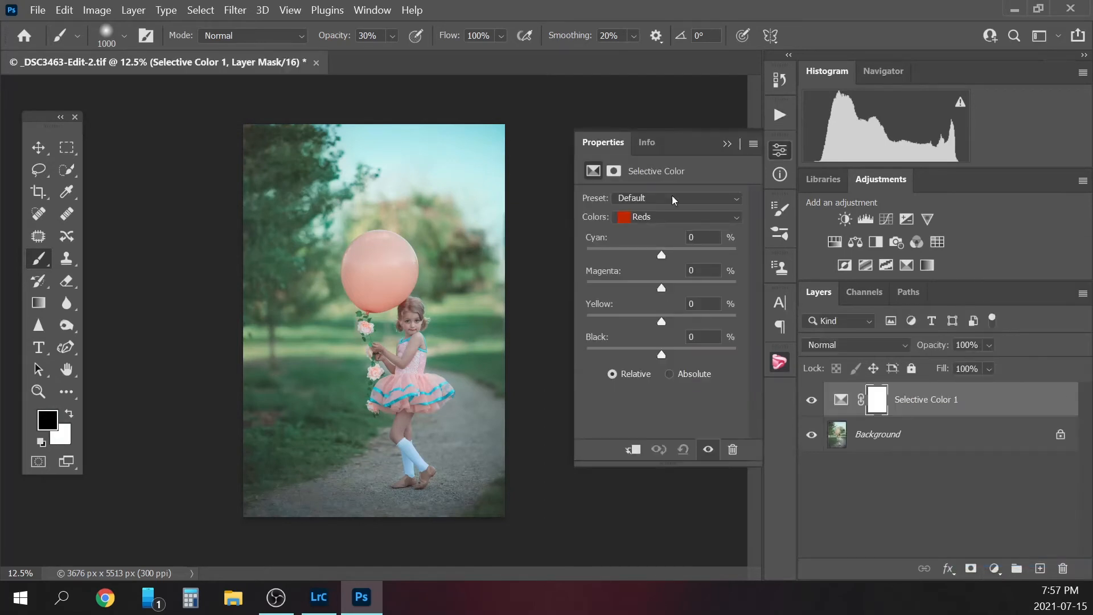
click(677, 217)
click(655, 280)
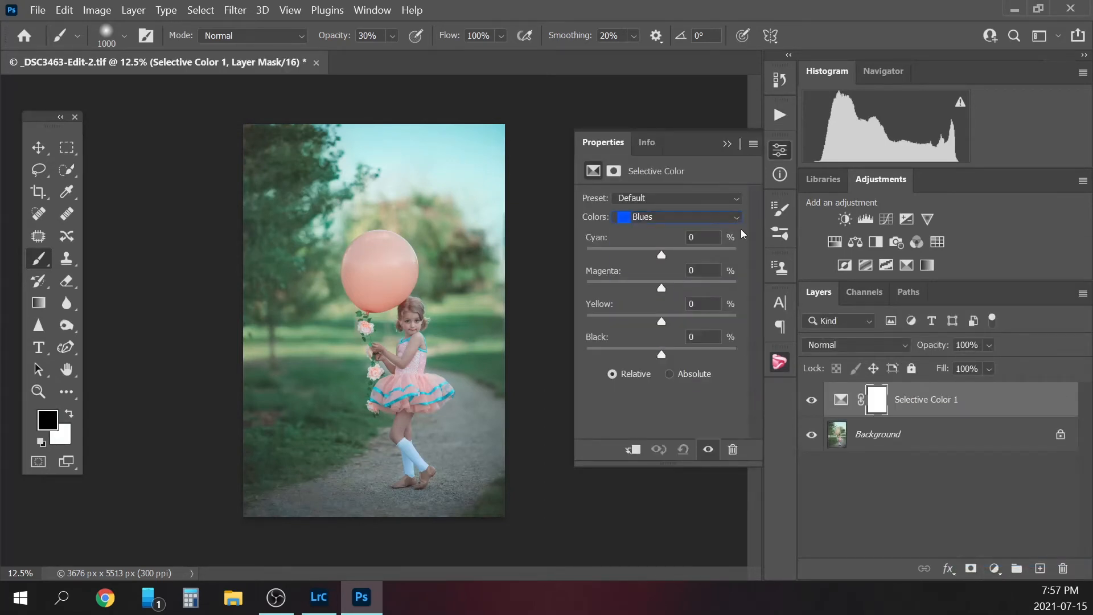
click(662, 356)
drag(659, 354, 612, 357)
click(727, 145)
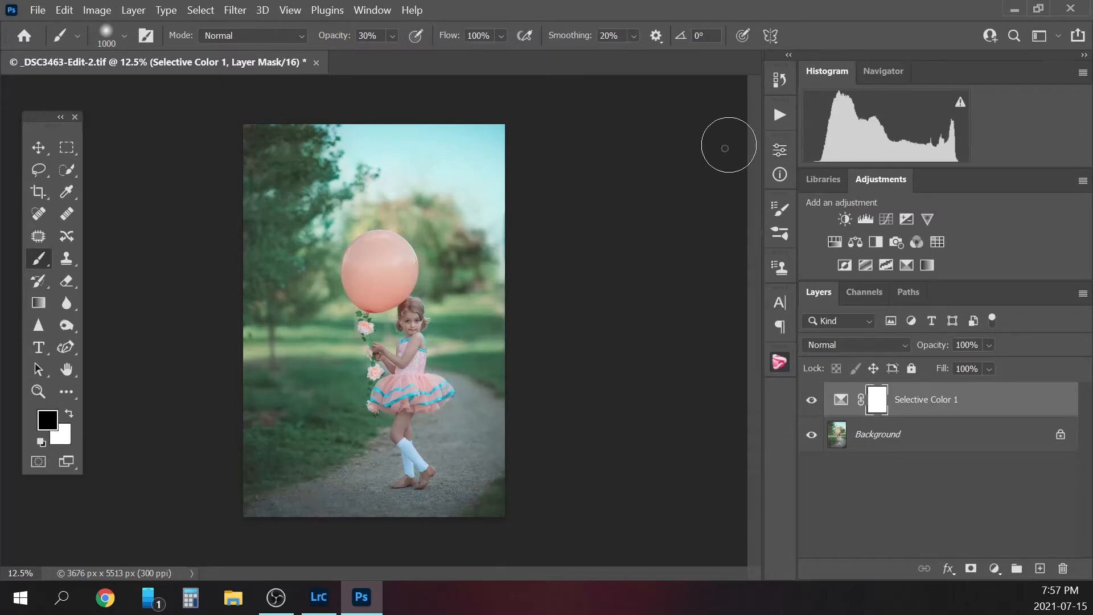
Compare the photo with and without the Selective Color adjustment by switching its visibility repeatedly
click(812, 401)
click(812, 402)
click(811, 402)
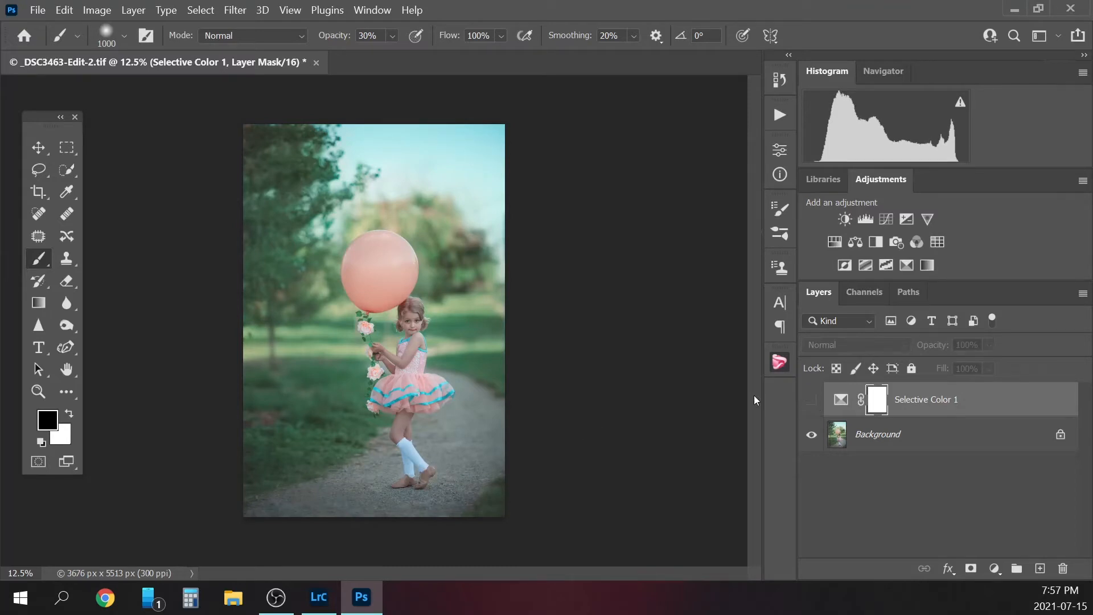
click(812, 402)
click(811, 402)
click(812, 402)
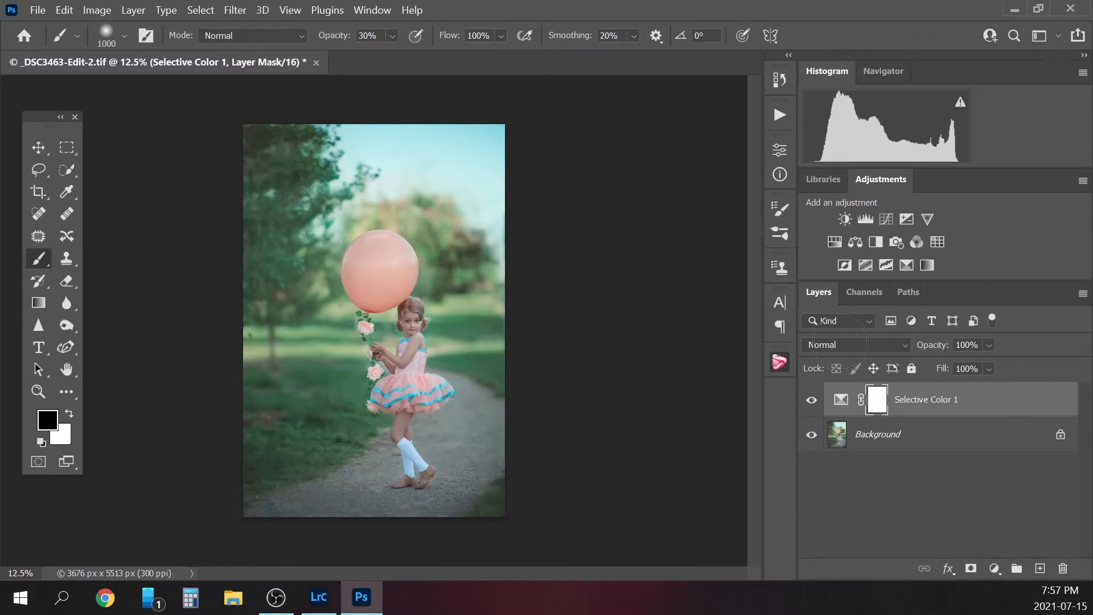
click(812, 401)
click(812, 401)
click(812, 401)
click(813, 402)
Add a Hue/Saturation adjustment layer, shifting the Blues hue to -119 and raising their lightness slightly
click(995, 569)
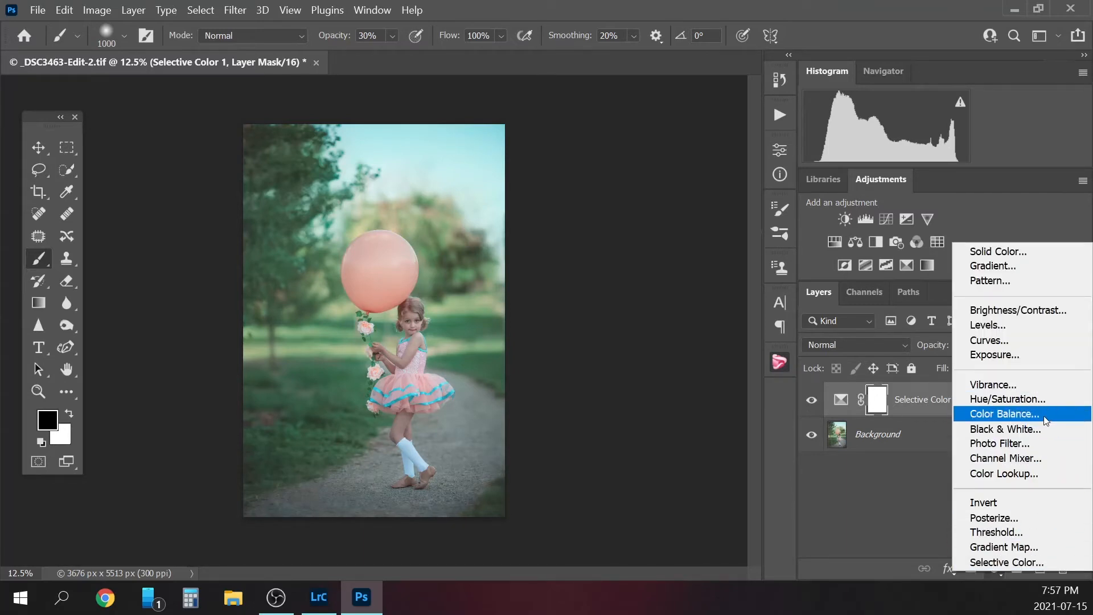
click(1035, 401)
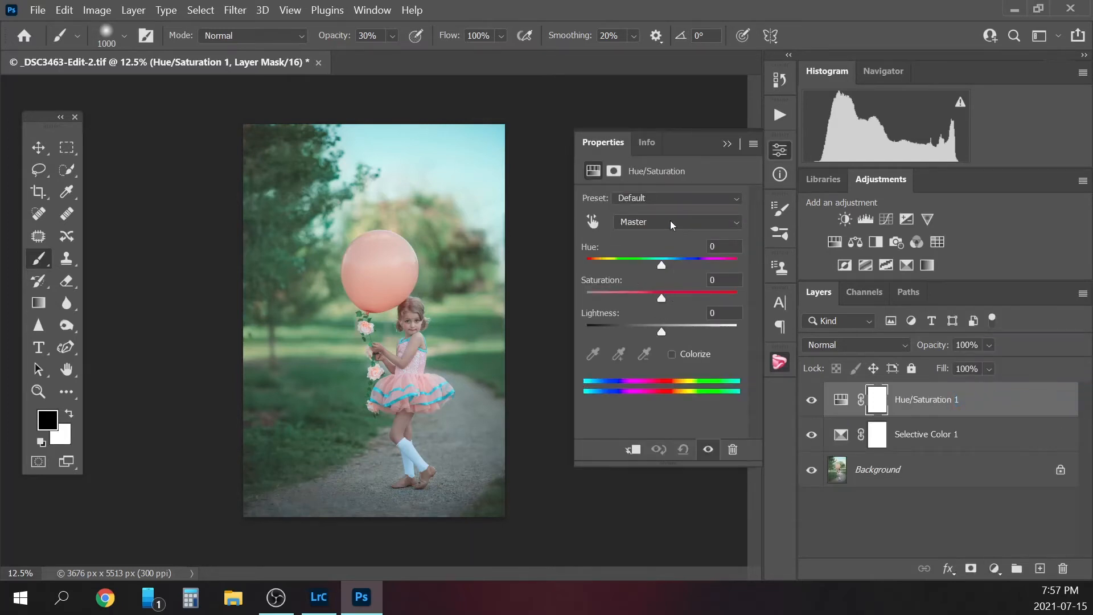
click(643, 224)
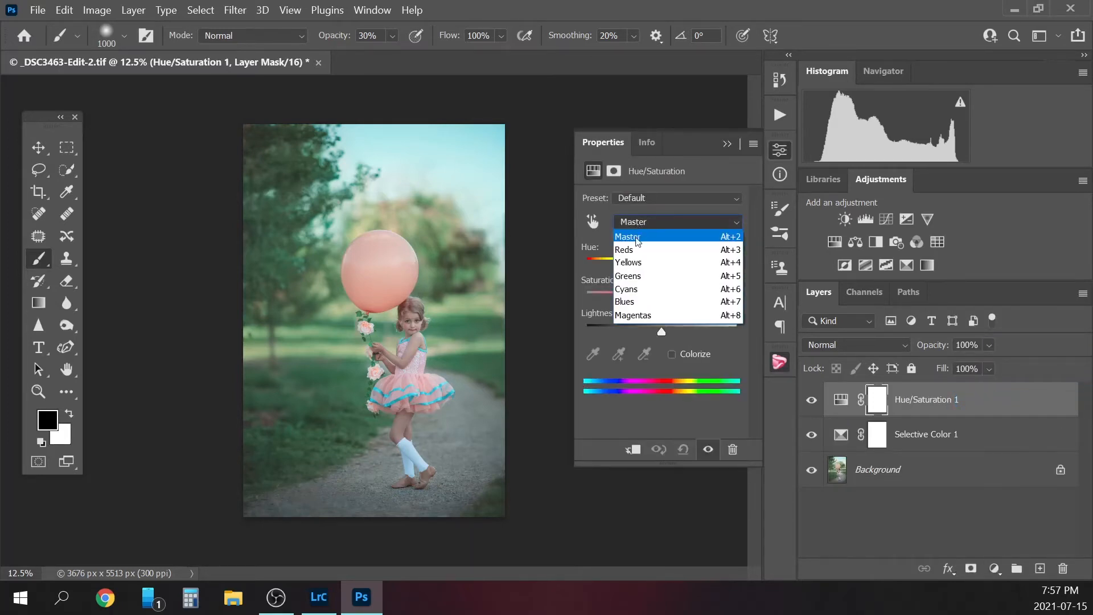
click(638, 301)
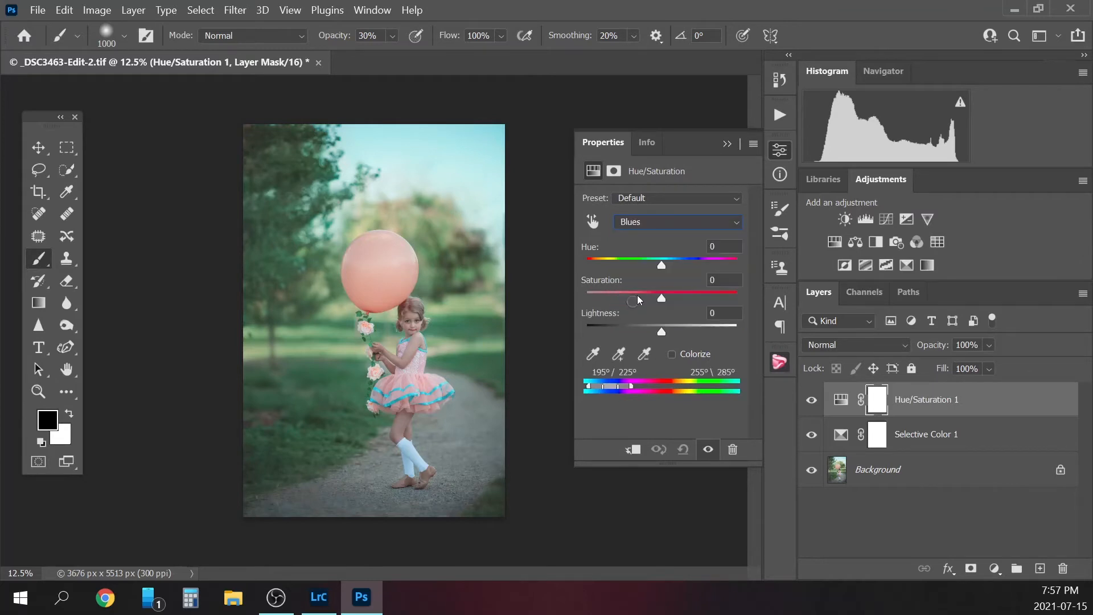
click(661, 264)
drag(661, 266, 645, 265)
drag(640, 268, 606, 271)
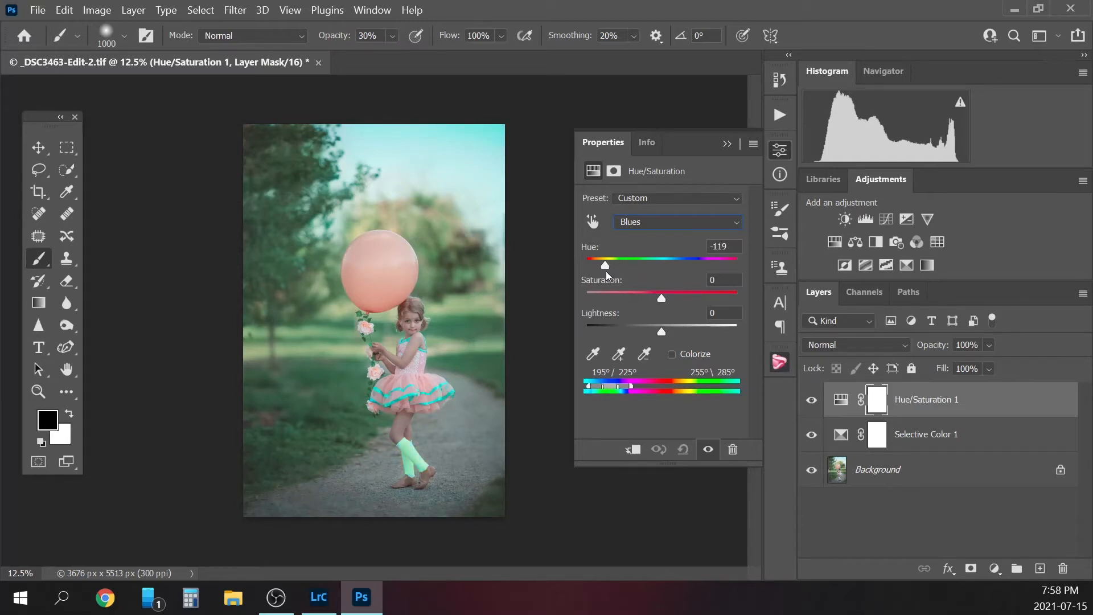
drag(660, 329, 671, 331)
click(729, 144)
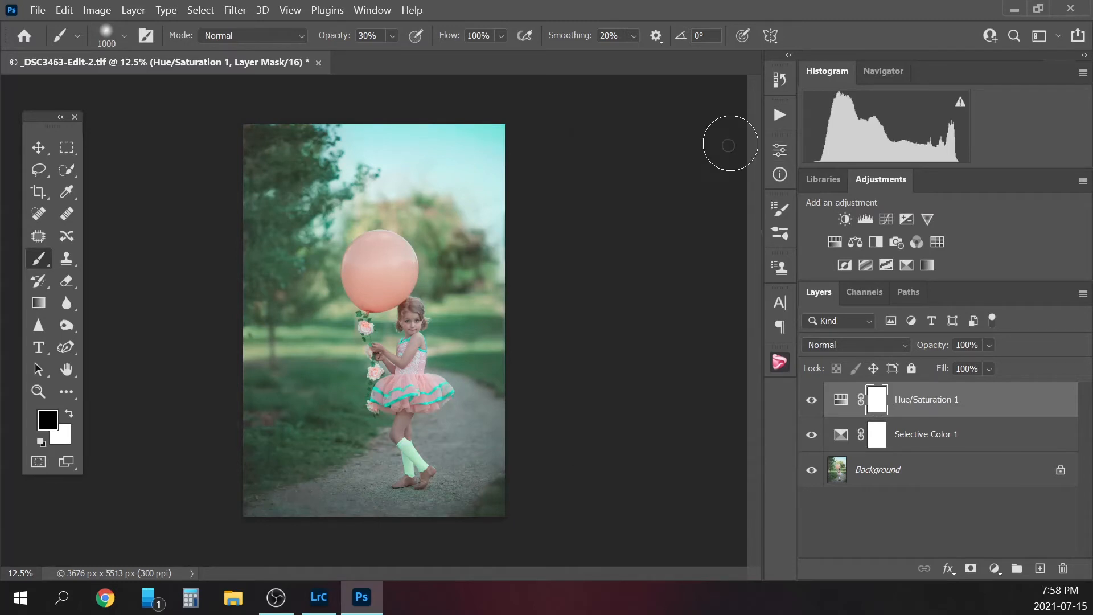
Invert the Hue/Saturation layer's mask to black and set the Brush opacity to 100%
click(812, 401)
click(812, 401)
key(ctrl+i)
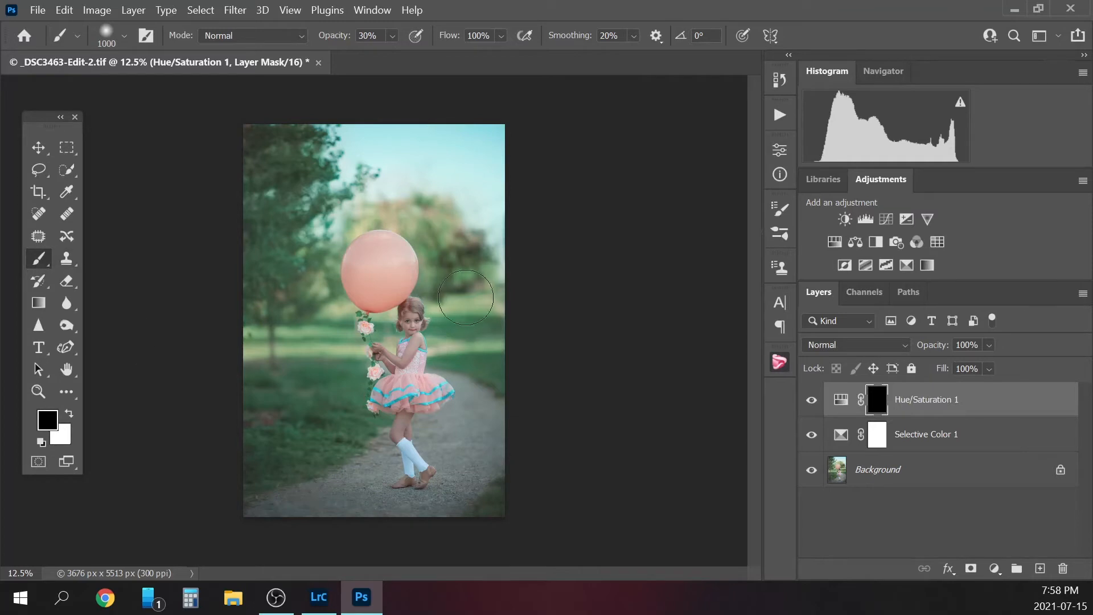
click(394, 40)
drag(415, 58, 534, 41)
click(397, 37)
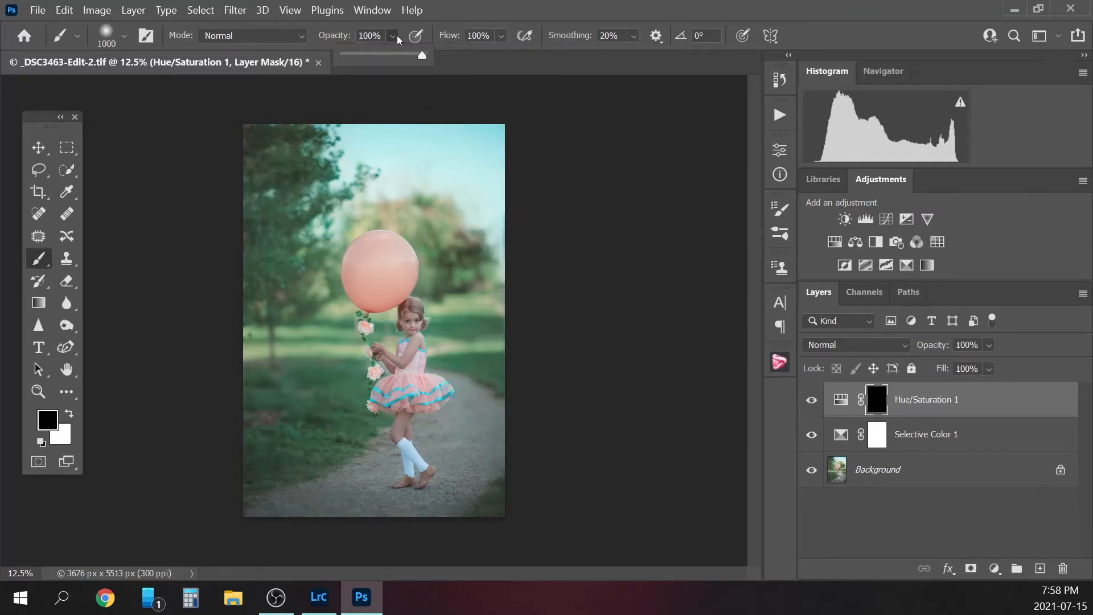
Paint white on the Hue/Saturation mask over the blue straps and neckline trim of the dress, using a 45 px brush
key(ctrl+plus)
key(ctrl+plus)
key(ctrl+plus)
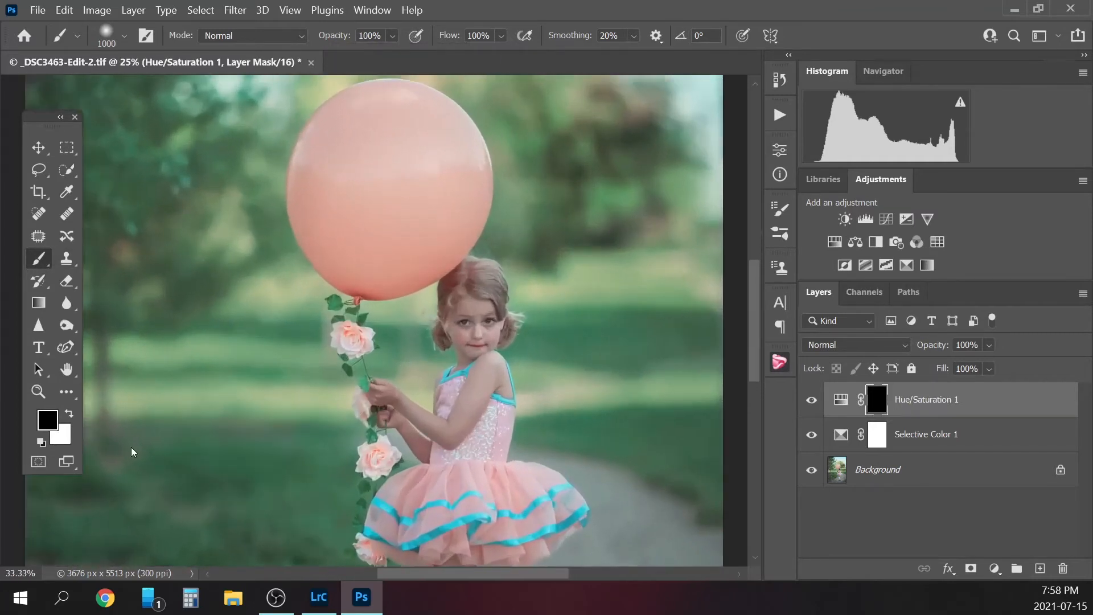
click(69, 415)
key(ctrl+plus)
key(ctrl+plus)
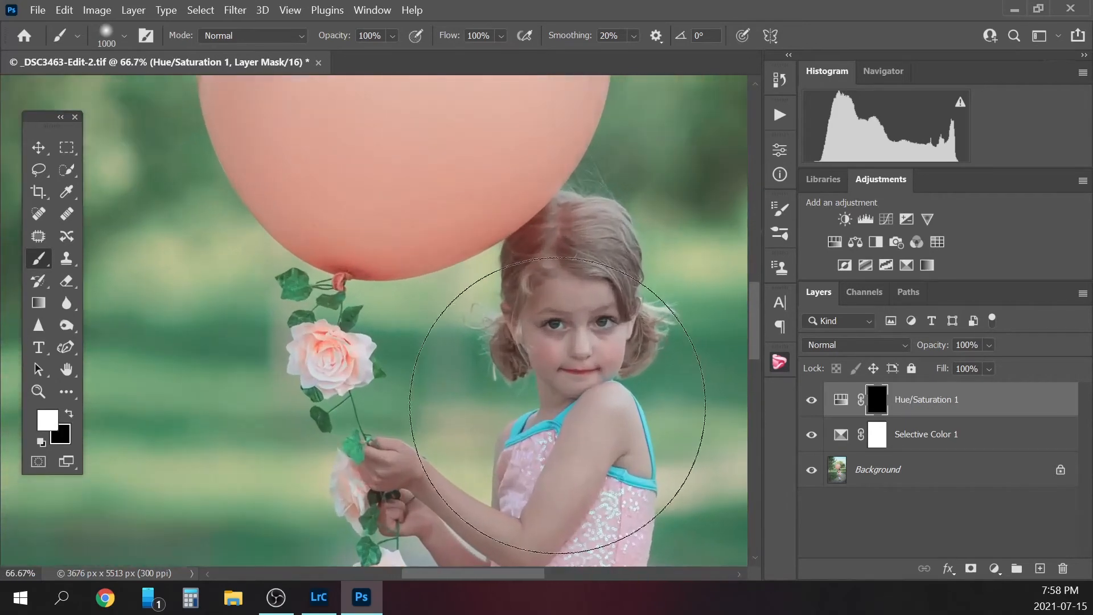
key(bracketleft)
key(bracketleft)
key(bracketleft)
key(bracketleft)
key(bracketleft)
key(bracketleft)
key(bracketleft)
key(bracketleft)
key(bracketleft)
key(bracketleft)
key(bracketleft)
key(bracketleft)
key(bracketleft)
key(bracketleft)
key(bracketleft)
key(bracketleft)
key(bracketleft)
key(bracketleft)
key(bracketleft)
key(bracketleft)
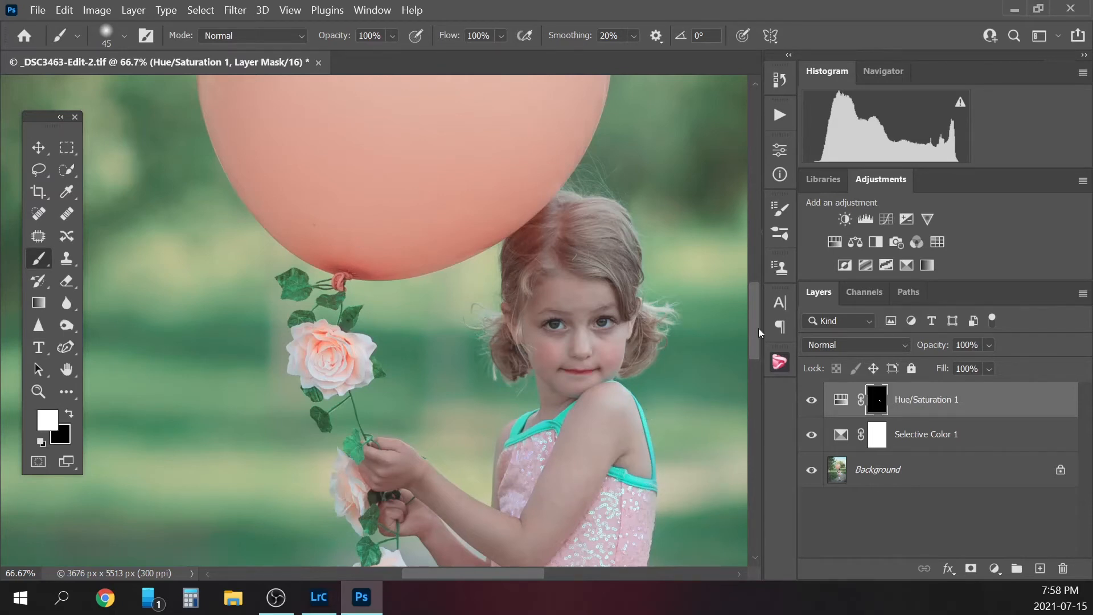
Enlarge the brush to 125 px and paint the Hue/Saturation mask white over the blue ribbon bands on the skirt
scroll(755, 327, down, 3)
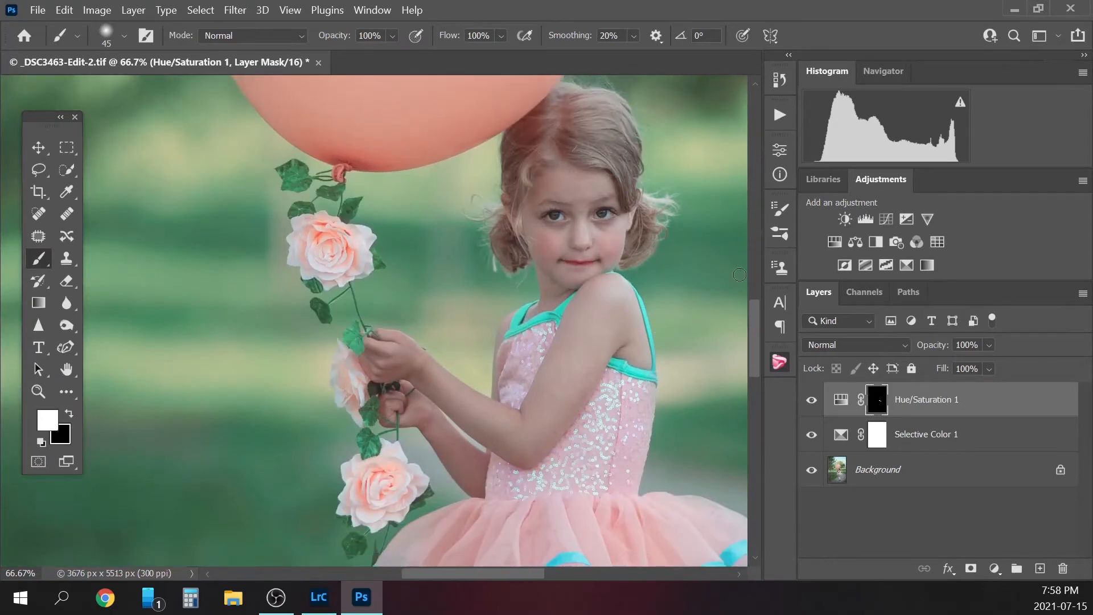
scroll(761, 337, down, 9)
scroll(763, 365, up, 2)
key(bracketright)
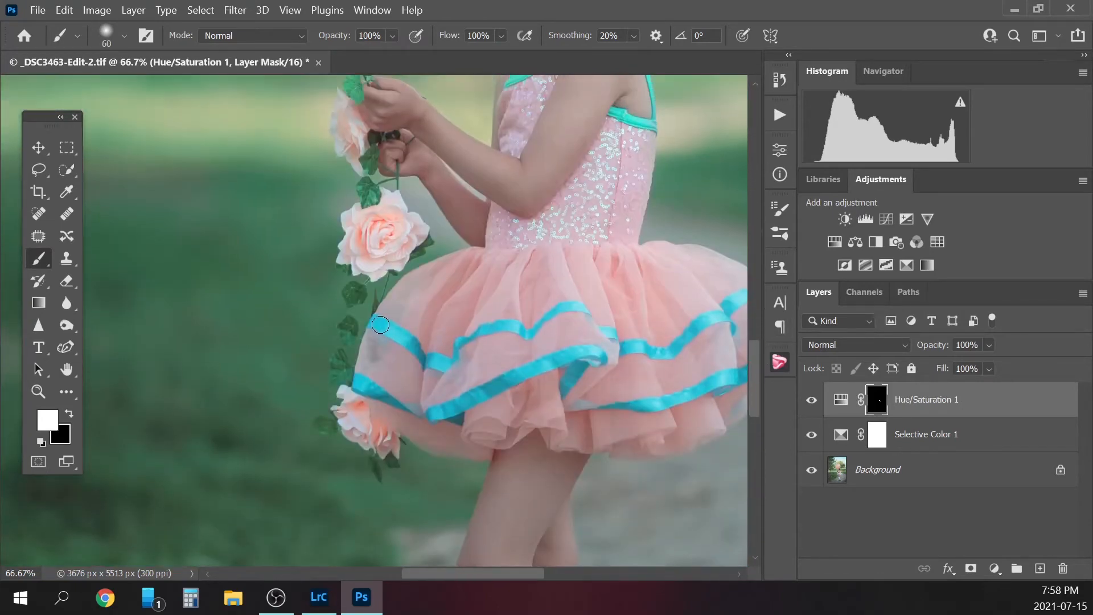
key(bracketright)
key(bracketright)
key(bracketright)
key(bracketright)
key(bracketright)
mouse_move(380, 325)
mouse_down()
mouse_move(393, 327)
mouse_move(390, 339)
mouse_move(360, 387)
mouse_move(450, 416)
mouse_move(478, 411)
mouse_move(416, 355)
mouse_move(458, 351)
mouse_move(513, 317)
mouse_move(581, 311)
mouse_move(491, 391)
mouse_move(567, 382)
mouse_move(641, 397)
mouse_move(617, 410)
mouse_move(683, 384)
mouse_up()
drag(485, 579, 516, 578)
mouse_move(484, 330)
mouse_down()
mouse_move(466, 348)
mouse_move(465, 335)
mouse_move(477, 349)
mouse_move(524, 346)
mouse_move(582, 309)
mouse_move(602, 294)
mouse_up()
mouse_move(579, 348)
mouse_down()
mouse_move(638, 338)
mouse_move(626, 373)
mouse_move(537, 390)
mouse_move(593, 376)
mouse_up()
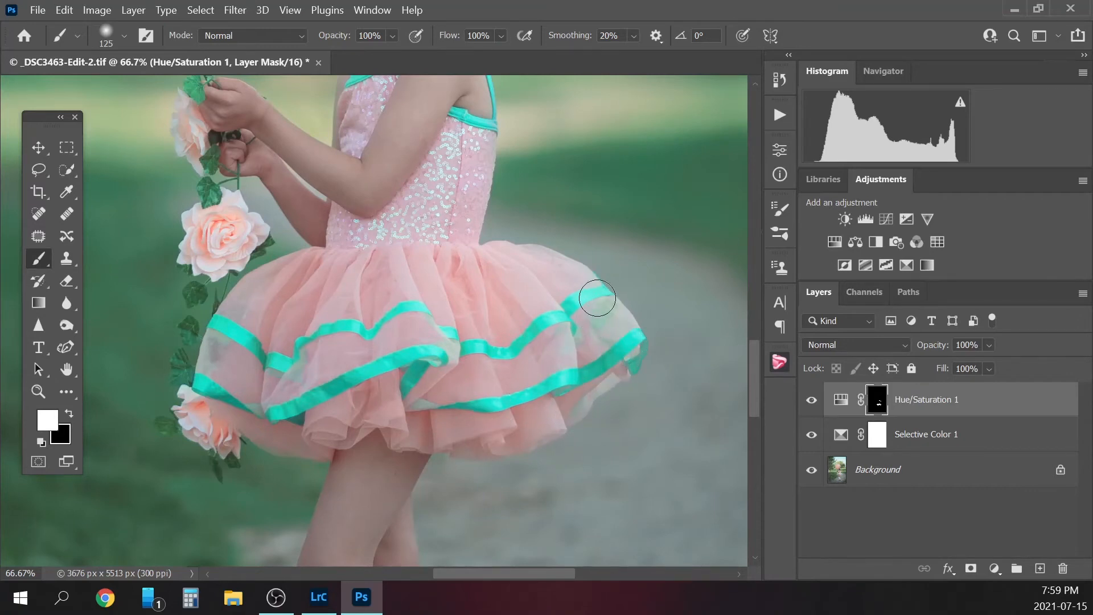
Compare the whole photo with and without the Hue/Saturation and Selective Color adjustments by switching their visibility
key(ctrl+minus)
key(ctrl+minus)
key(ctrl+minus)
key(ctrl+minus)
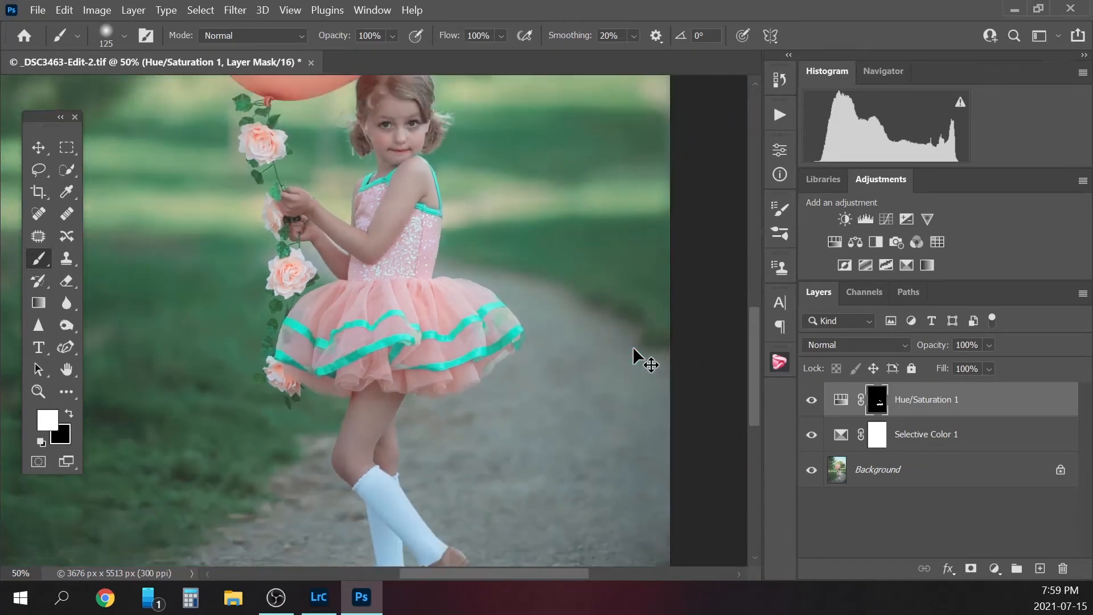
key(ctrl+minus)
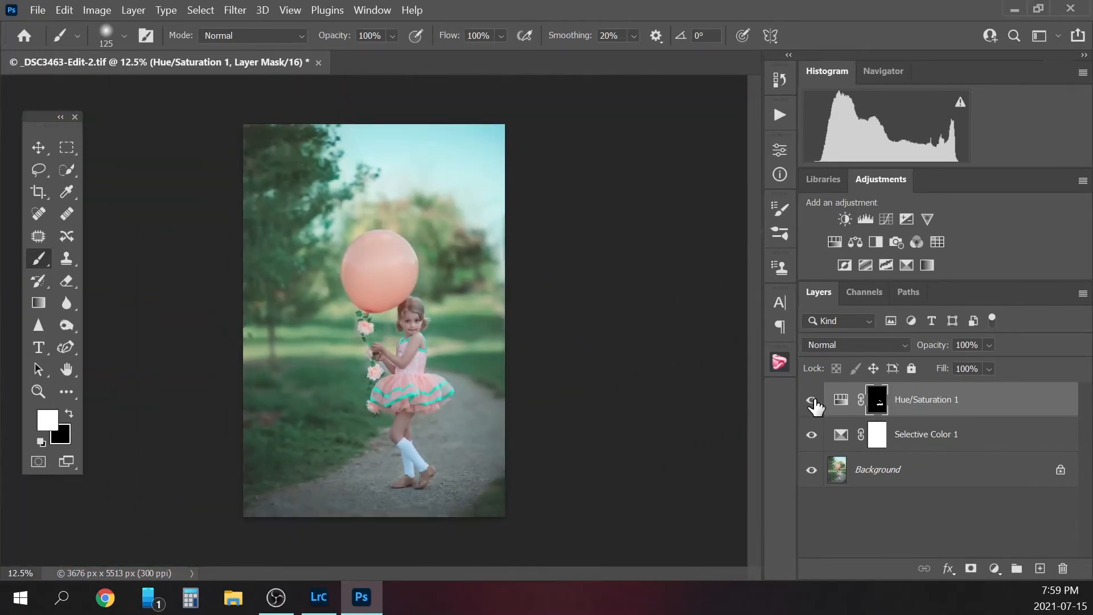
click(812, 401)
click(812, 401)
click(811, 399)
click(811, 434)
click(812, 401)
click(812, 435)
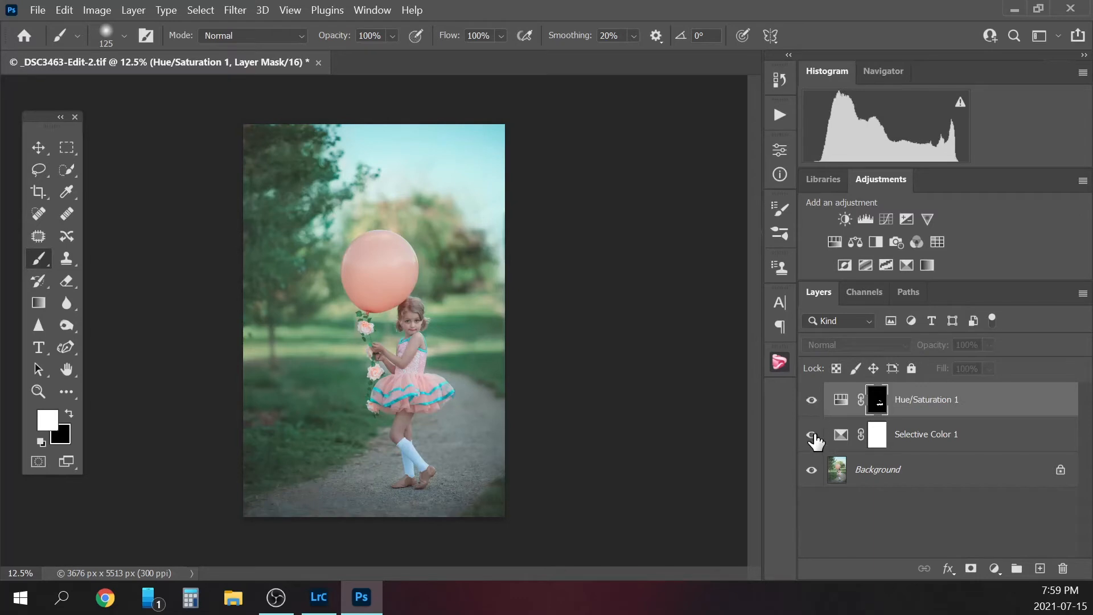
click(813, 435)
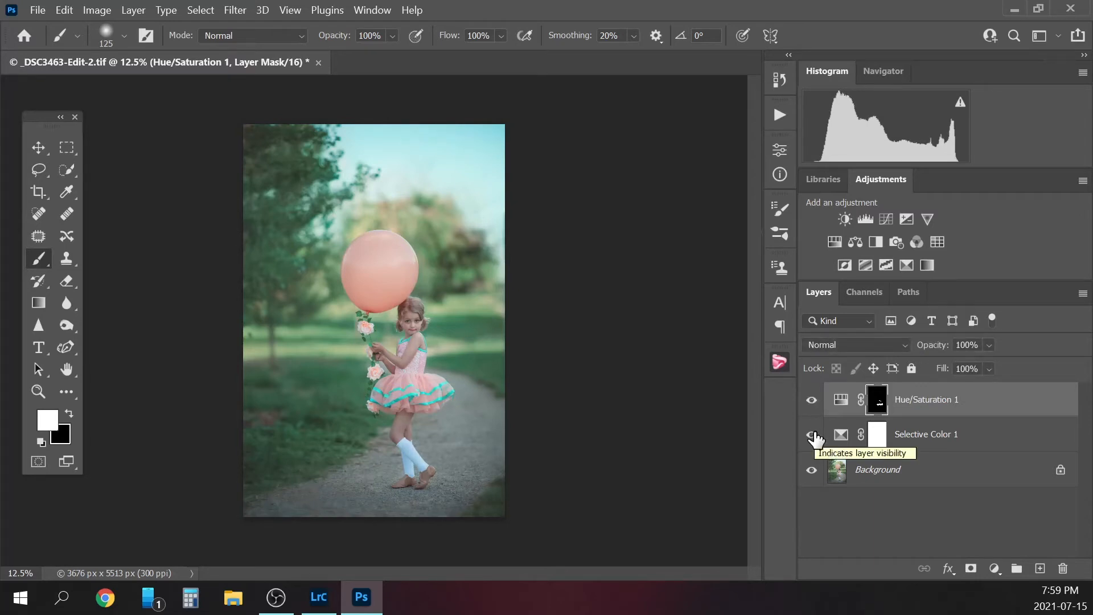
Flatten all layers into the Background
click(937, 478)
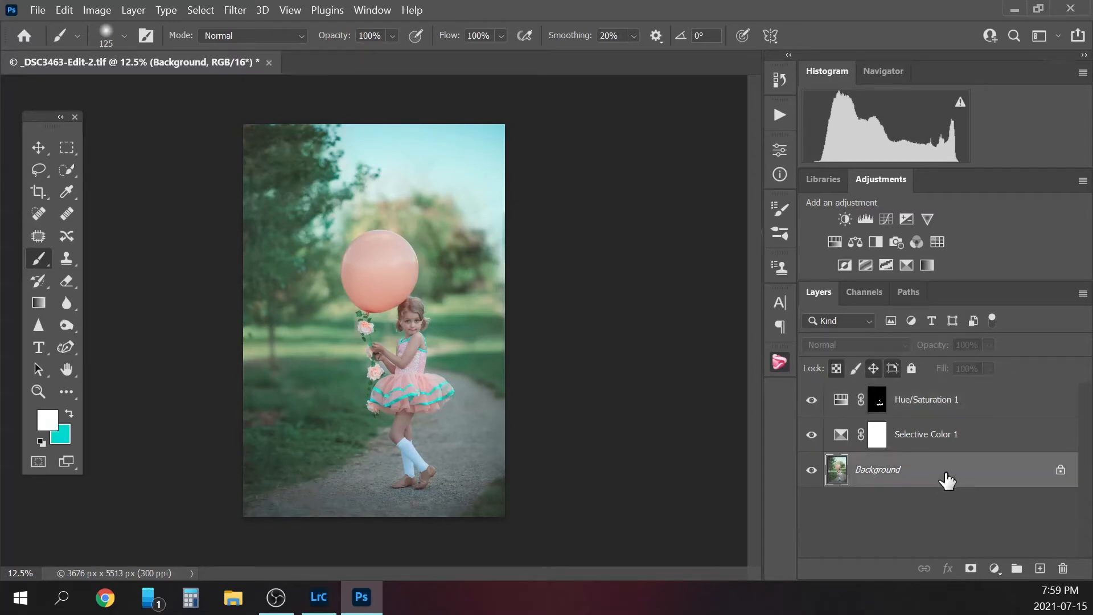
right_click(937, 476)
click(988, 416)
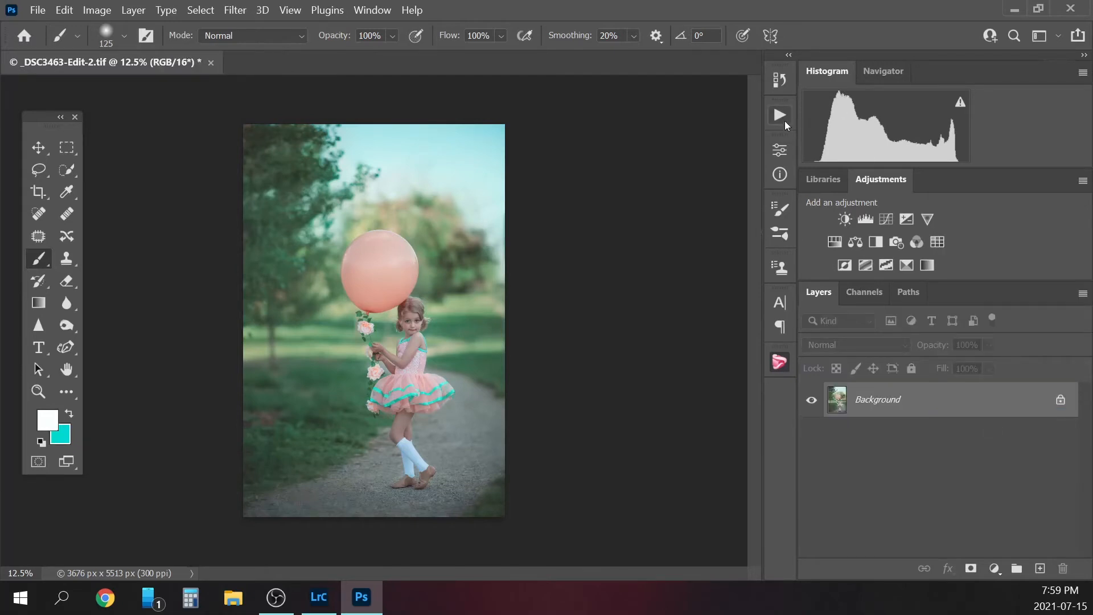
Run the "FS with sharpen" action from the Beautiful Skin set, continuing through its messages
click(784, 117)
mouse_move(757, 237)
mouse_down()
mouse_move(757, 283)
mouse_move(756, 239)
mouse_up()
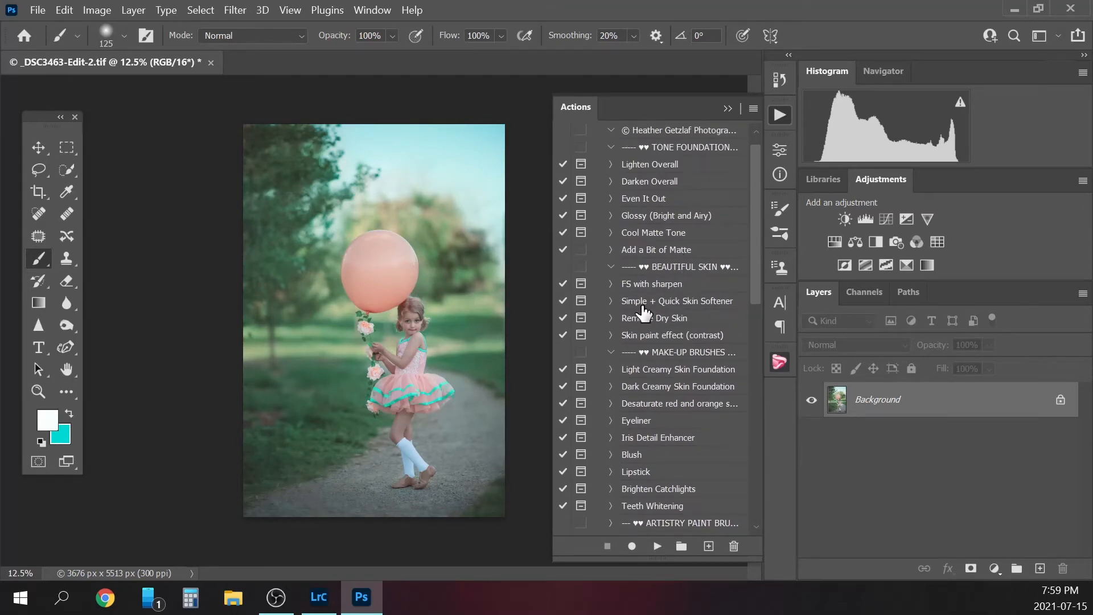
click(643, 285)
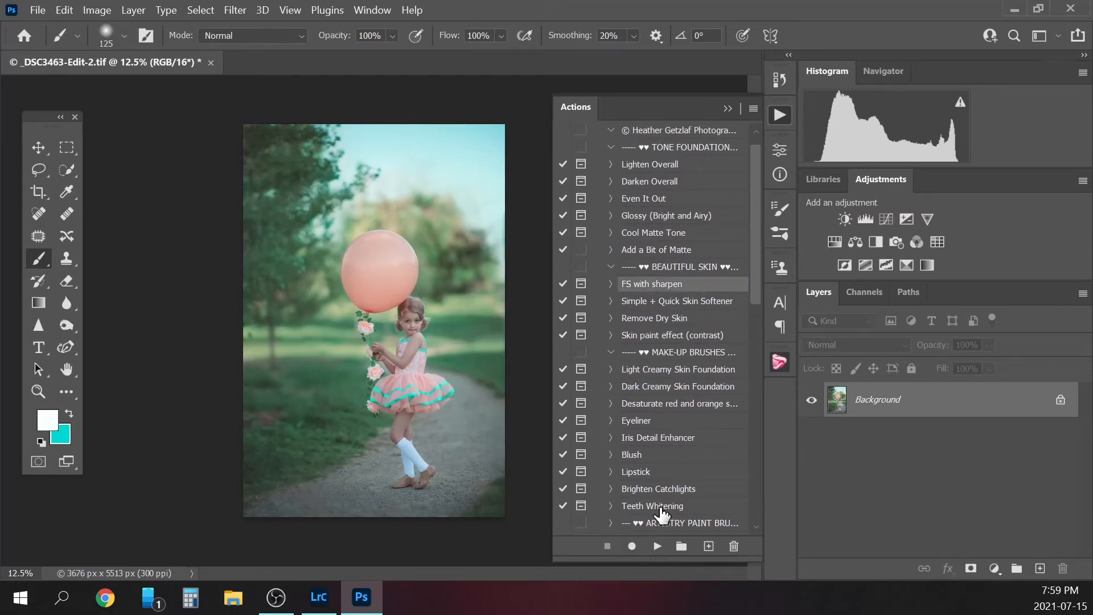
click(657, 547)
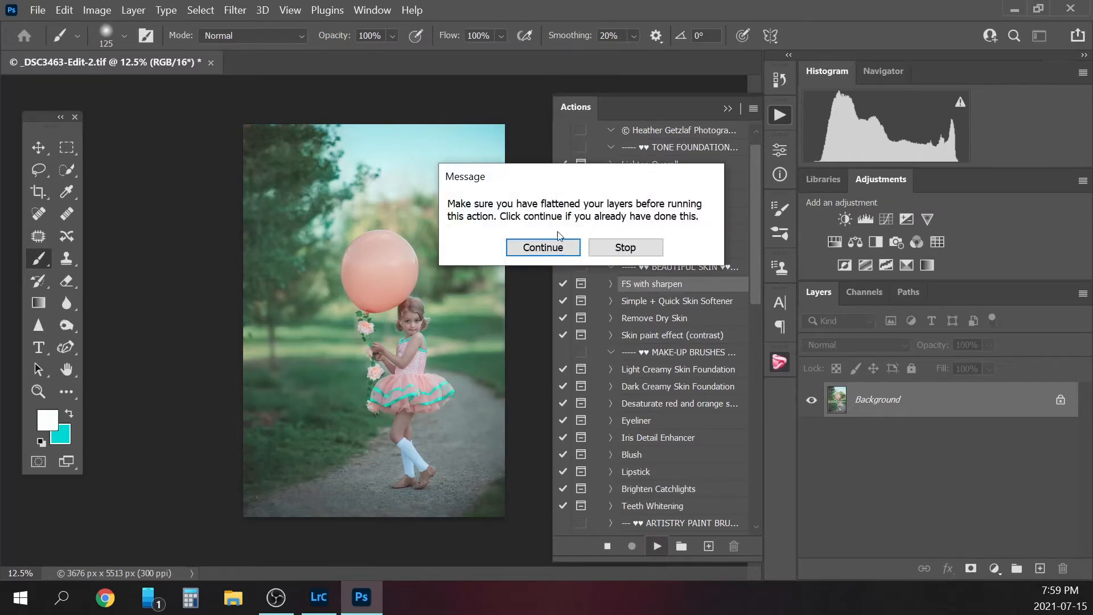
click(556, 249)
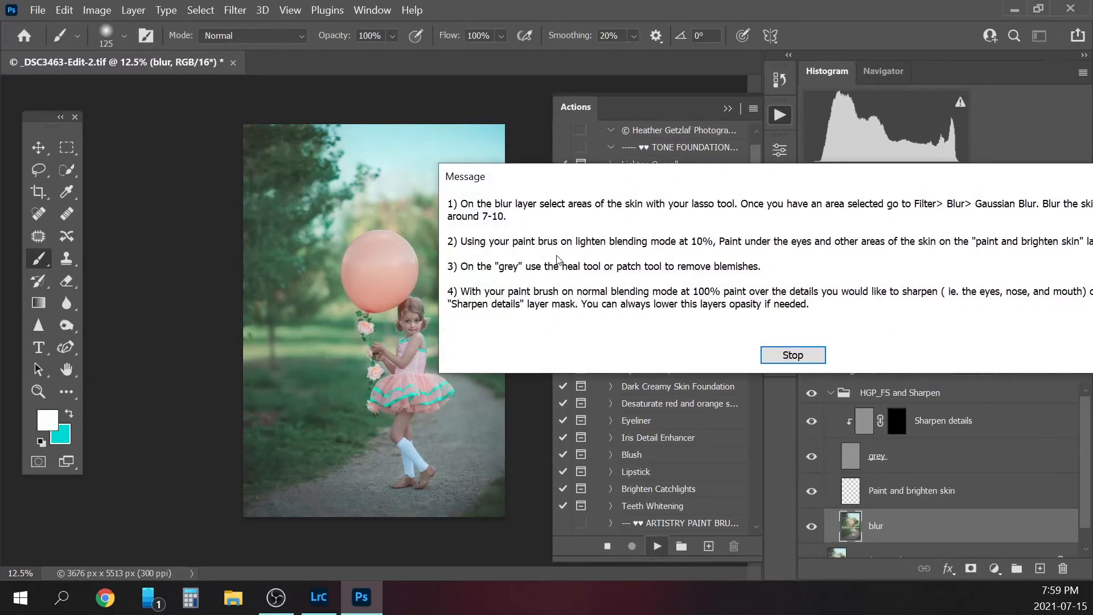
click(802, 361)
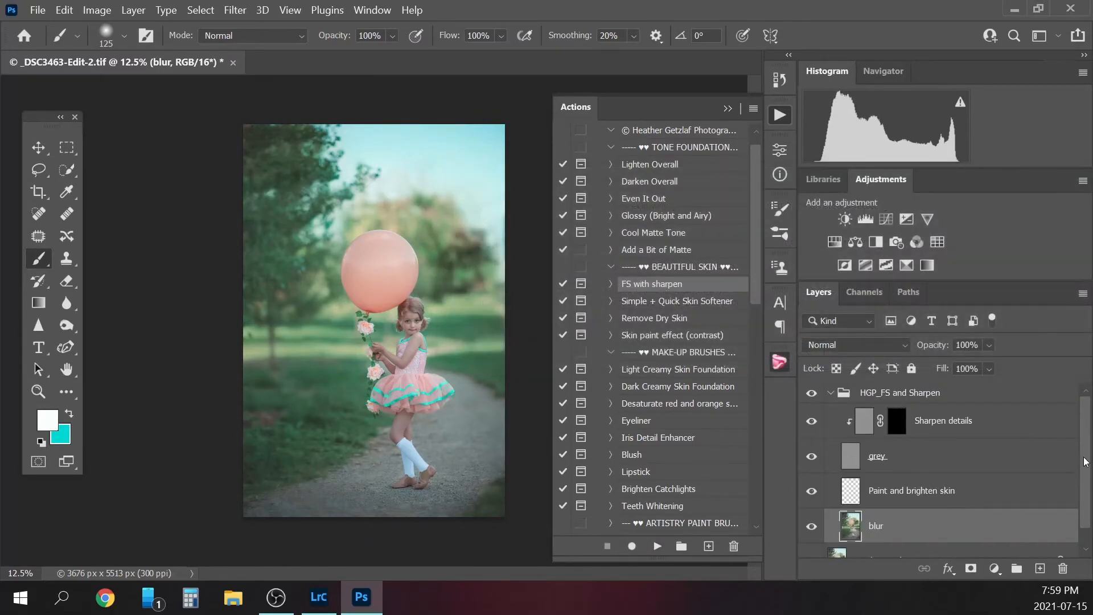
scroll(1085, 463, down, 1)
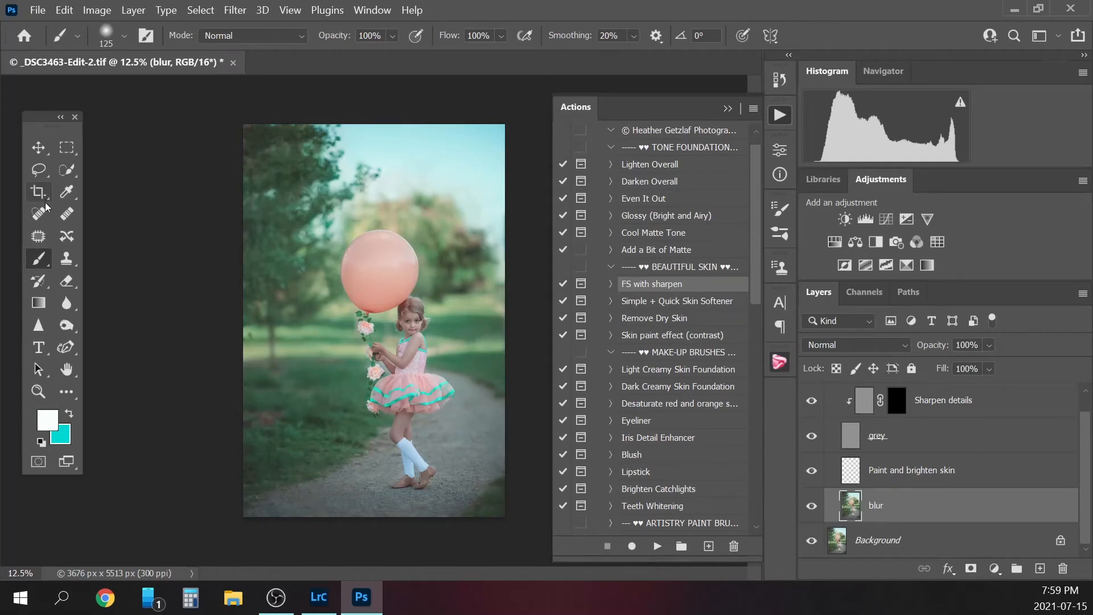
On the blur layer, lasso the girl's forehead and nose, apply a 7-pixel Gaussian Blur and clear the selection
click(49, 170)
click(728, 109)
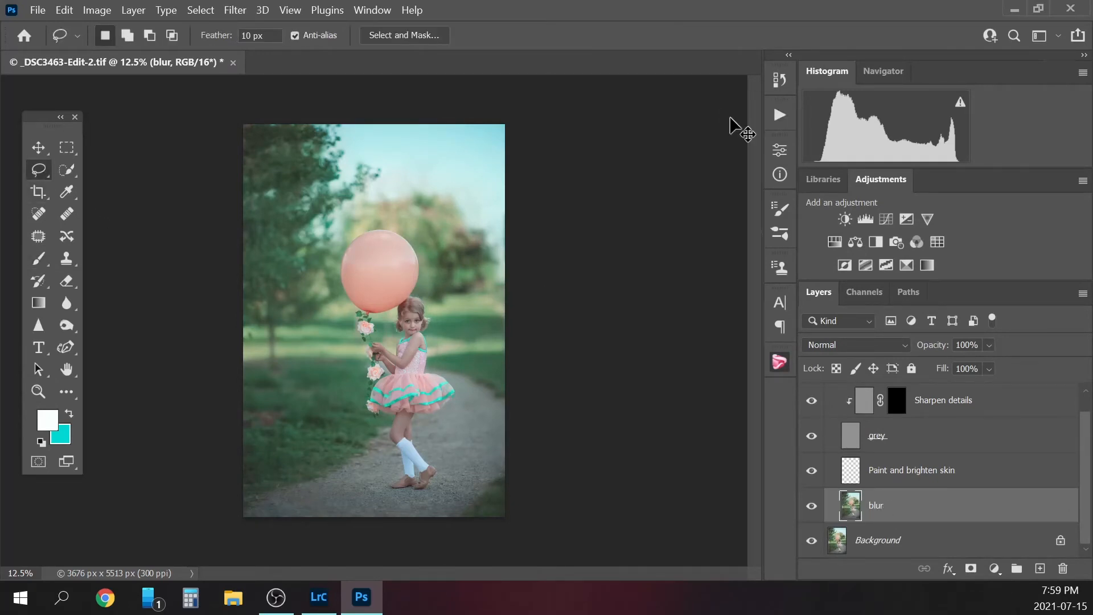
key(ctrl+plus)
key(ctrl+plus)
key(ctrl+plus)
key(ctrl+plus)
key(ctrl+plus)
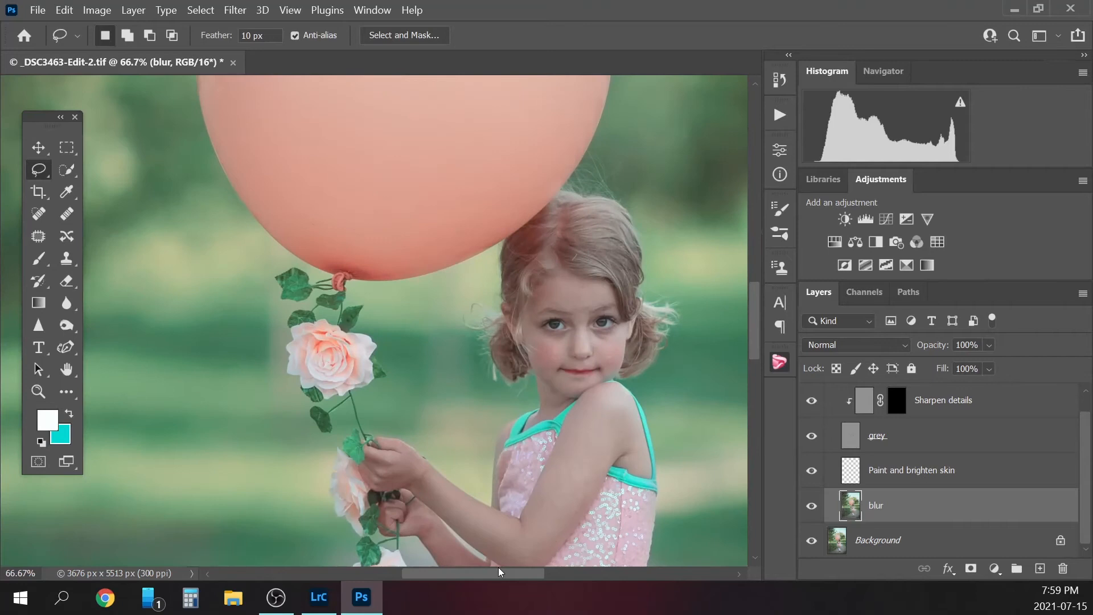
drag(498, 571, 535, 571)
mouse_move(328, 322)
mouse_down()
mouse_move(341, 296)
mouse_move(388, 283)
mouse_move(412, 295)
mouse_move(392, 312)
mouse_move(392, 349)
mouse_move(380, 348)
mouse_move(373, 319)
mouse_move(335, 312)
mouse_move(330, 323)
mouse_up()
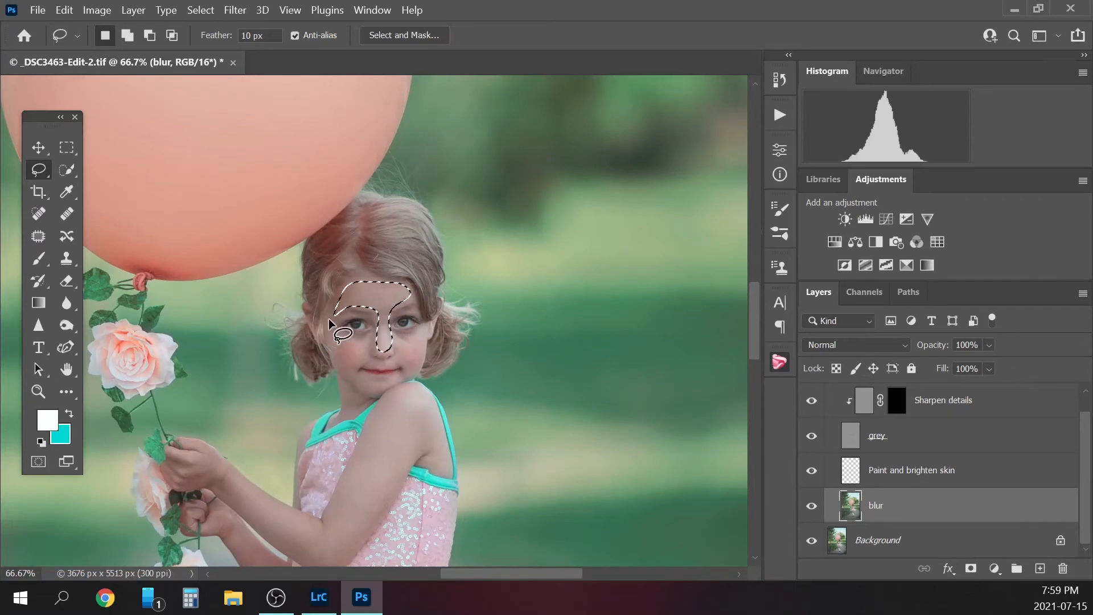
click(235, 10)
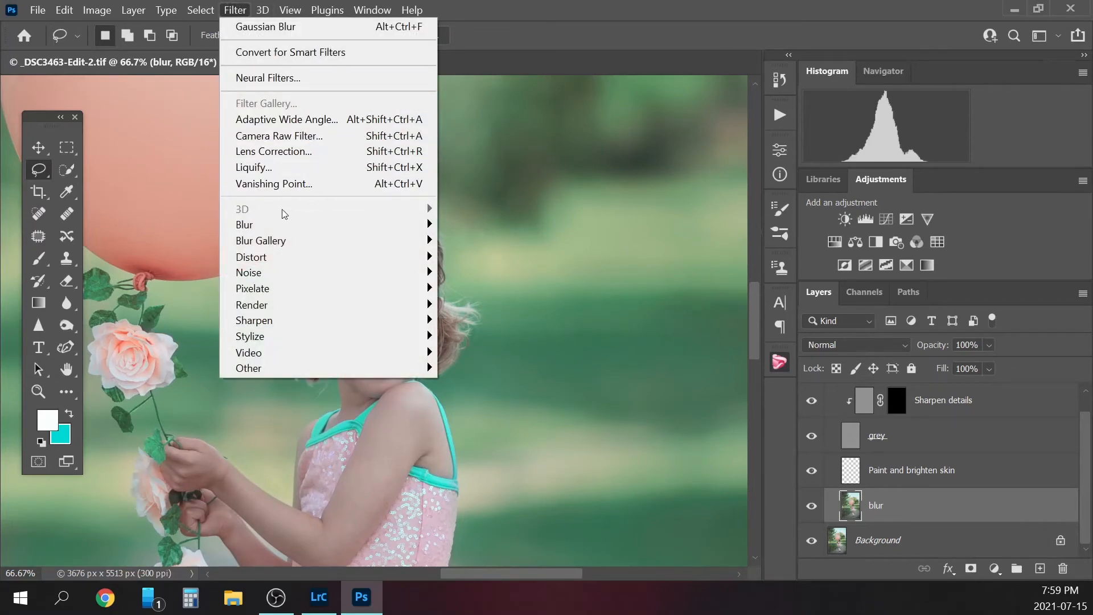
mouse_move(323, 228)
click(479, 287)
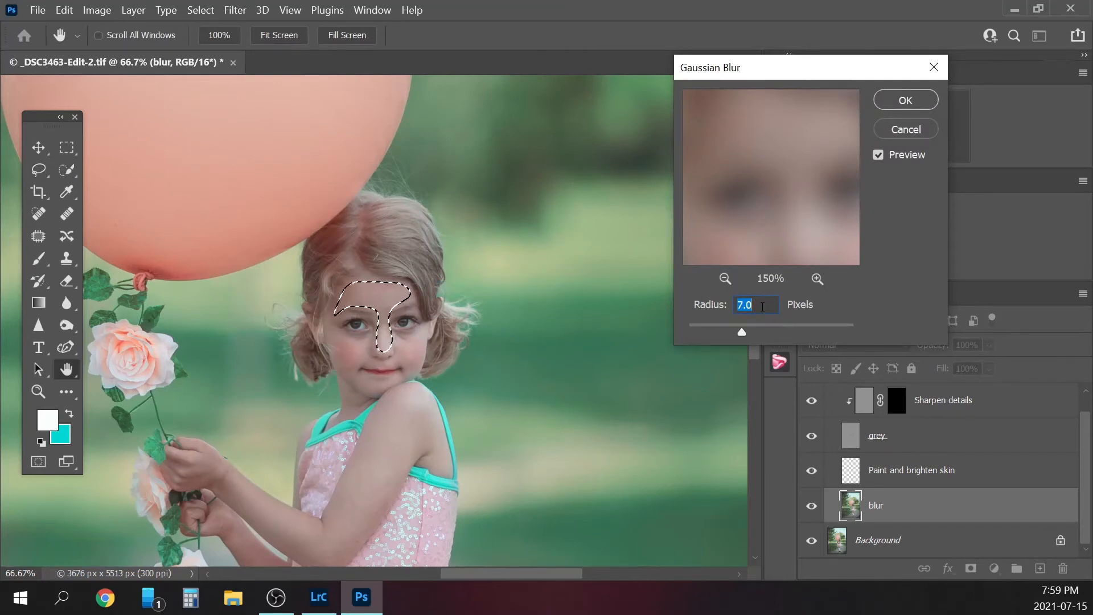
click(905, 102)
key(ctrl+d)
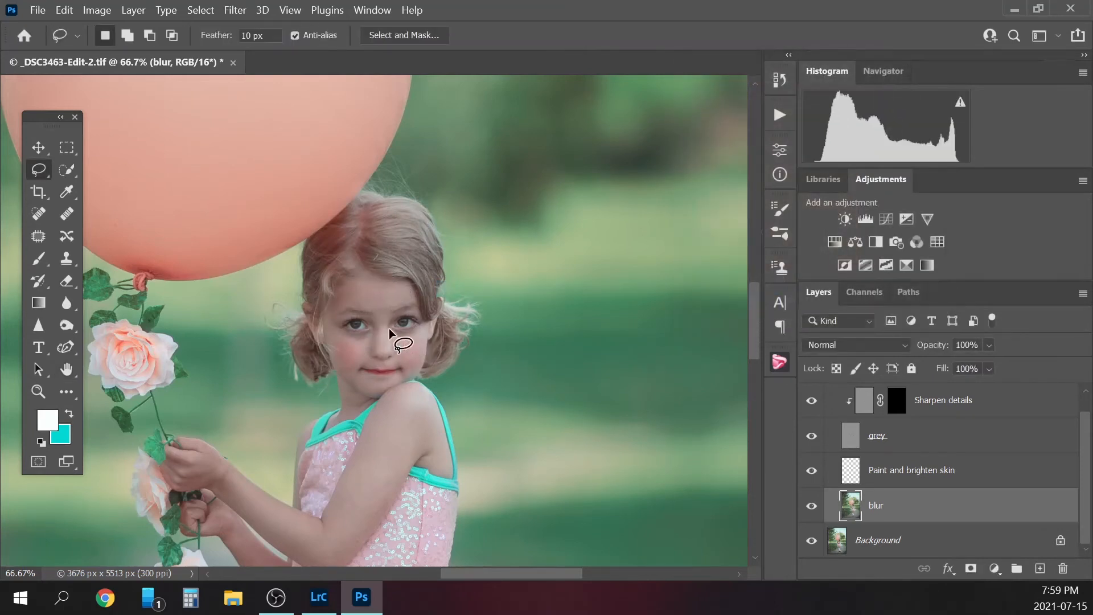
Lasso the cheek and chin area on each side of the girl's face in turn and repeat the Gaussian Blur
mouse_move(397, 335)
mouse_down()
mouse_move(429, 331)
mouse_move(416, 369)
mouse_move(369, 394)
mouse_move(403, 372)
mouse_move(405, 362)
mouse_move(384, 367)
mouse_move(389, 332)
mouse_up()
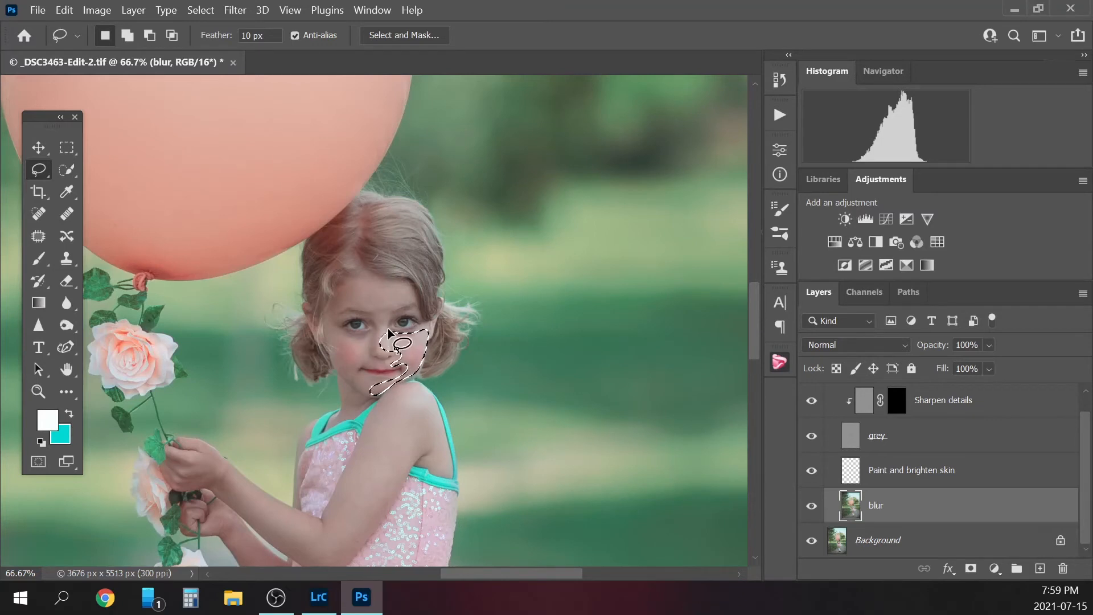
key(ctrl+alt+f)
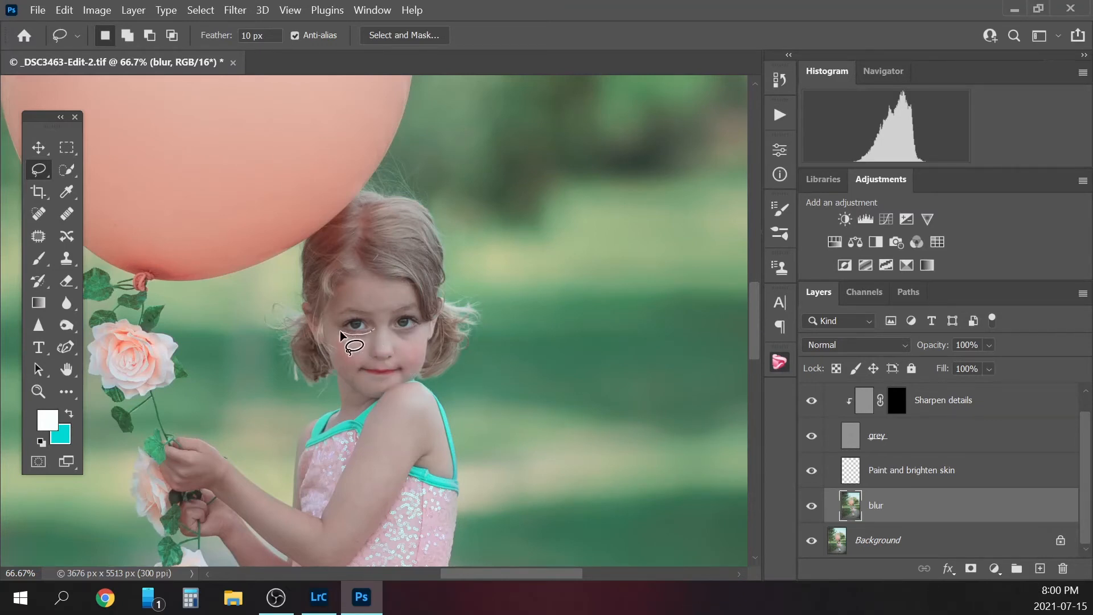
drag(341, 333, 355, 382)
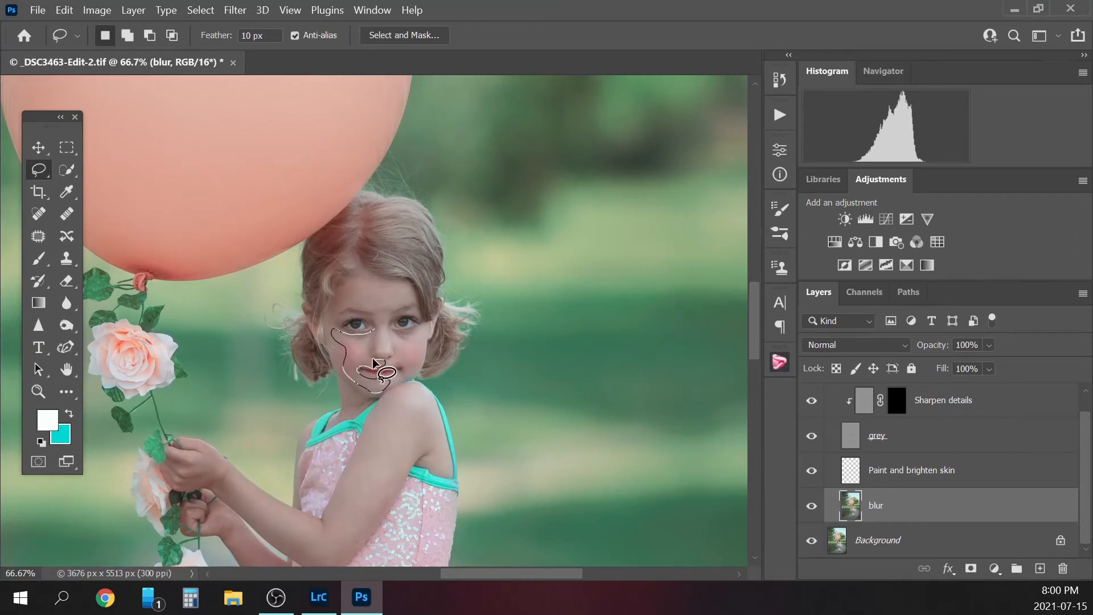
drag(380, 352, 379, 325)
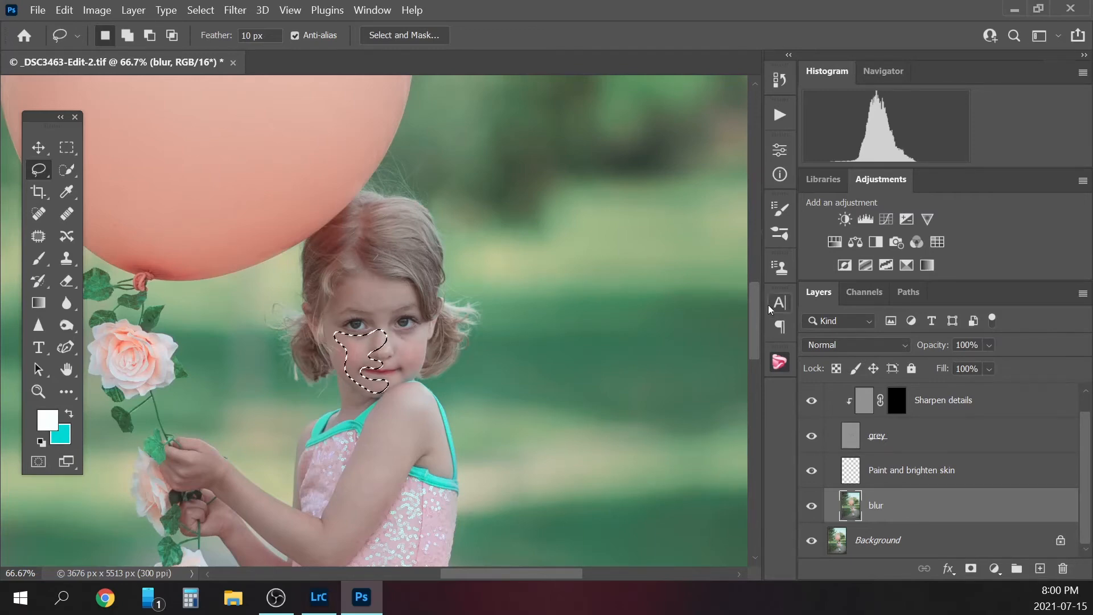
Lasso the skin of the girl's shoulder and arm and apply the Gaussian Blur filter again
scroll(350, 328, down, 5)
mouse_move(326, 360)
mouse_down()
mouse_move(382, 235)
mouse_move(419, 218)
mouse_move(445, 298)
mouse_move(427, 297)
mouse_move(422, 280)
mouse_move(343, 398)
mouse_move(325, 405)
mouse_move(322, 370)
mouse_up()
click(238, 12)
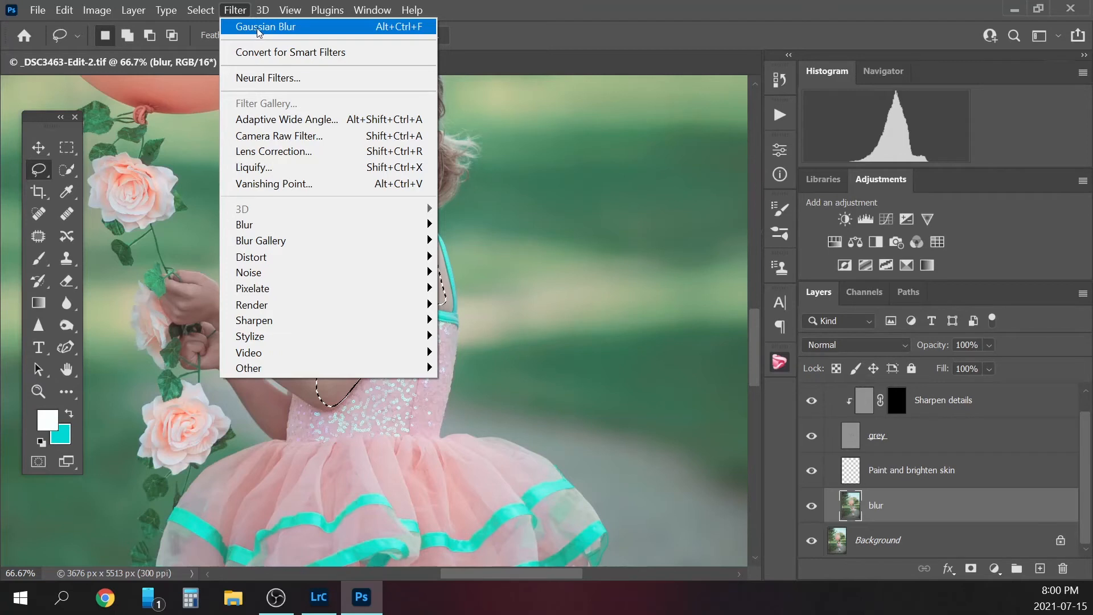
Apply the last Gaussian Blur to the selected upper arm, and lasso and blur both forearms on the blur layer
click(273, 29)
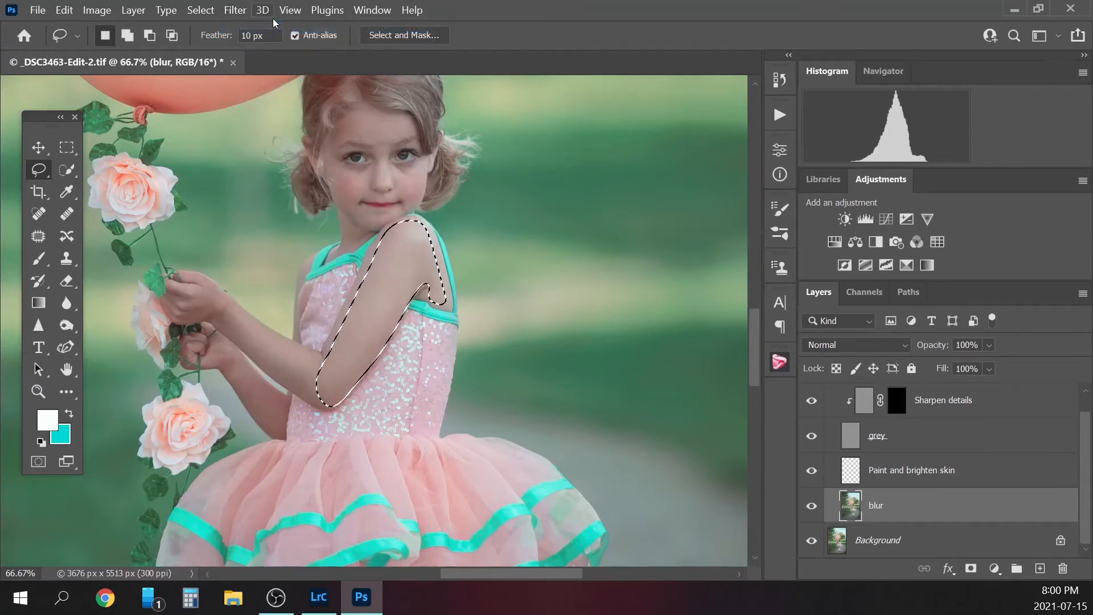
mouse_move(184, 320)
mouse_down()
mouse_move(212, 290)
mouse_move(311, 354)
mouse_move(333, 382)
mouse_move(330, 402)
mouse_move(278, 378)
mouse_move(194, 317)
mouse_up()
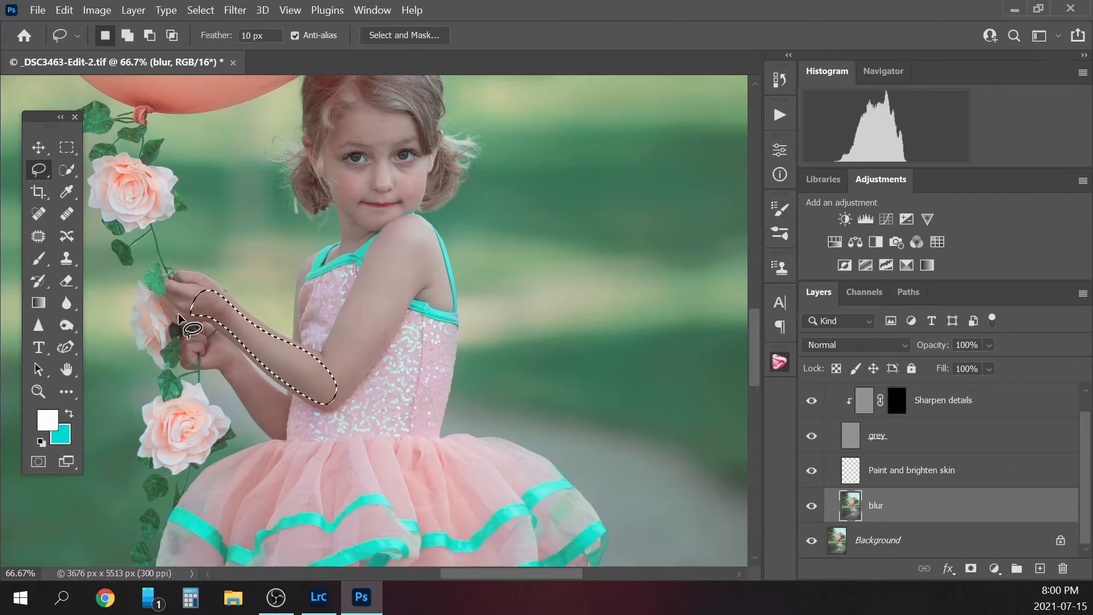
mouse_move(209, 361)
mouse_down()
mouse_move(219, 338)
mouse_move(242, 355)
mouse_move(279, 395)
mouse_move(282, 433)
mouse_move(263, 426)
mouse_move(215, 349)
mouse_up()
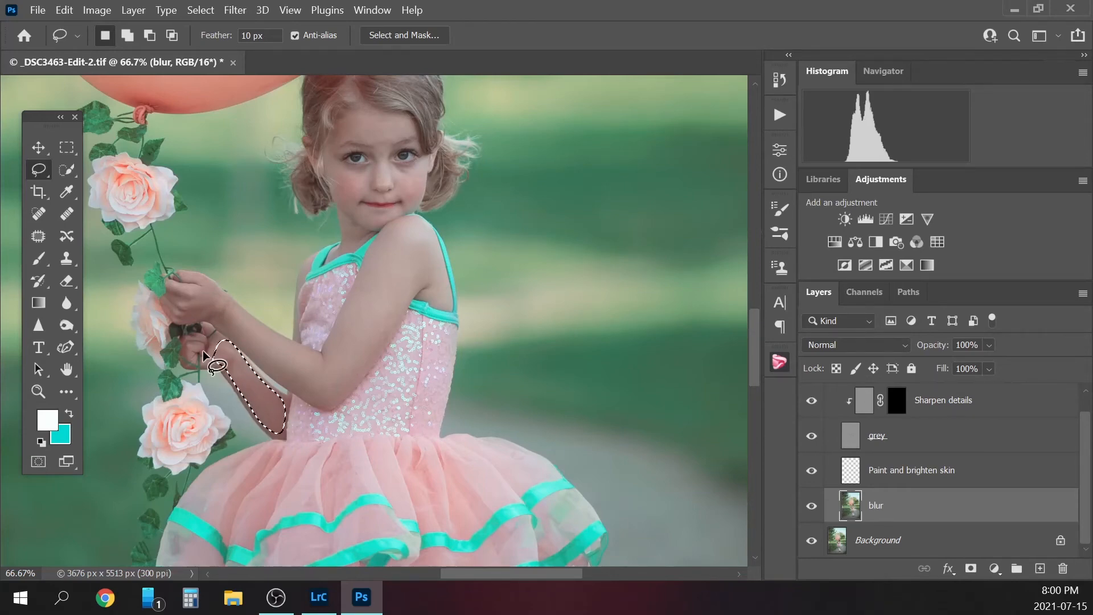
Lasso the bare skin of each leg above the socks, apply the same Gaussian Blur, and clear the selection
drag(754, 323, 760, 394)
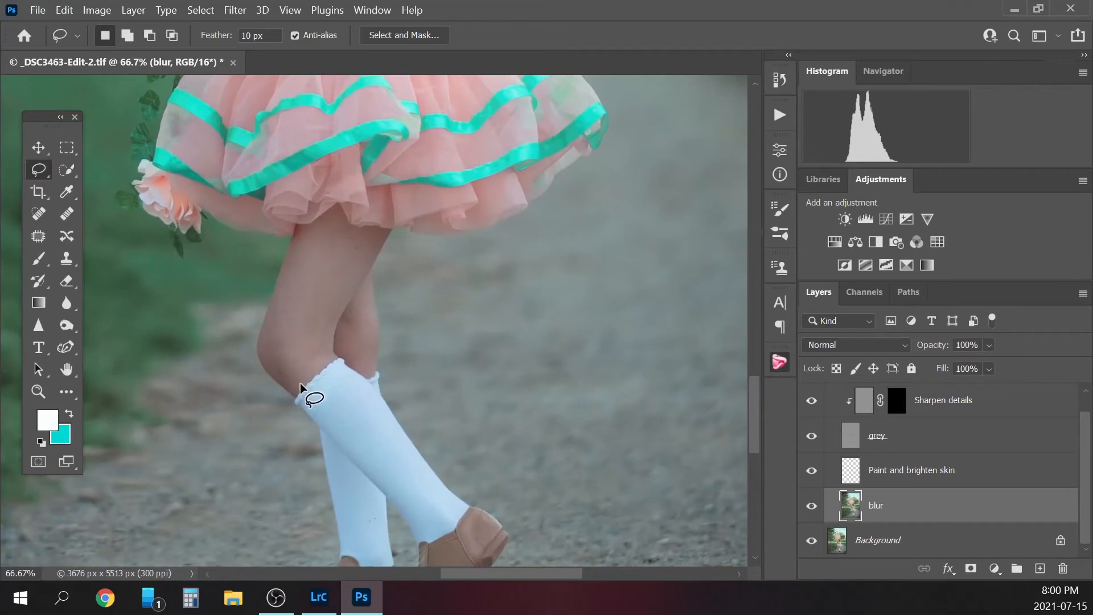
mouse_move(296, 392)
mouse_down()
mouse_move(326, 364)
mouse_move(374, 255)
mouse_move(347, 235)
mouse_move(313, 230)
mouse_move(284, 285)
mouse_move(268, 357)
mouse_move(293, 390)
mouse_up()
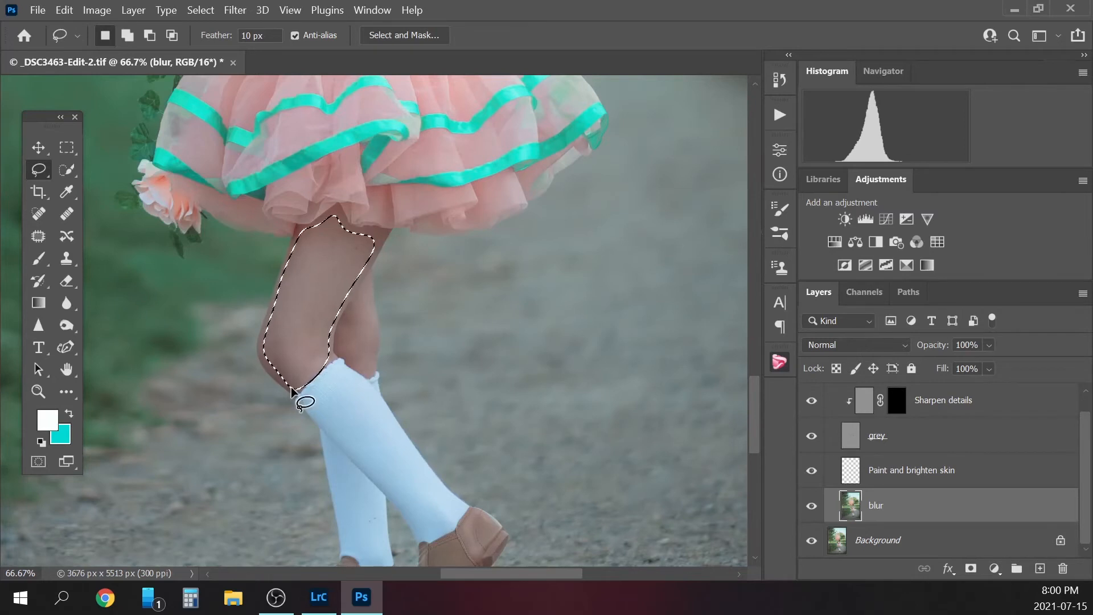
click(338, 345)
mouse_move(337, 345)
mouse_down()
mouse_move(363, 296)
mouse_move(377, 370)
mouse_move(353, 369)
mouse_up()
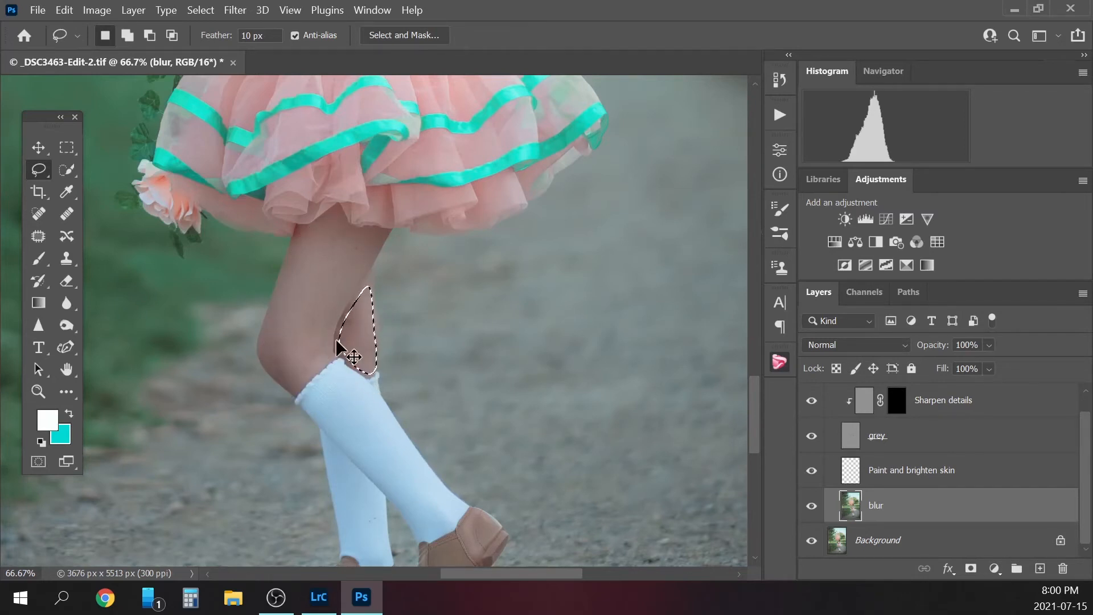
click(337, 344)
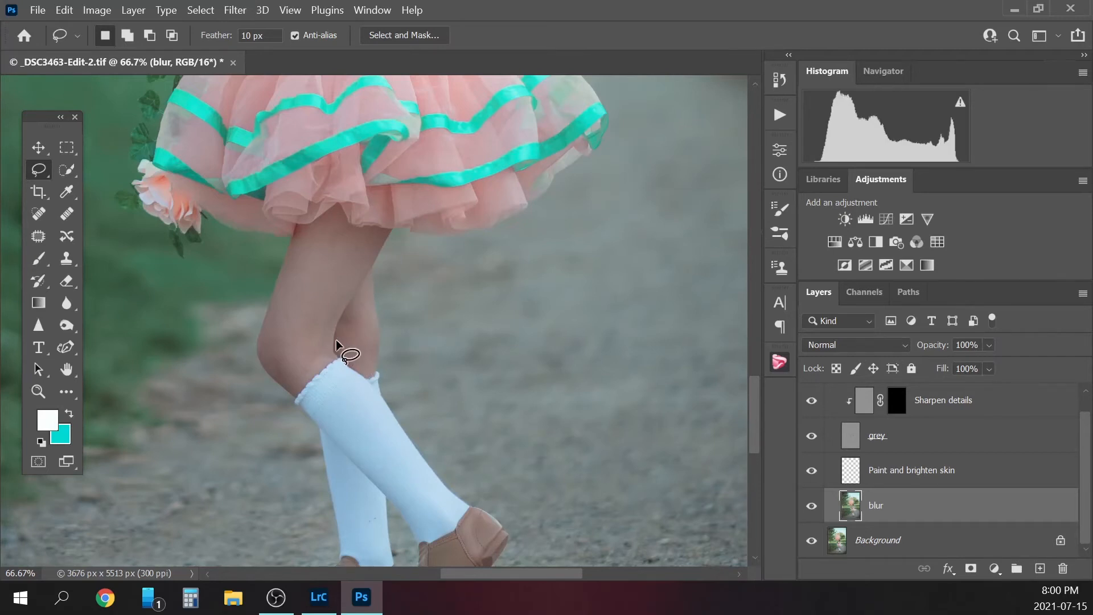
Select the "Paint and brighten skin" layer and set the Brush tool to Lighten mode at 10% opacity
scroll(336, 344, down, 1)
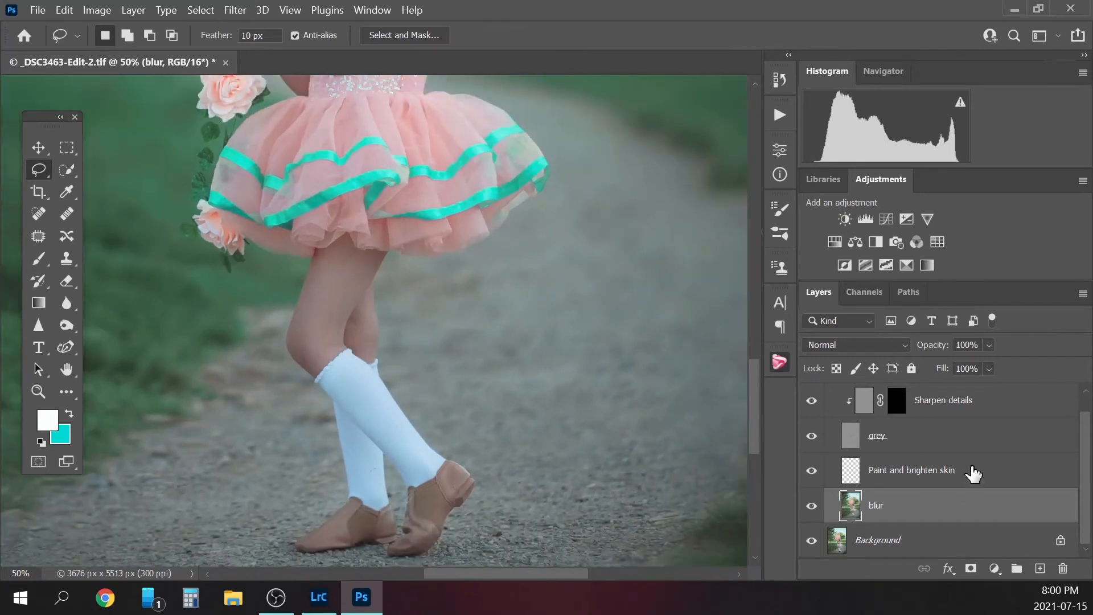
click(954, 471)
drag(1084, 478, 1085, 436)
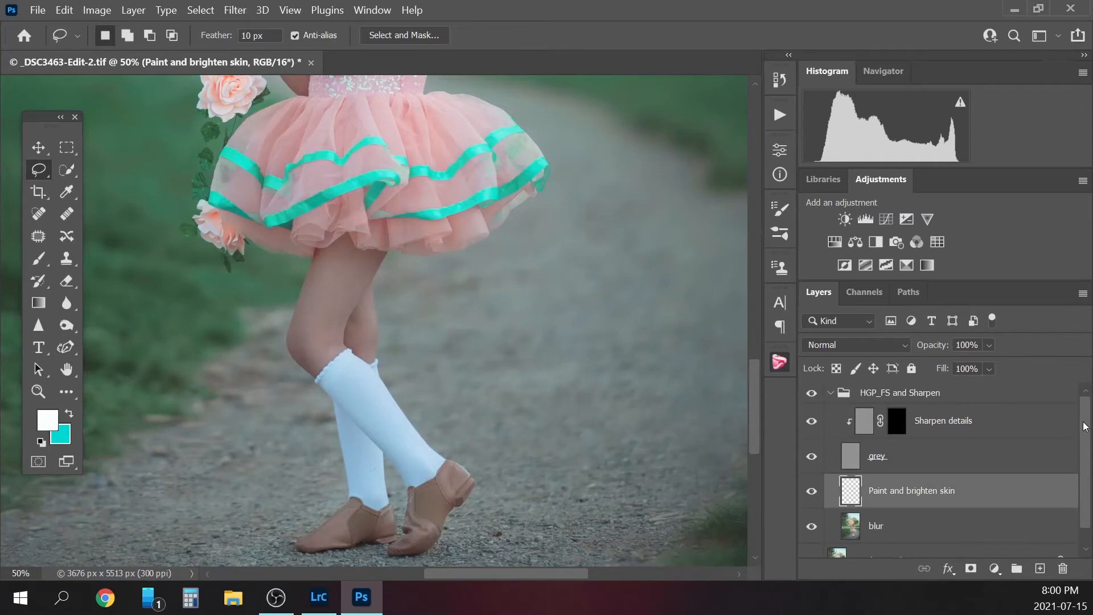
drag(756, 409, 757, 325)
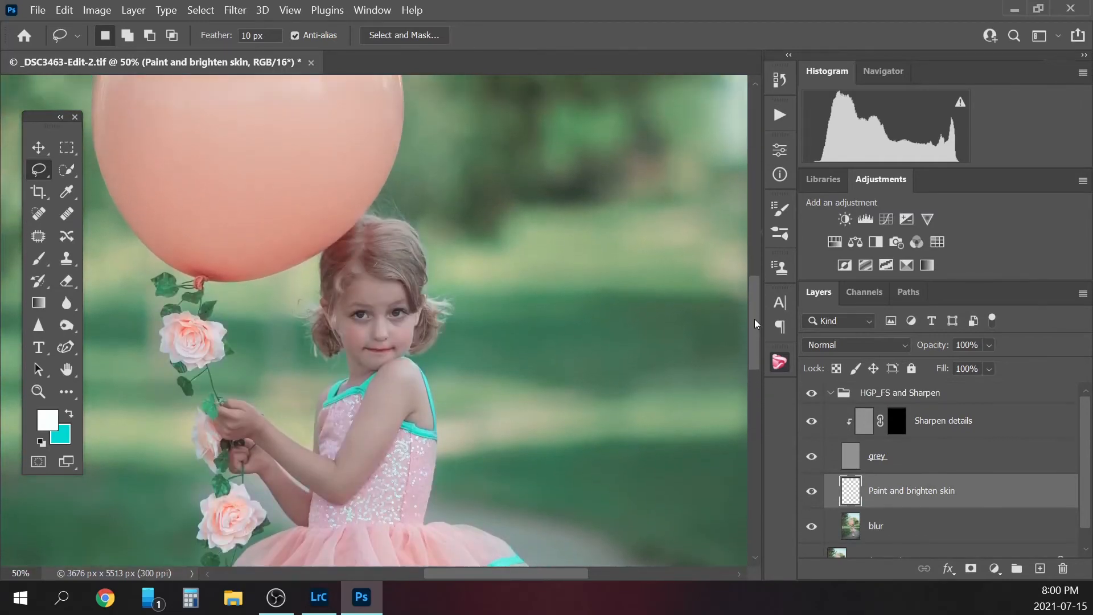
click(38, 261)
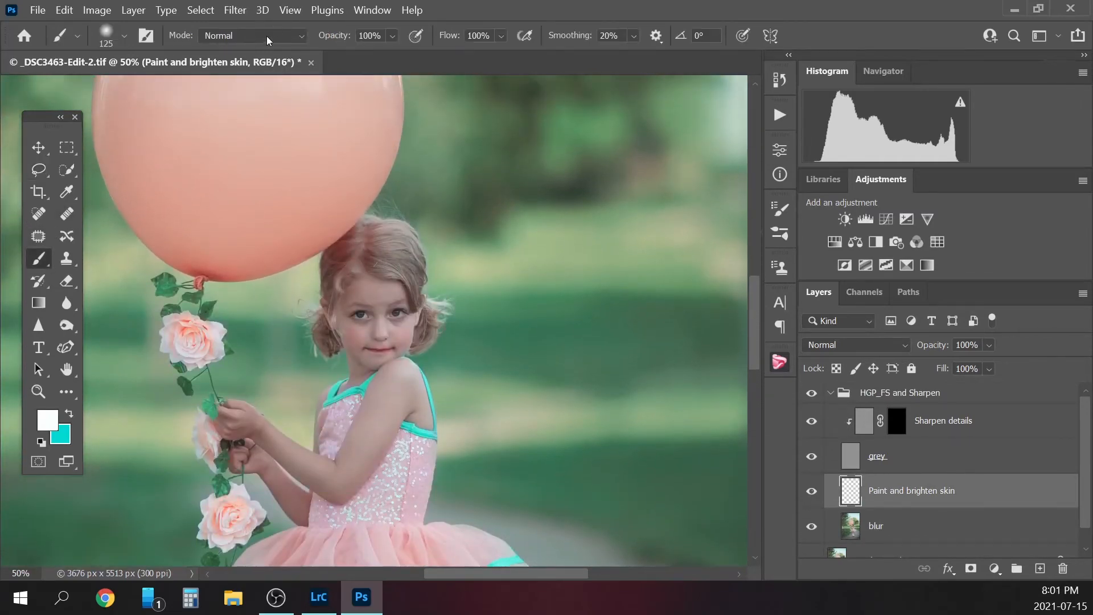
click(235, 35)
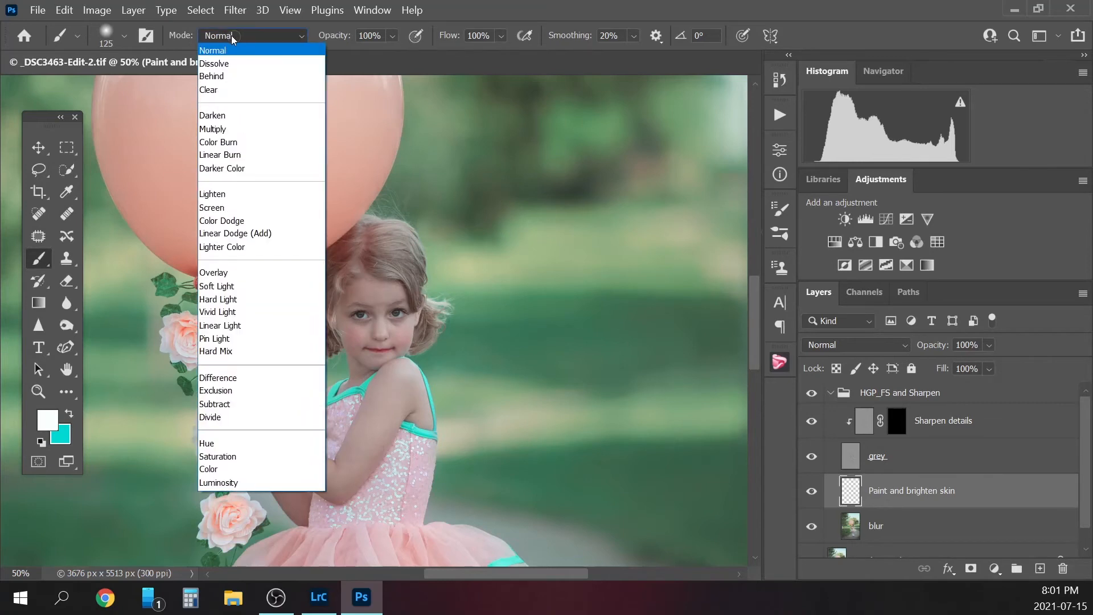
click(233, 192)
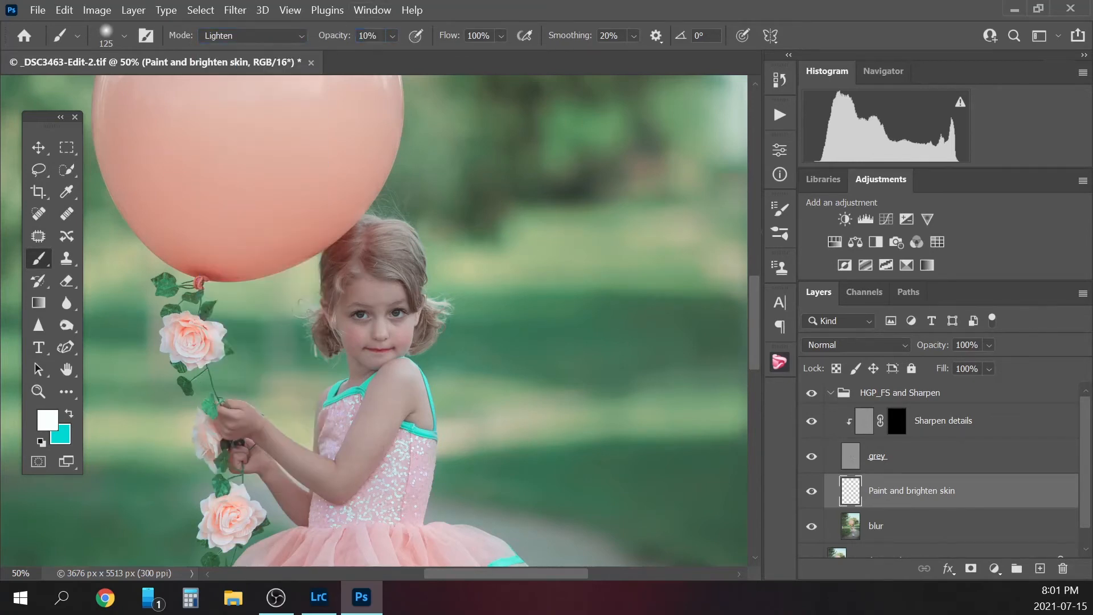
Reduce the brush to 30 px, sample skin tones from the cheek and nose, and paint over the dark under-eye area
scroll(420, 344, up, 4)
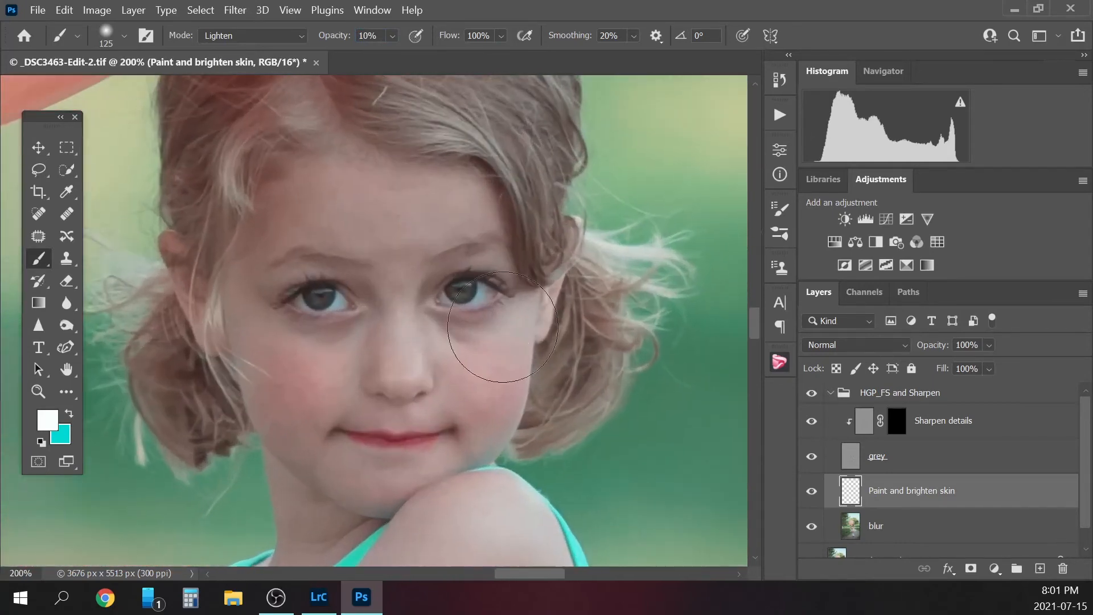
key(bracketleft)
key(bracketleft)
key(bracketleft)
key(bracketleft)
key(bracketleft)
key(bracketleft)
key(bracketleft)
key(bracketleft)
key(bracketleft)
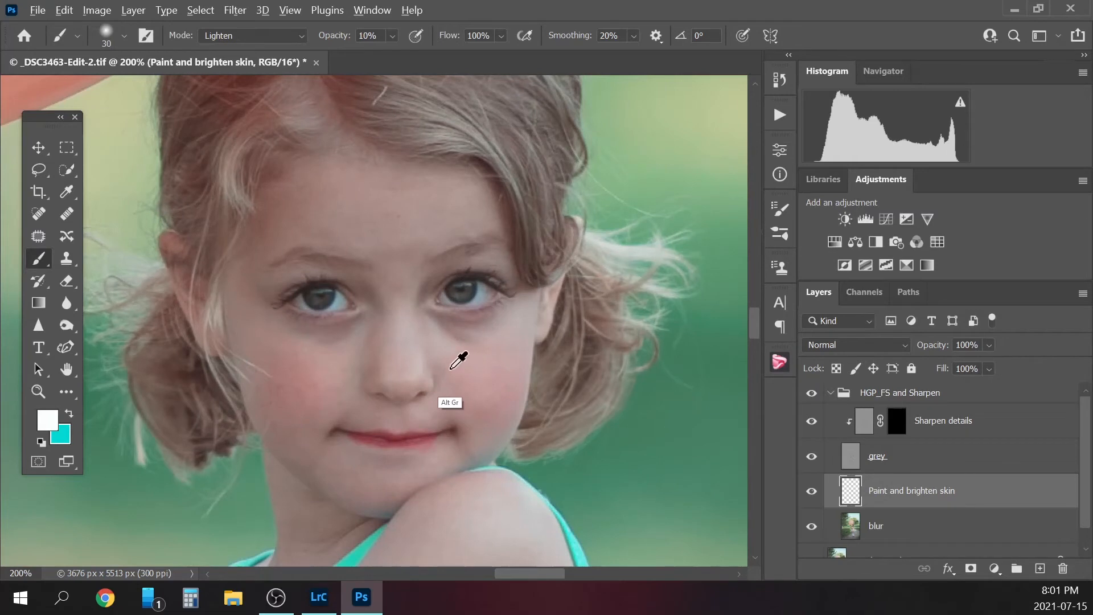
alt+click(458, 363)
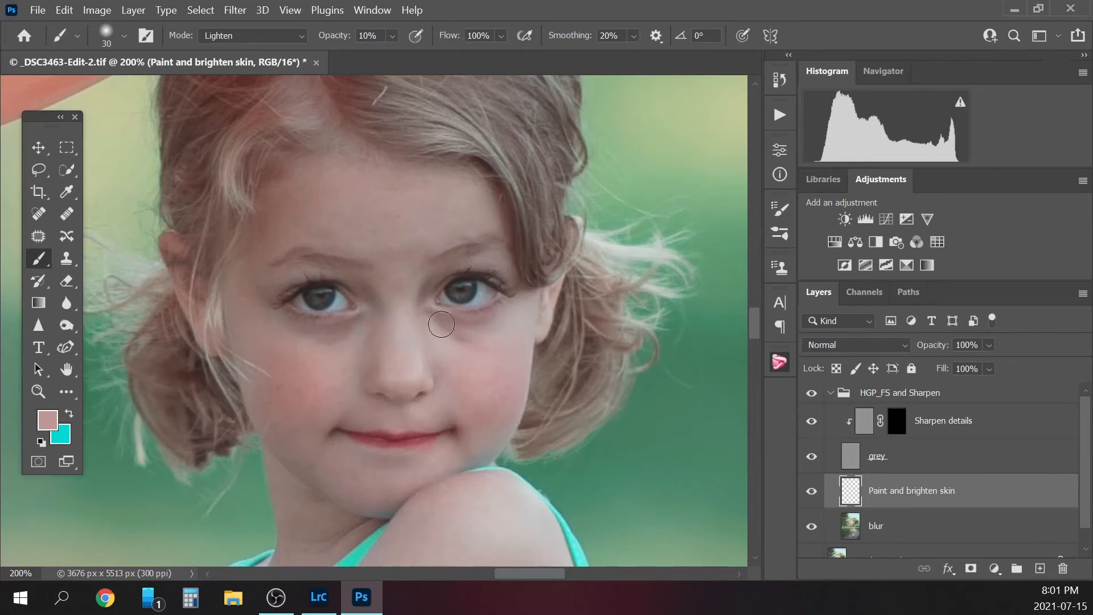
mouse_move(435, 328)
mouse_down()
mouse_move(481, 335)
mouse_move(454, 321)
mouse_up()
click(812, 492)
click(812, 491)
key(alt)
alt+click(409, 319)
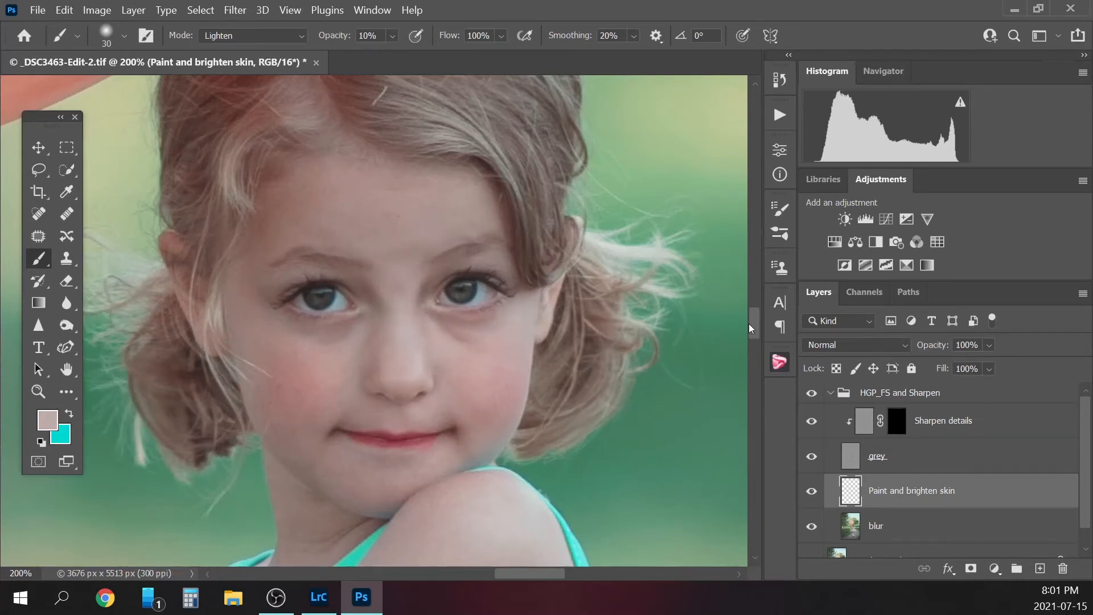
Brighten the leg skin using a sampled leg tone and a 100 px brush, and compare the layer hidden and shown
mouse_move(751, 328)
mouse_down()
mouse_move(755, 359)
mouse_move(753, 335)
mouse_up()
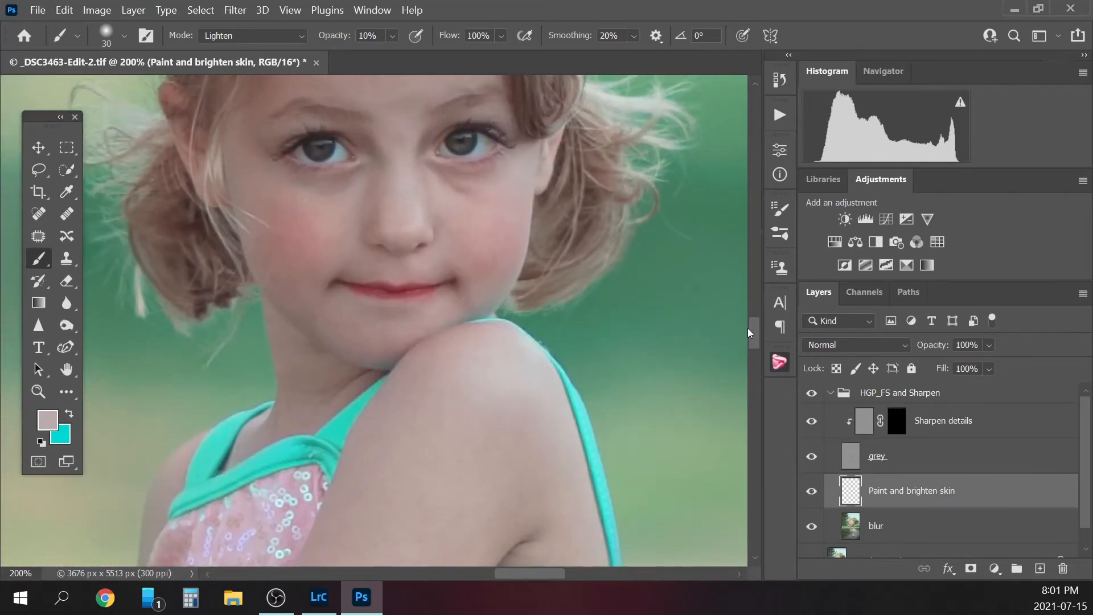
key(ctrl+minus)
key(ctrl+minus)
key(ctrl+minus)
key(ctrl+minus)
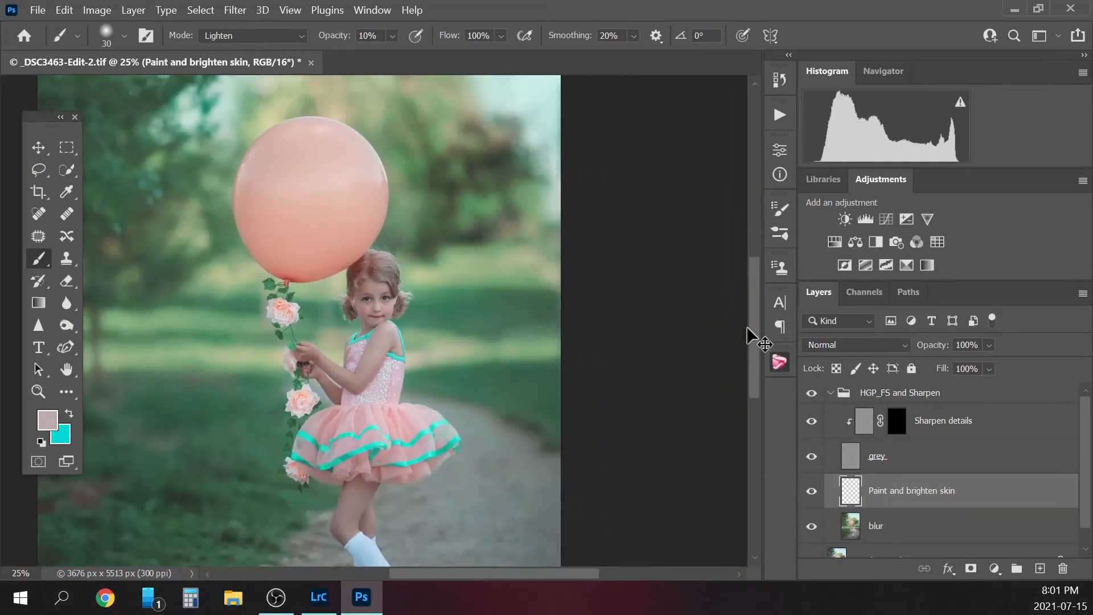
key(ctrl+minus)
key(ctrl+plus)
scroll(731, 341, down, 3)
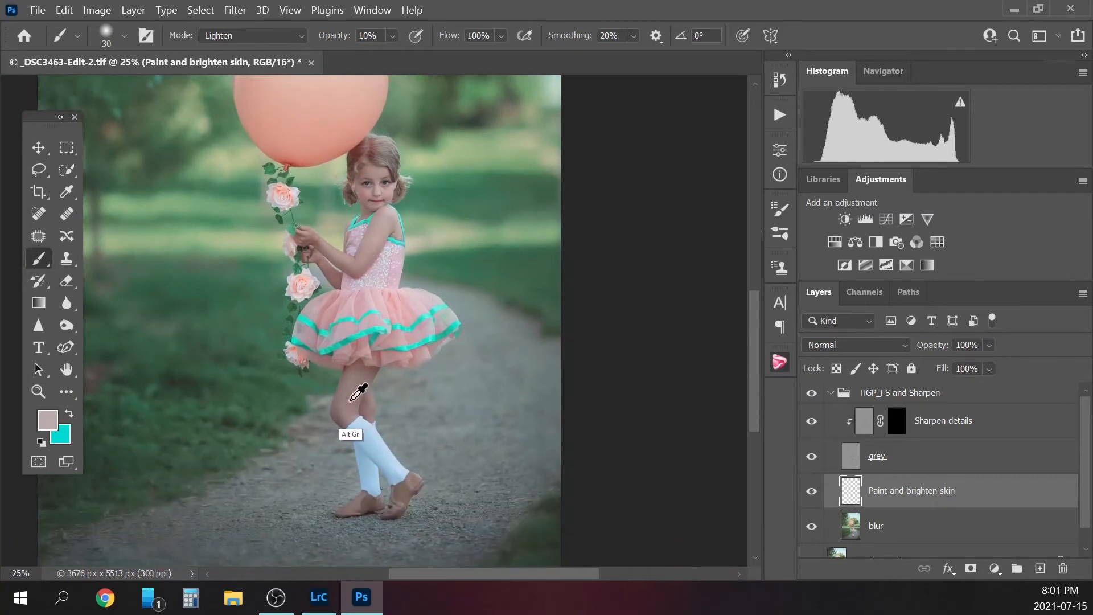
alt+click(348, 396)
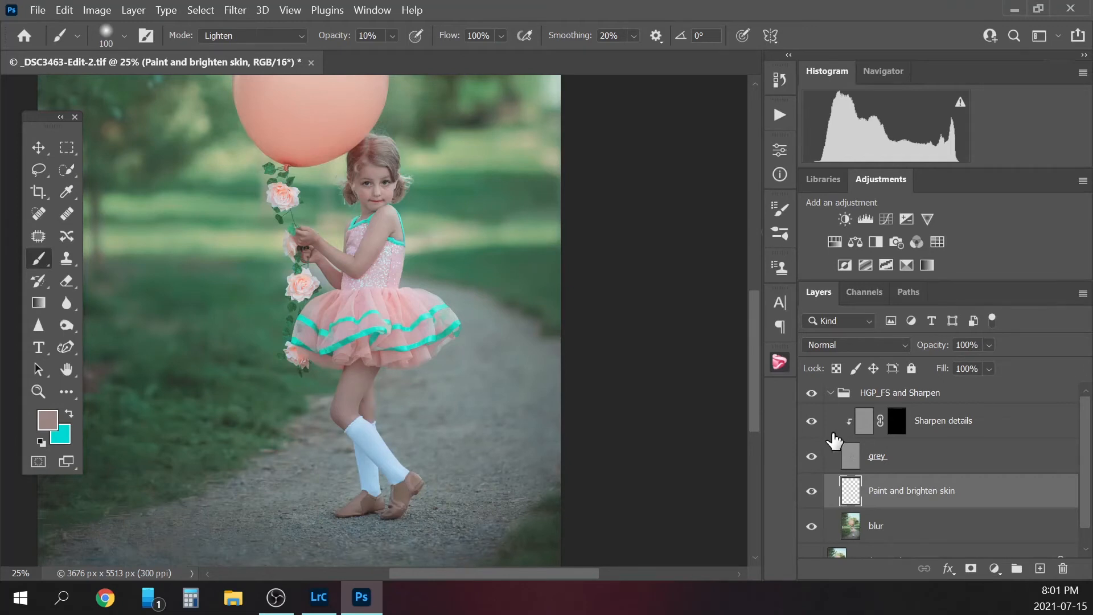
click(812, 492)
click(812, 492)
Select the grey layer and remove the light stray mark in the girl's hair with the Spot Healing Brush
click(880, 458)
click(38, 216)
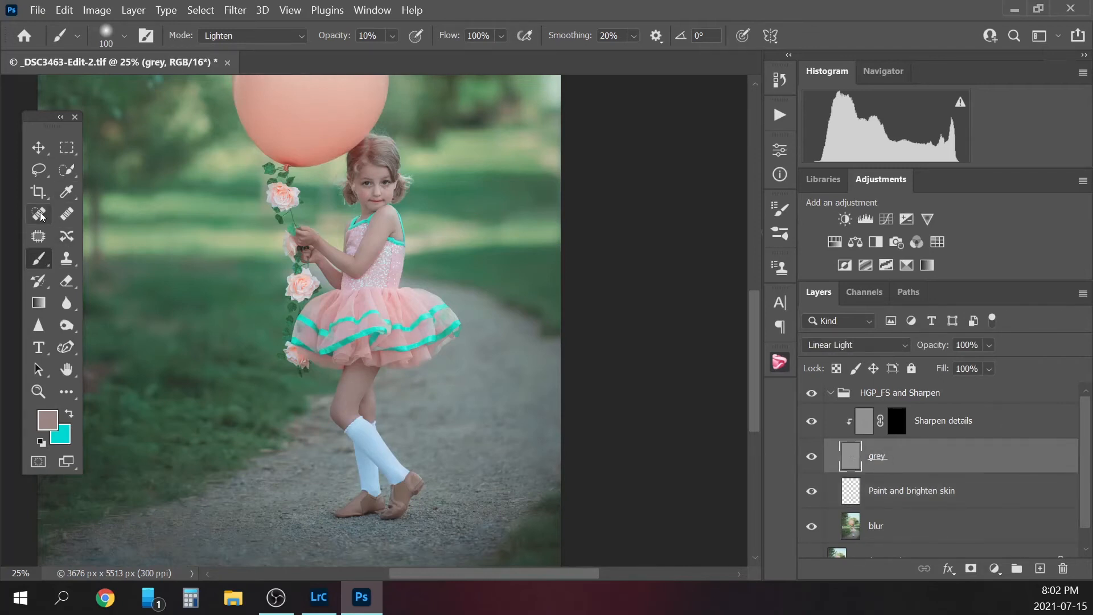
key(ctrl+plus)
key(ctrl+plus)
key(ctrl+plus)
key(ctrl+plus)
key(ctrl+plus)
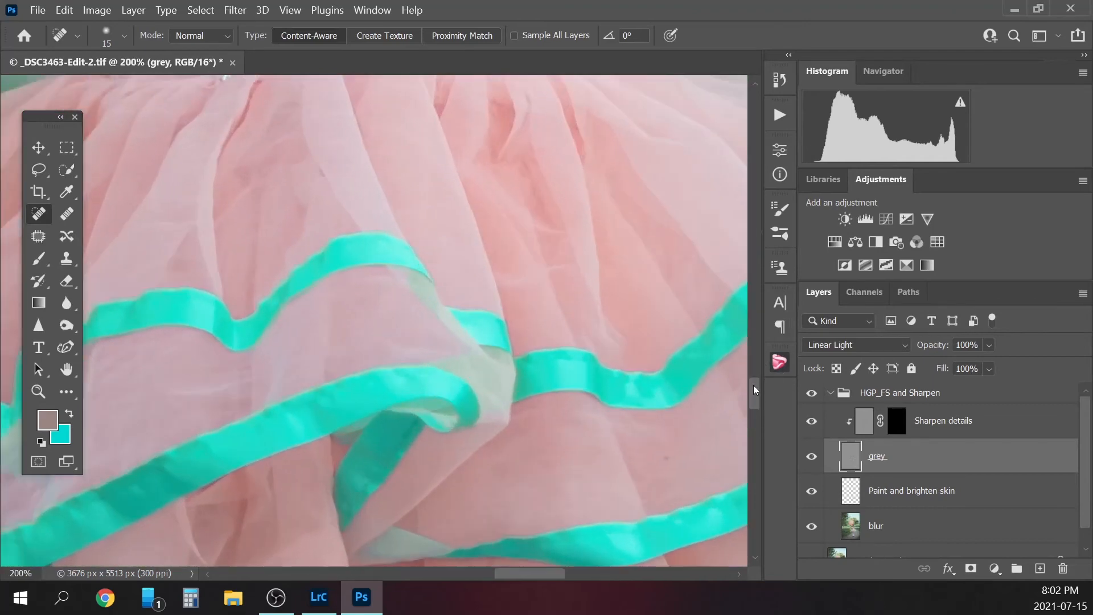
drag(756, 389, 756, 311)
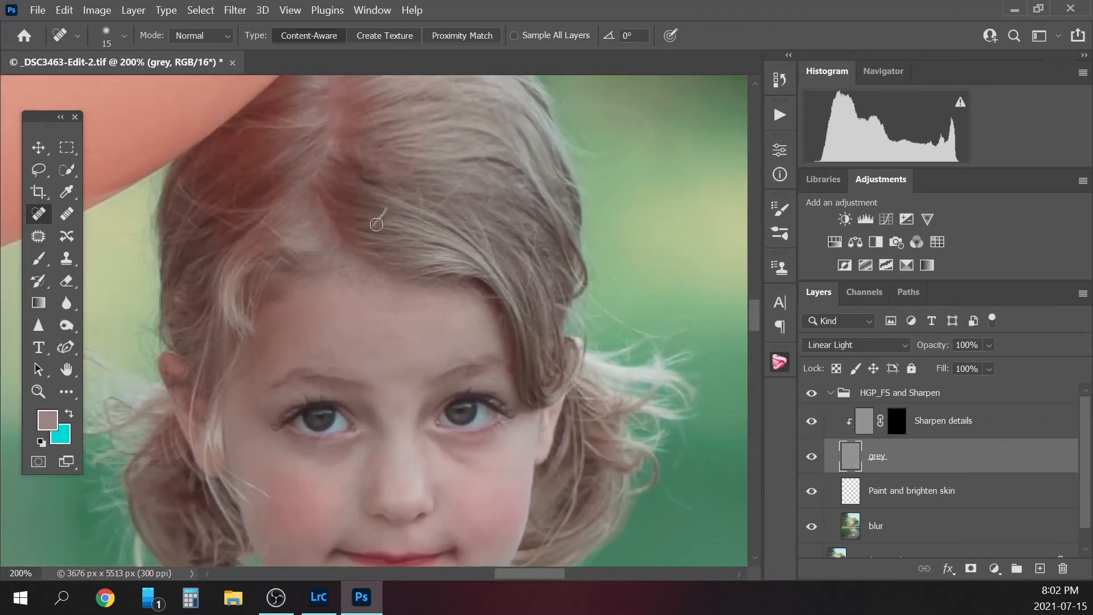
drag(381, 211, 391, 208)
Heal the marks on the cheek under the eye and along the neck just below the chin
scroll(756, 316, down, 5)
drag(456, 184, 462, 196)
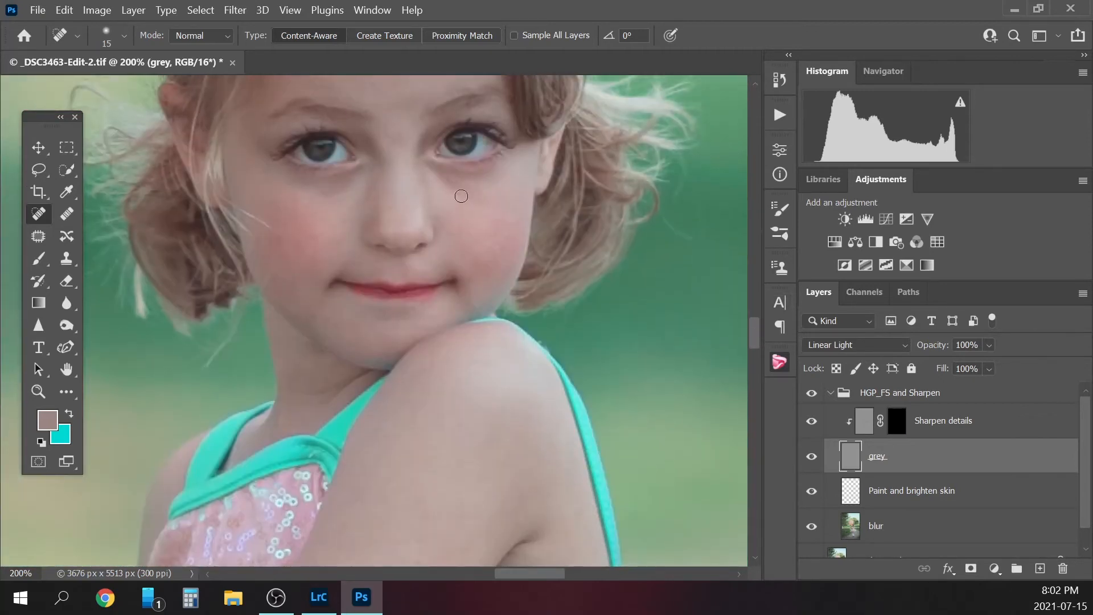
drag(387, 328, 350, 349)
Heal the small skin spots along the upper arm and near the elbow on the grey layer
scroll(752, 340, down, 6)
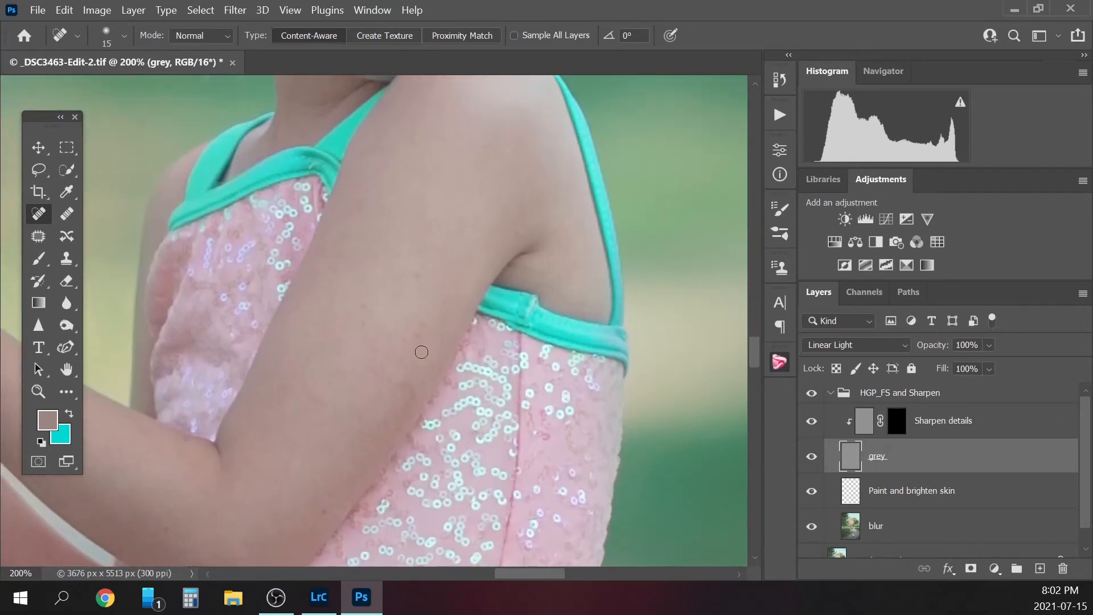
drag(422, 345, 425, 316)
drag(416, 251, 424, 259)
click(418, 391)
drag(340, 493, 364, 467)
scroll(388, 446, down, 2)
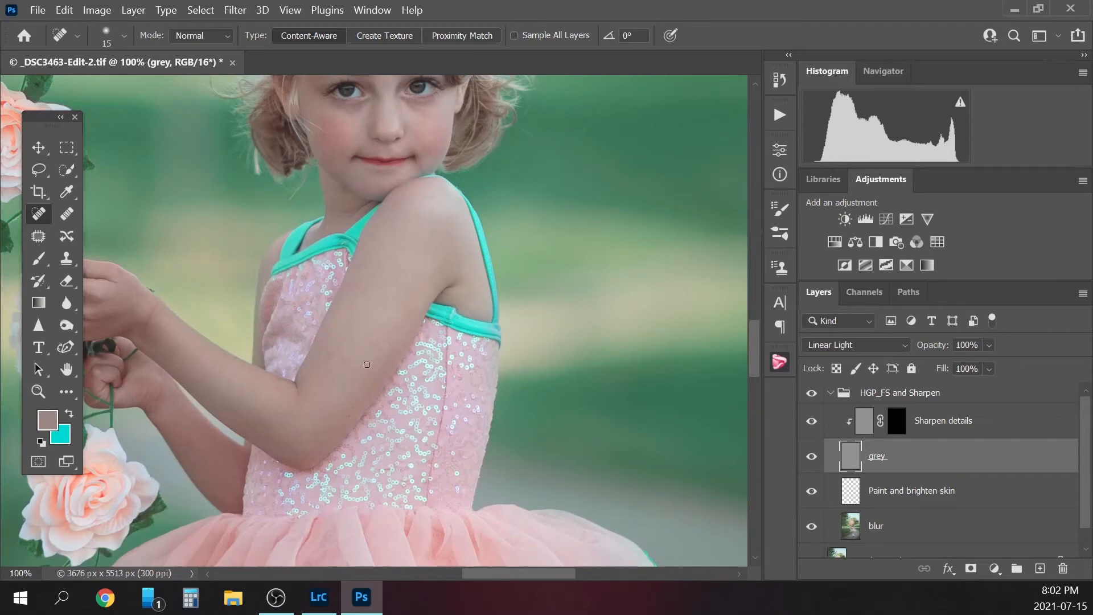
drag(352, 363, 353, 362)
Examine the skirt, legs, socks and shoes for remaining blemishes, keeping the grey layer selected
scroll(756, 380, down, 3)
scroll(752, 379, down, 6)
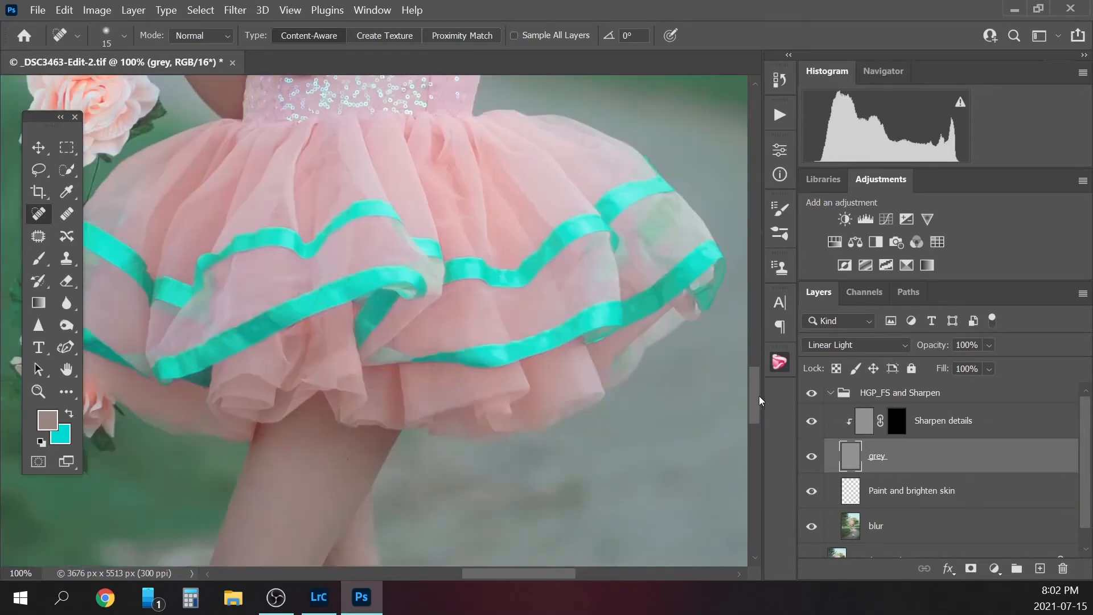
scroll(758, 390, down, 7)
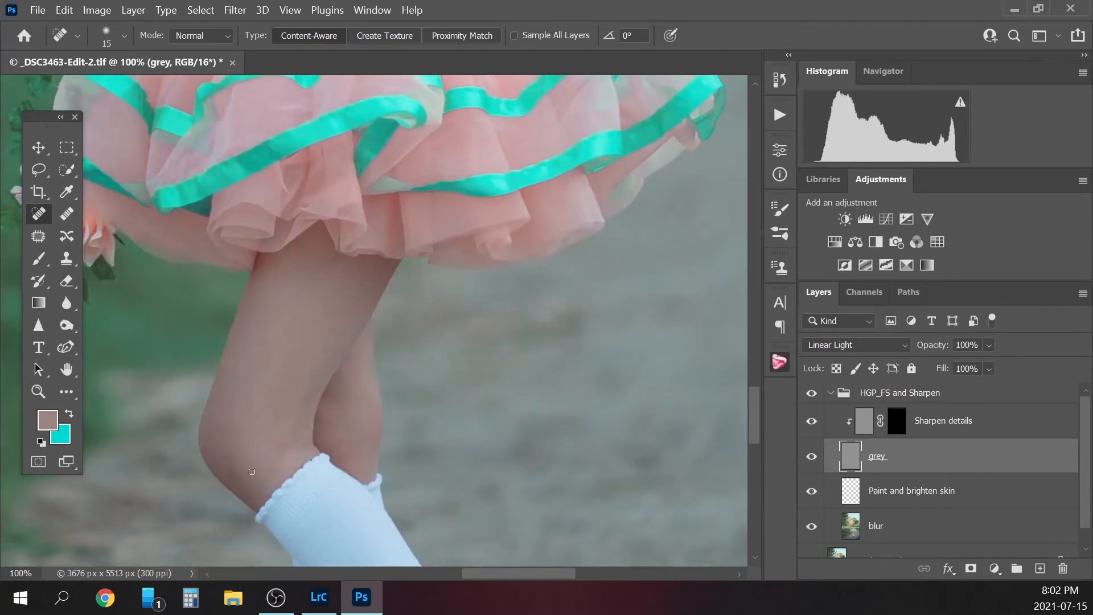
click(897, 421)
scroll(750, 413, up, 3)
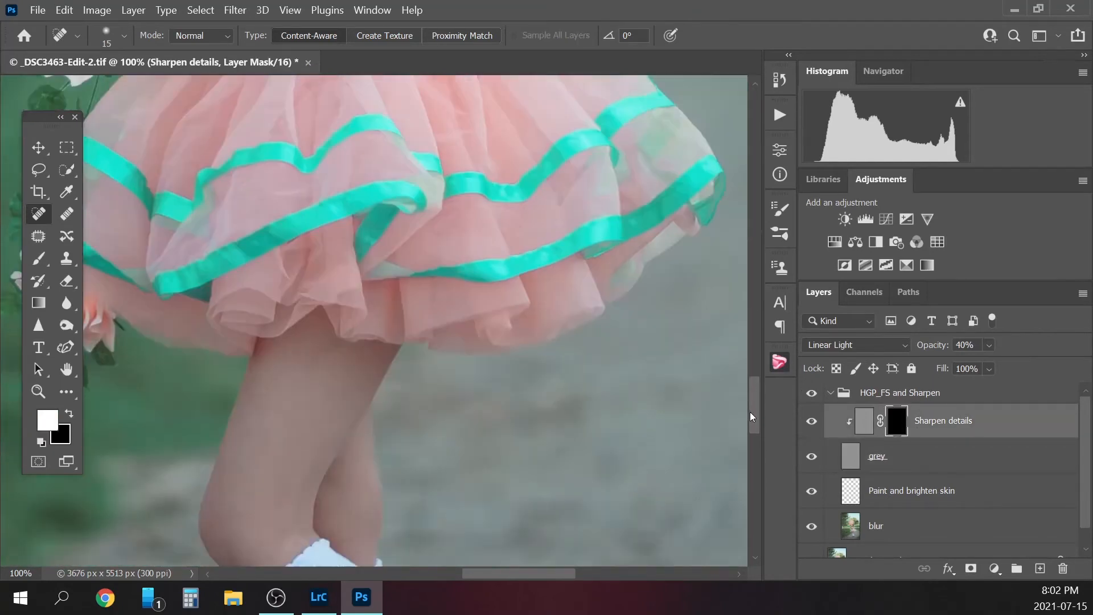
scroll(750, 421, down, 10)
click(859, 458)
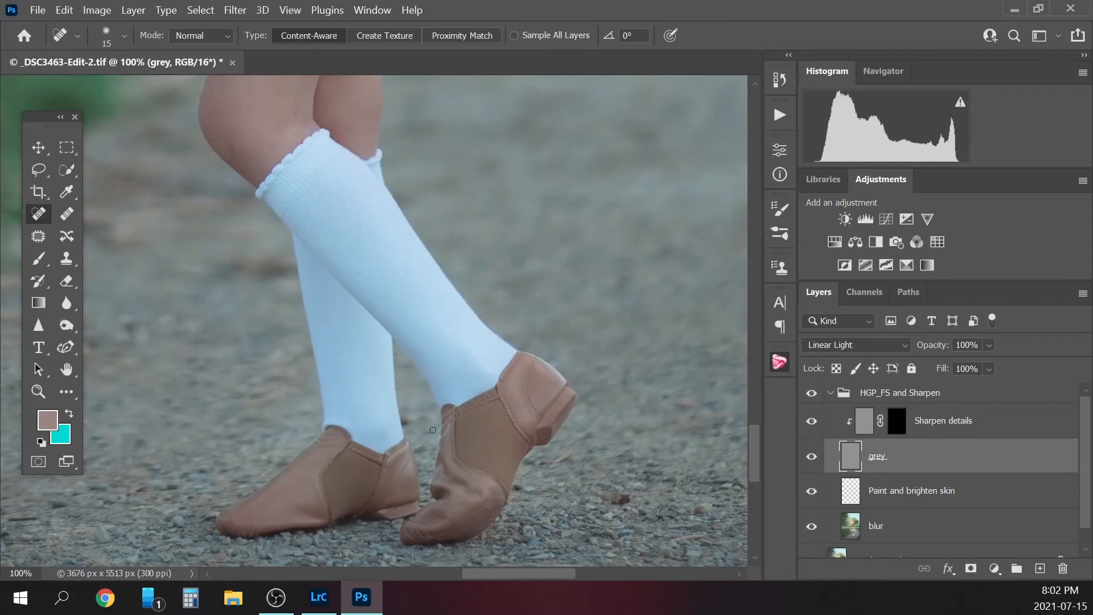
Bring the girl's face into view and make the "Sharpen details" layer mask active
click(897, 423)
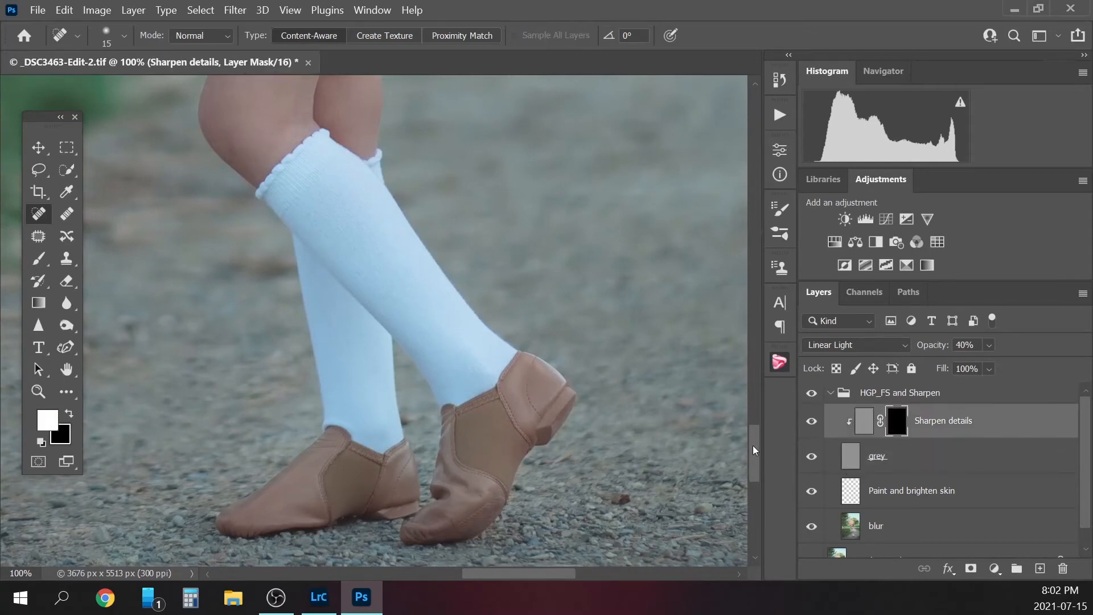
drag(753, 445, 759, 326)
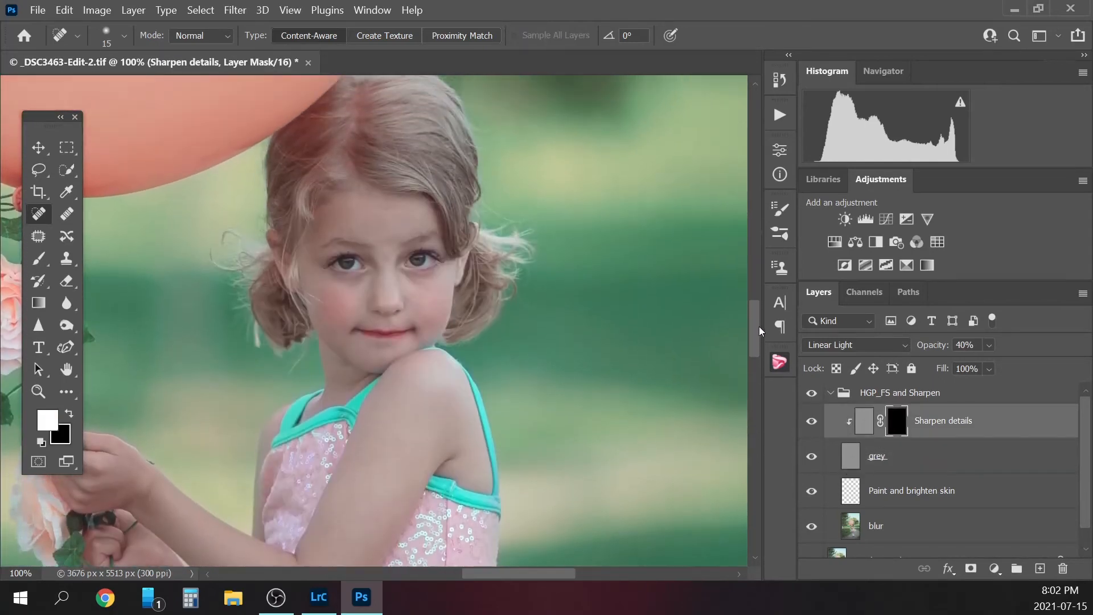
click(855, 463)
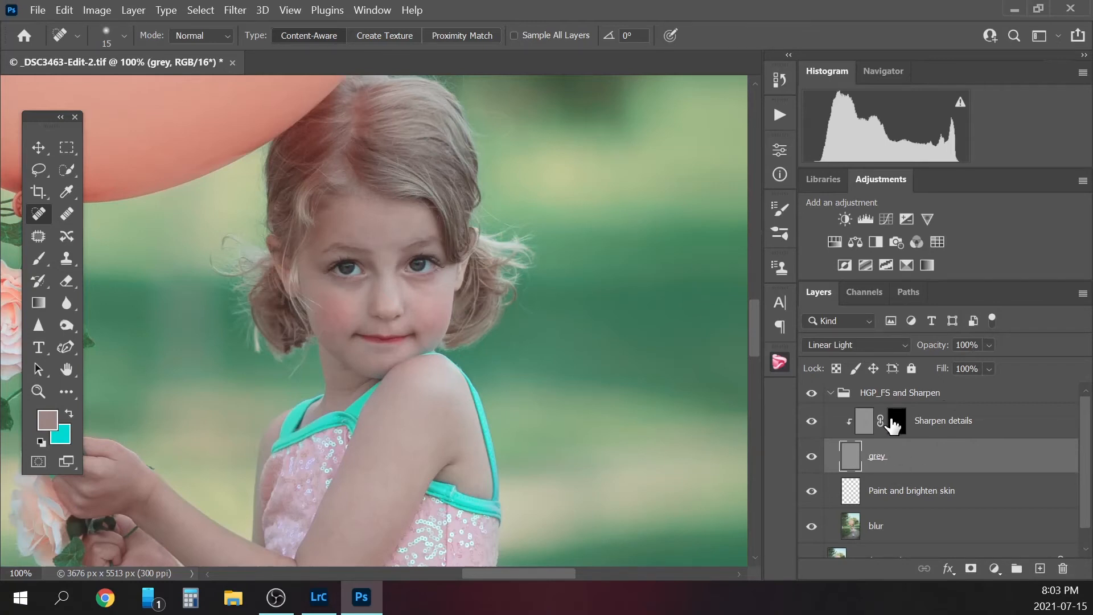
click(898, 420)
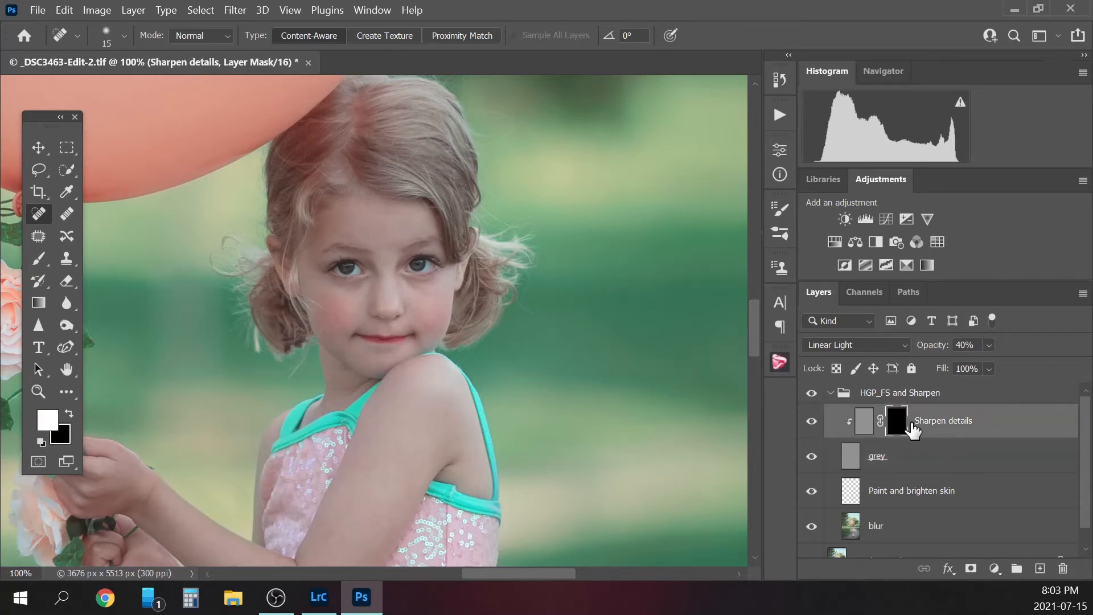
Set up the Brush tool with Normal mode and 100% opacity for painting on the "Sharpen details" mask
double_click(898, 422)
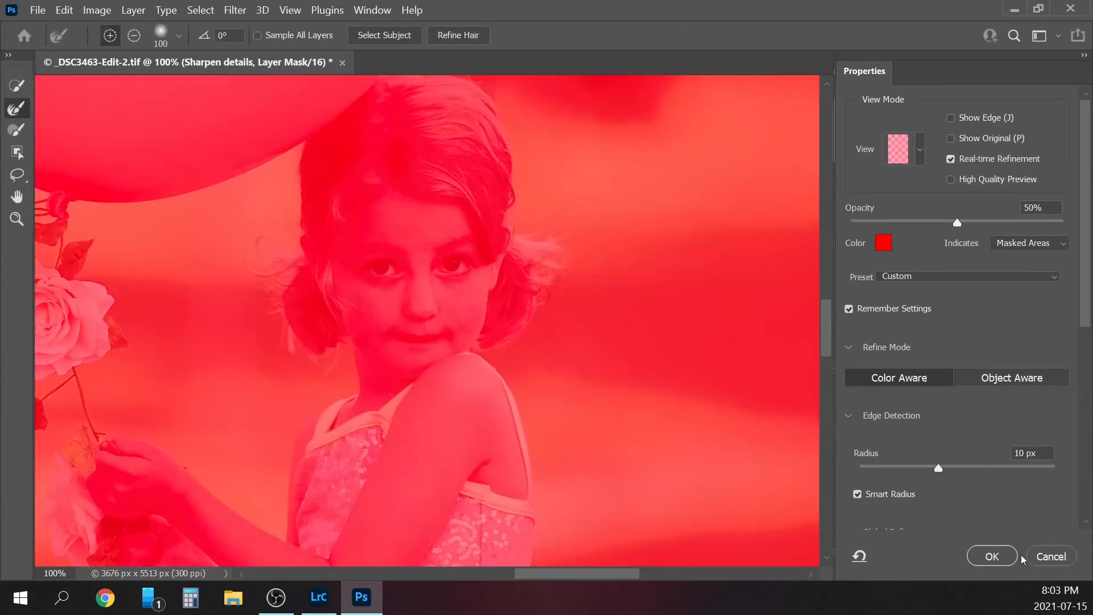
click(1051, 557)
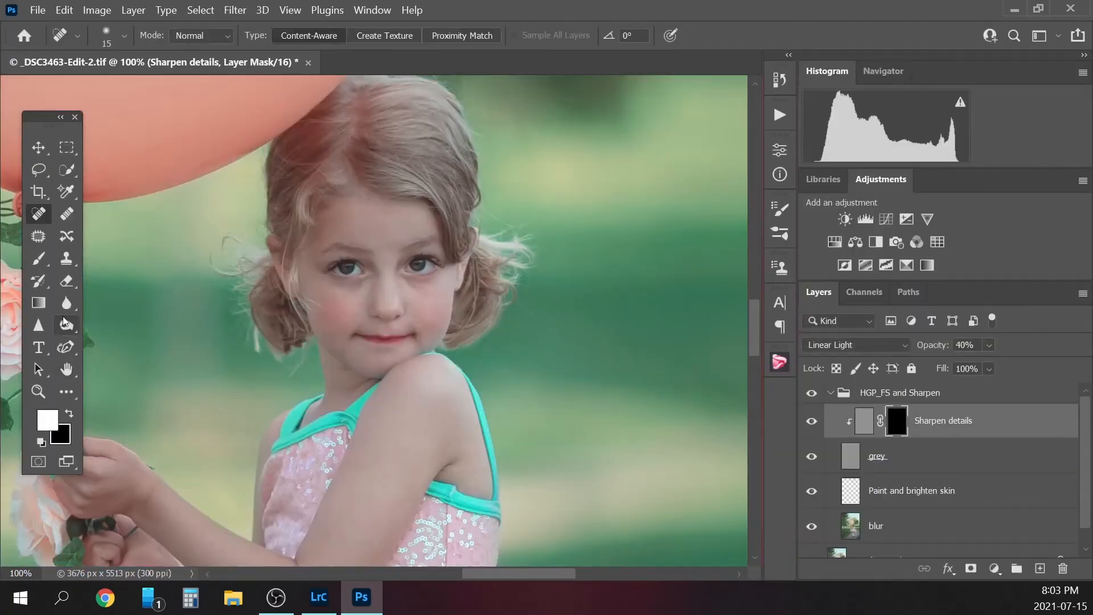
click(40, 261)
click(290, 36)
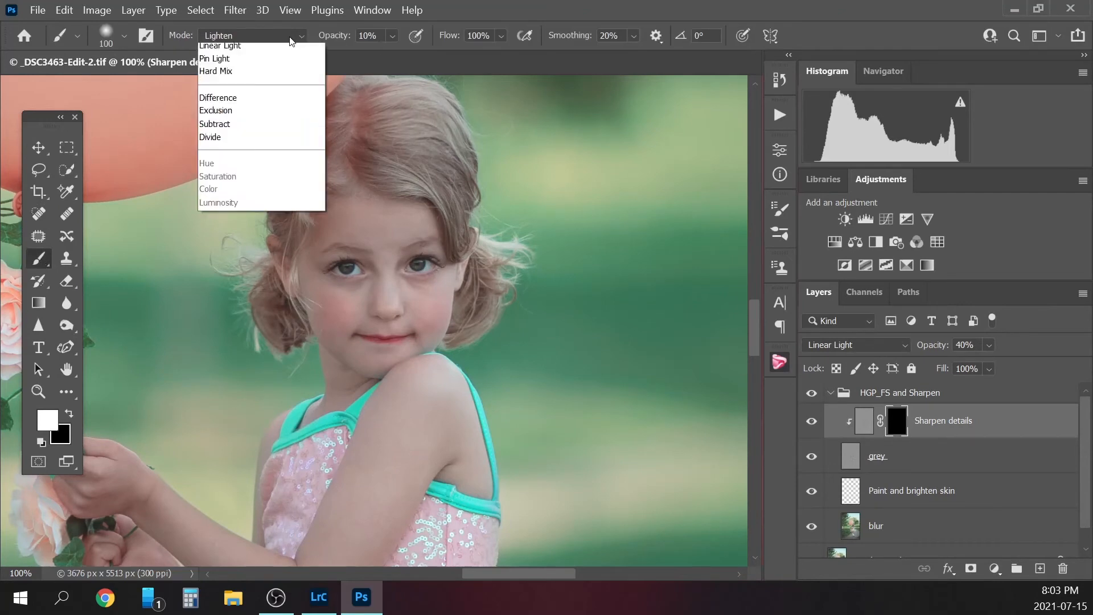
click(234, 48)
click(393, 36)
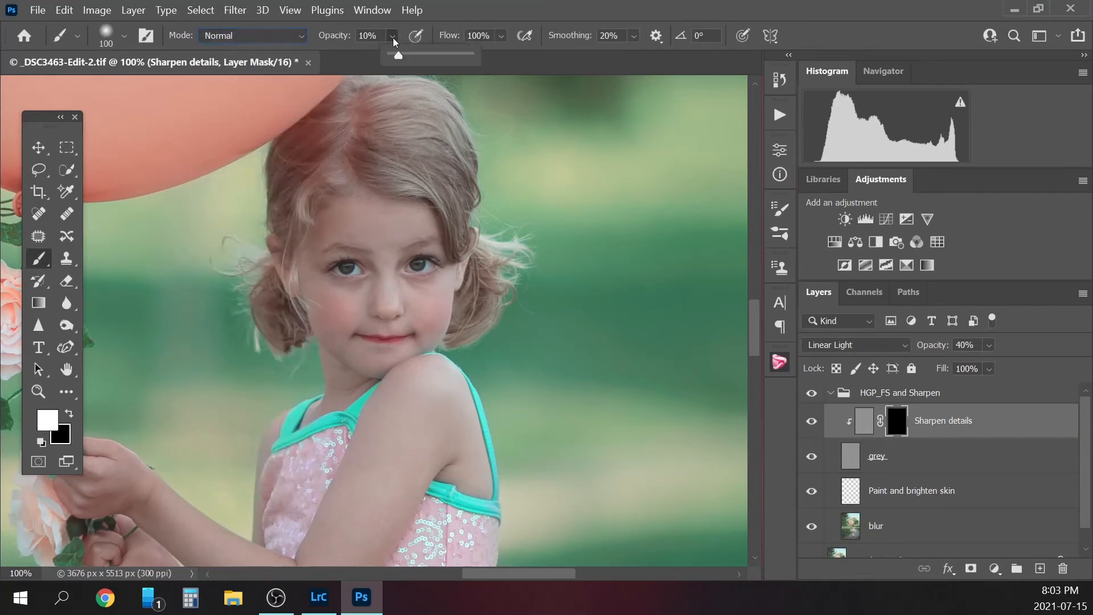
drag(425, 56, 477, 56)
click(397, 37)
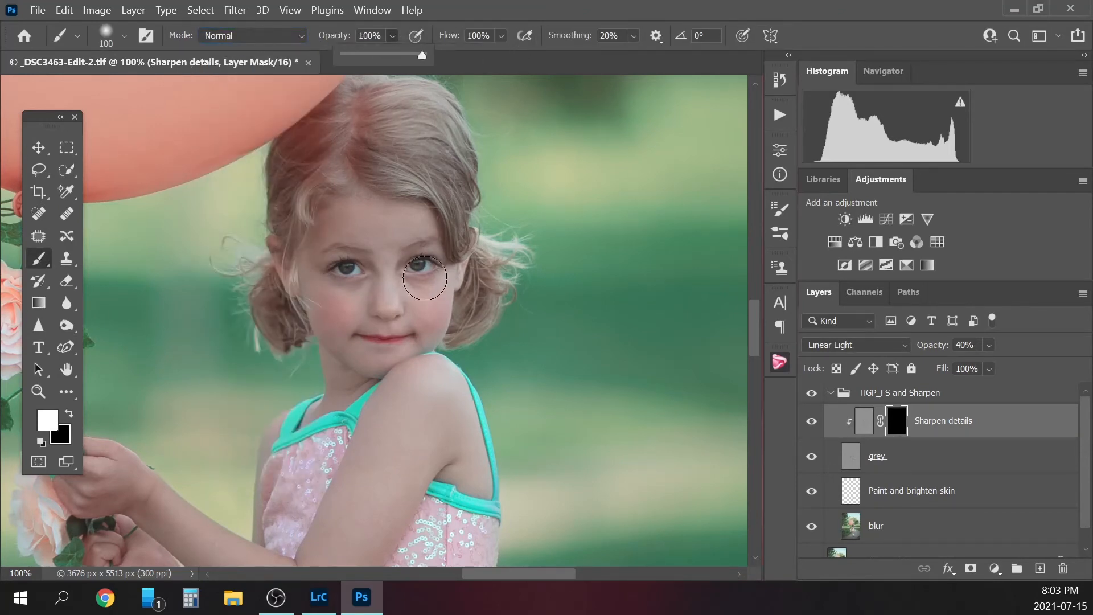
Paint white over both eyes and the lips on the "Sharpen details" mask with a 40 px brush, and set the layer's opacity to 22%
key(bracketleft)
key(bracketleft)
key(bracketleft)
key(bracketleft)
key(bracketleft)
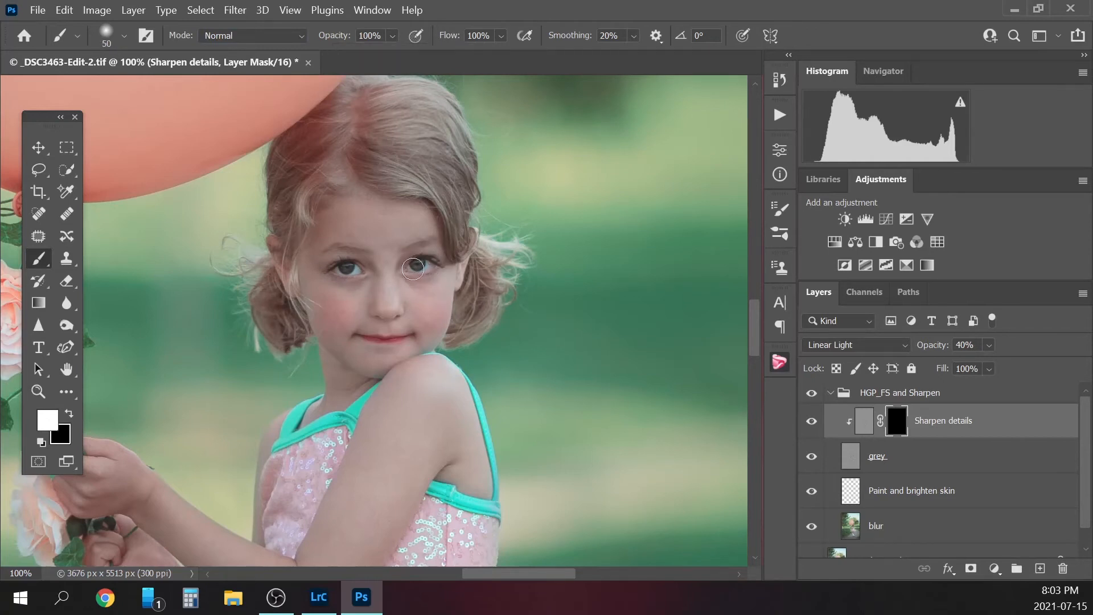
drag(409, 271, 438, 260)
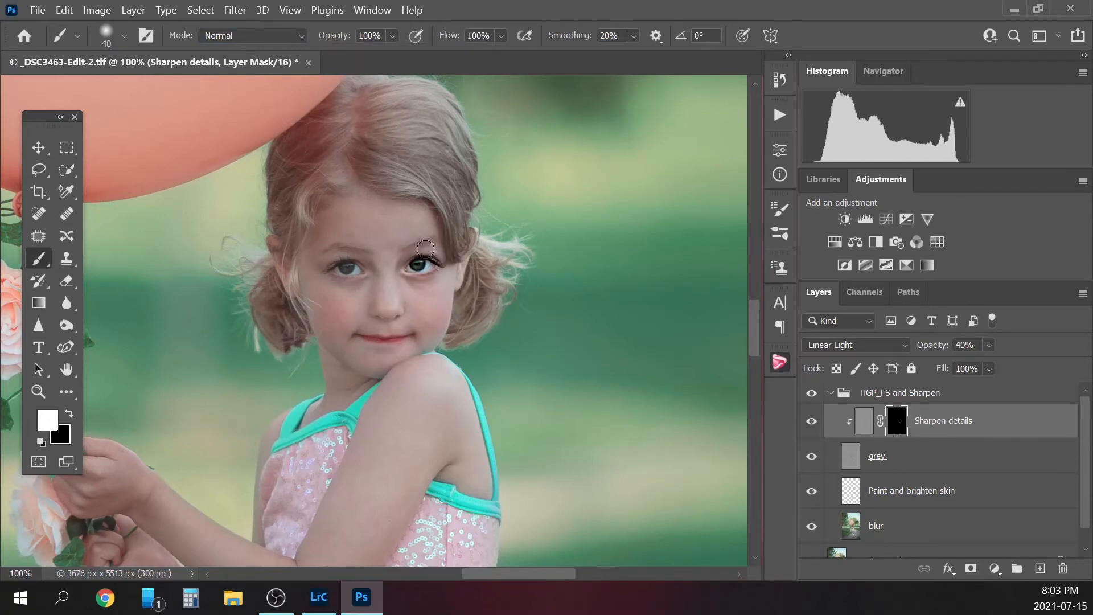
mouse_move(362, 253)
mouse_down()
mouse_move(330, 271)
mouse_move(354, 274)
mouse_move(374, 259)
mouse_up()
mouse_move(379, 317)
mouse_down()
mouse_move(401, 314)
mouse_move(368, 340)
mouse_move(417, 335)
mouse_up()
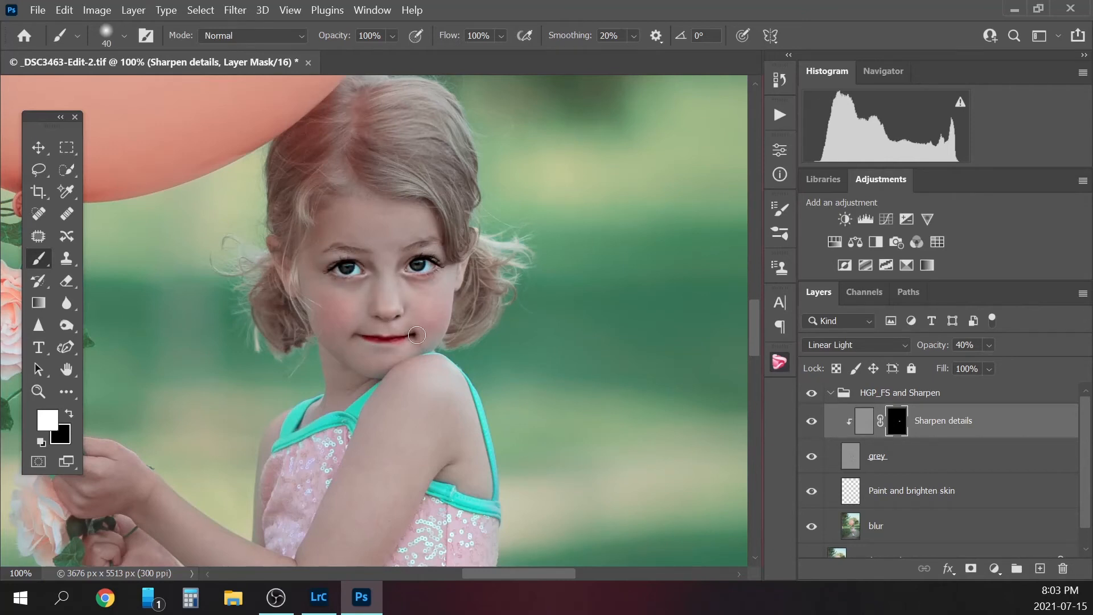
click(989, 345)
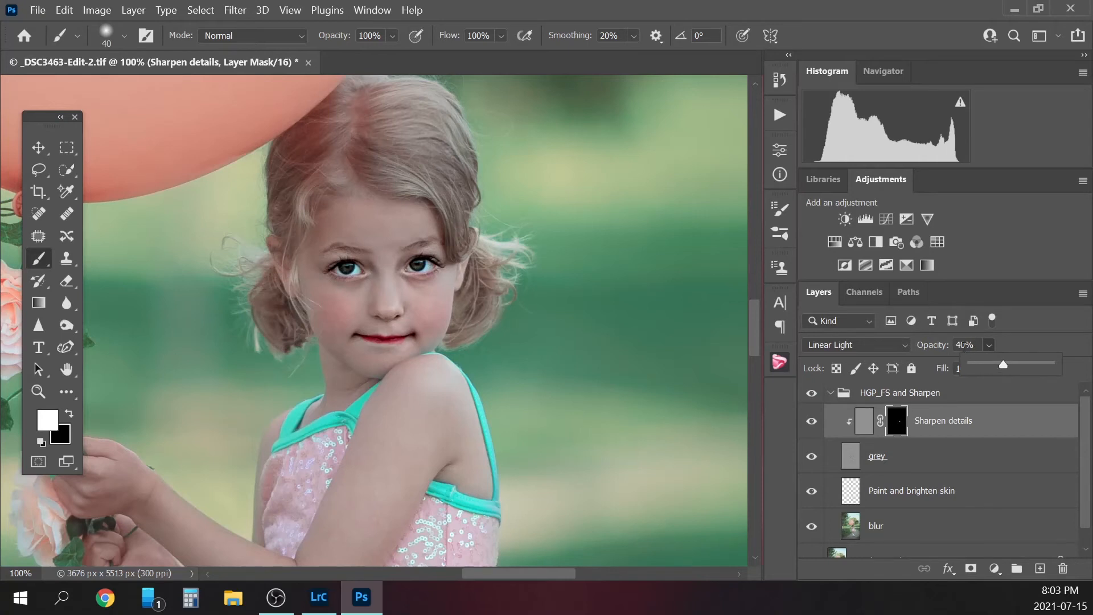
drag(996, 366, 992, 365)
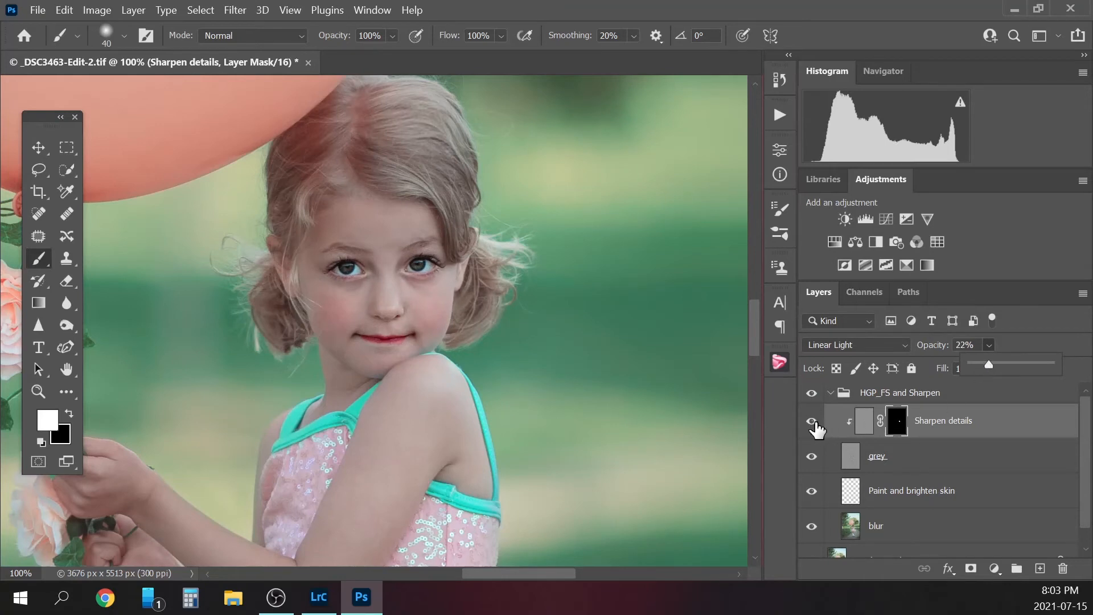
Collapse the "HGP_FS and Sharpen" group and switch its visibility off and on to compare the retouch before and after
click(830, 394)
click(813, 394)
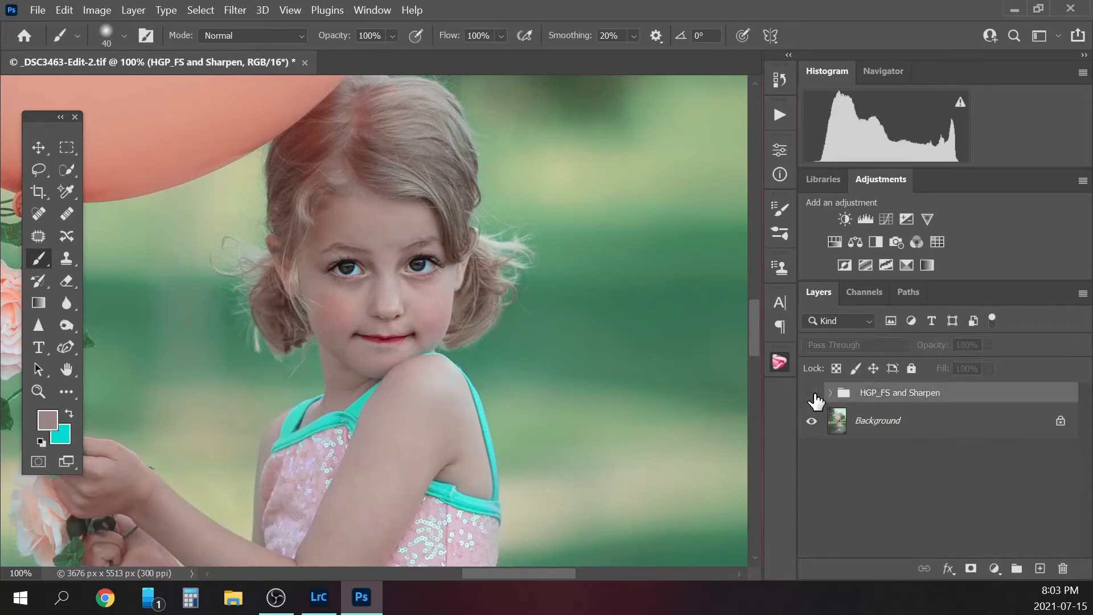
click(812, 393)
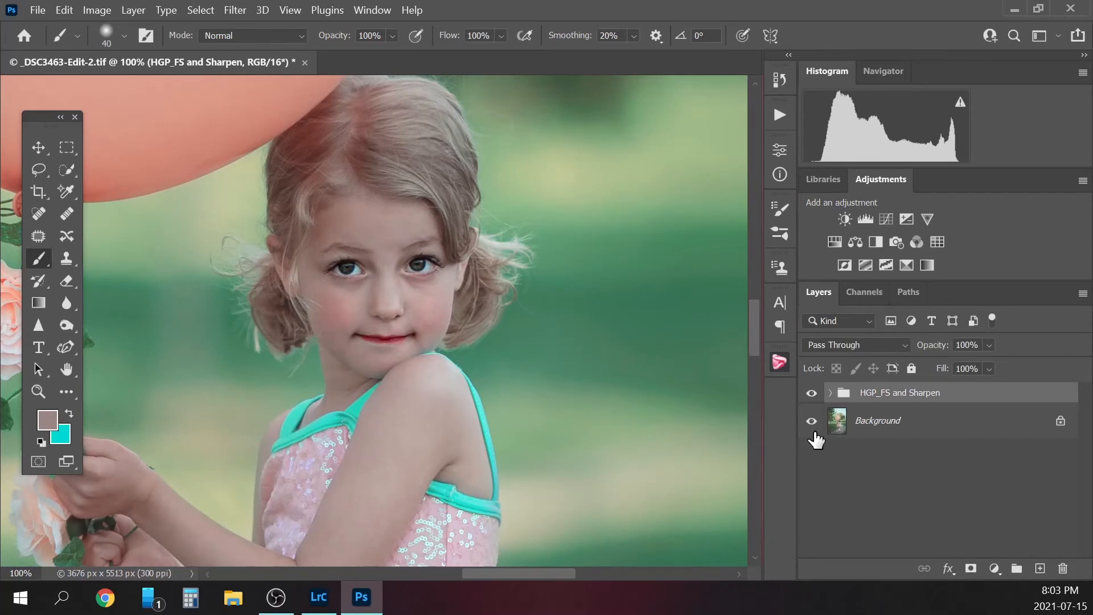
key(ctrl+minus)
click(813, 393)
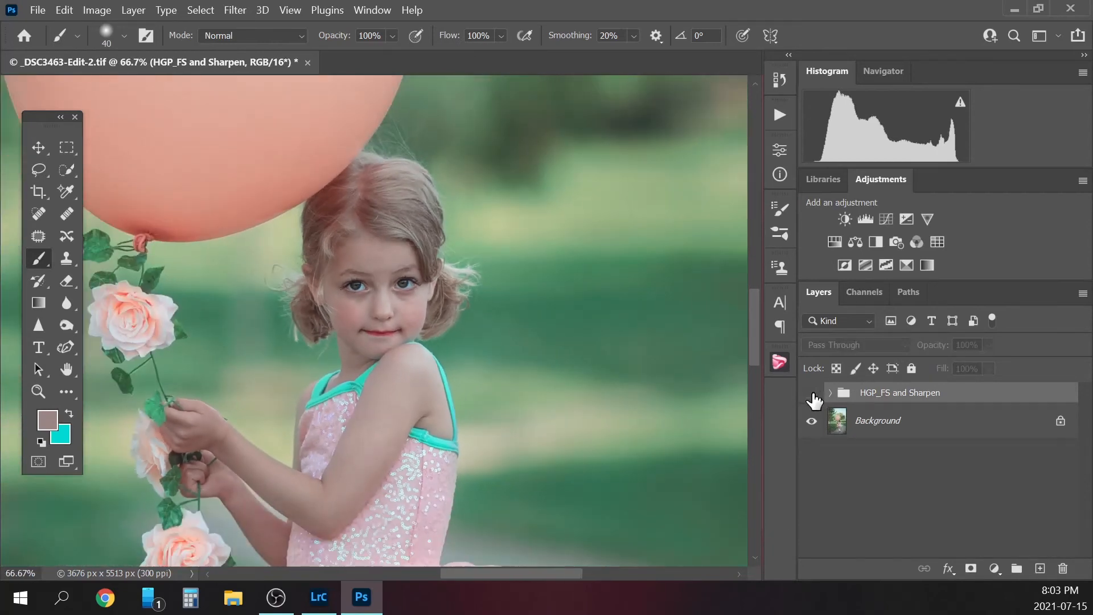
click(813, 393)
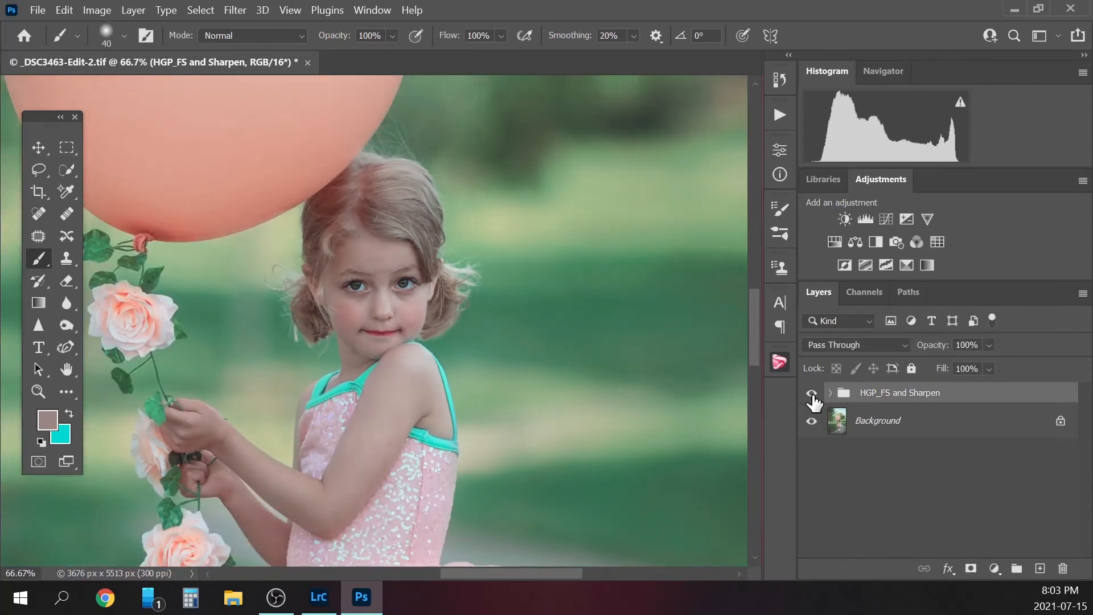
Flatten the image so the retouching group merges into the Background layer
click(956, 421)
right_click(951, 433)
click(1020, 364)
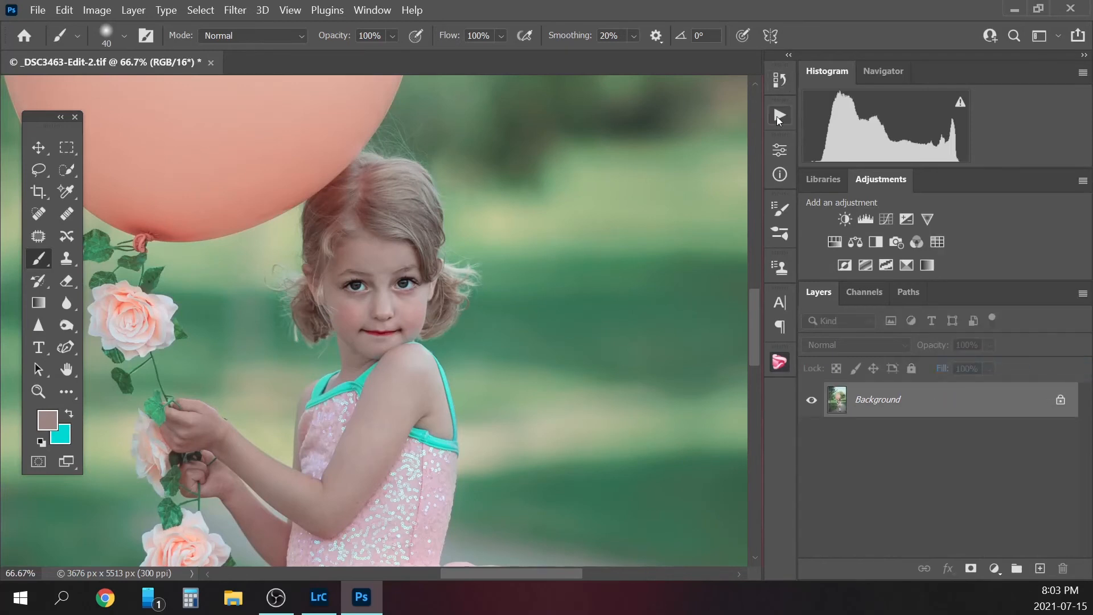
Run the "Light Creamy Skin Foundation" action and dismiss its painting instructions
click(780, 116)
scroll(758, 275, down, 2)
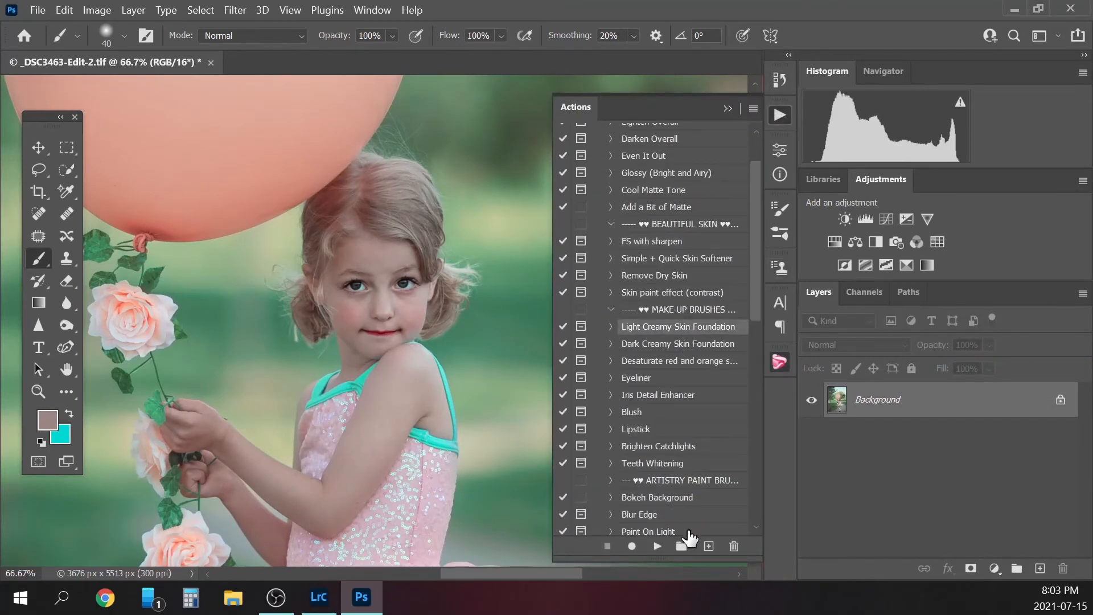
click(658, 546)
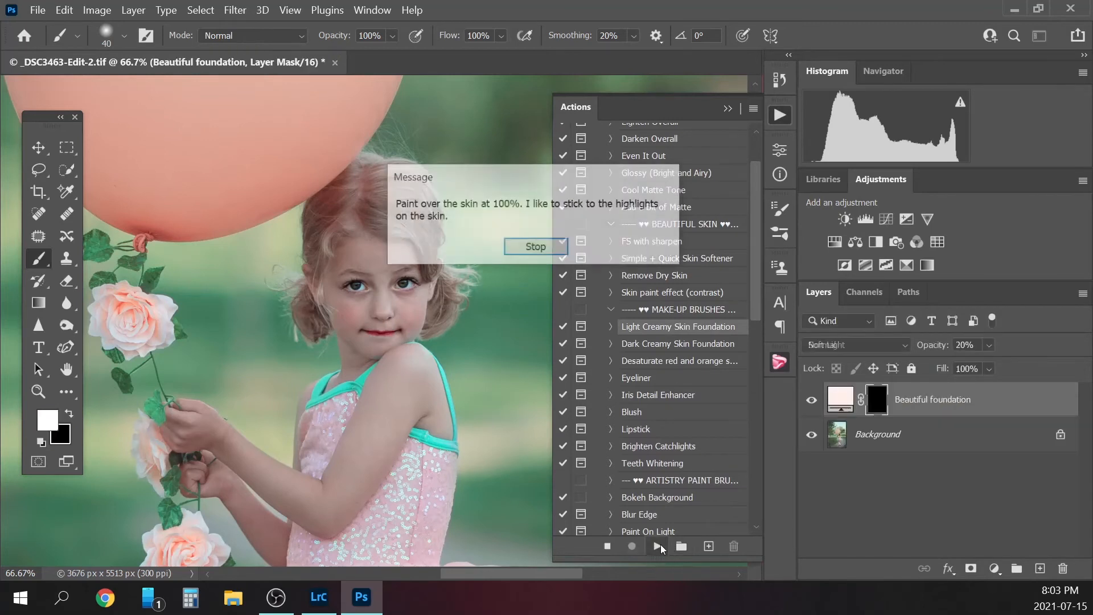
click(541, 247)
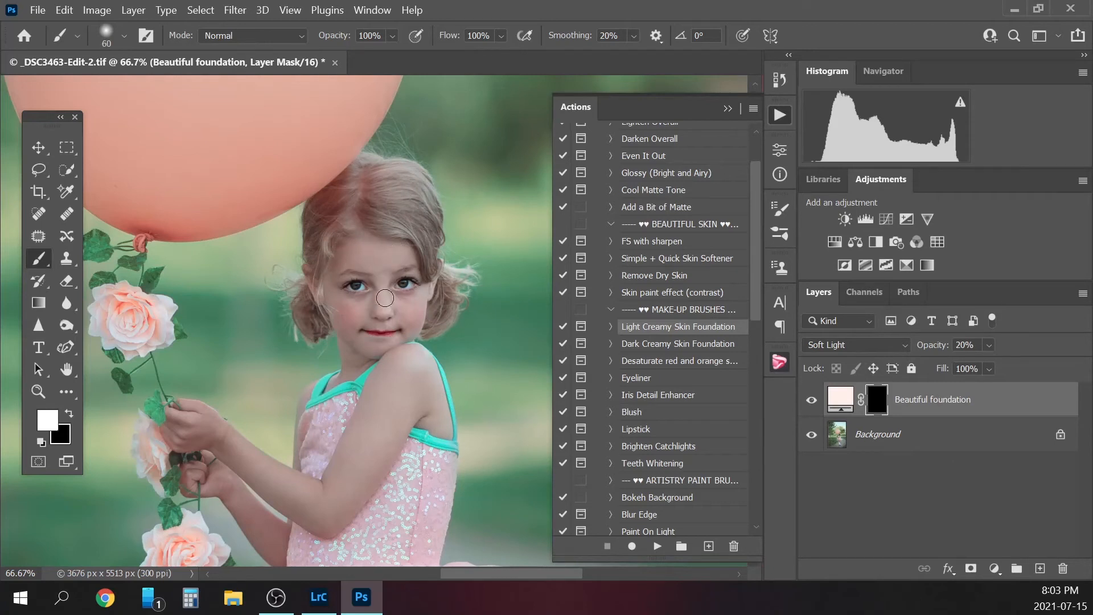
Paint the foundation mask over the face and the upper arm, enlarging the brush to 150 px for the arm
key(bracketright)
key(bracketright)
key(bracketleft)
key(bracketleft)
key(bracketright)
key(bracketright)
key(bracketright)
key(bracketright)
key(bracketright)
drag(343, 496, 395, 403)
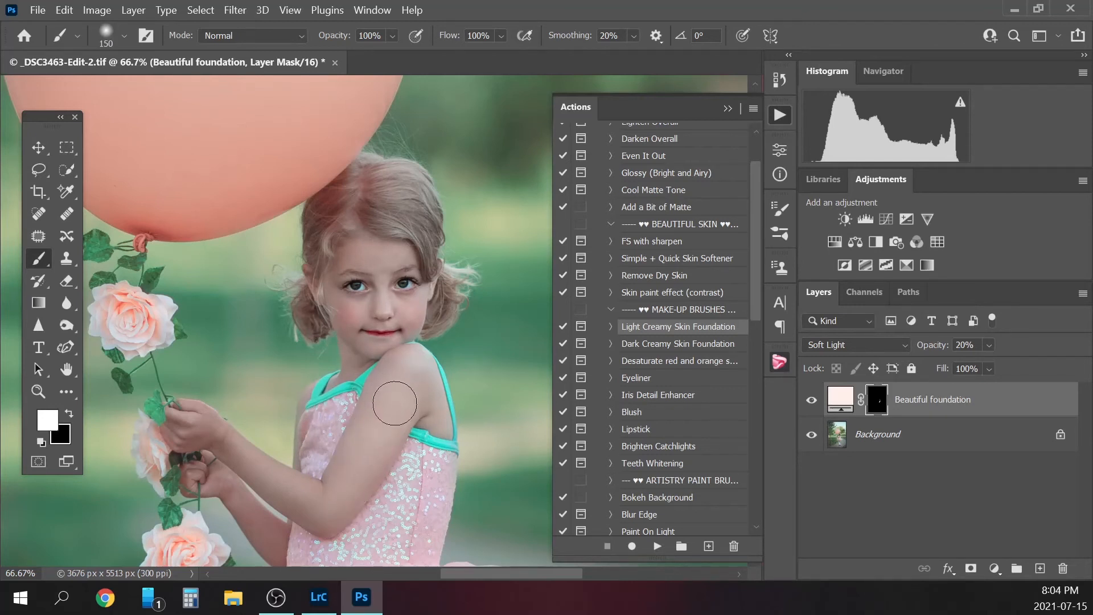
Reduce the brush to 90 px and paint the foundation mask over the wrist and the lower forearm
key(bracketleft)
key(bracketleft)
mouse_move(227, 434)
mouse_down()
mouse_move(329, 512)
mouse_move(217, 432)
mouse_up()
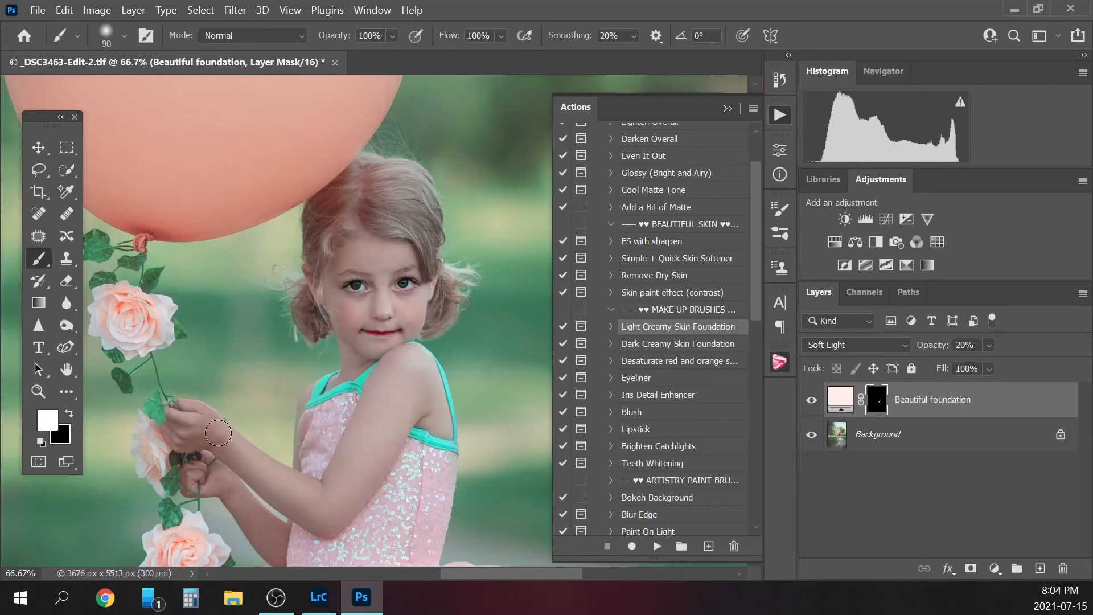
drag(233, 492, 277, 541)
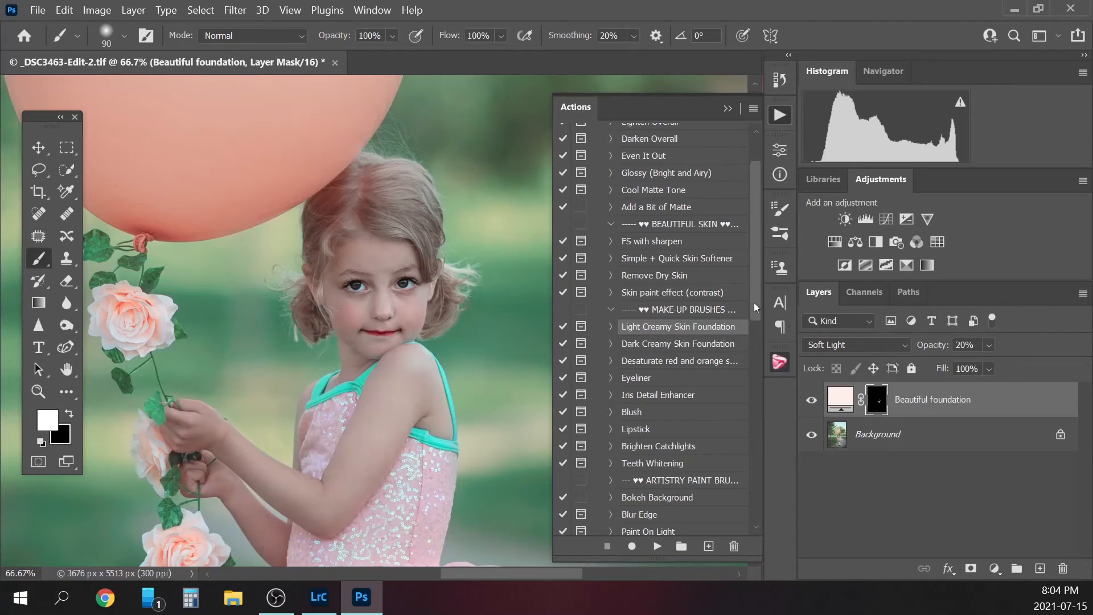
Paint the foundation mask over the legs between skirt and socks, adjusting the brush down to 60 px
drag(756, 313, 758, 354)
click(727, 110)
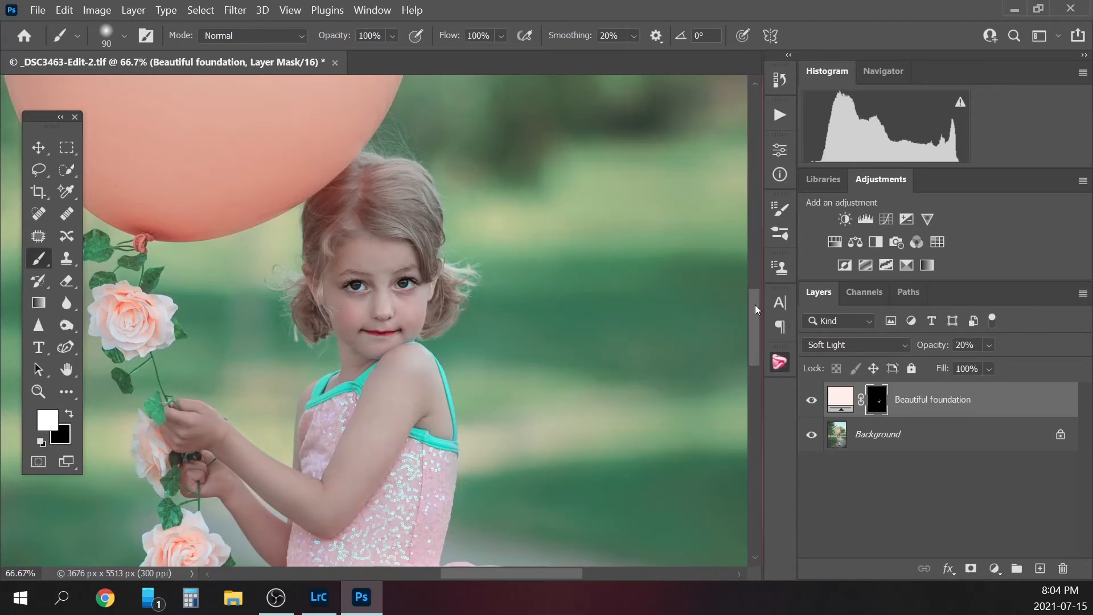
click(780, 114)
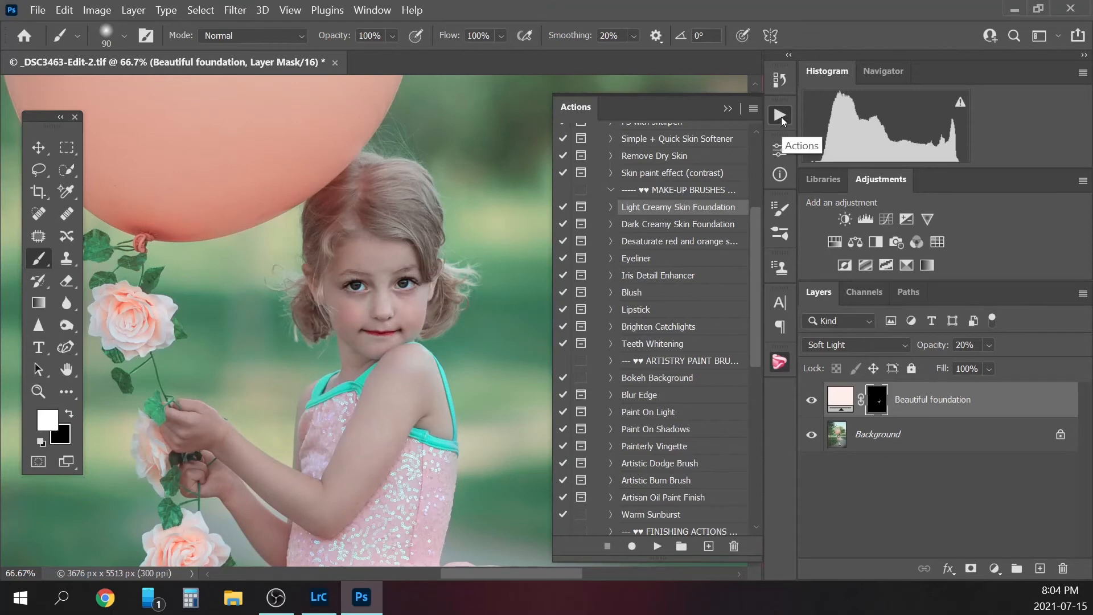
click(780, 115)
drag(757, 313, 756, 378)
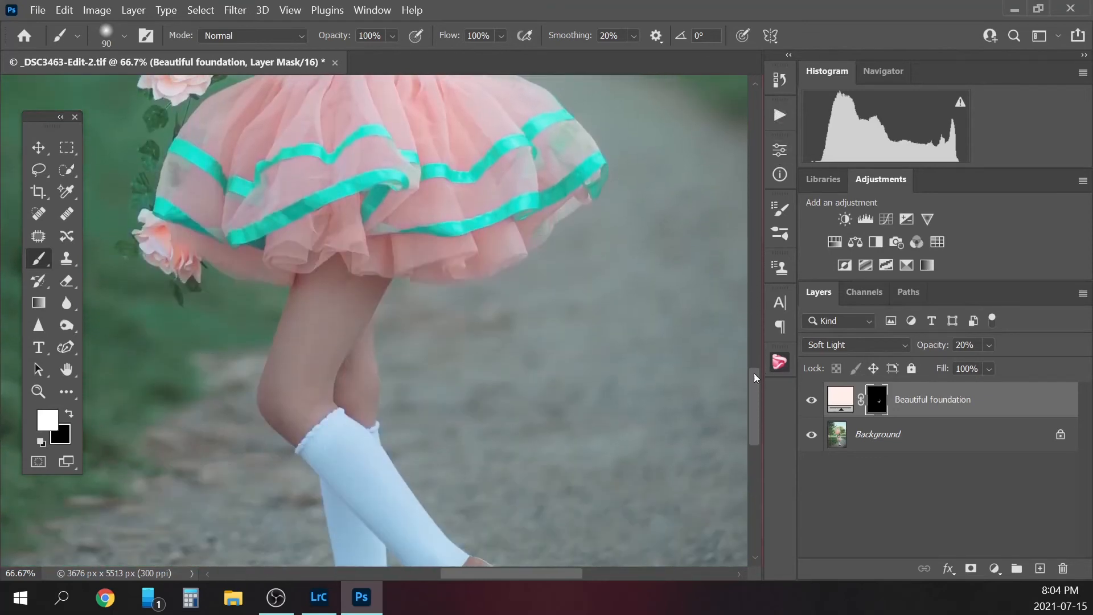
key(bracketright)
key(bracketright)
key(bracketright)
key(bracketright)
key(bracketleft)
key(bracketleft)
key(bracketleft)
key(bracketleft)
key(bracketleft)
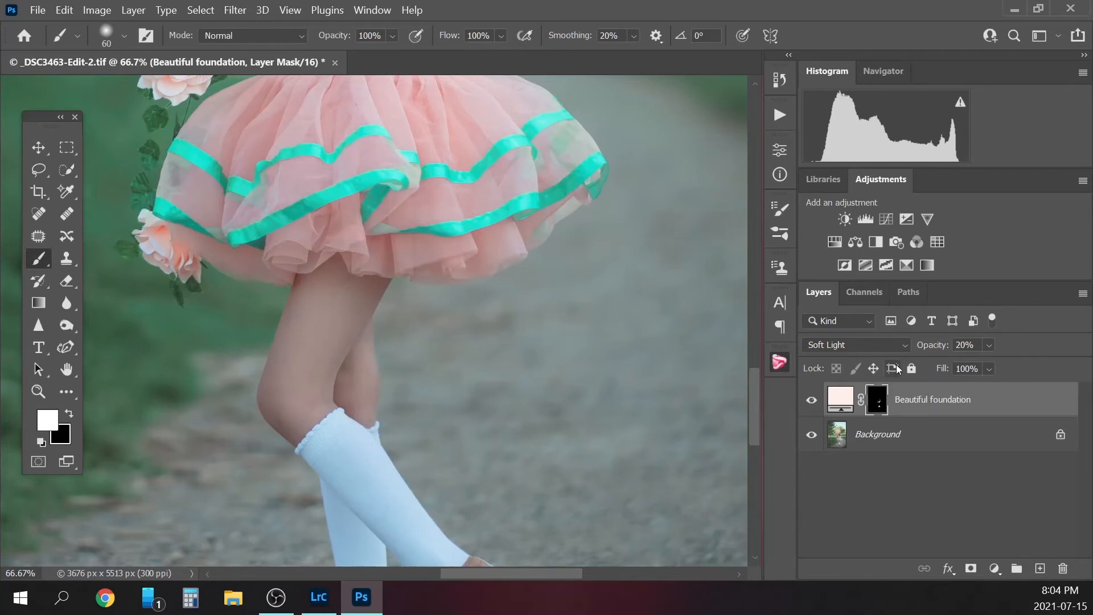
View the whole photo and compare it with and without the "Beautiful foundation" layer
key(ctrl+minus)
key(ctrl+minus)
key(ctrl+minus)
key(ctrl+minus)
key(ctrl+minus)
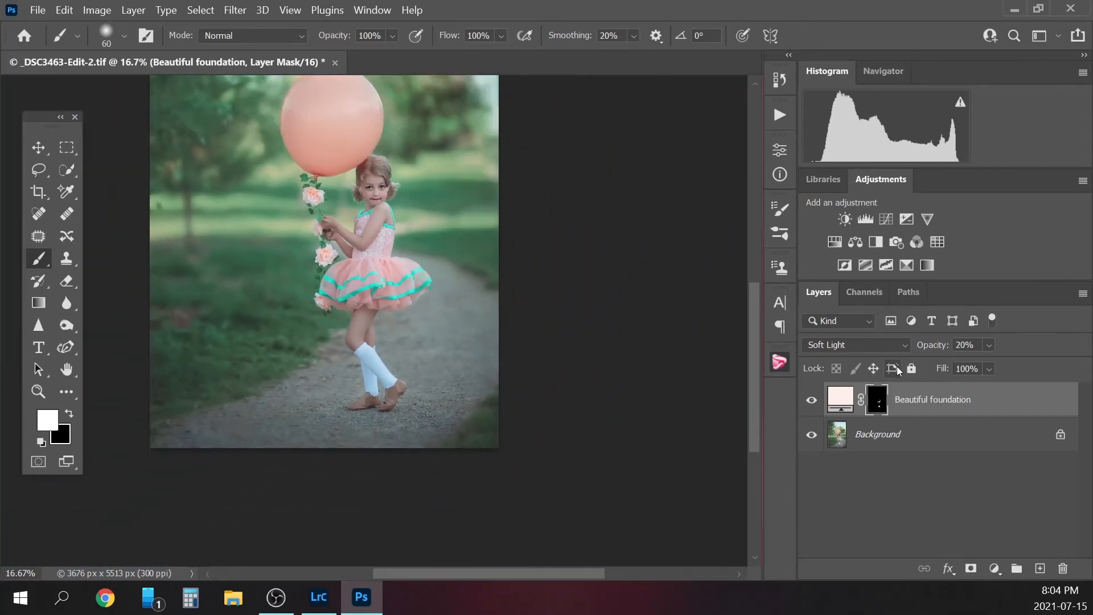
key(ctrl+plus)
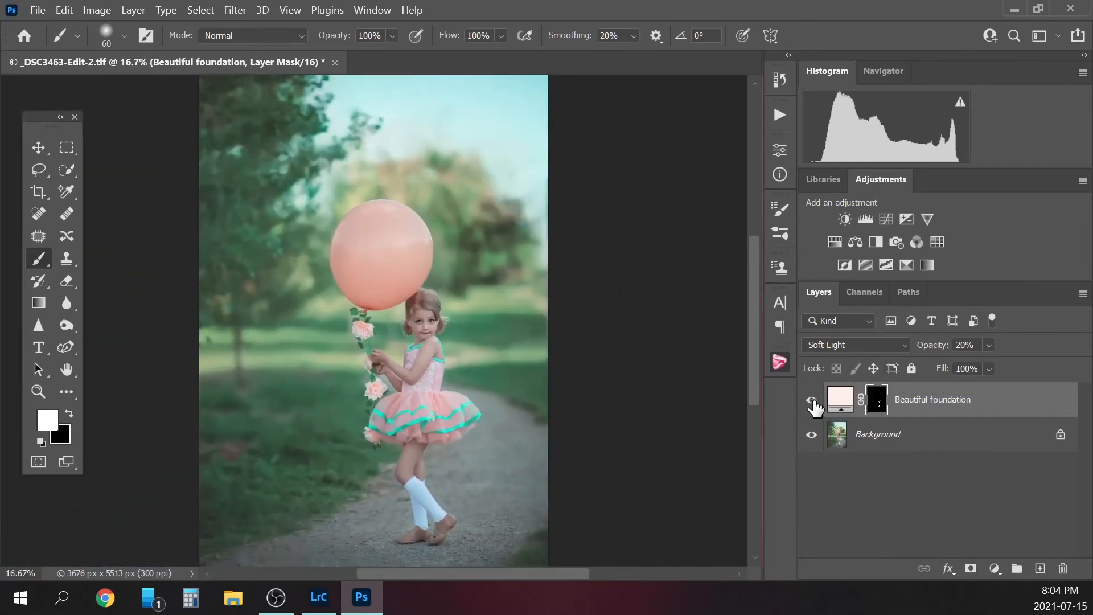
click(811, 400)
click(812, 400)
Flatten the image and run the "Iris Detail Enhancer" action, accepting its messages
right_click(928, 440)
click(1003, 380)
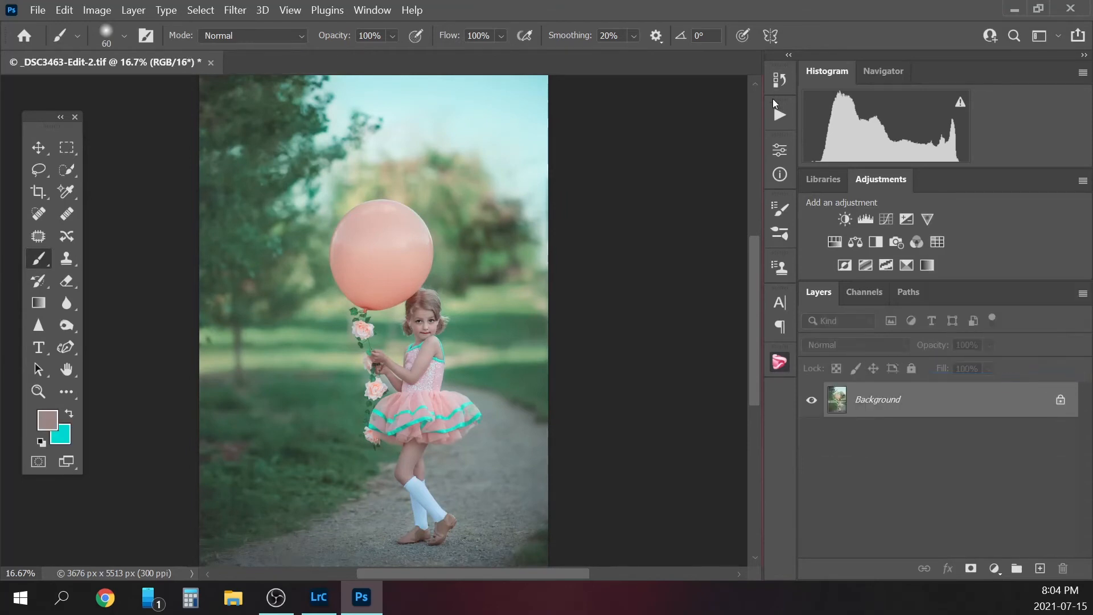
click(781, 116)
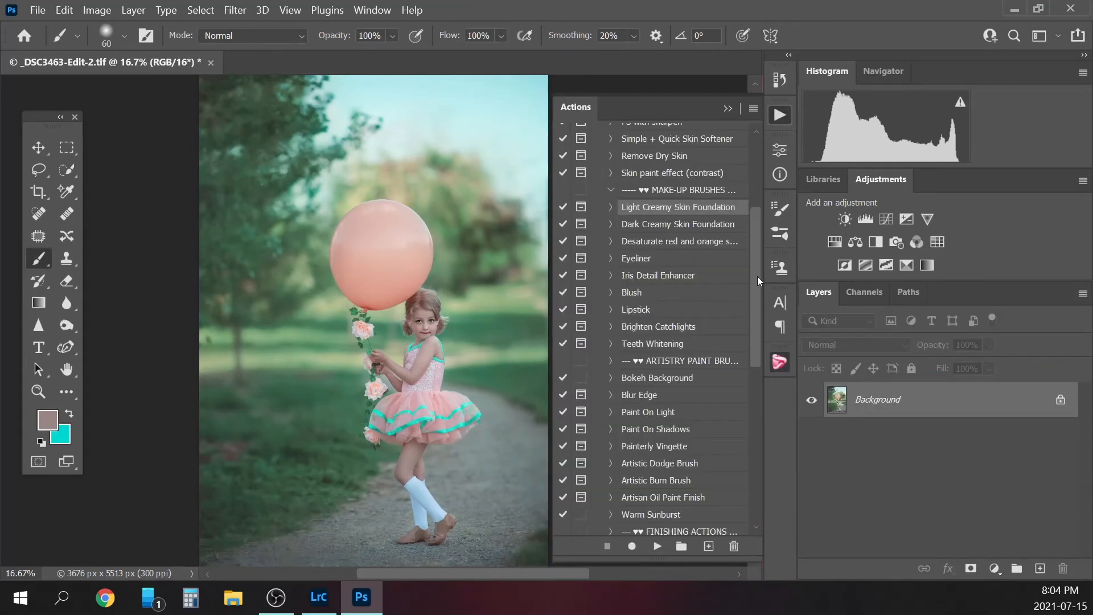
click(655, 277)
click(658, 546)
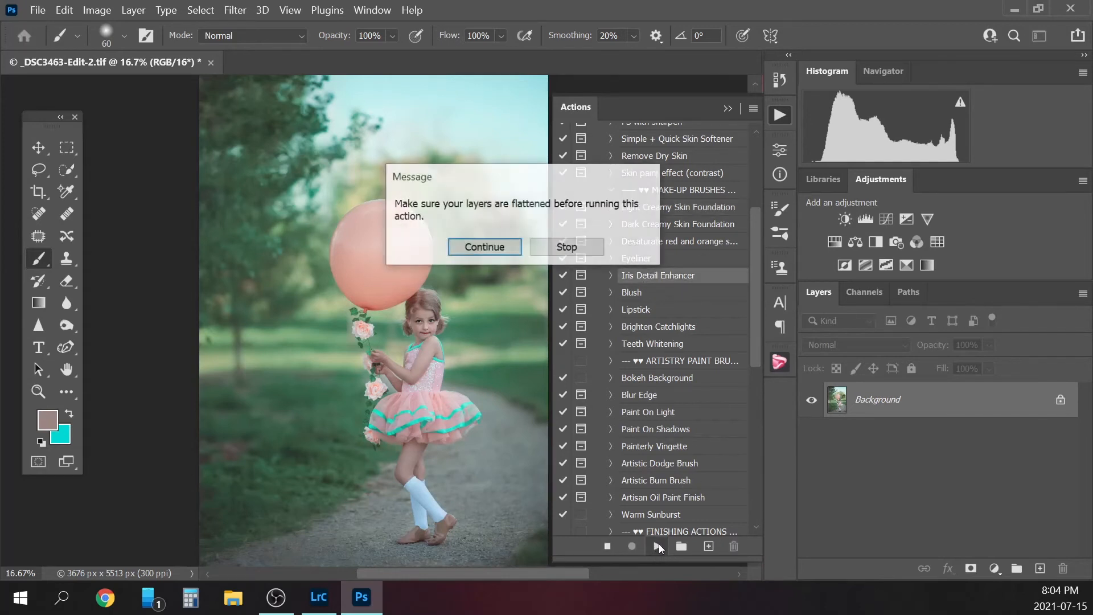
click(511, 248)
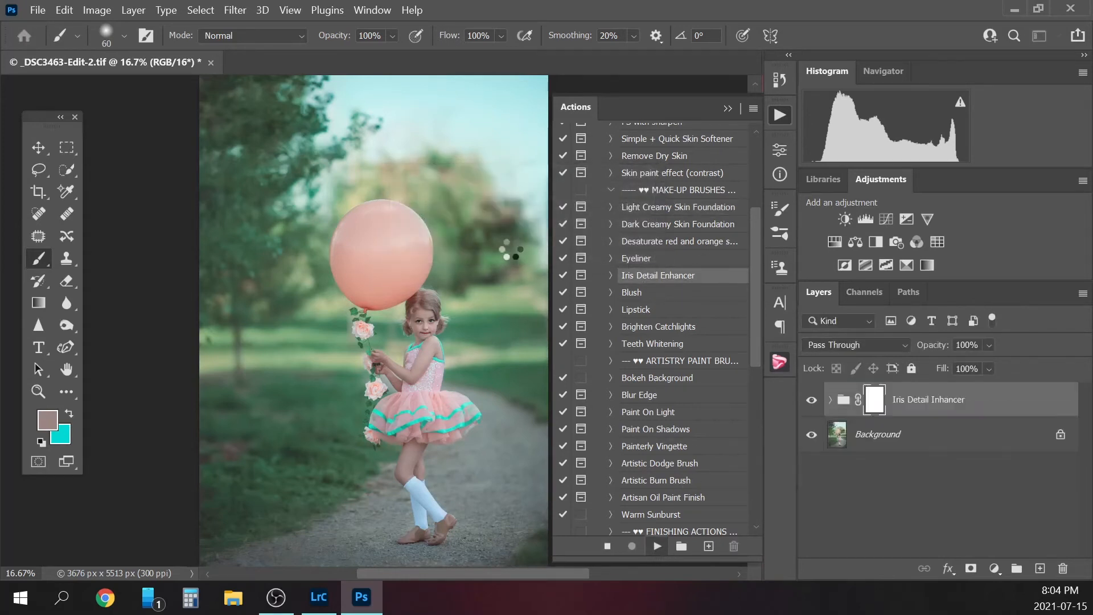
click(531, 260)
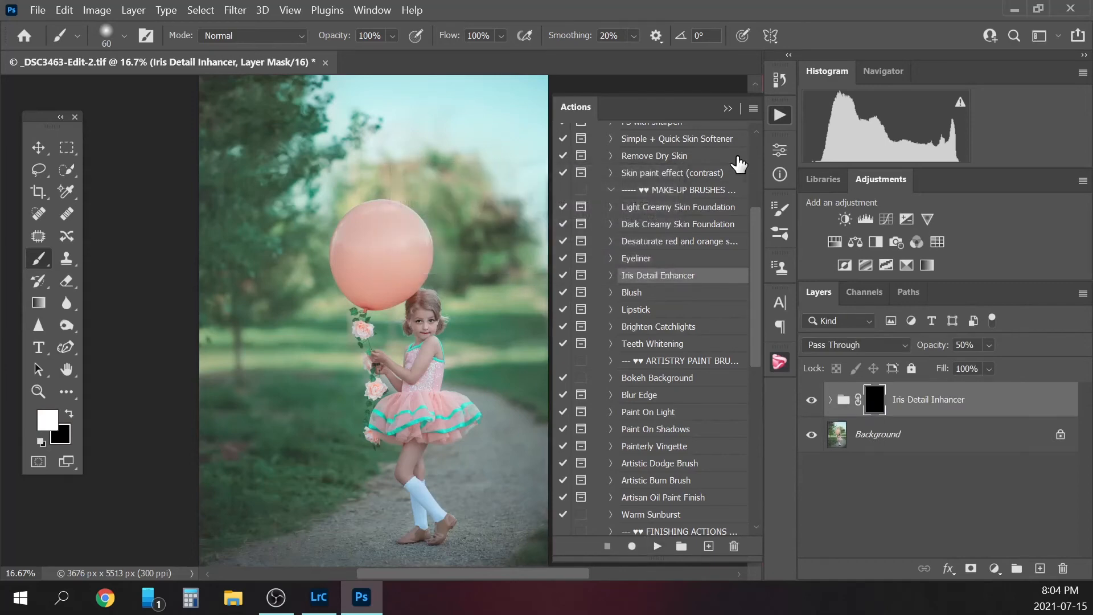
Paint the iris enhancement mask over the girl's irises at 200% magnification with an 8 px brush
key(ctrl+plus)
key(ctrl+plus)
key(ctrl+plus)
key(ctrl+plus)
click(728, 108)
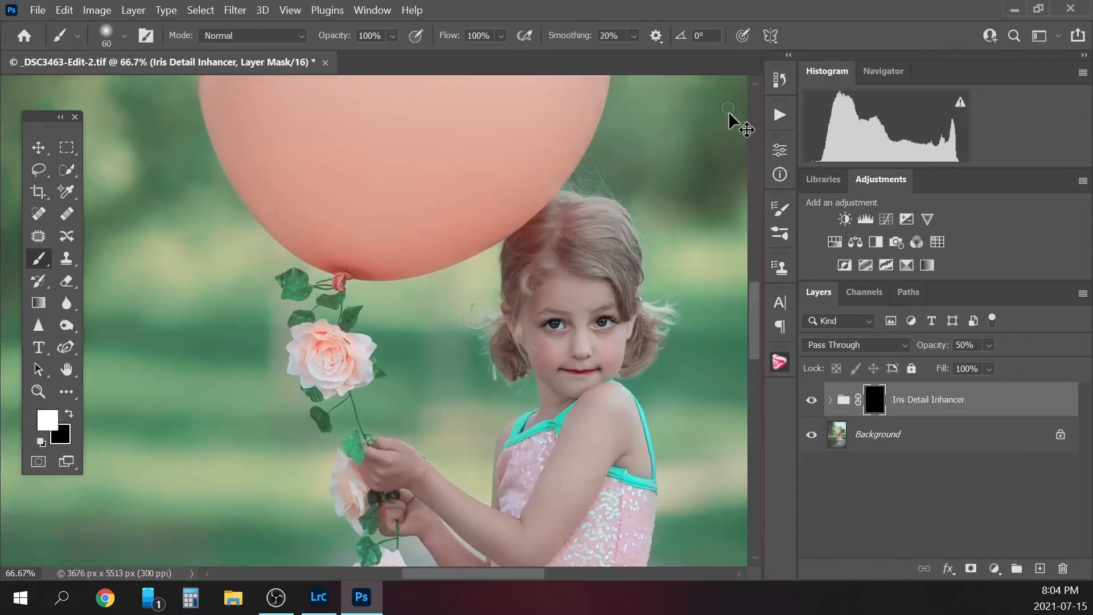
key(ctrl+plus)
key(ctrl+plus)
key(ctrl+plus)
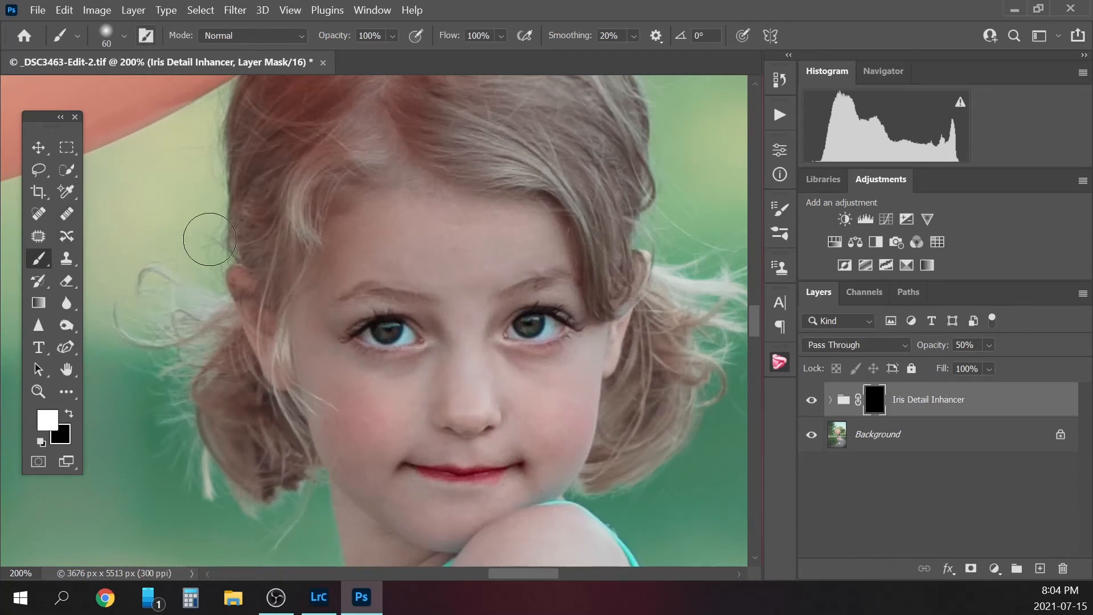
key(bracketleft)
key(bracketleft)
key(bracketleft)
key(bracketleft)
key(bracketleft)
key(bracketleft)
drag(377, 330, 390, 337)
Flatten the image and run the "Eyeliner" action, accepting its messages
click(911, 440)
right_click(914, 440)
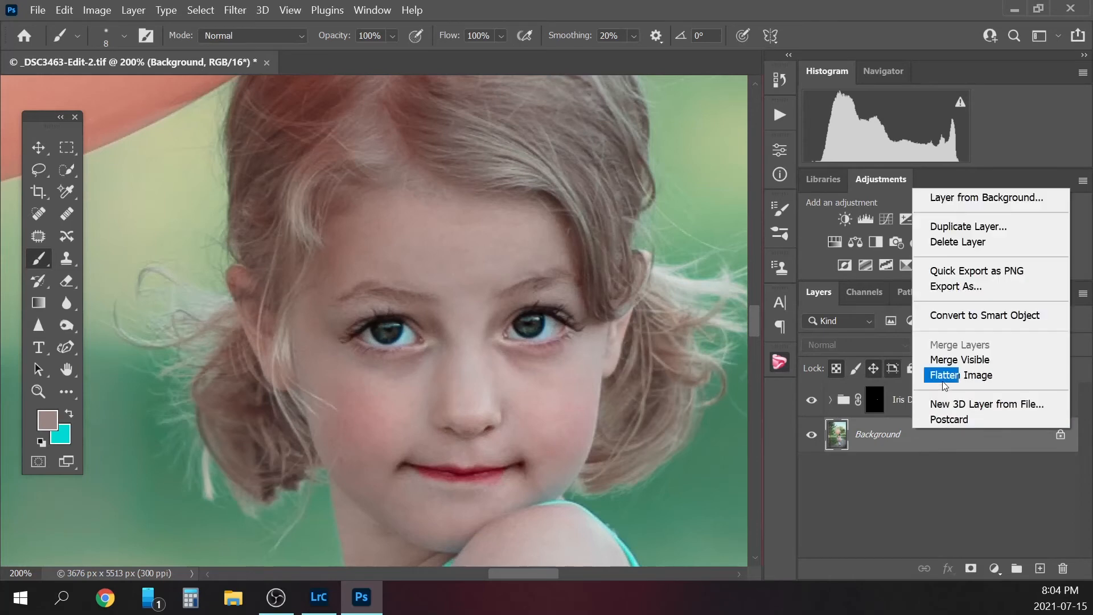
click(944, 380)
click(780, 115)
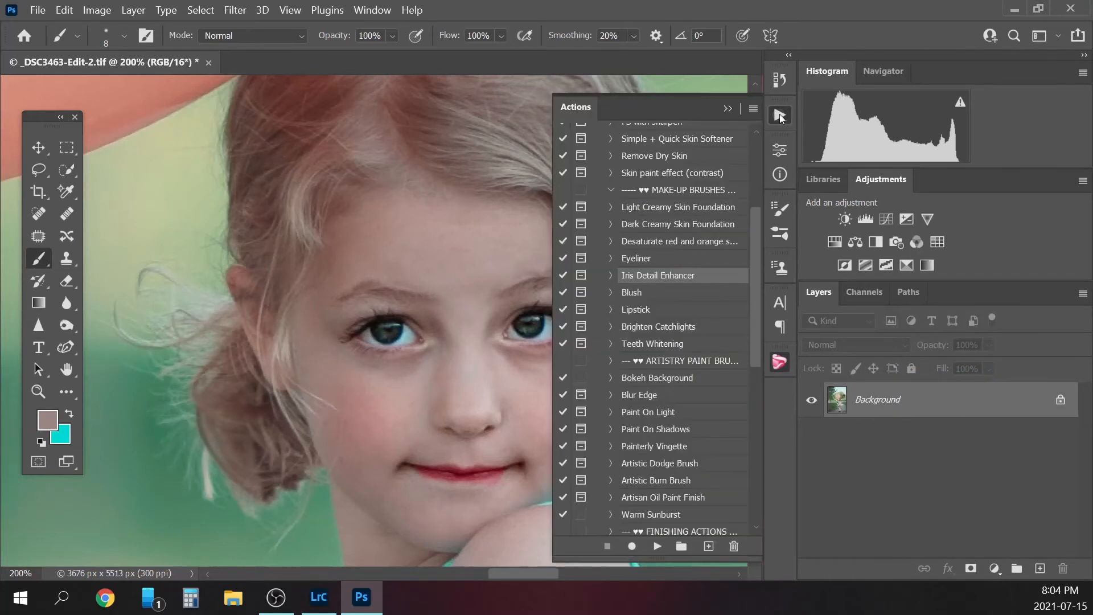
click(644, 259)
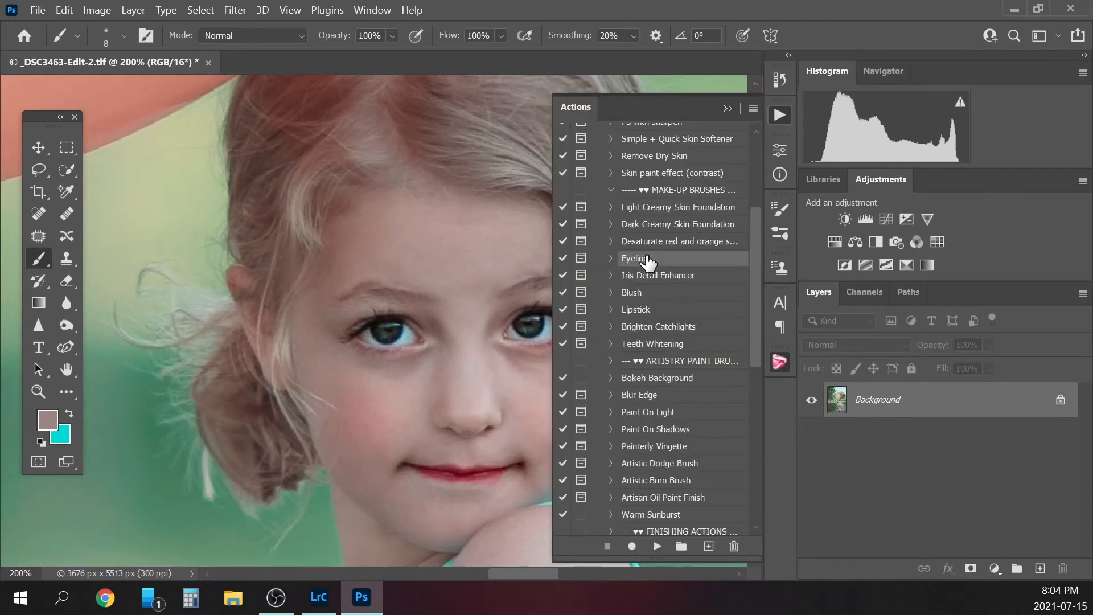
click(658, 546)
click(508, 246)
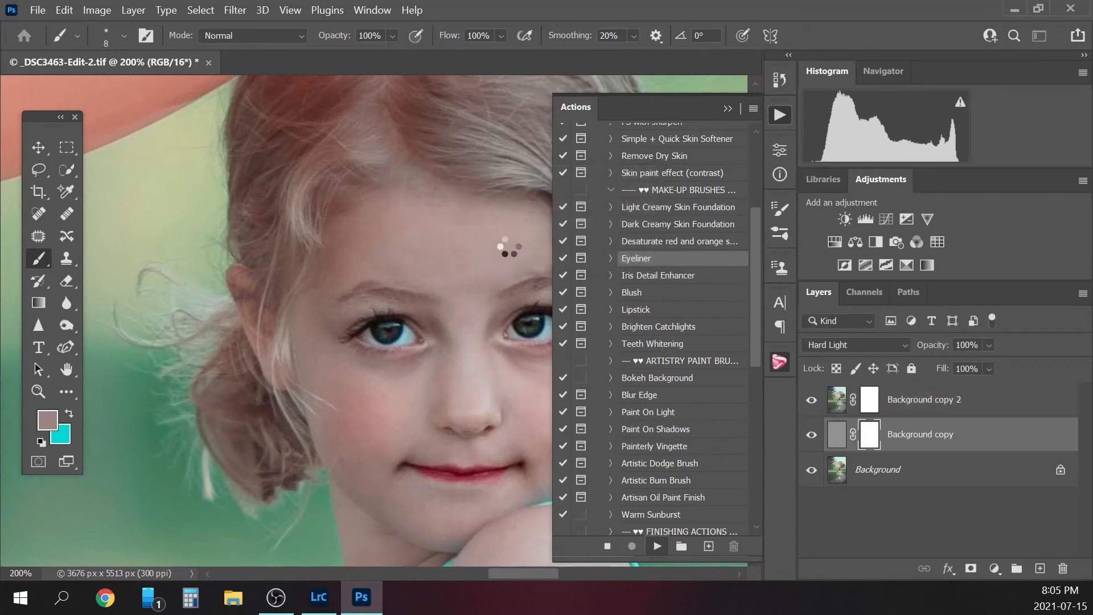
click(515, 247)
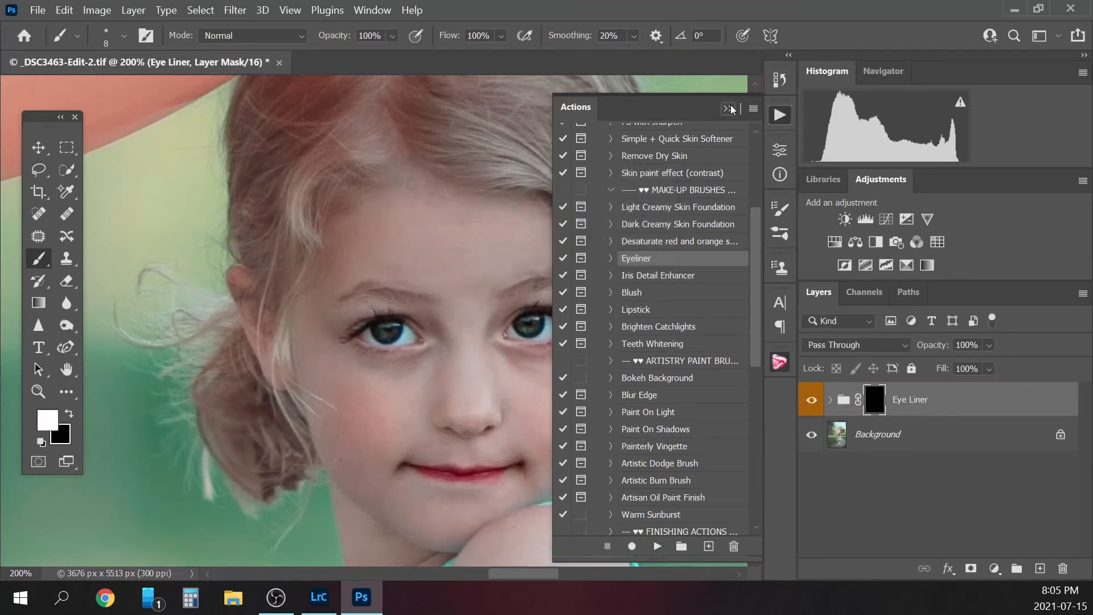
click(731, 108)
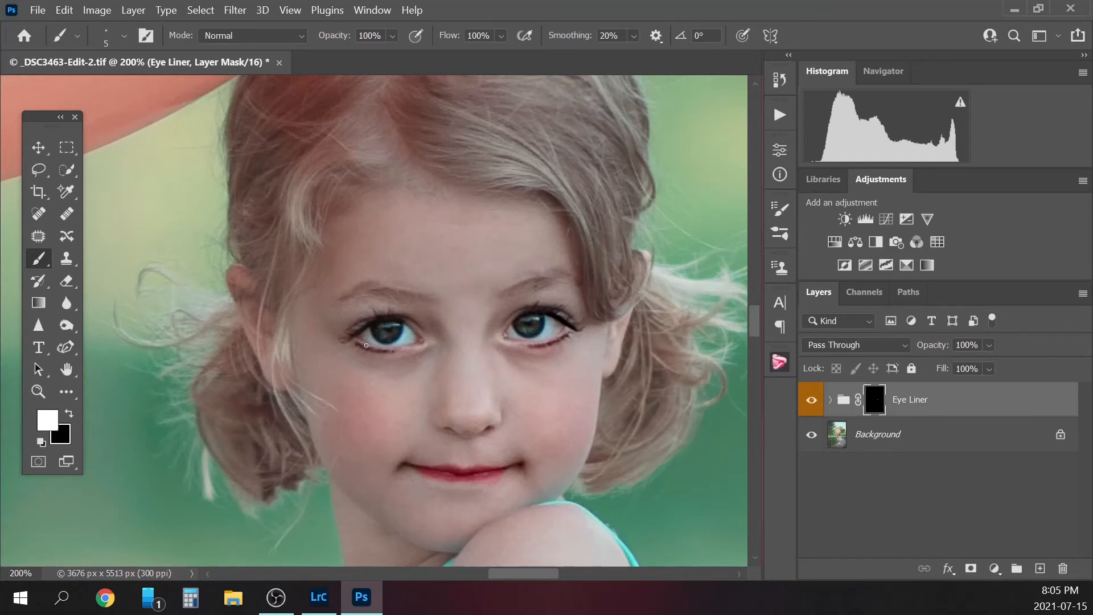
Paint the Eye Liner mask along the girl's lash lines with a 5 px brush, set the layer's opacity to 48%, and compare the effect
drag(348, 337, 362, 329)
click(989, 345)
drag(992, 361, 979, 361)
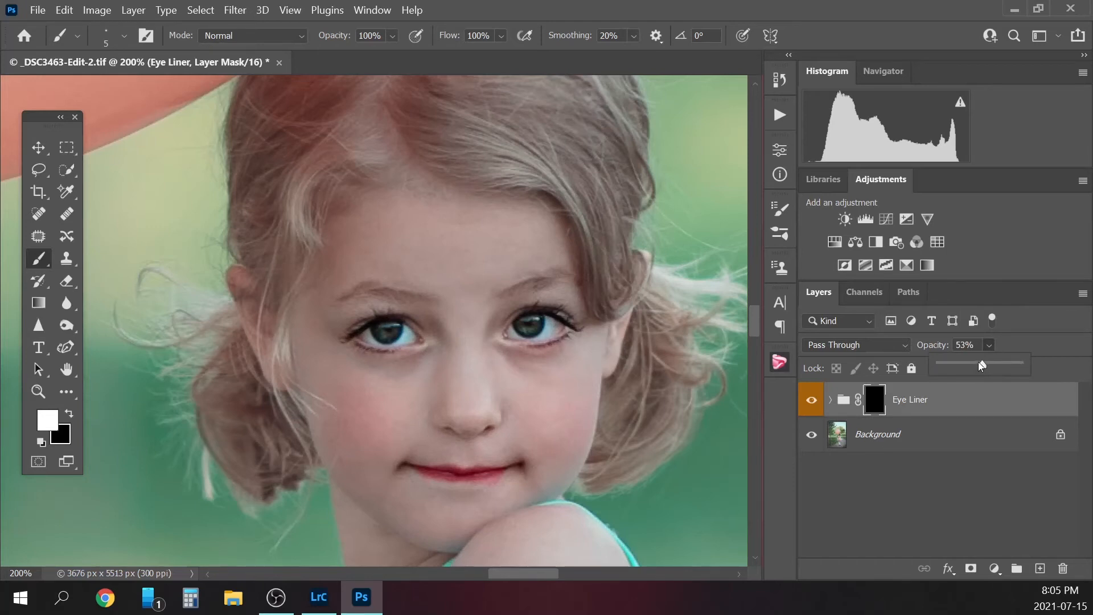
click(812, 402)
click(812, 402)
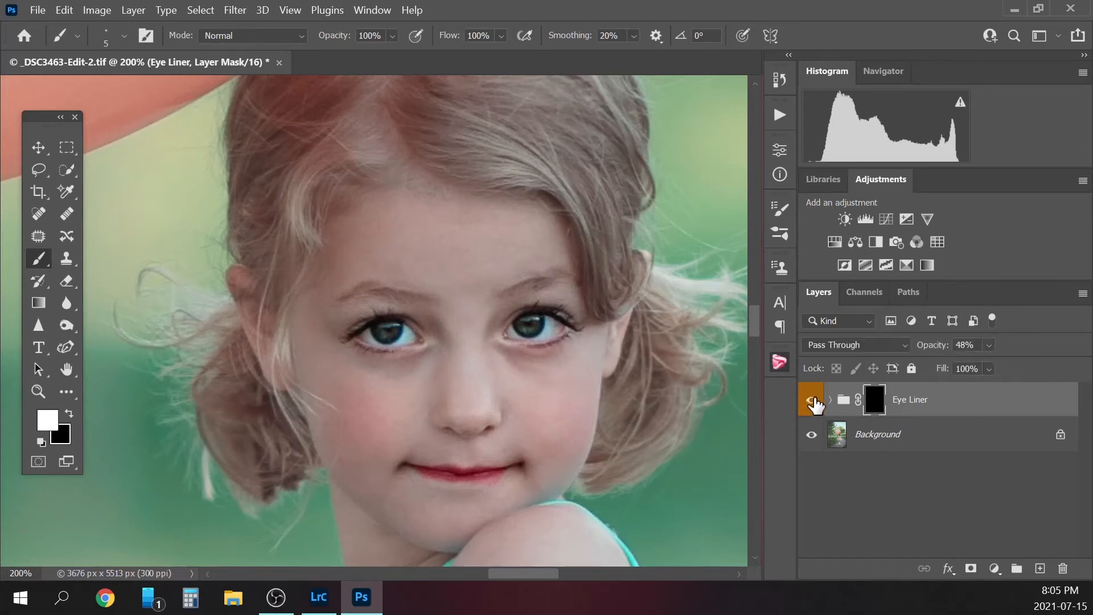
Flatten the image and run the "Blush" action, accepting its messages
click(927, 438)
right_click(927, 438)
click(985, 381)
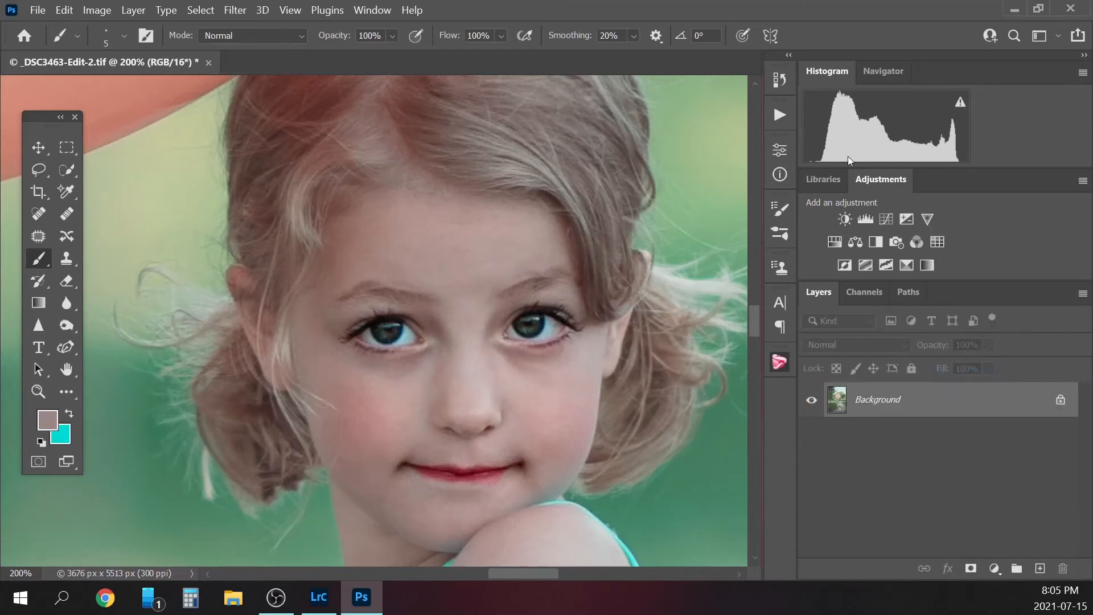
click(779, 114)
click(655, 295)
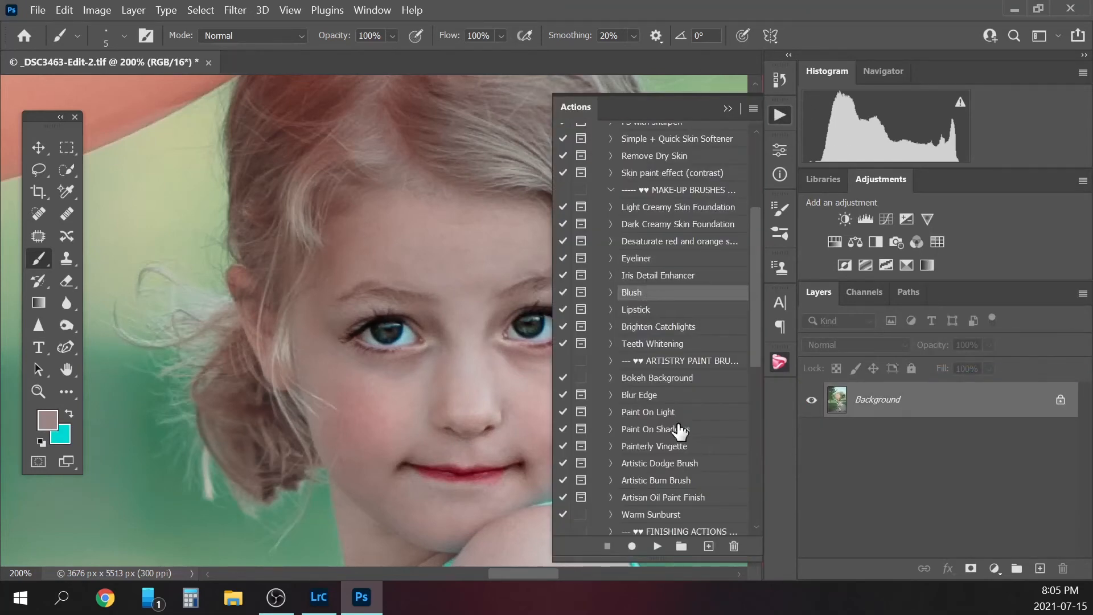
click(658, 546)
click(510, 247)
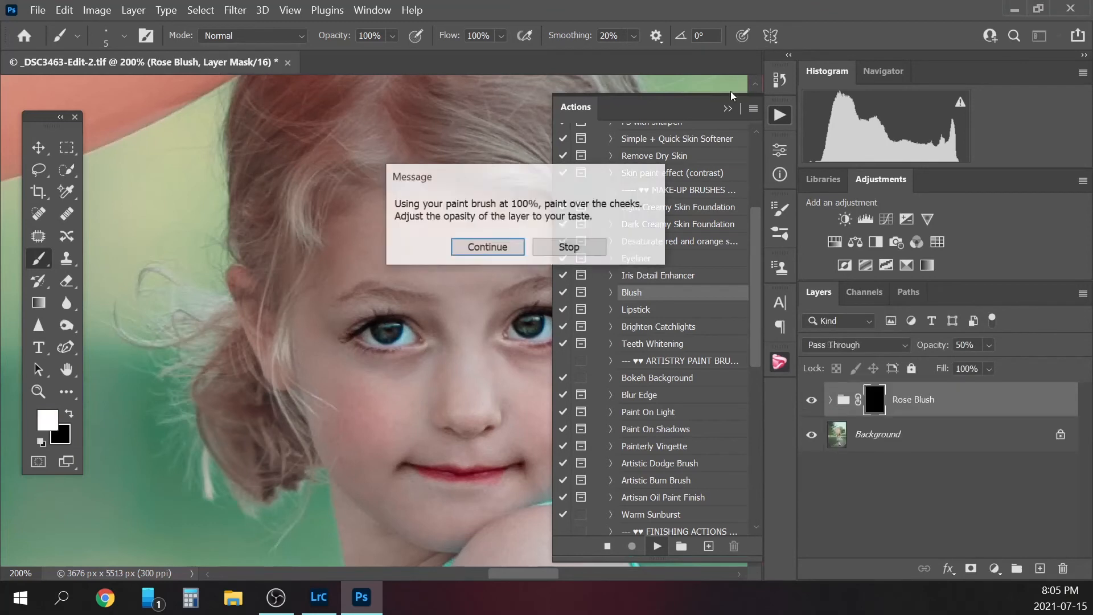
key(Return)
click(726, 109)
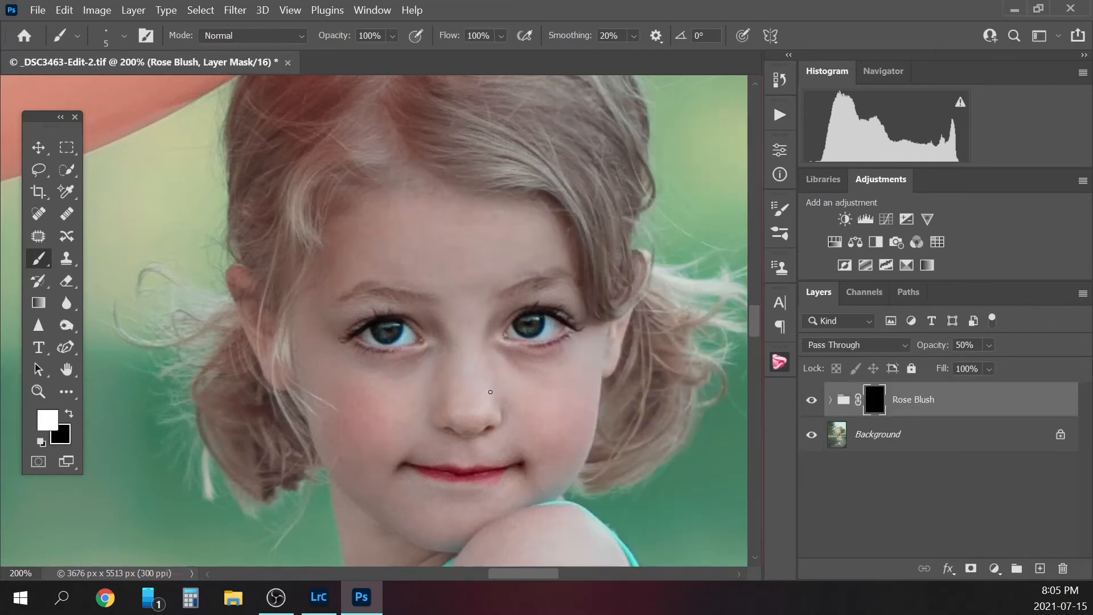
Enlarge the brush to about 90 px and paint the Rose Blush mask over both of the girl's cheeks
key(bracketright)
key(bracketright)
key(bracketright)
key(bracketright)
key(bracketright)
key(bracketright)
key(bracketright)
key(bracketright)
key(bracketright)
key(bracketright)
key(bracketright)
key(bracketright)
key(bracketleft)
key(bracketleft)
drag(558, 413, 558, 391)
drag(366, 420, 361, 420)
key(bracketright)
Set the Rose Blush layer's opacity to 21% and compare the cheeks with and without it
click(990, 345)
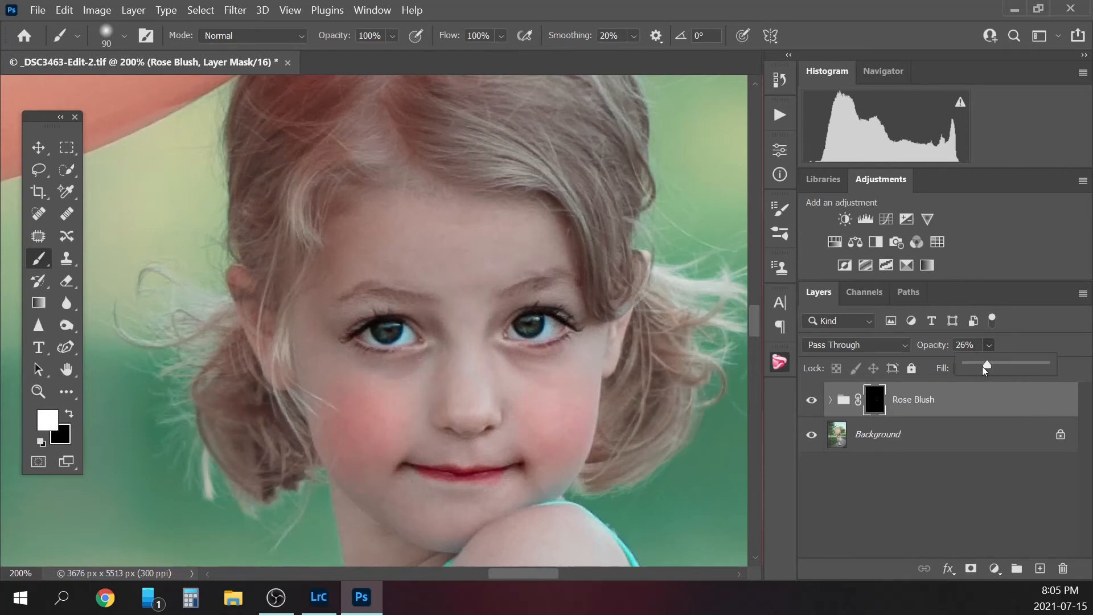
click(813, 401)
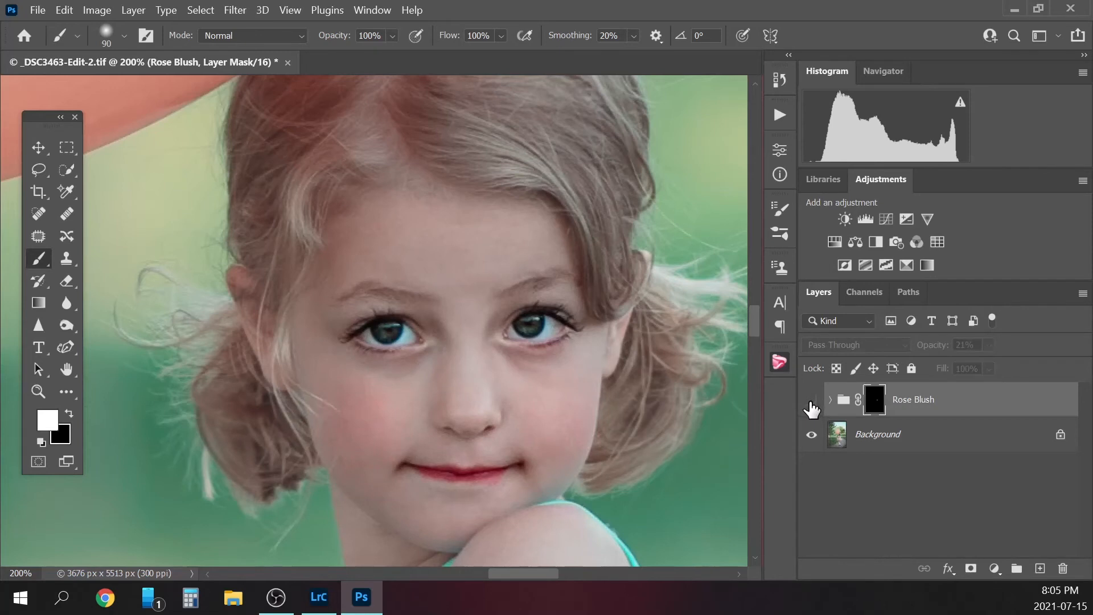
click(812, 401)
Flatten the image and run the "Lipstick" action, accepting its messages
click(920, 442)
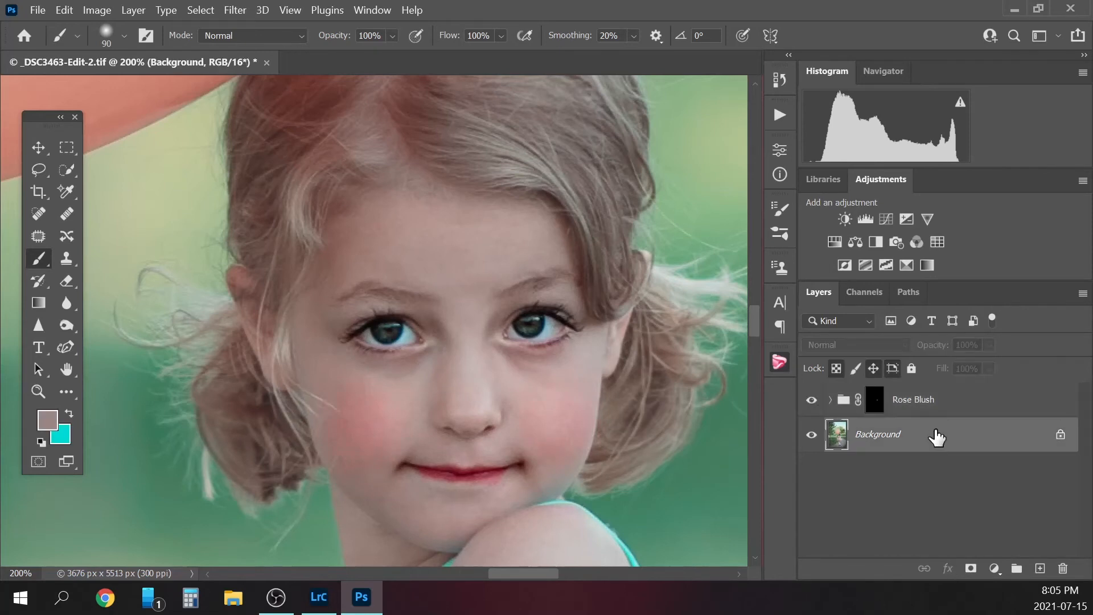
right_click(935, 437)
click(1003, 376)
click(780, 115)
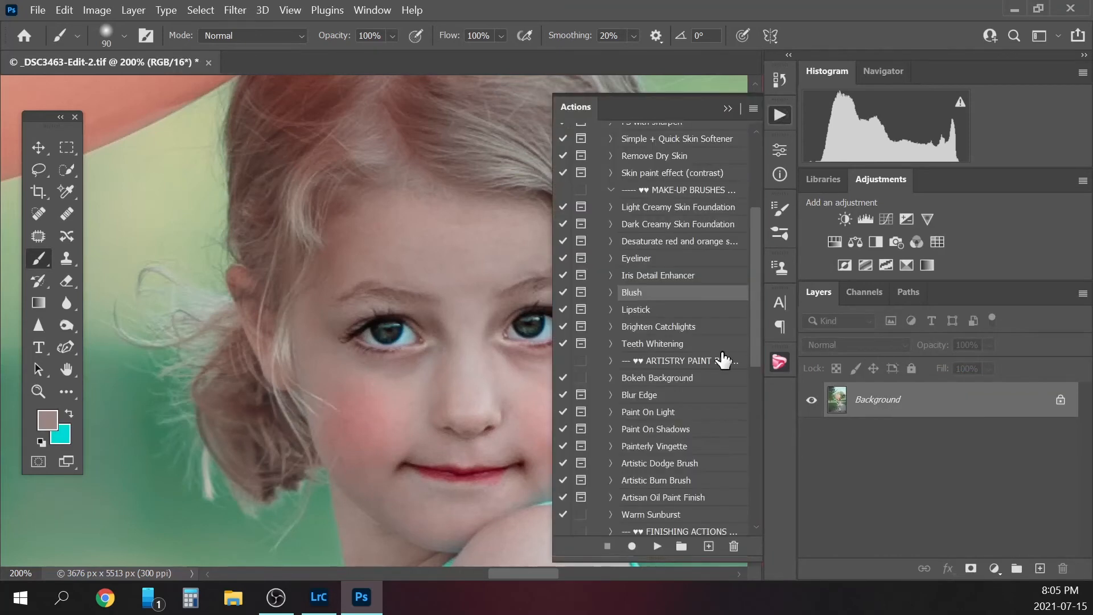
click(652, 311)
click(658, 547)
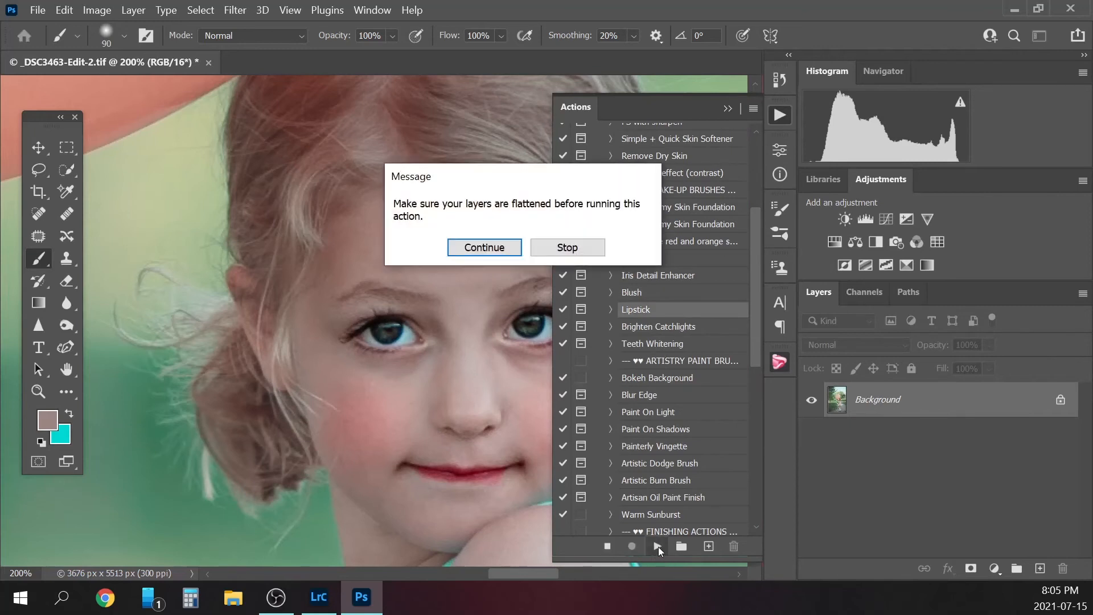
click(507, 246)
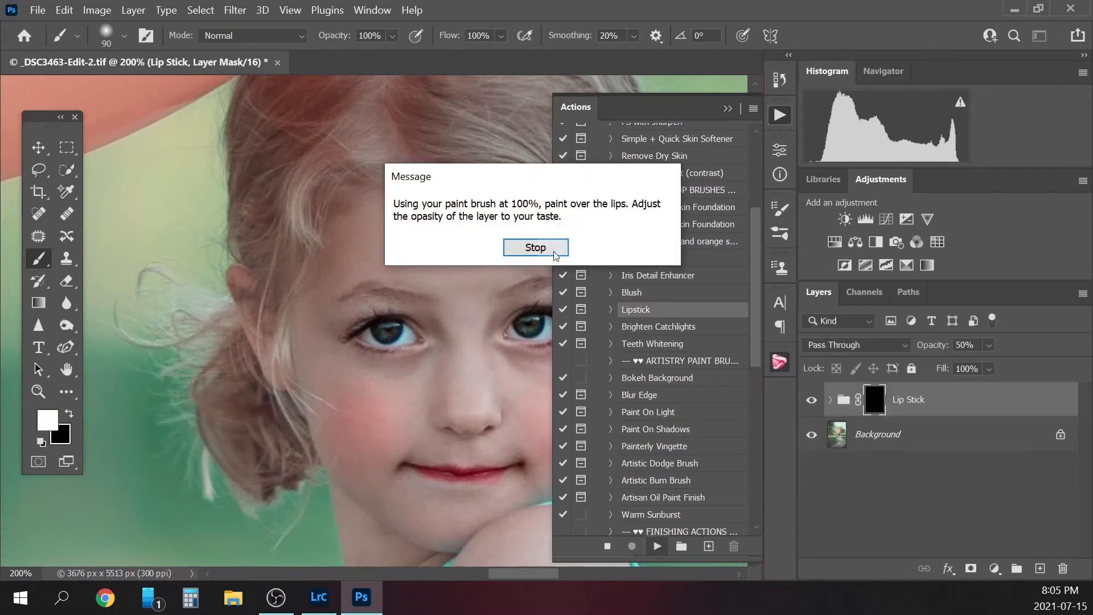
click(546, 249)
Reduce the brush to 9 px and paint the Lip Stick mask over the girl's lips
key([)
key([)
key([)
key([)
key([)
key([)
key([)
key([)
key([)
key([)
key([)
key([)
key([)
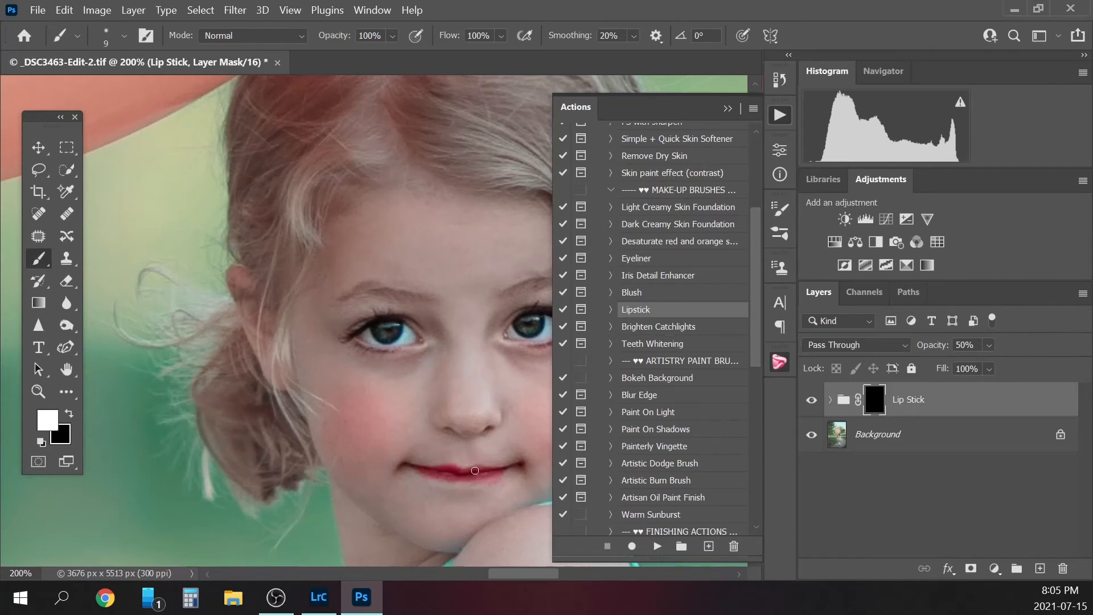
drag(478, 477, 490, 470)
drag(417, 470, 471, 475)
Set the Lip Stick layer's opacity to 9% and compare the lips with and without it
click(989, 345)
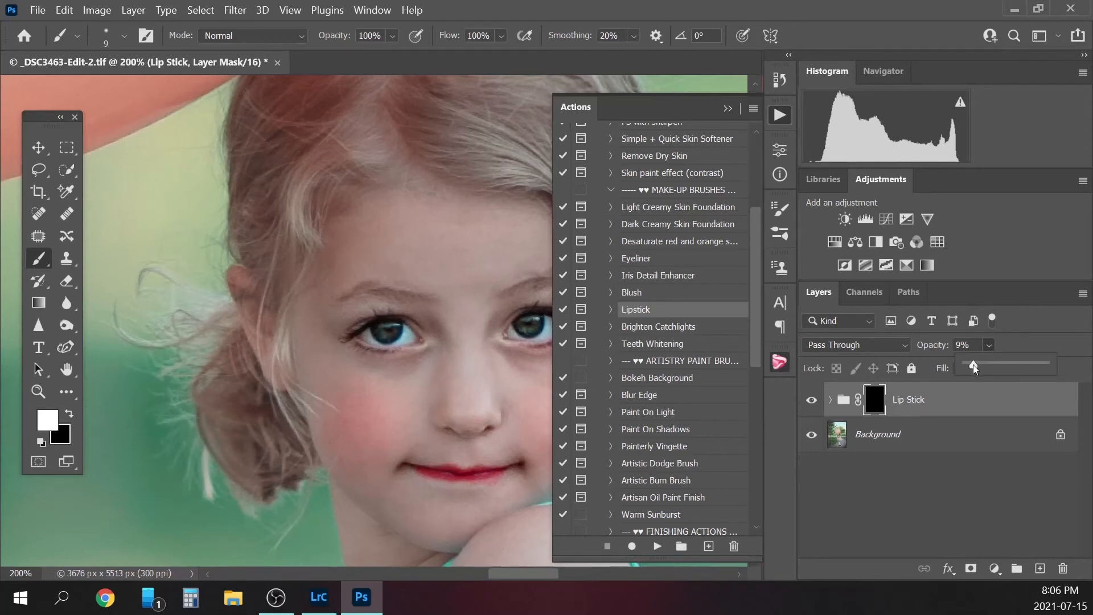
click(813, 400)
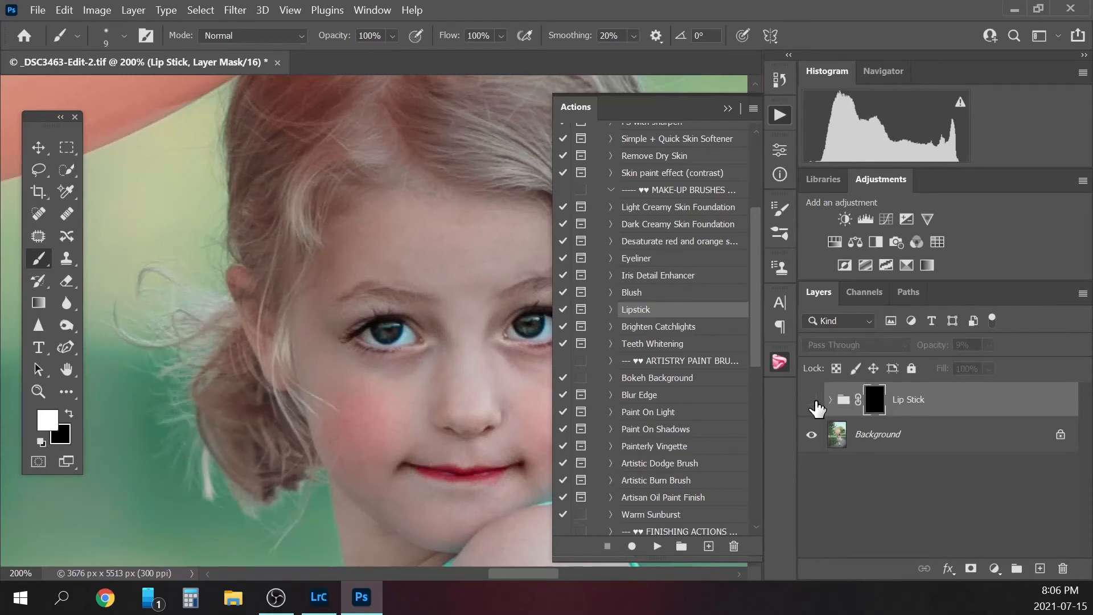
click(813, 401)
Flatten the image and run the "Brighten Catchlights" action, accepting its messages
right_click(912, 434)
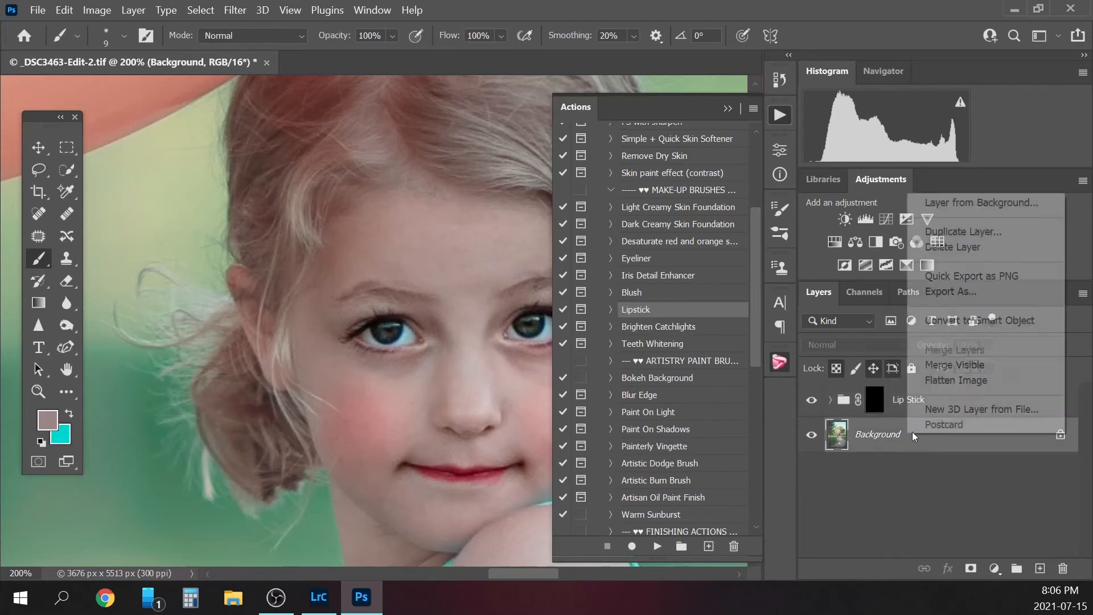
click(990, 380)
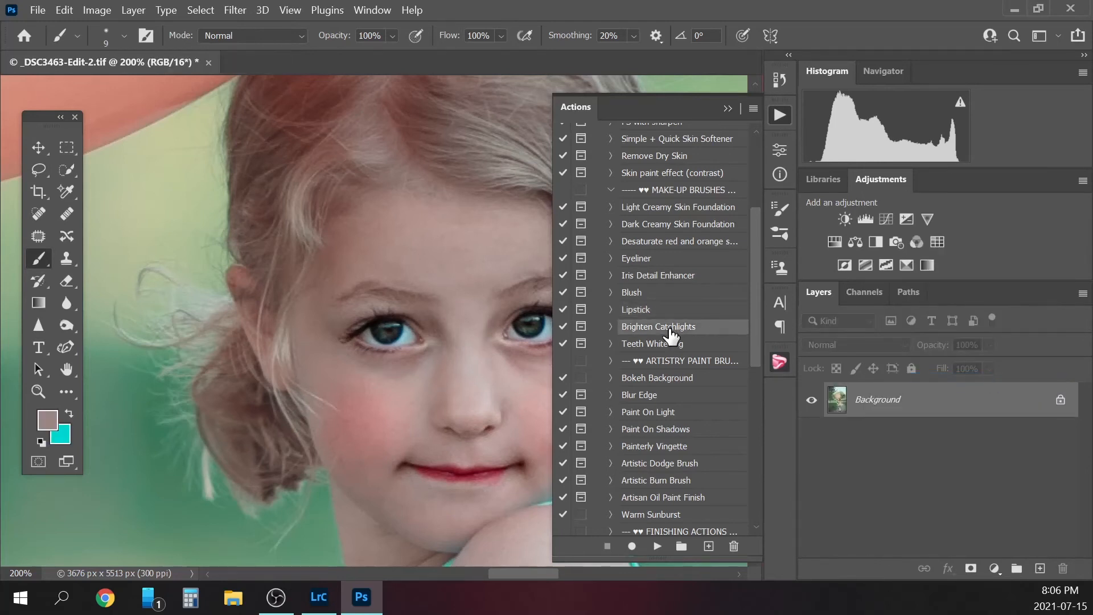
click(657, 546)
click(520, 247)
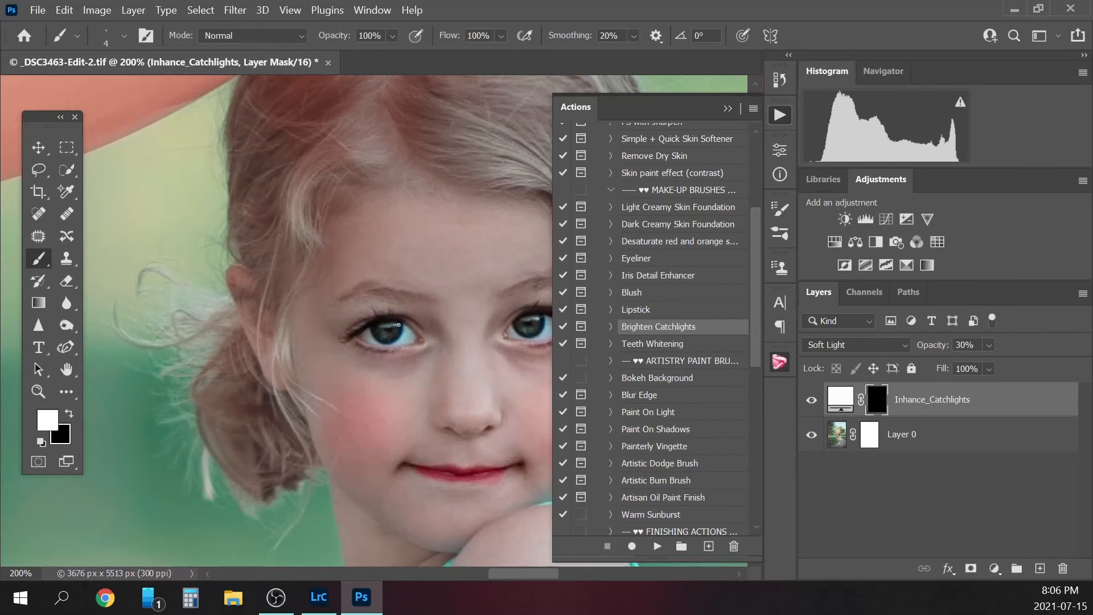
Compare the eyes with and without the Inhance_Catchlights layer and flatten the image
click(813, 401)
click(813, 401)
right_click(941, 438)
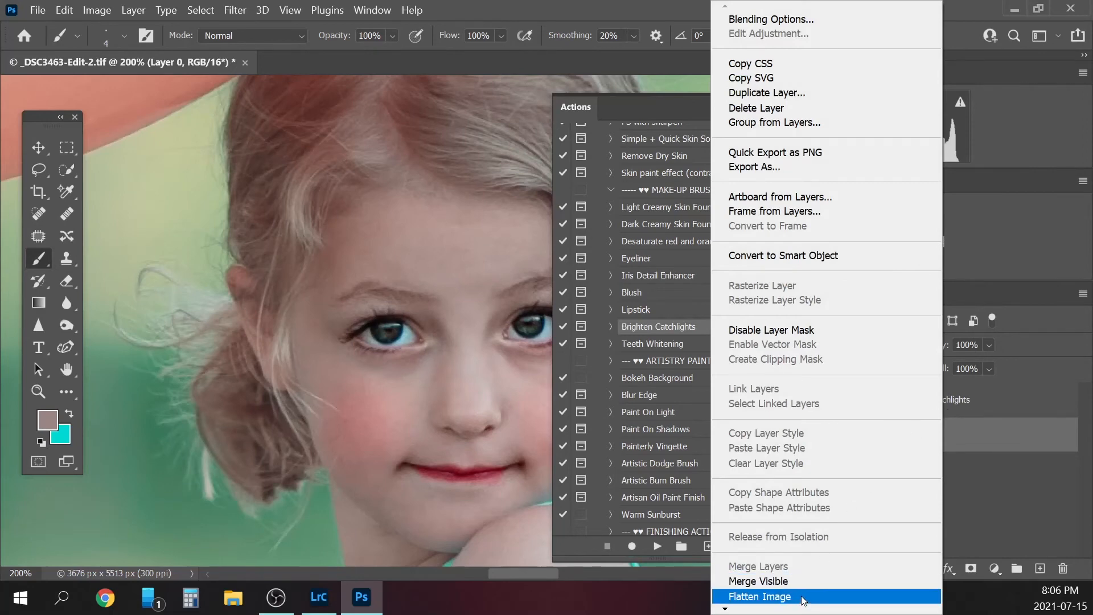
click(803, 598)
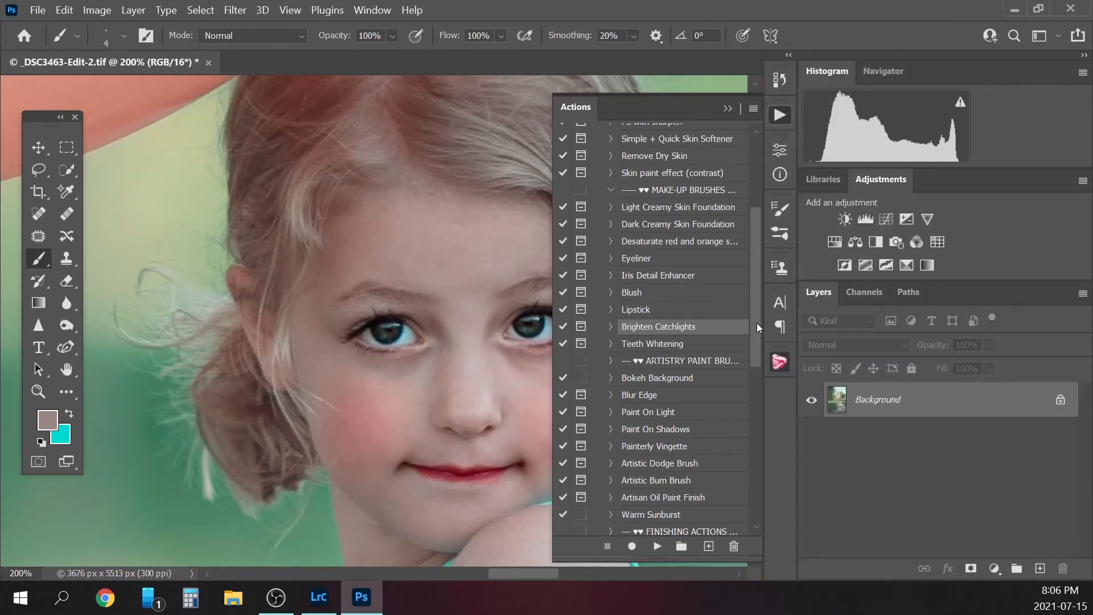
Run the "Painterly Vingette" action on the whole photo, accepting its messages
scroll(757, 323, down, 1)
key(ctrl+minus)
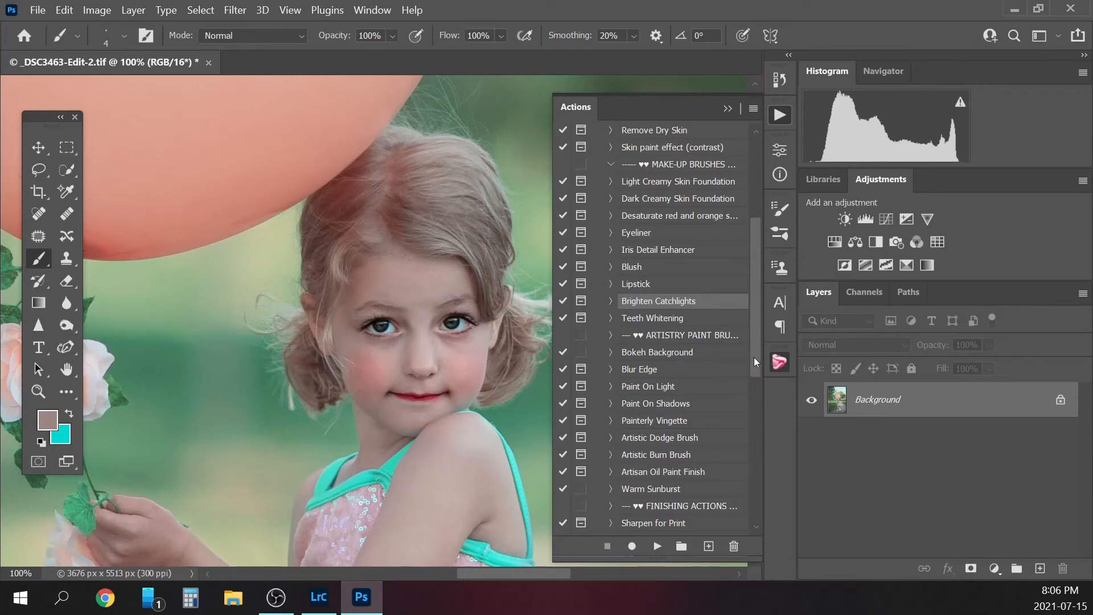
drag(754, 350, 755, 371)
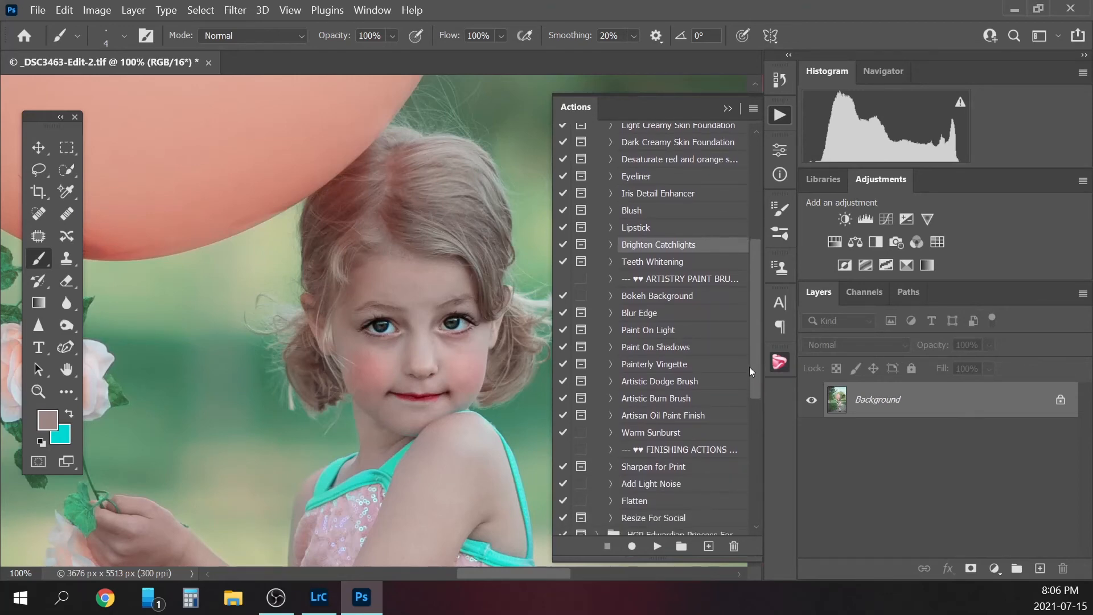
key(ctrl+minus)
key(ctrl+minus)
key(ctrl+minus)
key(ctrl+minus)
key(ctrl+minus)
key(ctrl+minus)
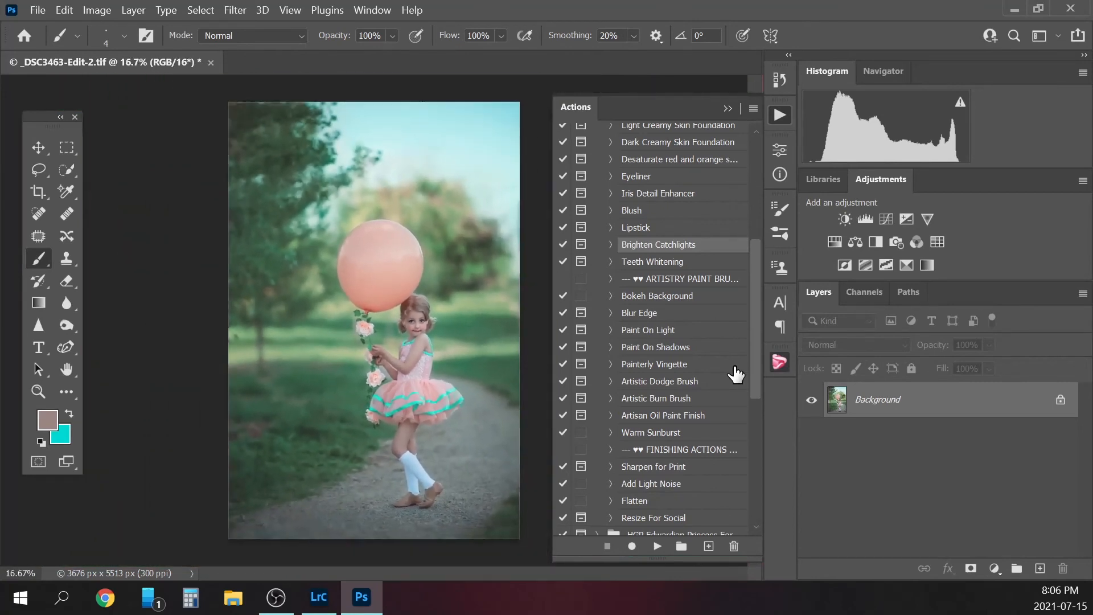
drag(754, 318, 754, 328)
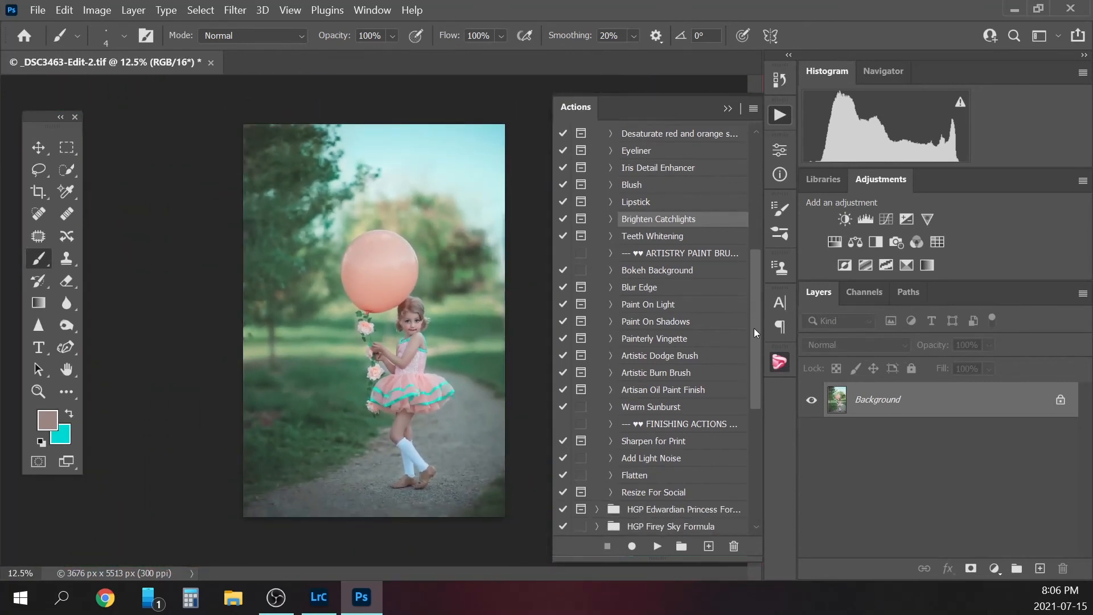
click(654, 342)
click(658, 546)
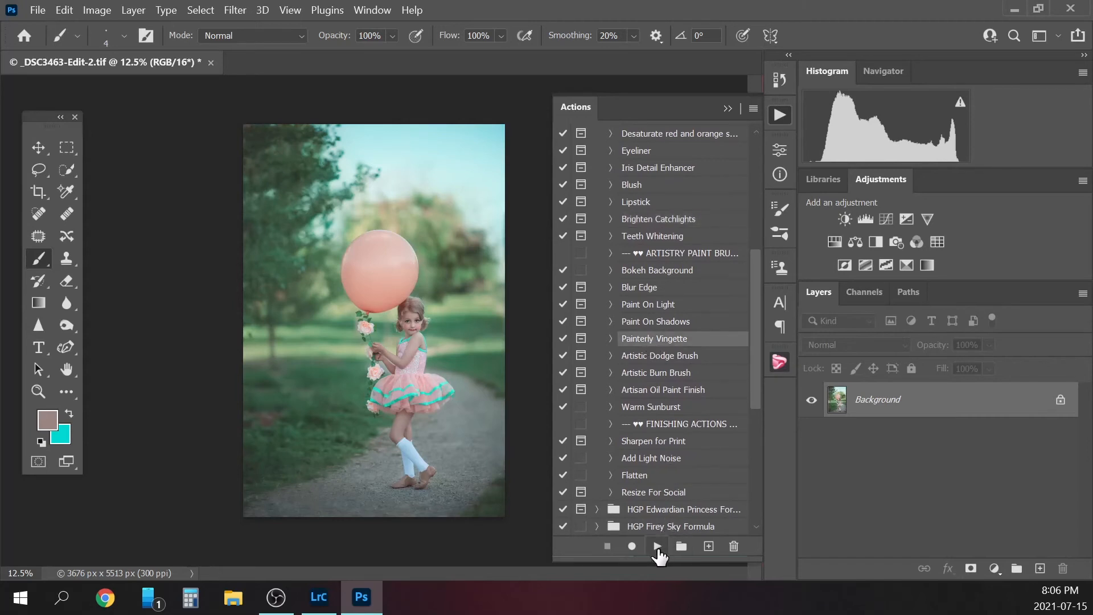
click(508, 249)
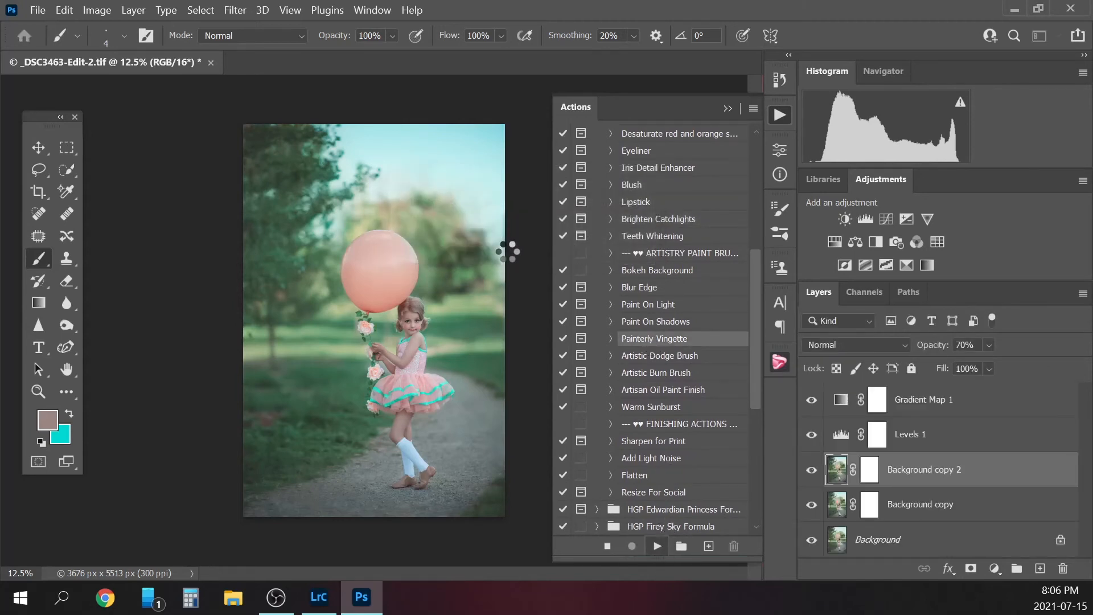
click(493, 258)
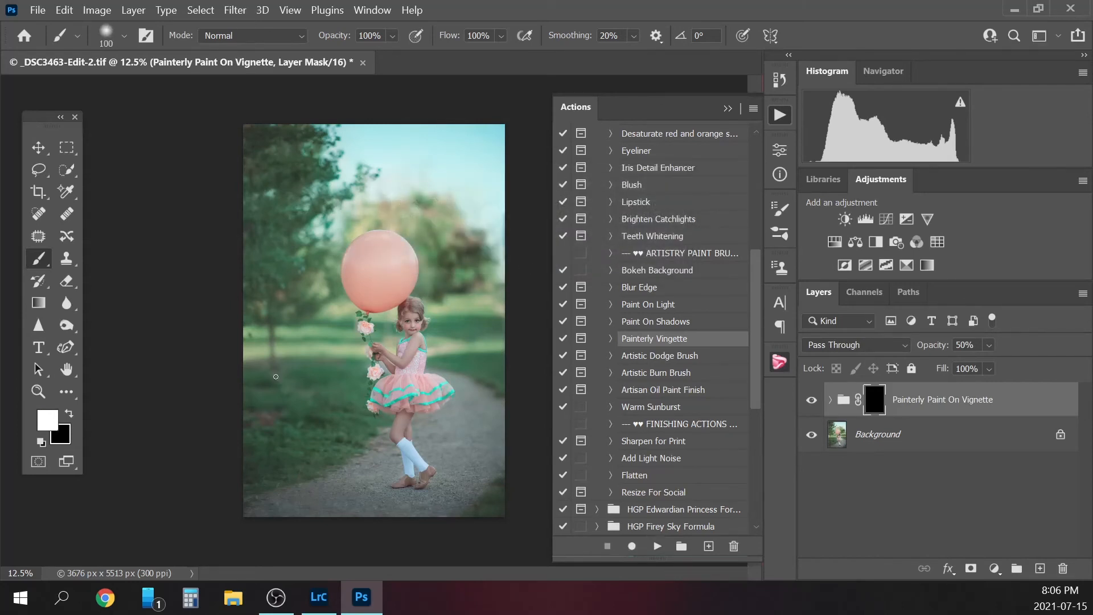
Enlarge the brush to 1800 px and paint the Painterly Paint On Vignette mask around the photo's outer edges
key(bracketright)
key(bracketright)
key(bracketright)
key(bracketright)
key(bracketright)
key(bracketright)
key(bracketright)
key(bracketright)
key(bracketright)
key(bracketright)
key(bracketright)
key(bracketright)
key(bracketright)
key(bracketright)
key(bracketright)
key(bracketright)
key(bracketright)
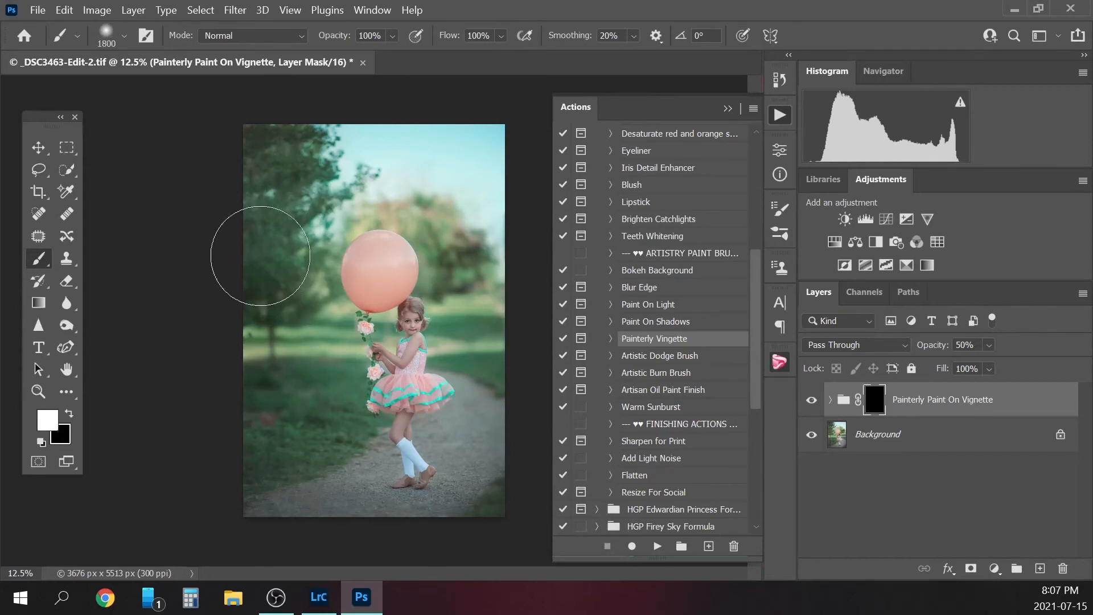
mouse_move(260, 256)
mouse_down()
mouse_move(277, 157)
mouse_move(409, 130)
mouse_move(483, 144)
mouse_move(528, 316)
mouse_move(515, 254)
mouse_move(524, 388)
mouse_move(521, 331)
mouse_move(509, 511)
mouse_move(522, 496)
mouse_move(459, 550)
mouse_move(272, 525)
mouse_move(402, 544)
mouse_move(243, 492)
mouse_move(210, 362)
mouse_move(230, 355)
mouse_move(243, 470)
mouse_move(220, 379)
mouse_up()
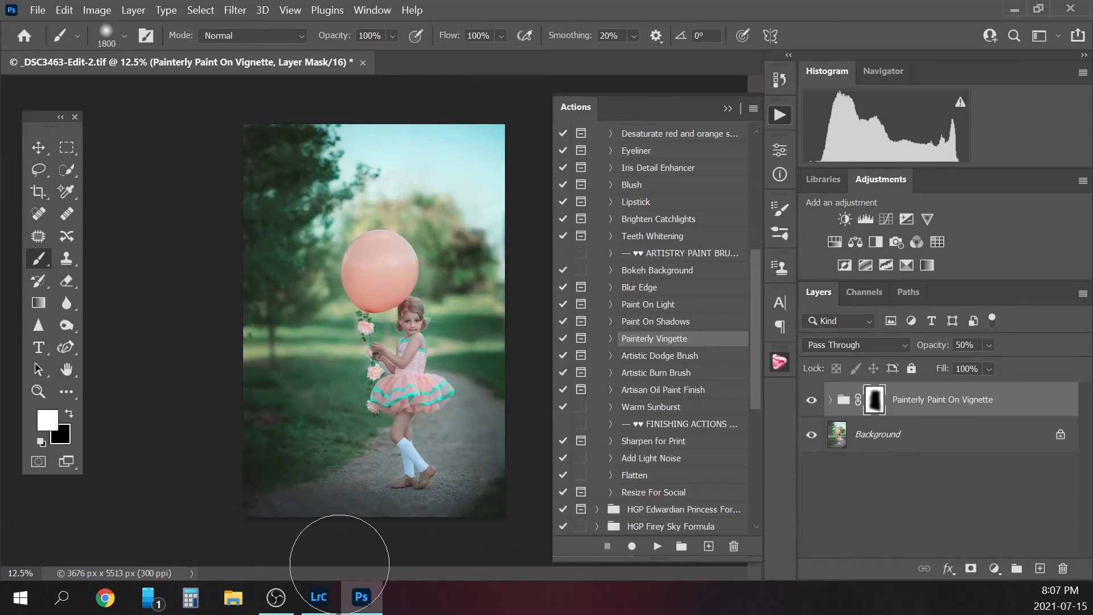
Lower the Painterly Paint On Vignette group's opacity to 21%, comparing the photo with and without it, and flatten the image
click(990, 345)
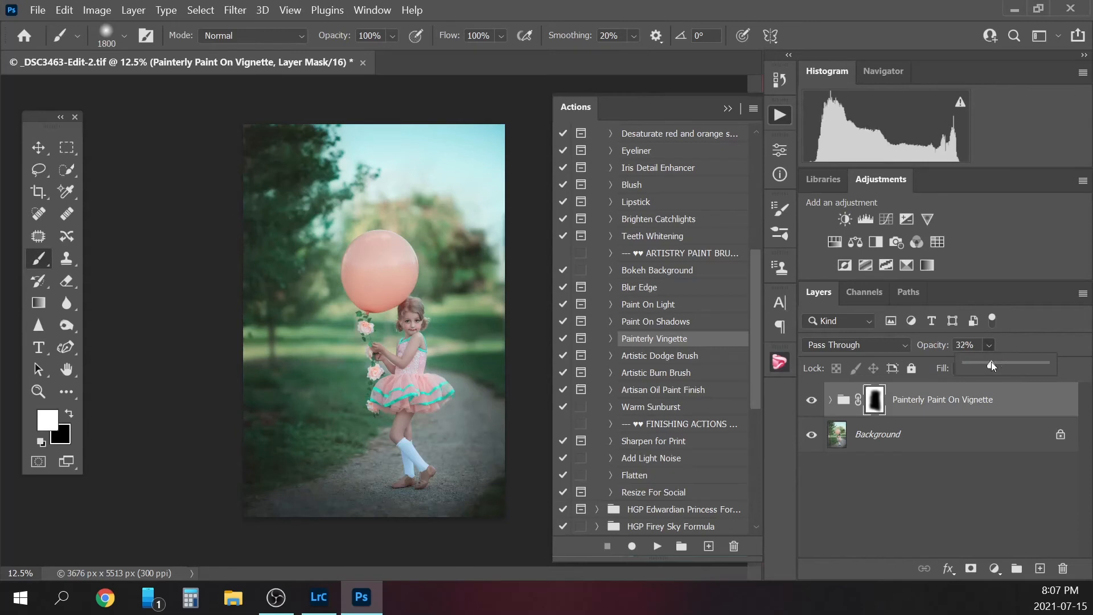
click(991, 363)
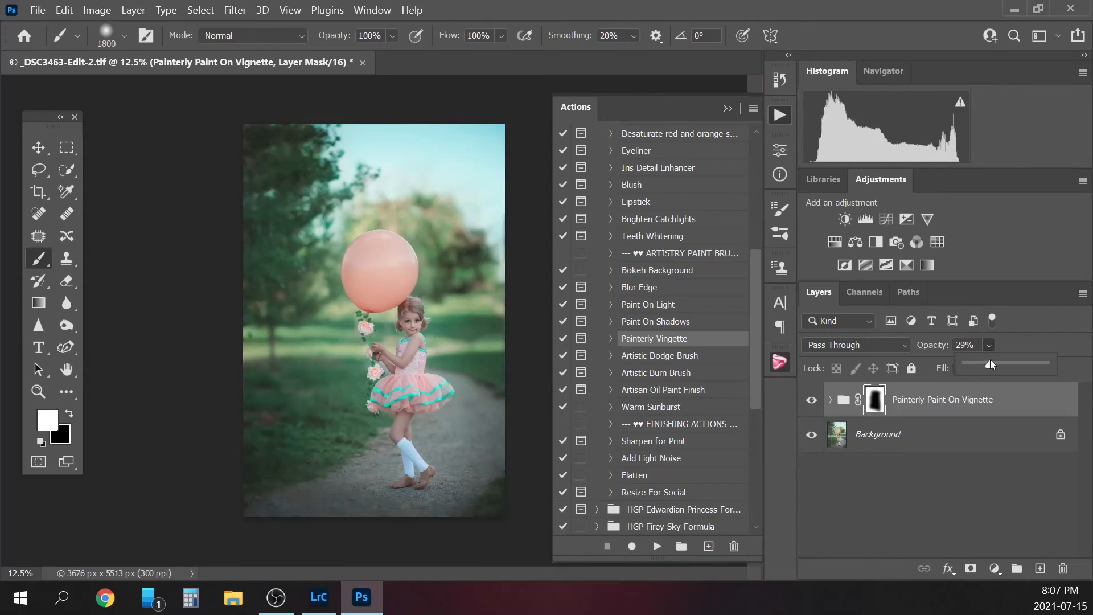
drag(991, 365, 988, 364)
click(812, 401)
click(812, 401)
drag(989, 348, 994, 361)
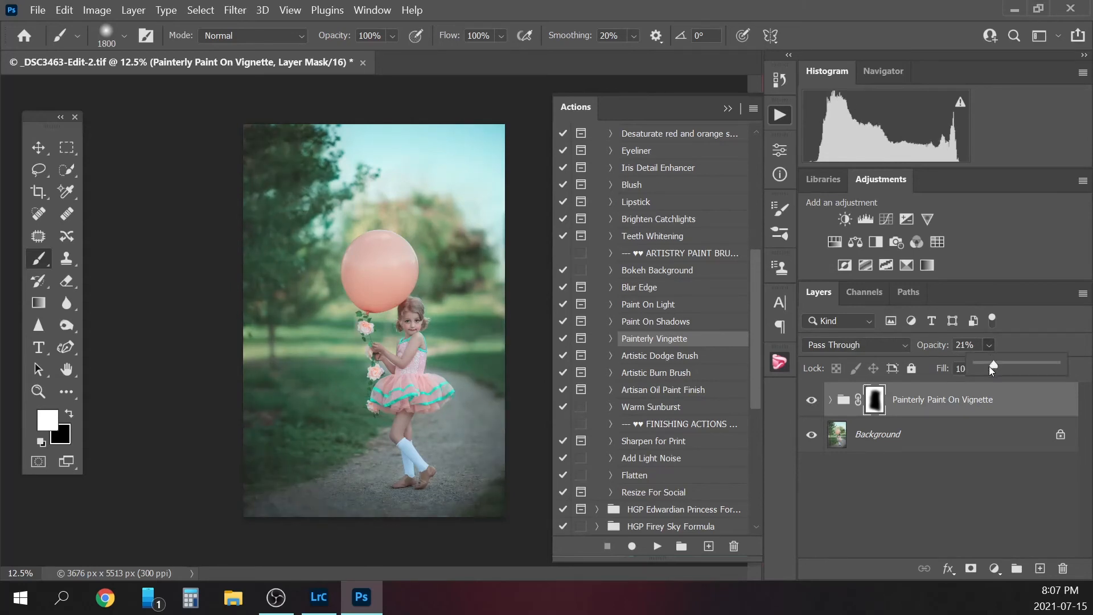
click(925, 437)
right_click(925, 438)
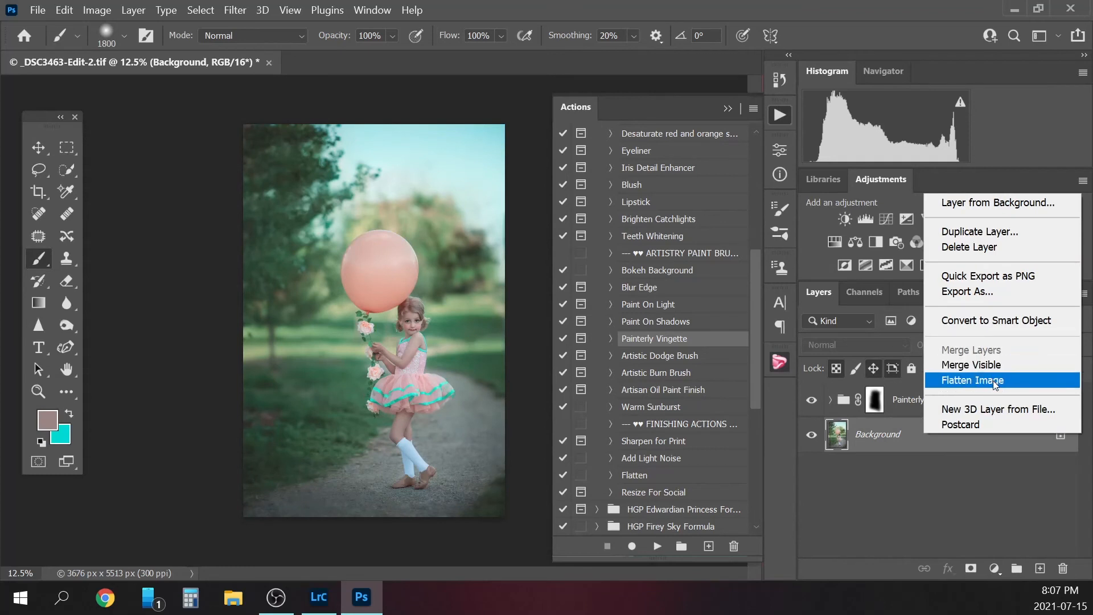
click(974, 381)
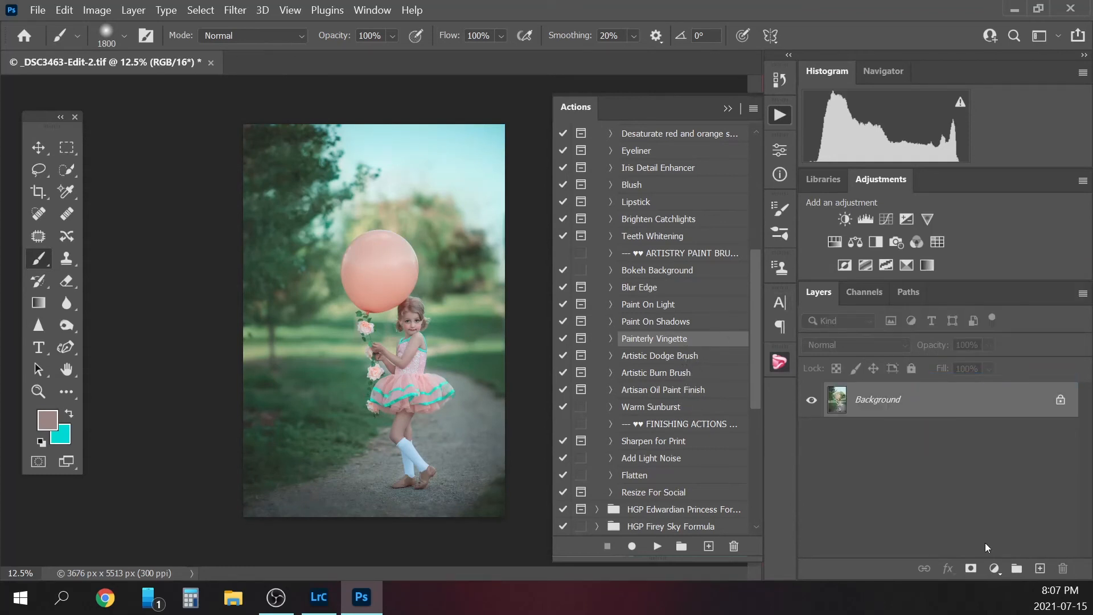
Add a Brightness/Contrast adjustment with brightness 5, compare it on and off, and flatten the image
click(994, 568)
click(1039, 309)
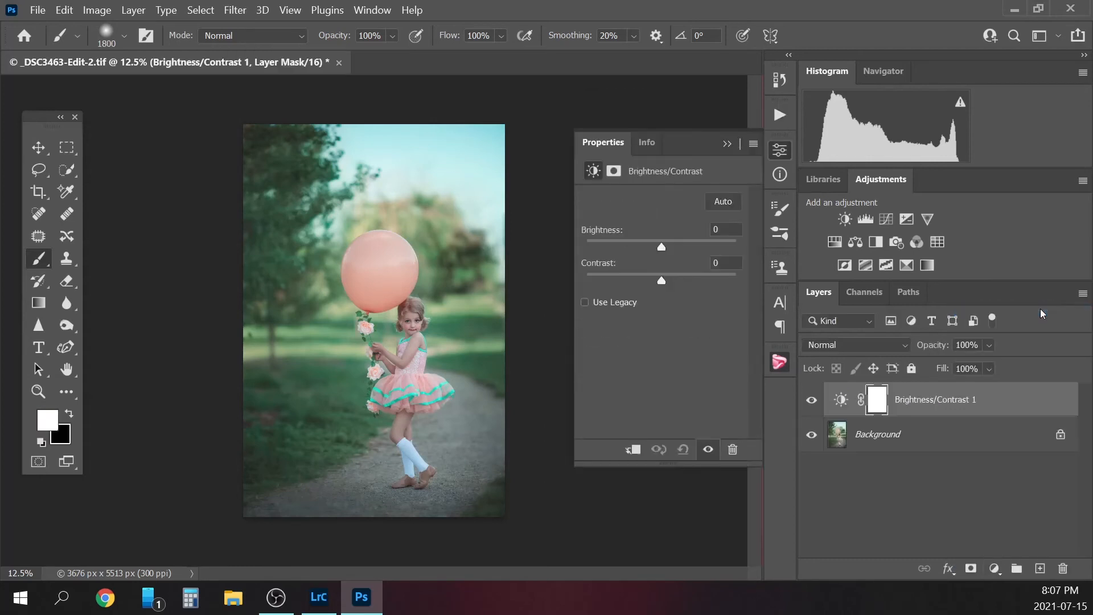
mouse_move(662, 250)
mouse_down()
mouse_move(675, 252)
mouse_move(663, 249)
mouse_up()
click(813, 401)
click(812, 401)
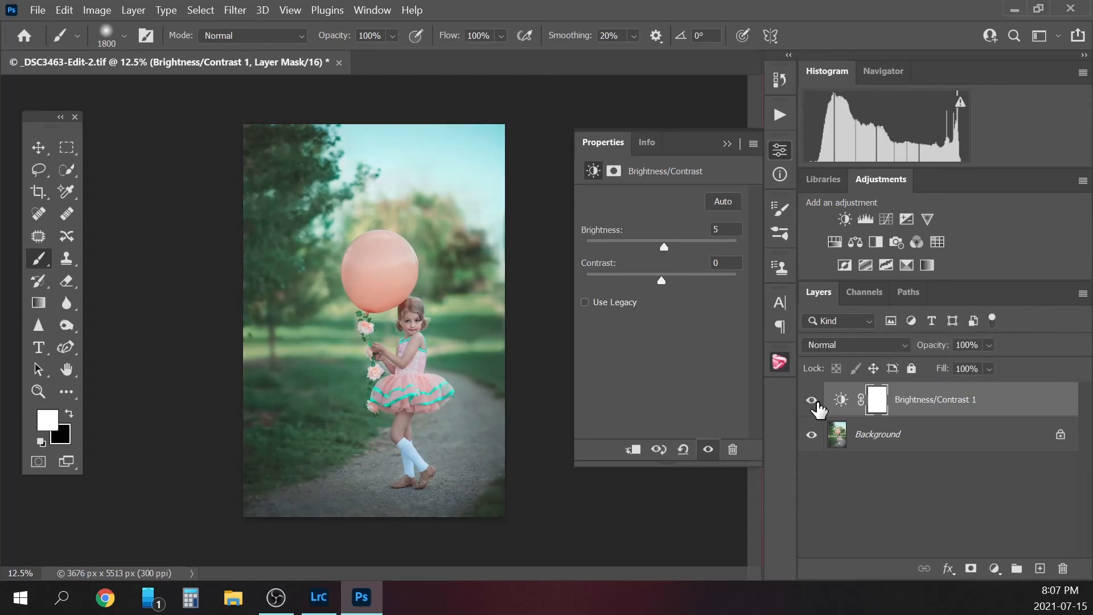
click(922, 439)
right_click(923, 438)
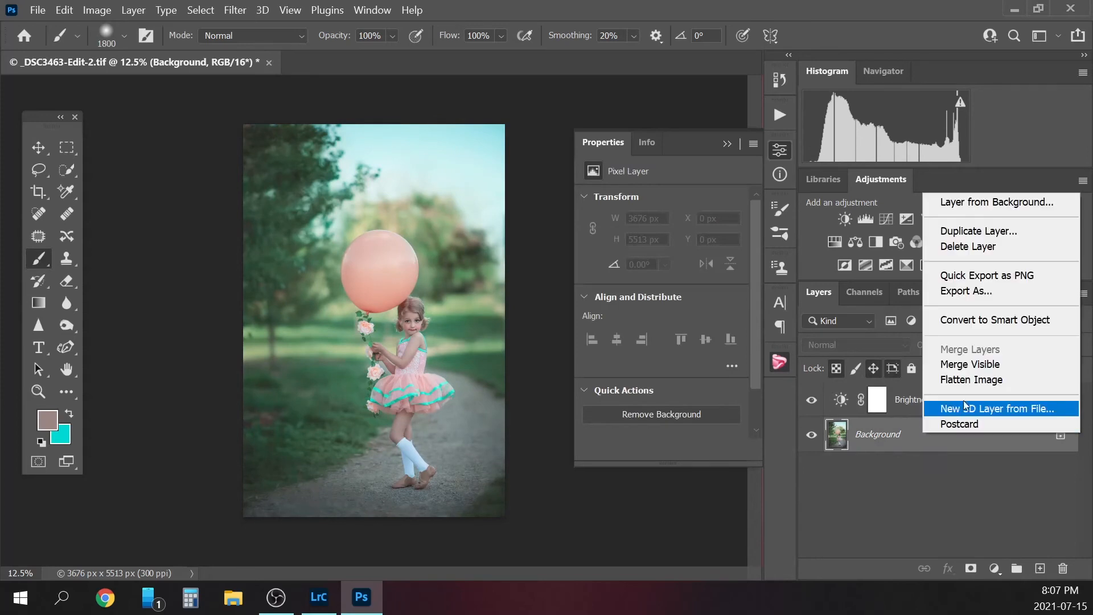
click(971, 379)
Run the "Artistic Dodge Brush" action, accepting its messages, with the Dodge tool on Highlights at 5% exposure
click(780, 114)
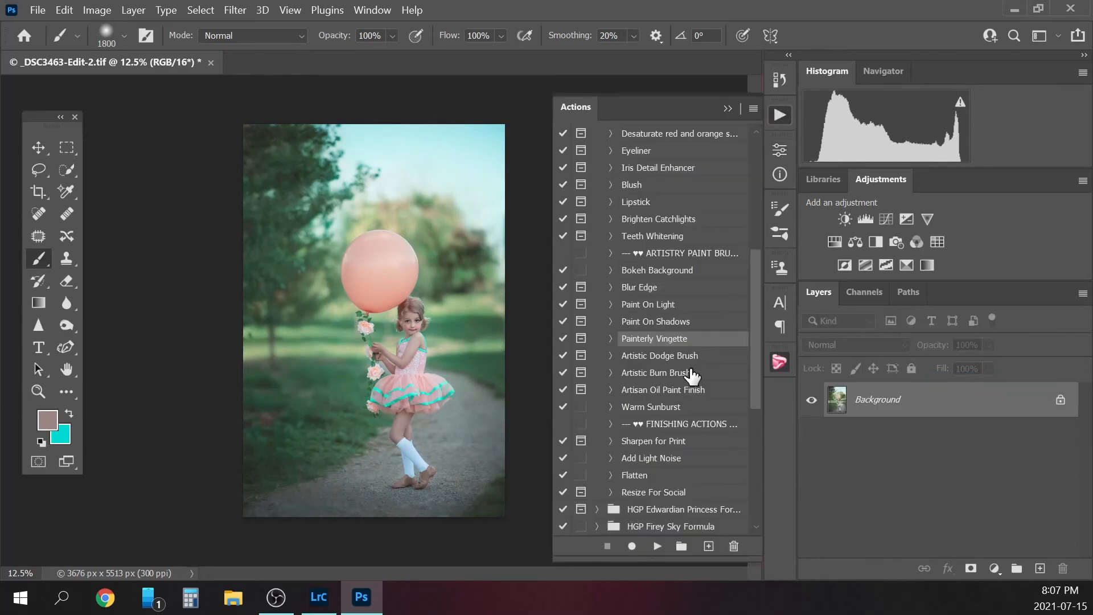
click(672, 358)
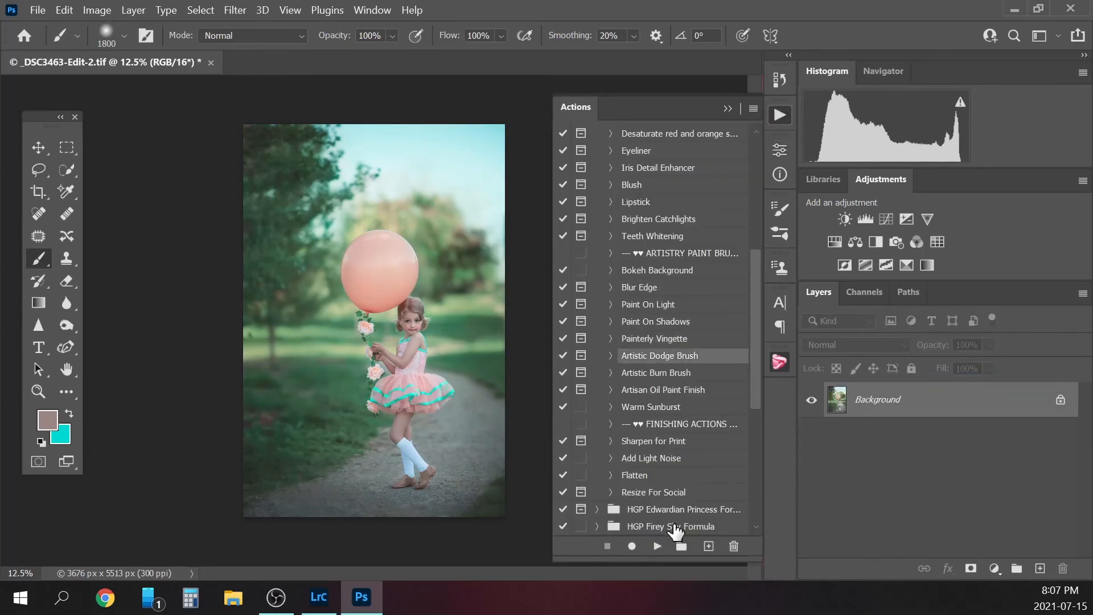
click(658, 548)
click(516, 248)
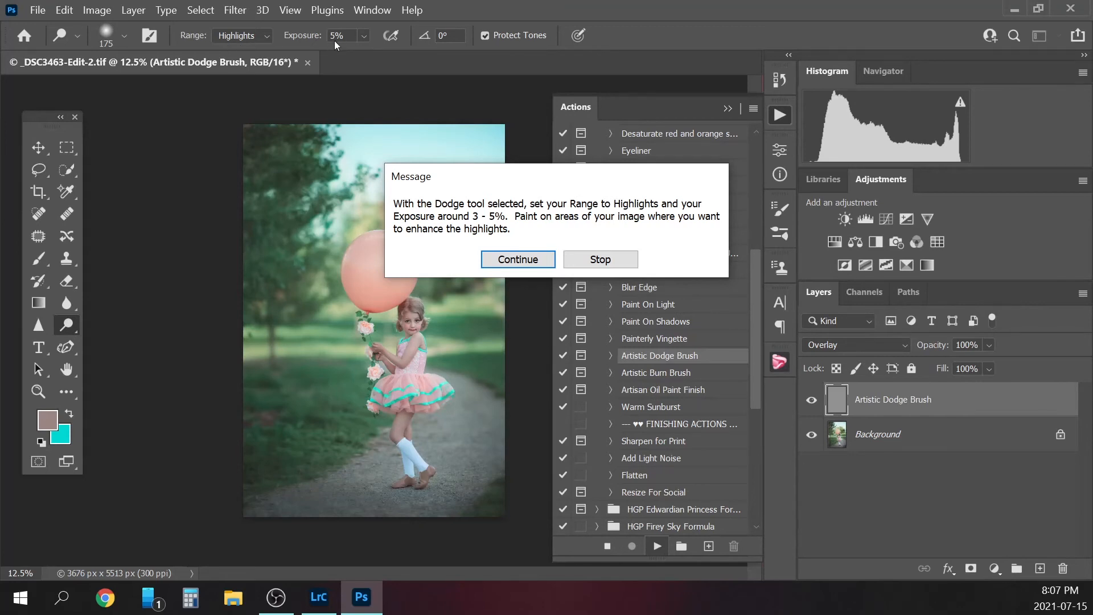
click(535, 257)
click(728, 108)
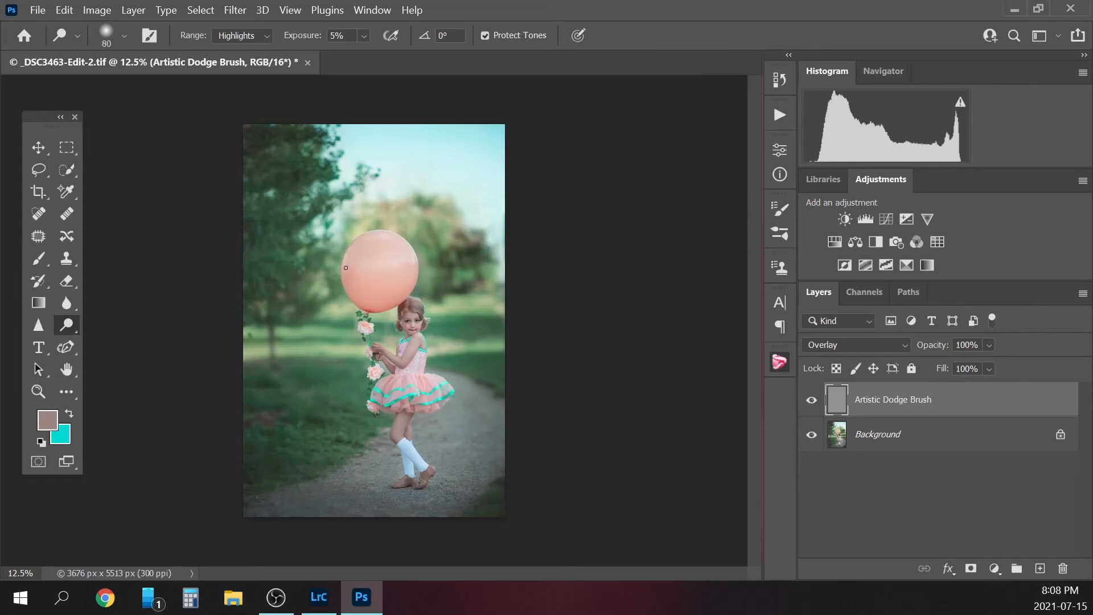
Dodge the balloon's highlights on the Artistic Dodge Brush layer, varying the brush size up to 400 px
key(bracketright)
key(bracketright)
key(bracketright)
key(bracketleft)
key(bracketleft)
key(bracketright)
key(bracketright)
key(bracketright)
key(bracketright)
key(bracketright)
key(bracketleft)
key(bracketleft)
key(bracketleft)
key(bracketright)
key(bracketright)
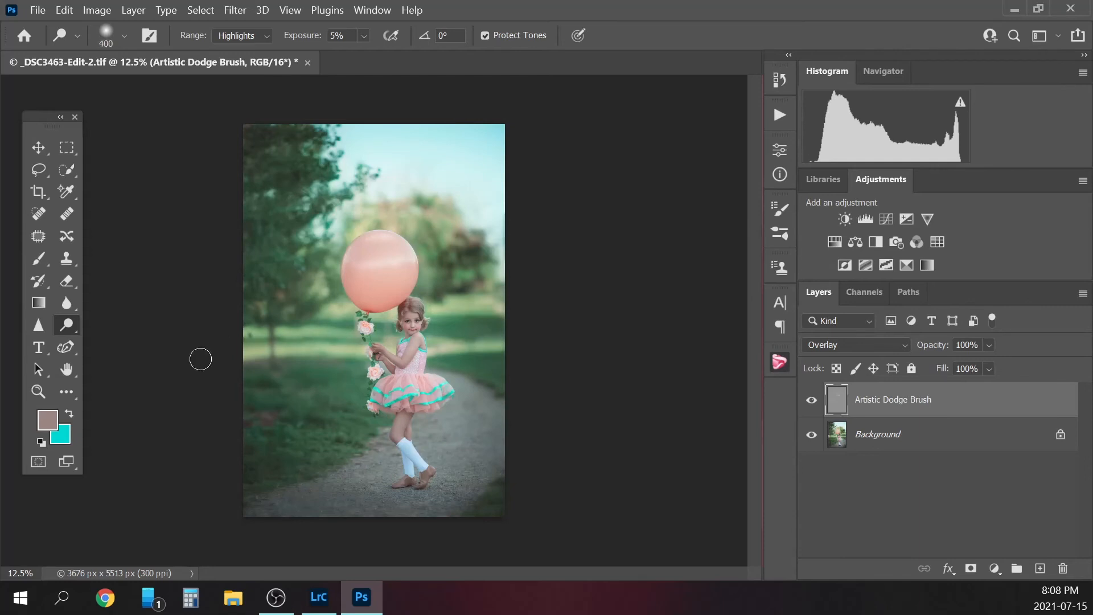
Reduce the dodge brush to 25 px and brighten the strands of hair above the girl's forehead
key(ctrl+plus)
key(ctrl+plus)
key(ctrl+plus)
key(ctrl+plus)
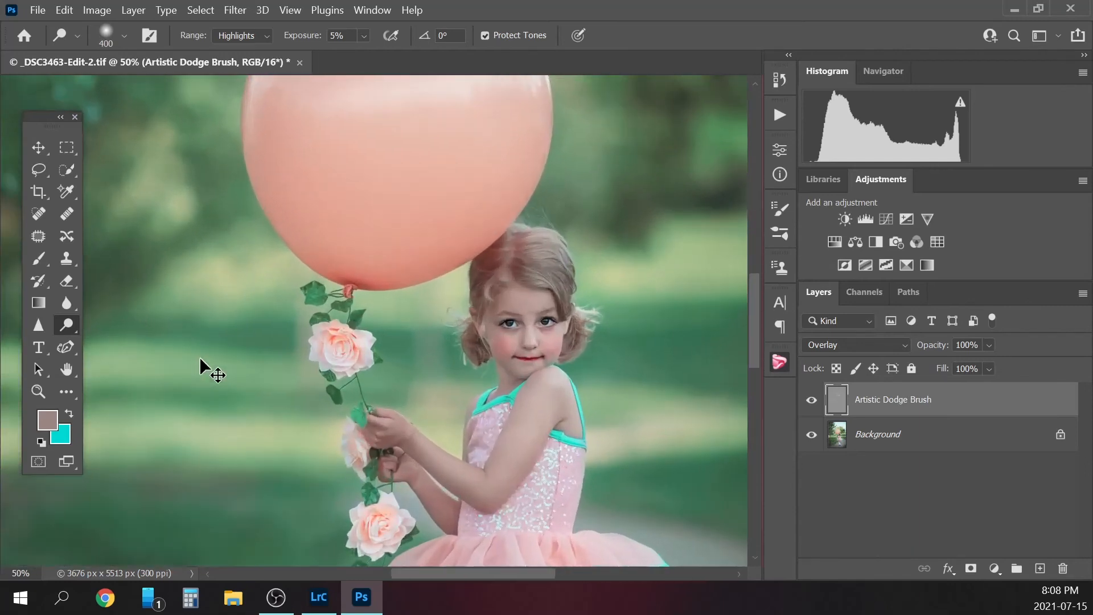
key(ctrl+plus)
key(ctrl+plus)
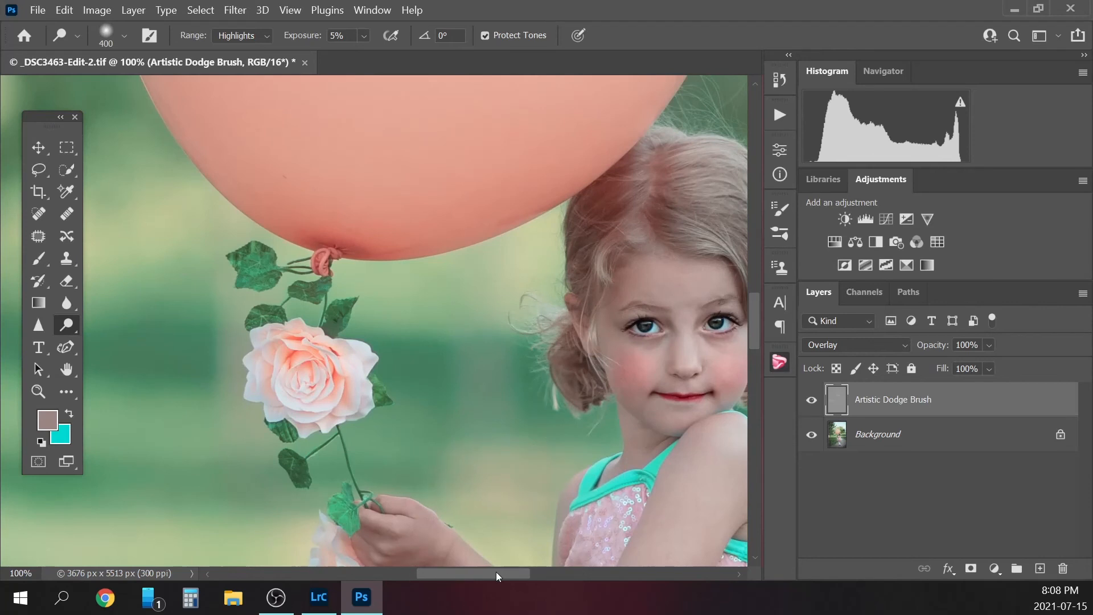
drag(497, 572, 531, 569)
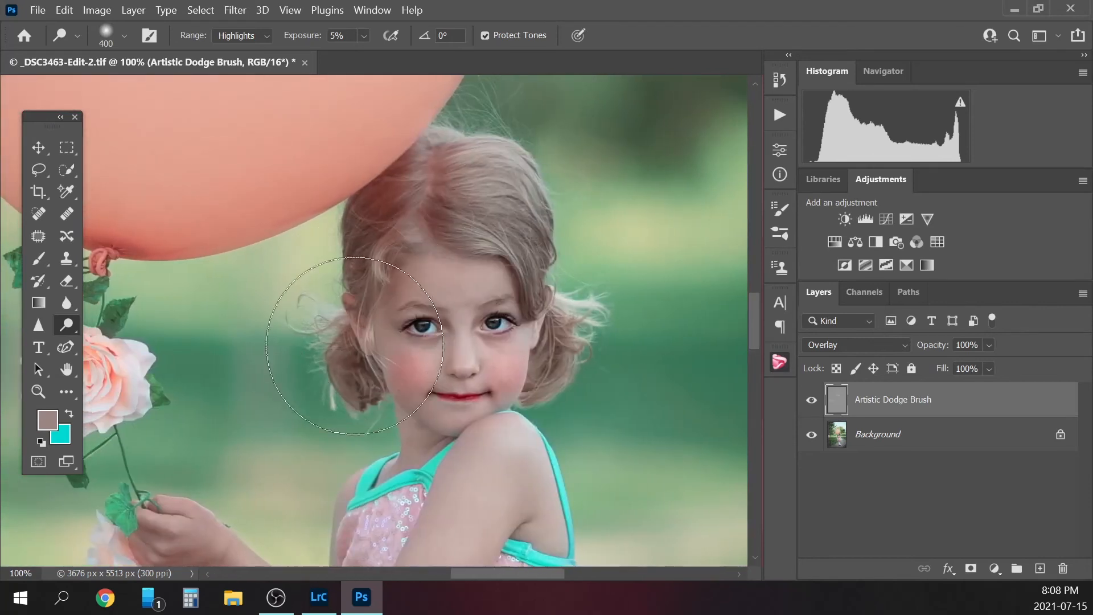
key(bracketleft)
key(bracketleft)
key(bracketleft)
key(bracketleft)
key(bracketleft)
key(bracketleft)
key(bracketleft)
key(bracketleft)
key(bracketleft)
key(bracketleft)
key(bracketleft)
key(bracketleft)
key(bracketleft)
key(bracketleft)
key(bracketleft)
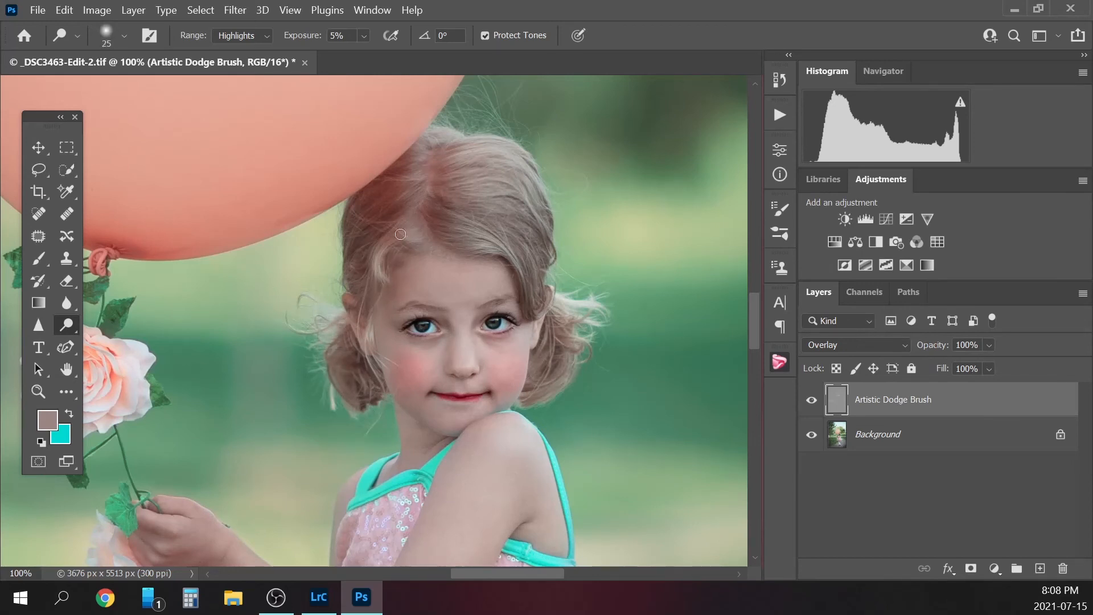
Dodge the highlights on the crown and side sweep of the hair, using a brush of about 50 to 70 px
key(bracketright)
key(bracketright)
key(bracketright)
key(bracketright)
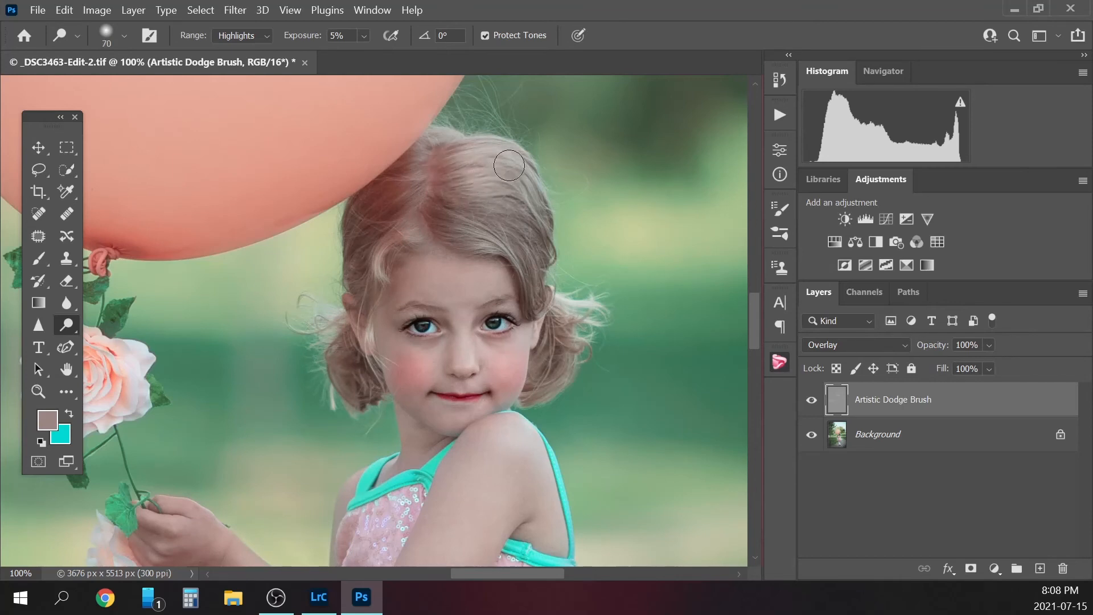
key(bracketright)
drag(478, 180, 459, 170)
key(bracketleft)
key(bracketleft)
key(bracketleft)
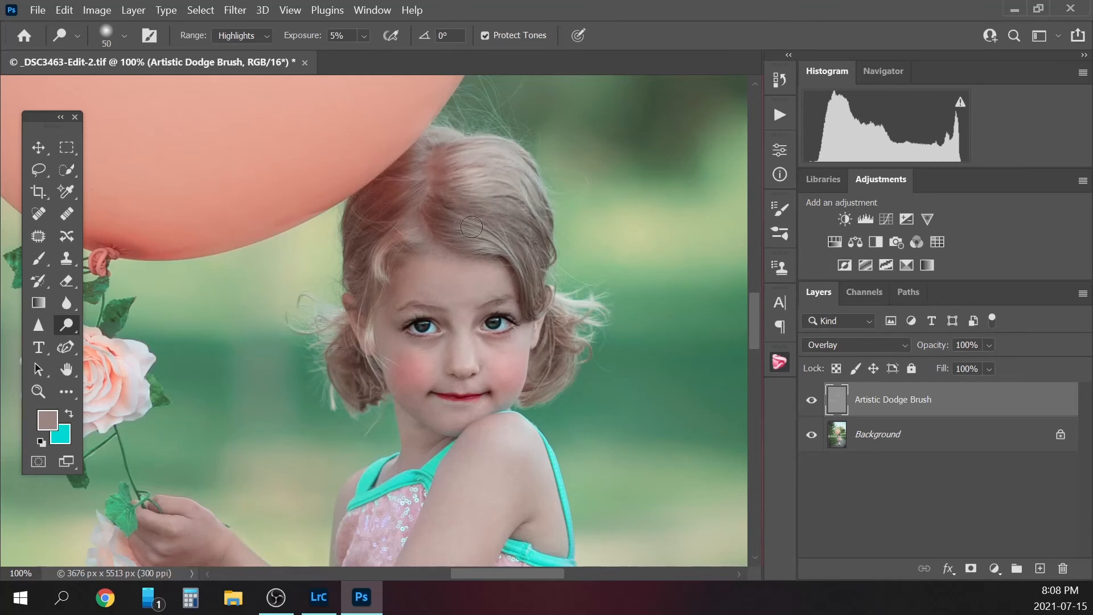
drag(487, 243, 517, 269)
Reduce the brush to 35 px and dodge the hair curls on both sides of the face
key(bracketleft)
mouse_move(541, 401)
mouse_down()
mouse_move(546, 388)
mouse_move(537, 397)
mouse_up()
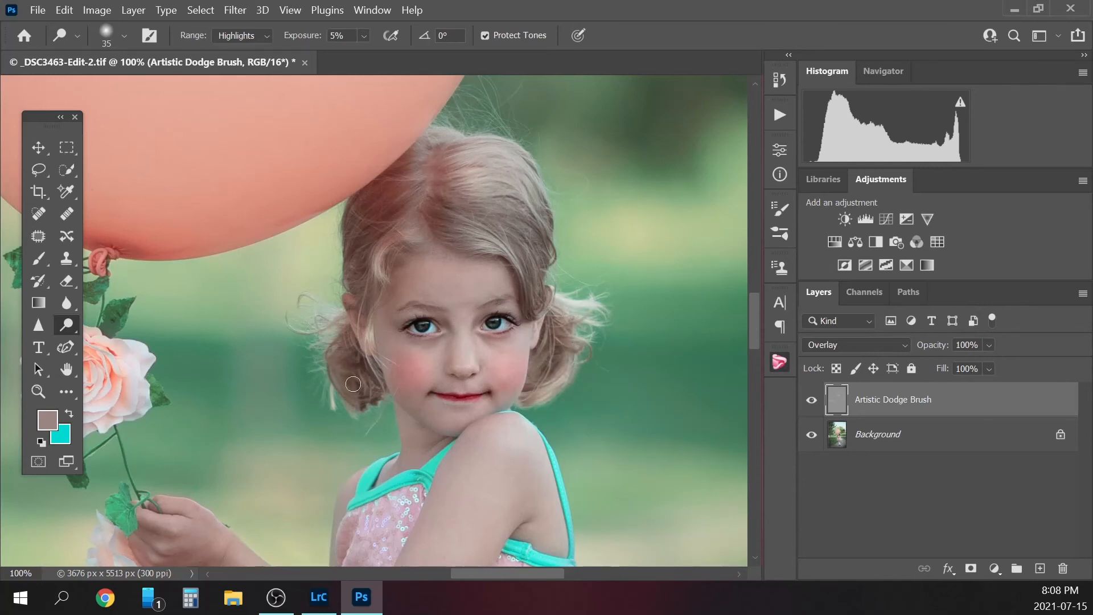
mouse_move(353, 385)
mouse_down()
mouse_move(332, 367)
mouse_move(363, 407)
mouse_up()
Dodge the bridge of the nose with a 10 px brush and the forehead with a 70 px brush
key(bracketright)
key(bracketleft)
key(bracketleft)
key(bracketleft)
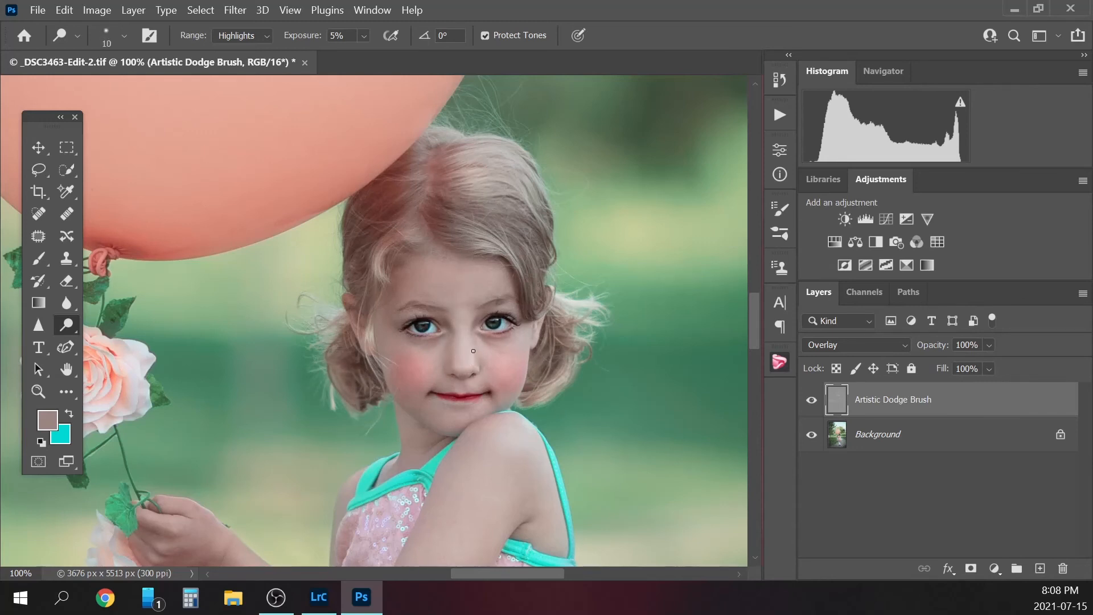
key(bracketright)
key(bracketright)
key(bracketright)
key(bracketright)
key(bracketright)
key(bracketright)
key(bracketright)
key(bracketright)
key(bracketright)
key(bracketright)
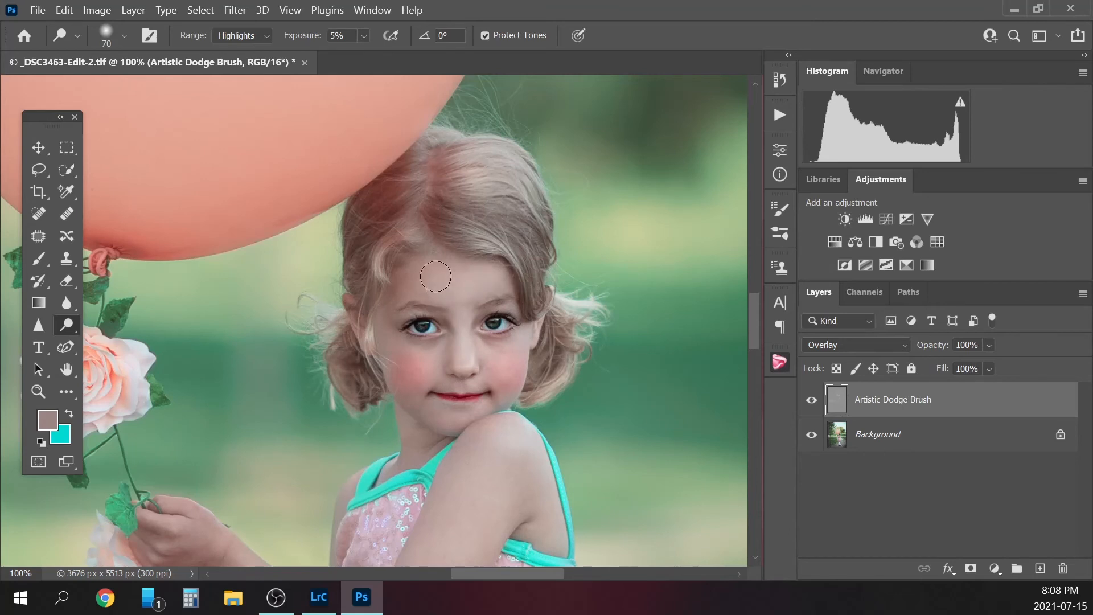
Dodge the tip of the nose with a 20 px brush and the cheek under the eye with a 70 px brush
key(bracketleft)
key(bracketleft)
key(bracketleft)
key(bracketleft)
key(bracketleft)
key(bracketleft)
key(bracketleft)
key(bracketleft)
key(bracketleft)
key(bracketleft)
key(bracketright)
key(bracketright)
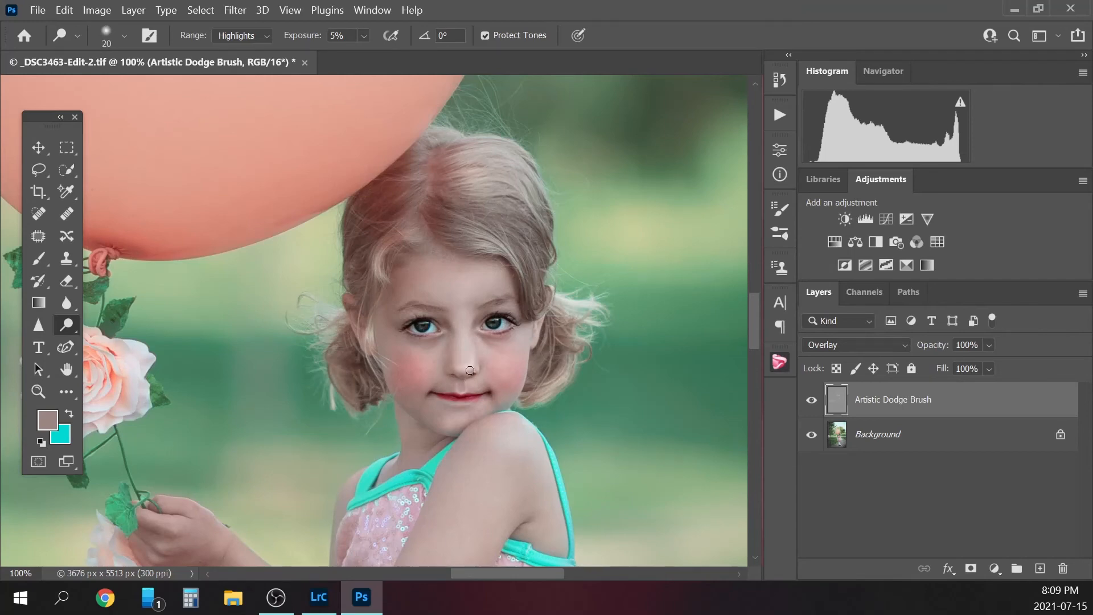
key(bracketright)
key(bracketright)
key(bracketright)
key(bracketright)
key(bracketright)
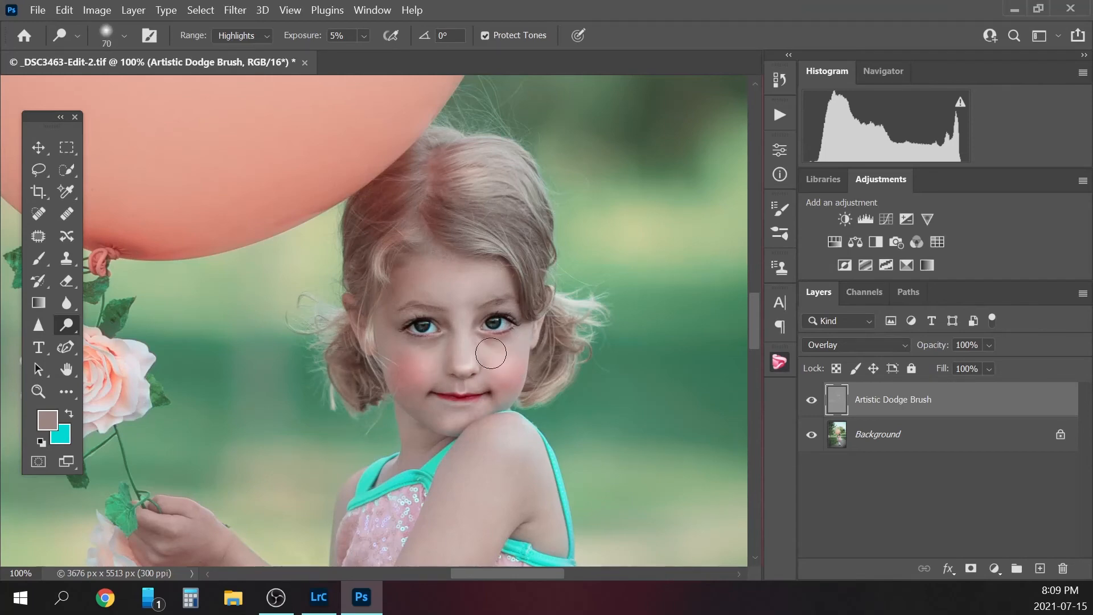
Dodge the shoulder, arm and sequined bodice, adjusting the brush between 80 and 125 px
key(ctrl+minus)
key(ctrl+minus)
key(bracketright)
key(bracketright)
key(bracketright)
key(bracketright)
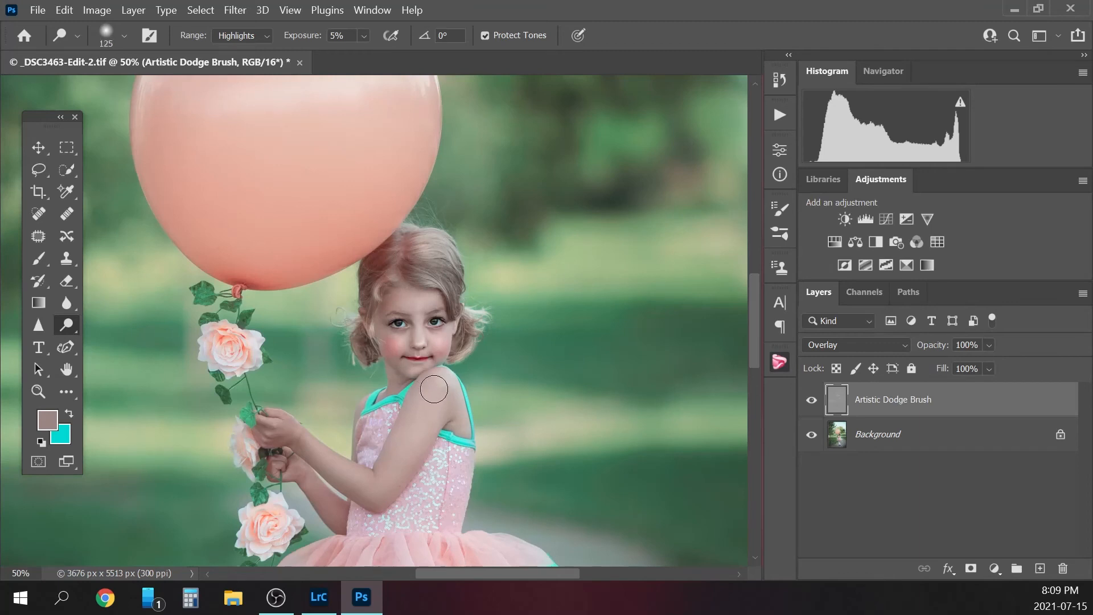
key(bracketleft)
key(bracketleft)
key(bracketleft)
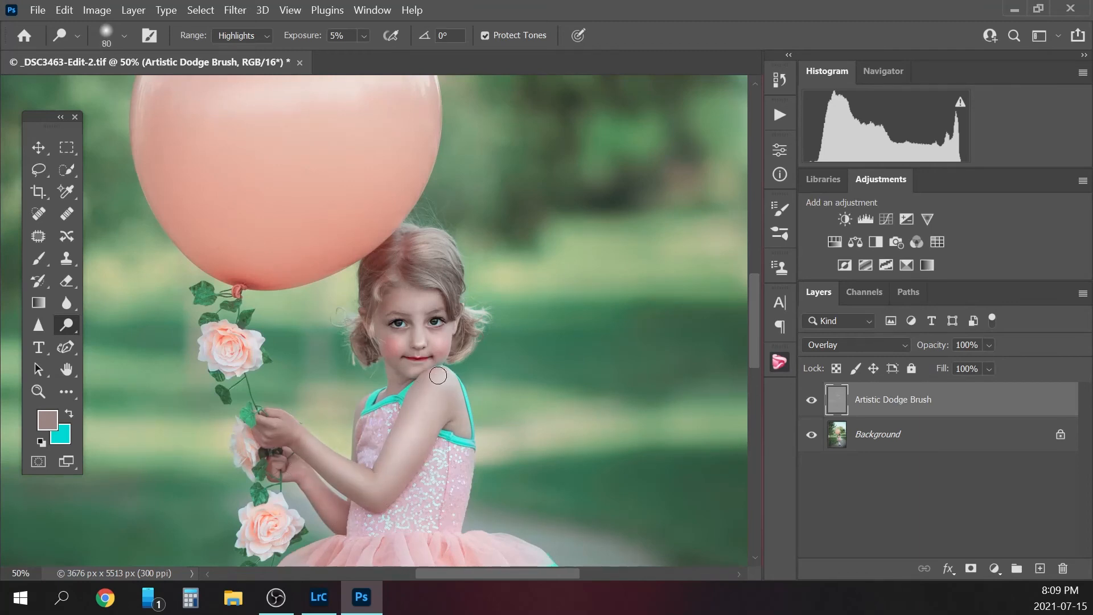
key(bracketright)
key(bracketright)
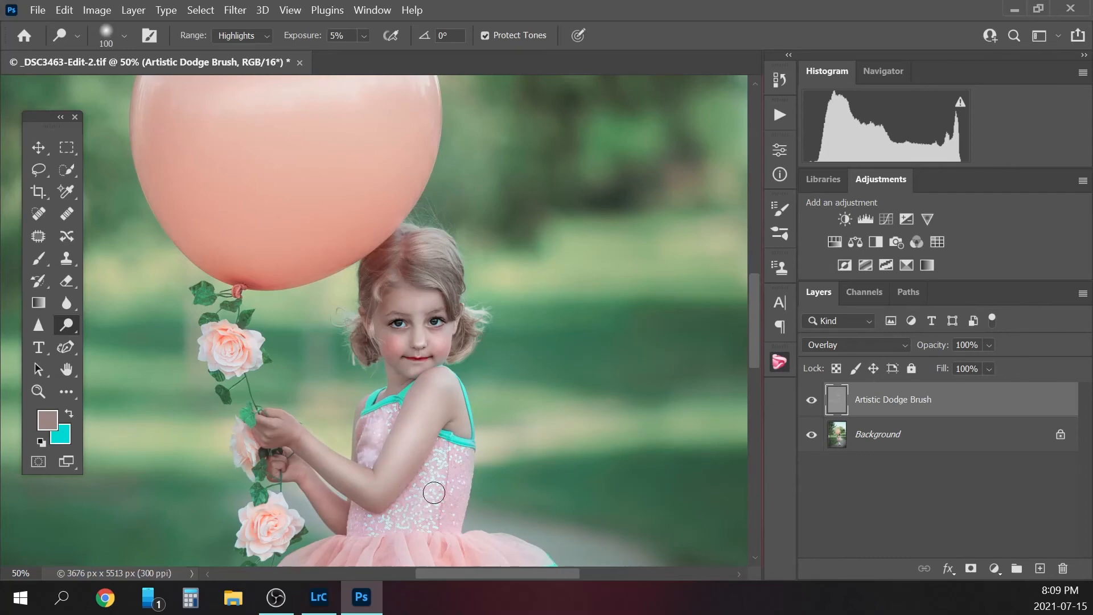
Reduce the brush to about 70 px and dodge the highlights across the tutu's tulle and ribbon bands
key(ctrl+minus)
key(ctrl+minus)
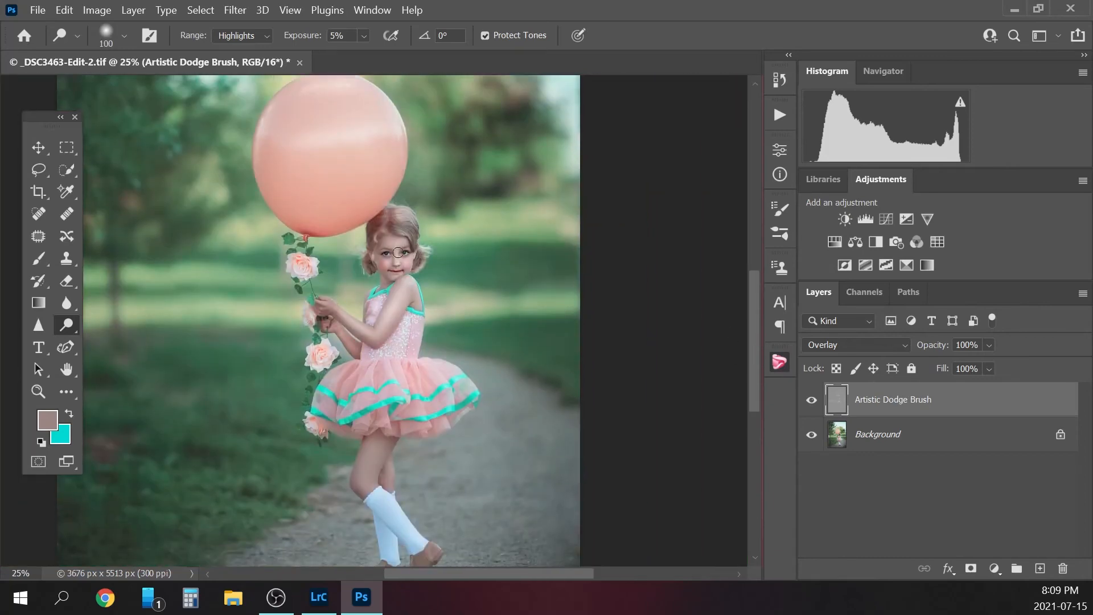
key(bracketleft)
key(bracketleft)
key(bracketleft)
key(bracketleft)
key(bracketleft)
key(bracketleft)
drag(318, 401, 319, 402)
key(bracketleft)
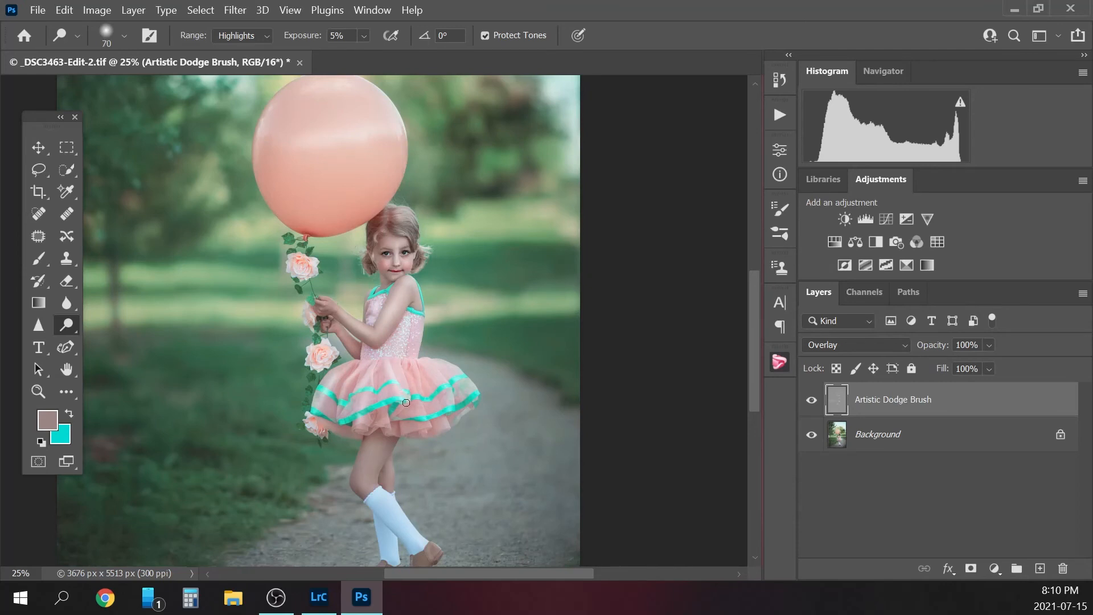
mouse_move(421, 409)
mouse_down()
mouse_move(415, 384)
mouse_move(439, 404)
mouse_move(425, 361)
mouse_up()
key(bracketleft)
key(bracketleft)
key(bracketleft)
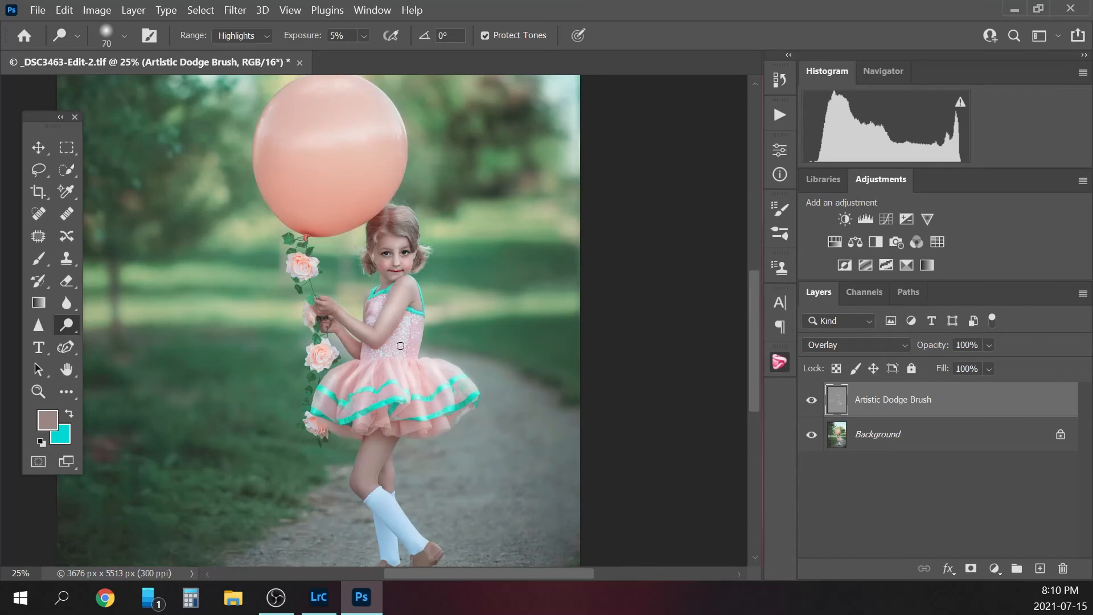
Dodge the legs and socks with a 150 px brush and the lowest rose with a 60 px brush
key(bracketright)
key(bracketright)
key(bracketright)
mouse_move(377, 459)
mouse_down()
mouse_move(387, 436)
mouse_move(373, 453)
mouse_up()
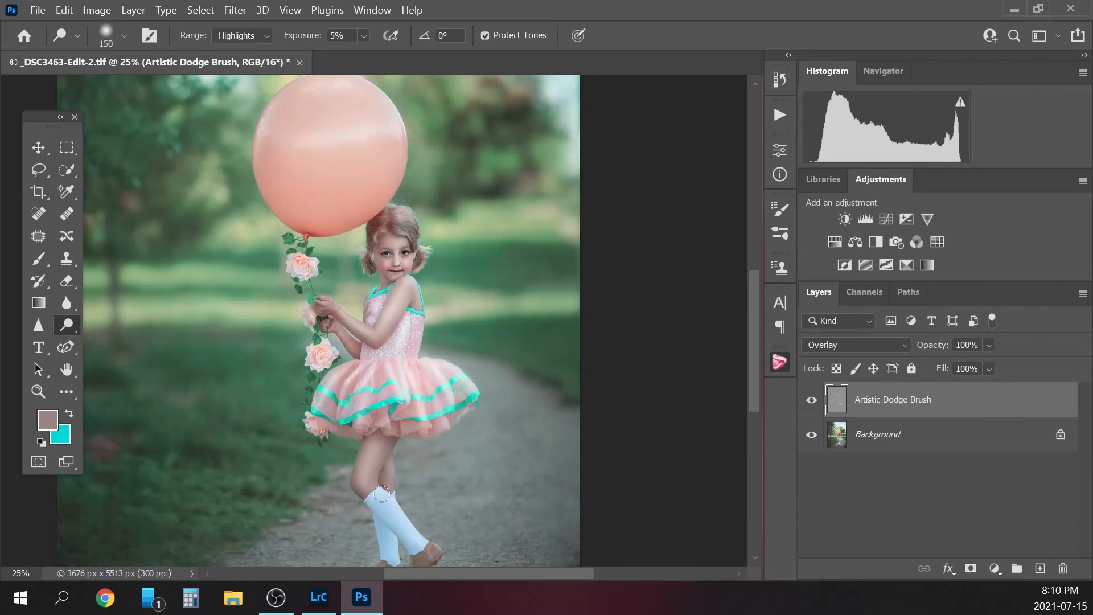
scroll(748, 348, down, 3)
key(bracketleft)
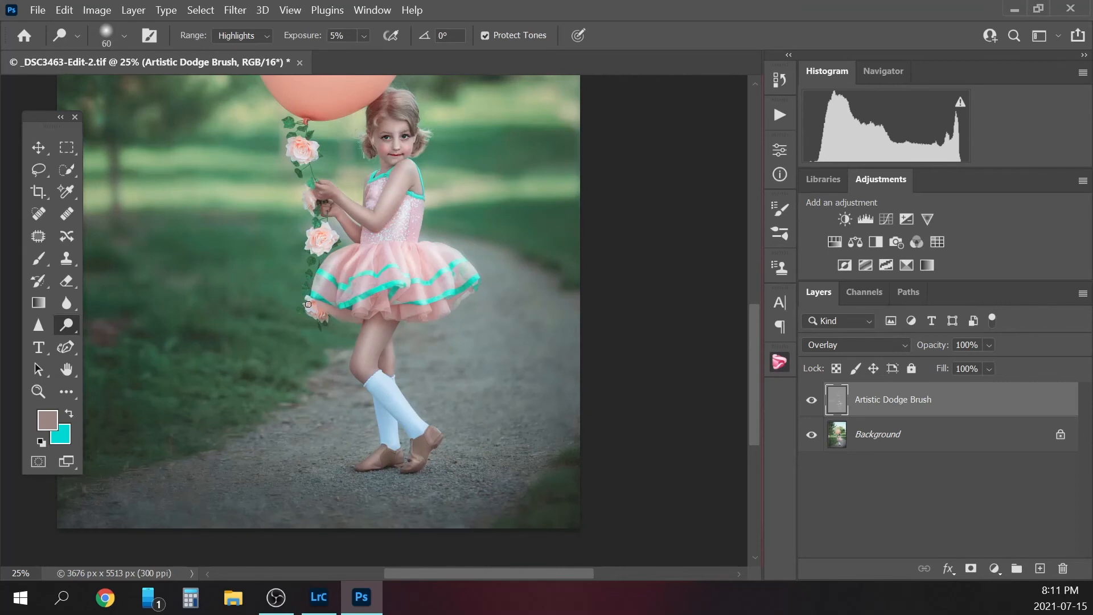
Compare the whole photo with and without the Artistic Dodge Brush layer, flatten the image and reopen the actions list
key(ctrl+minus)
key(ctrl+minus)
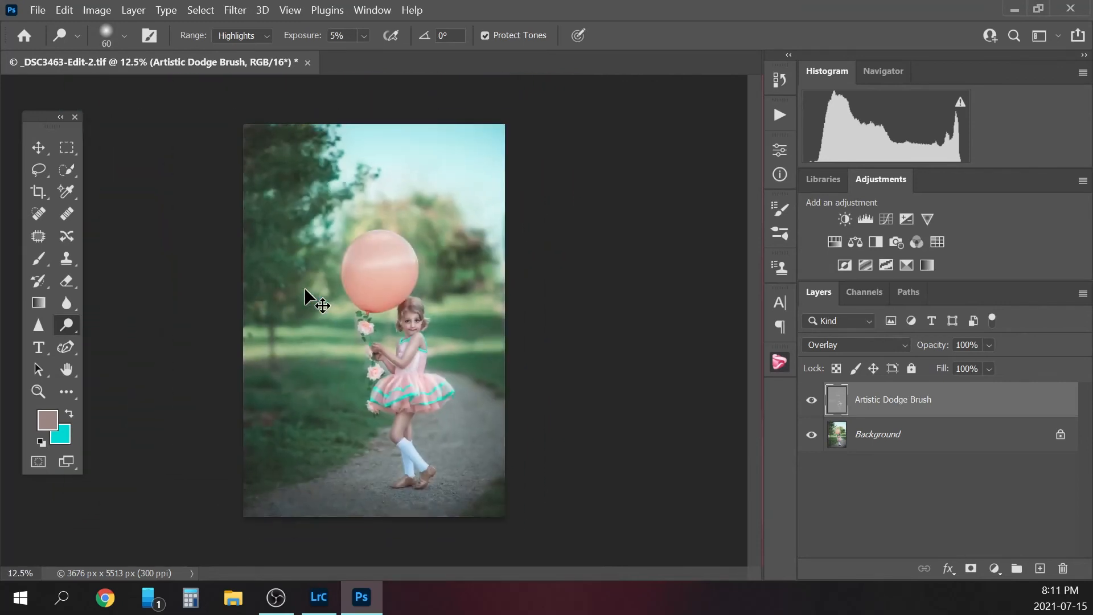
click(812, 401)
click(813, 403)
click(928, 436)
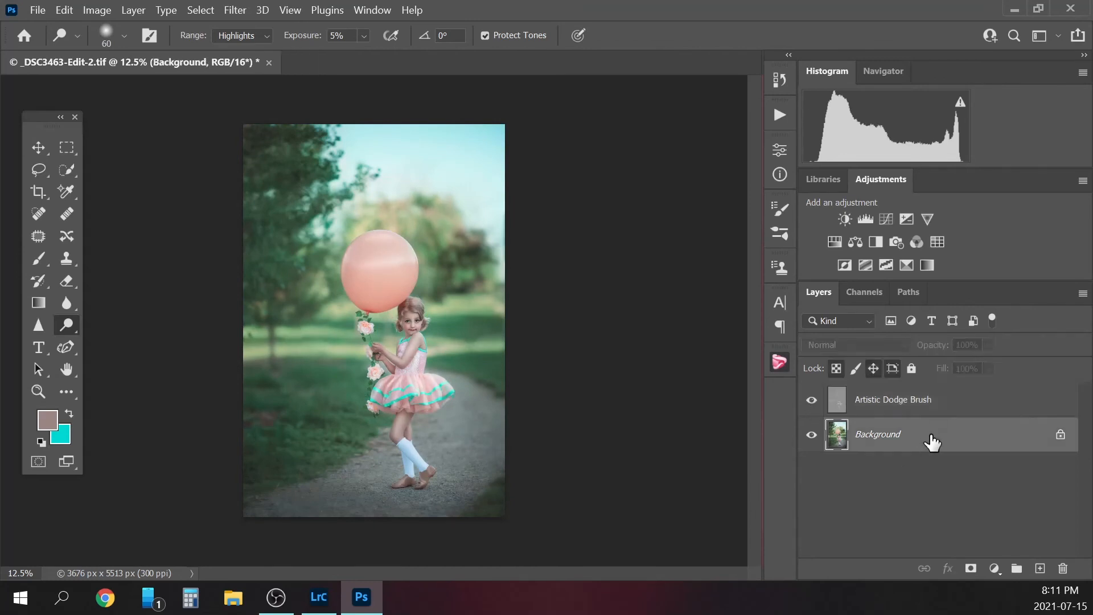
right_click(928, 436)
click(996, 386)
click(780, 116)
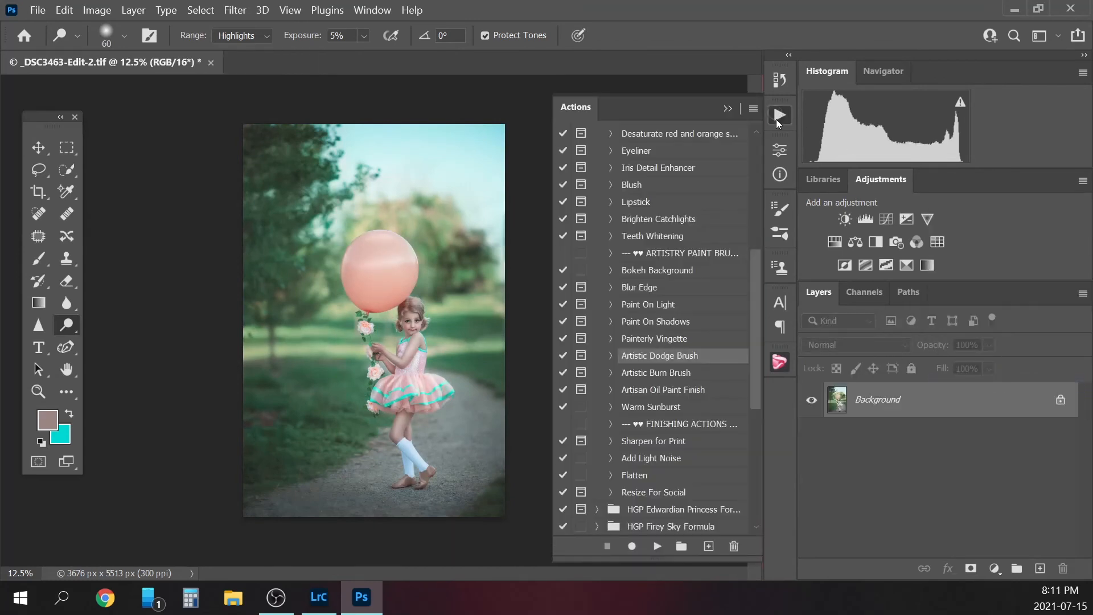
Run the Artistic Burn Brush action and continue through its messages
click(658, 373)
click(657, 547)
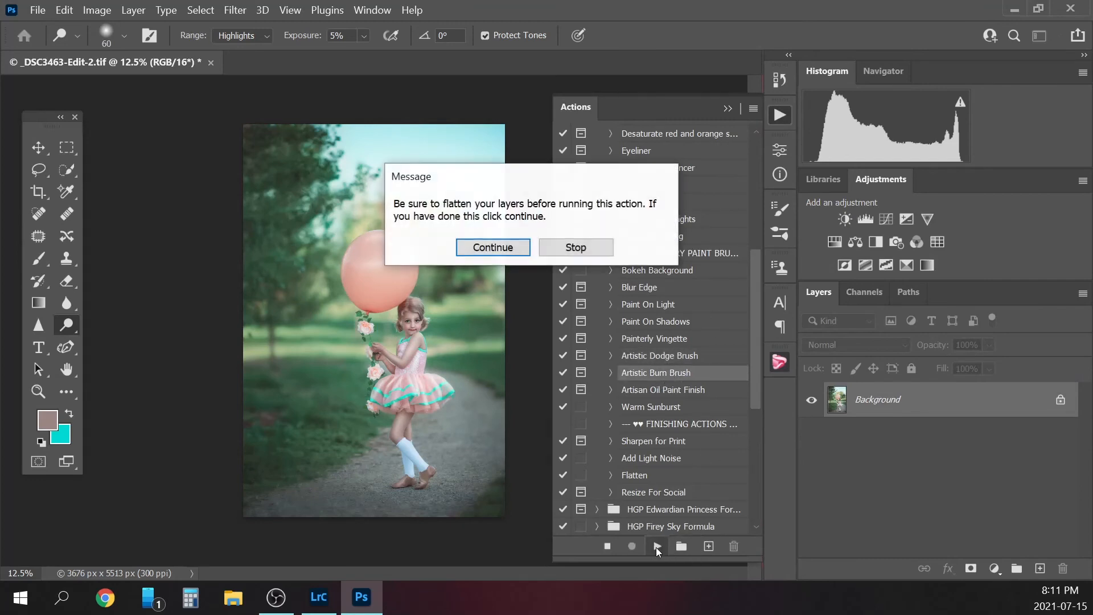
click(507, 246)
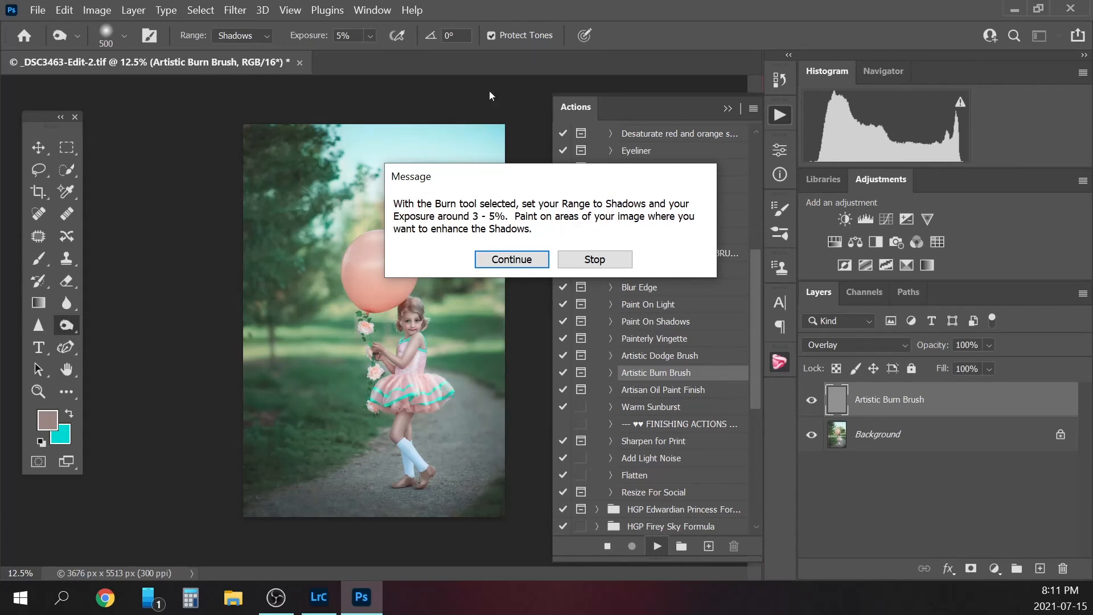
click(515, 255)
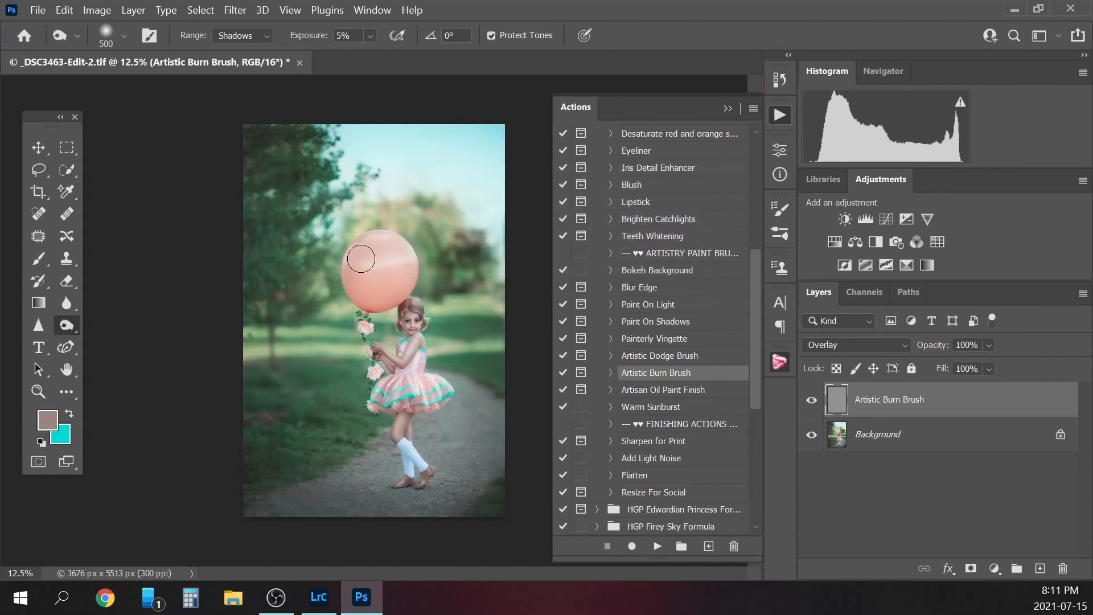
Burn shadows on the balloon and its surroundings, varying the brush size up to 700 px
key(bracketleft)
key(bracketleft)
key(bracketleft)
key(bracketleft)
key(bracketright)
key(bracketright)
key(bracketright)
key(bracketright)
key(bracketright)
key(bracketright)
Burn the shadows around the girl's facial features with the brush reduced to 25 px
key(ctrl+plus)
key(ctrl+plus)
key(ctrl+plus)
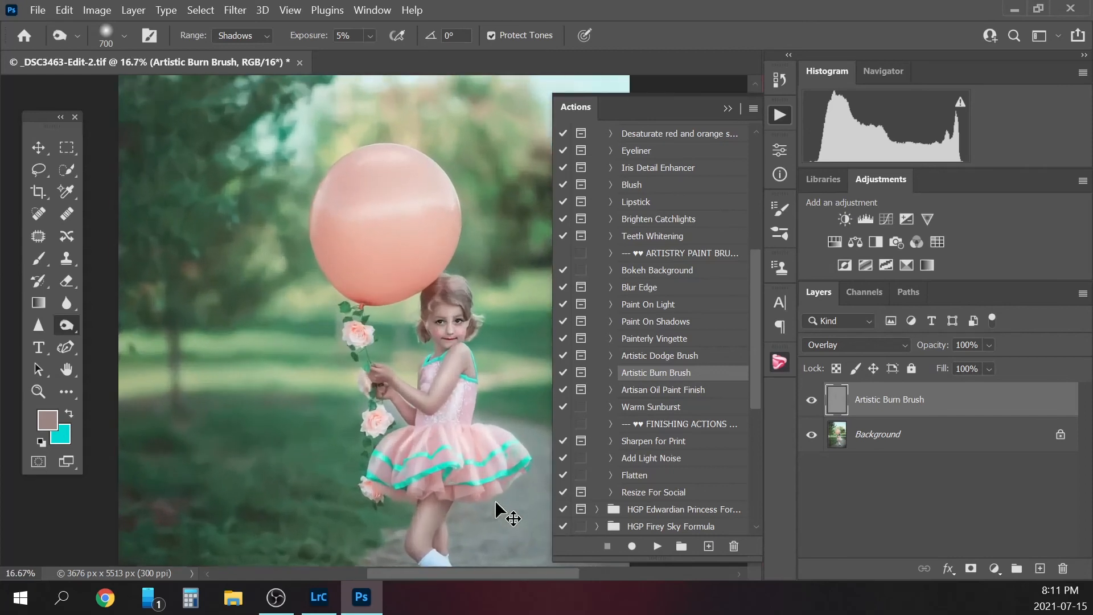
click(728, 108)
key(ctrl+plus)
key(bracketleft)
key(bracketleft)
key(bracketleft)
key(bracketleft)
key(bracketleft)
key(bracketleft)
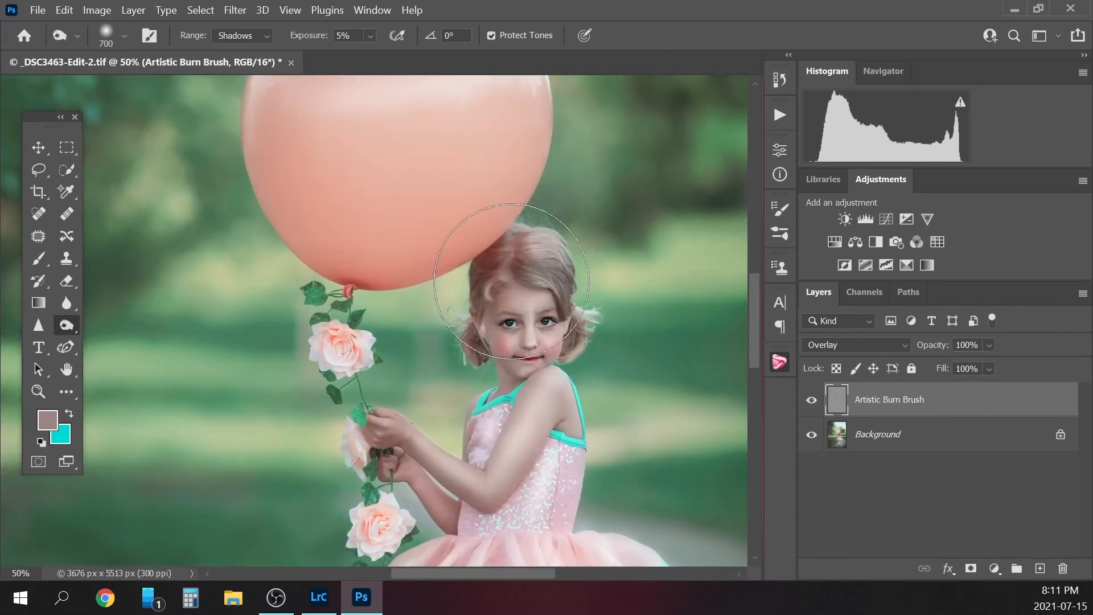
key(bracketleft)
key(bracketleft)
key(bracketleft)
key(bracketleft)
key(bracketleft)
key(bracketleft)
key(bracketleft)
key(bracketleft)
key(bracketleft)
key(bracketleft)
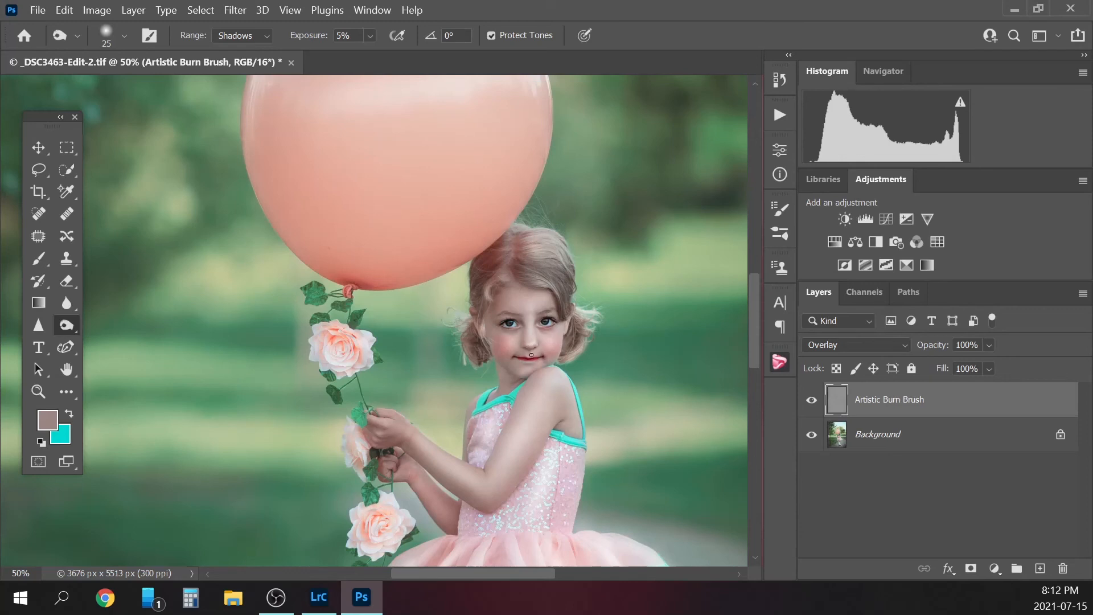
Burn the finer facial shadows with a smaller brush and the arm's shaded edges at 50 px
key(bracketleft)
key(bracketleft)
key(bracketleft)
key(bracketleft)
key(bracketleft)
key(bracketright)
key(bracketright)
key(bracketright)
key(bracketright)
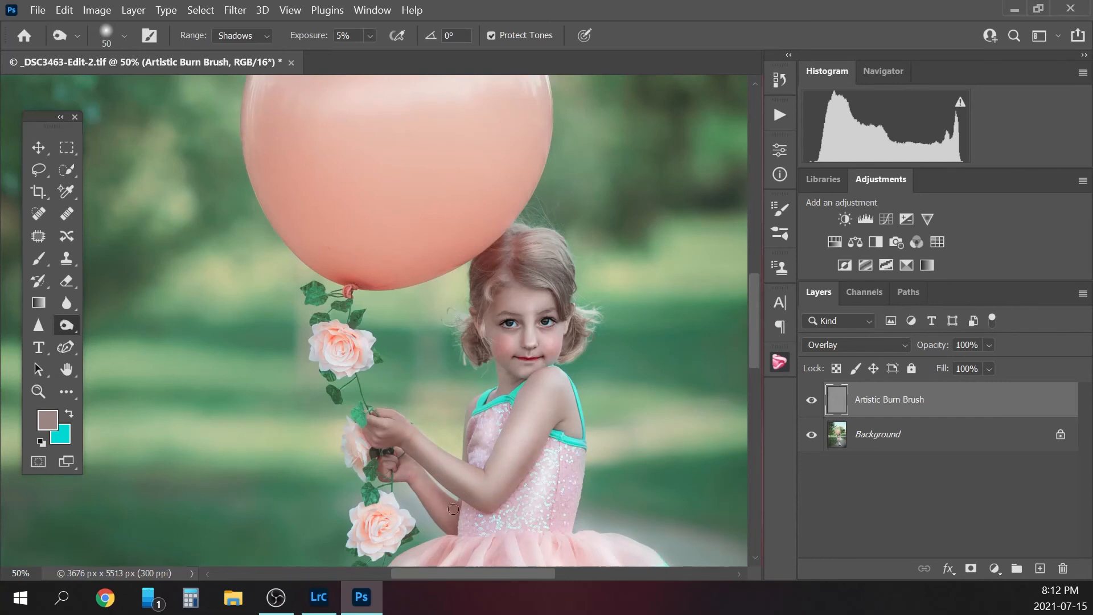
Burn the shadows along the tutu's tulle and ribbon bands with a brush between 100 and 80 px
key(bracketright)
key(bracketright)
key(bracketright)
key(bracketright)
key(bracketright)
key(ctrl+minus)
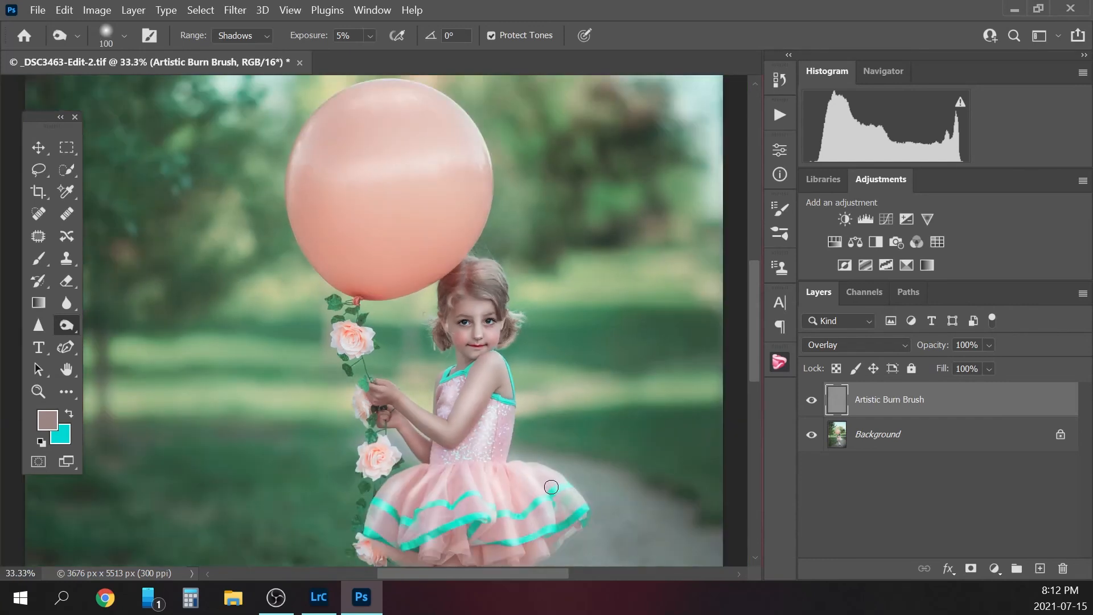
key(bracketleft)
key(bracketleft)
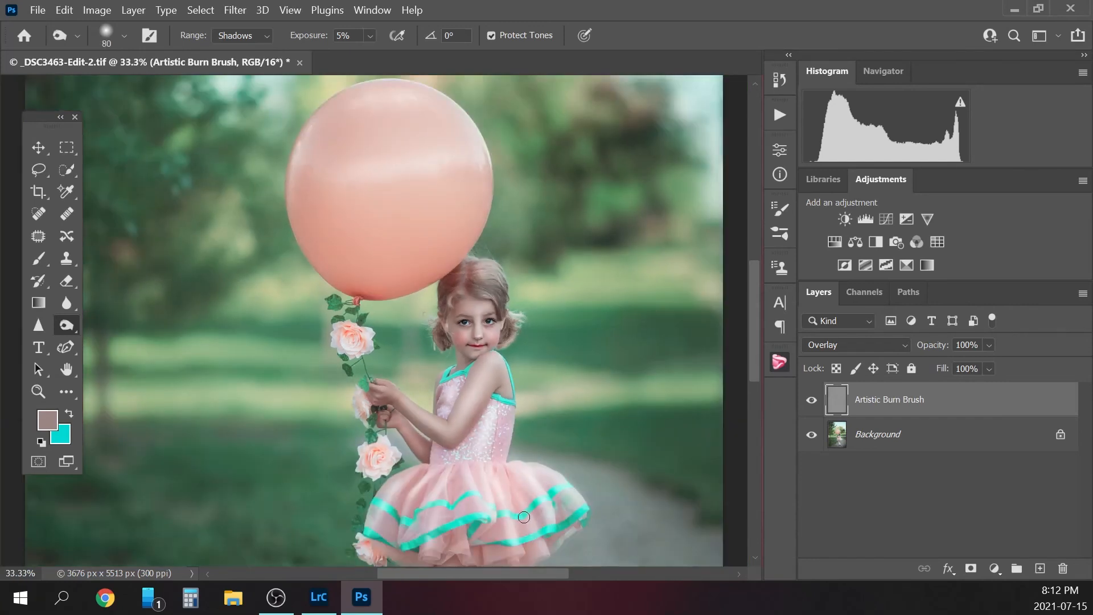
Burn the tutu's folds with a brush between 45 and 80 px, and shade the legs and socks at 80 px
scroll(750, 355, down, 3)
key(bracketleft)
key(bracketleft)
key(bracketleft)
key(bracketleft)
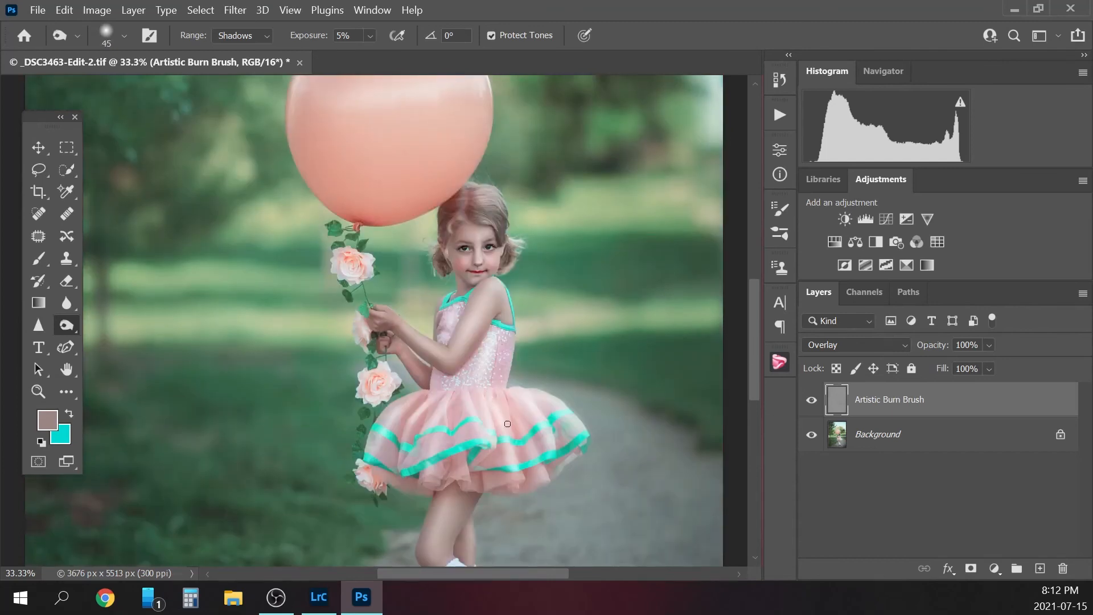
key(bracketright)
key(bracketright)
key(bracketright)
key(bracketright)
key(bracketright)
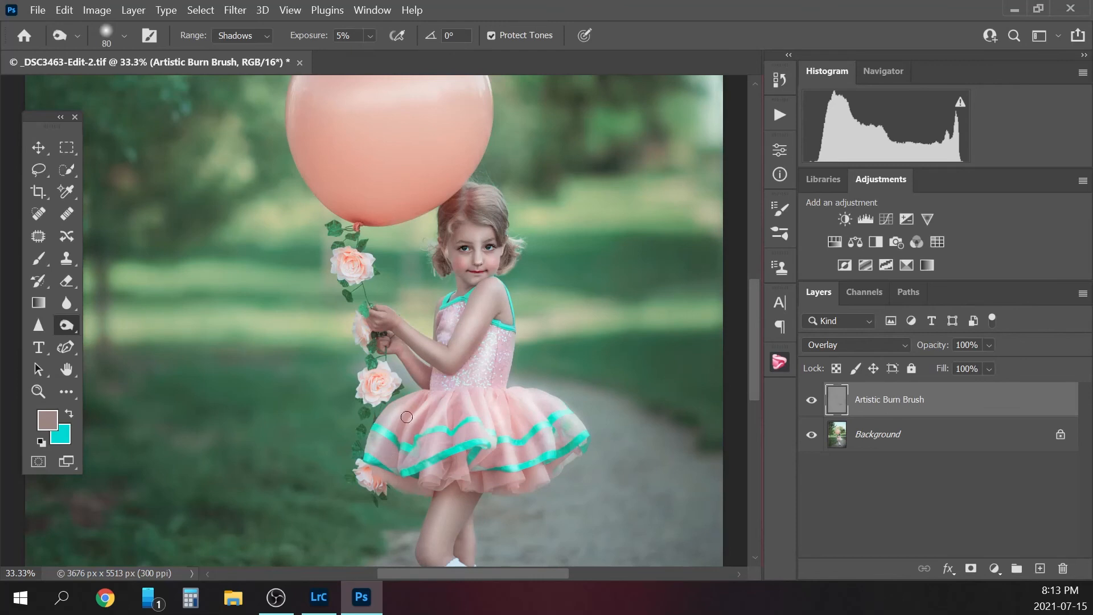
scroll(509, 349, down, 5)
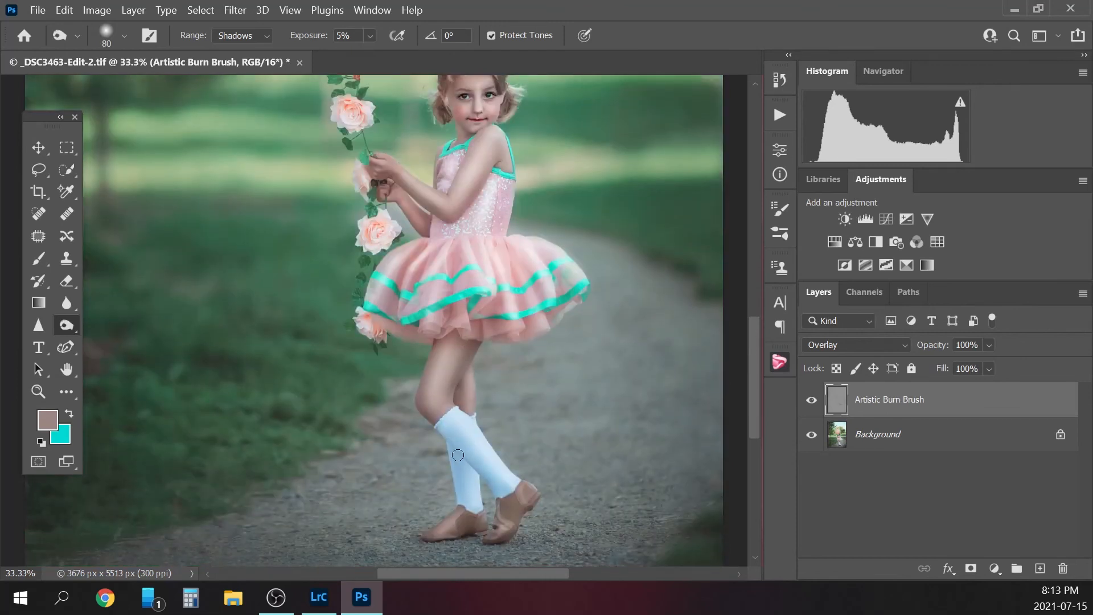
Compare the whole photo with and without the Artistic Burn Brush layer and flatten the image
key(ctrl+minus)
key(ctrl+minus)
key(ctrl+minus)
click(812, 400)
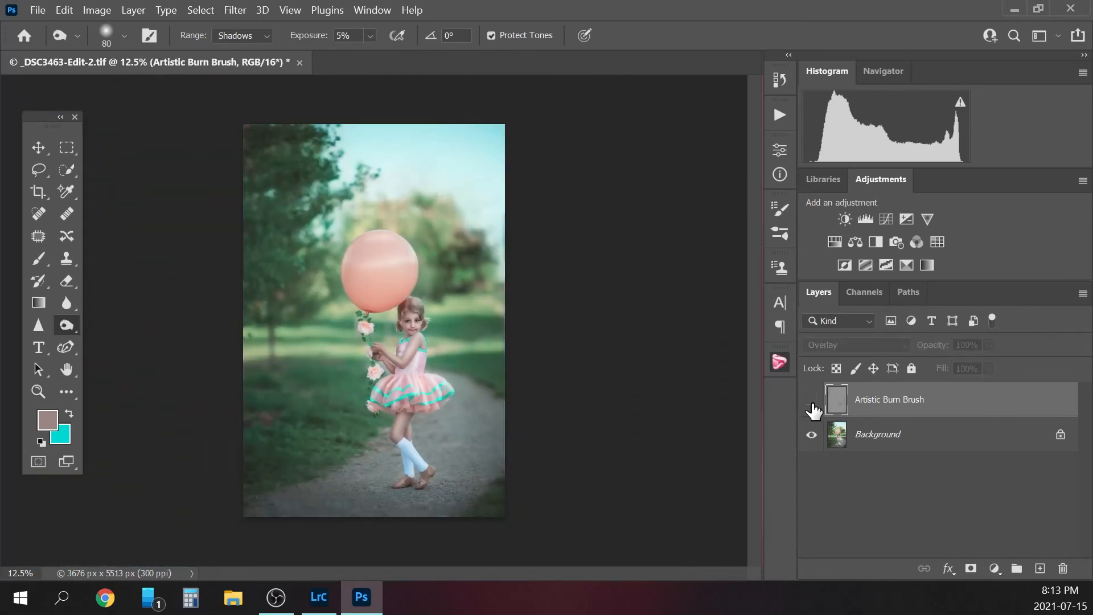
click(812, 400)
click(812, 400)
click(812, 400)
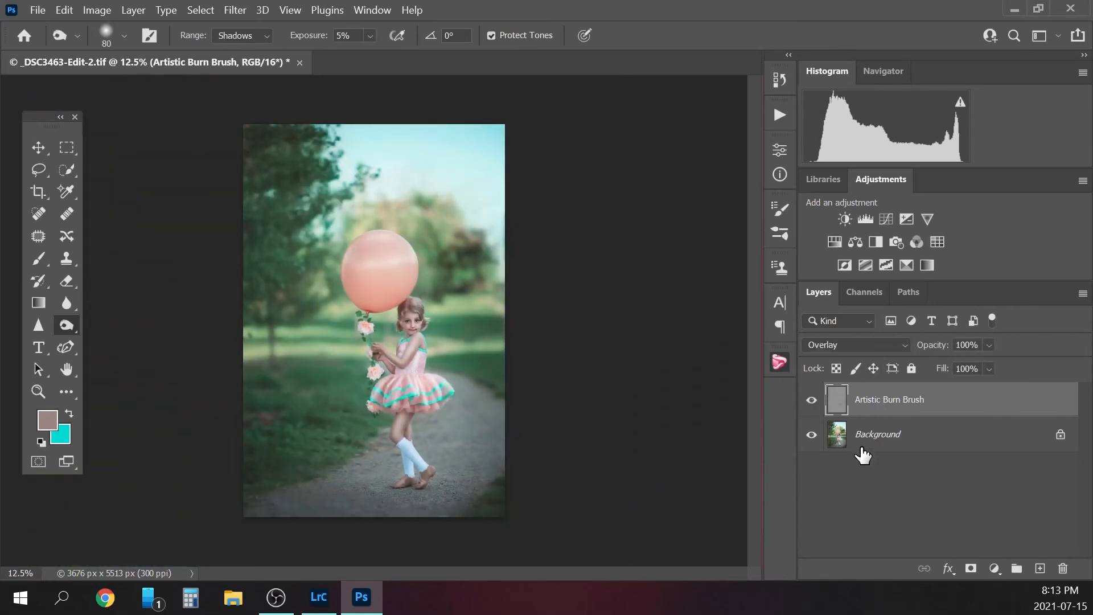
click(904, 436)
right_click(904, 437)
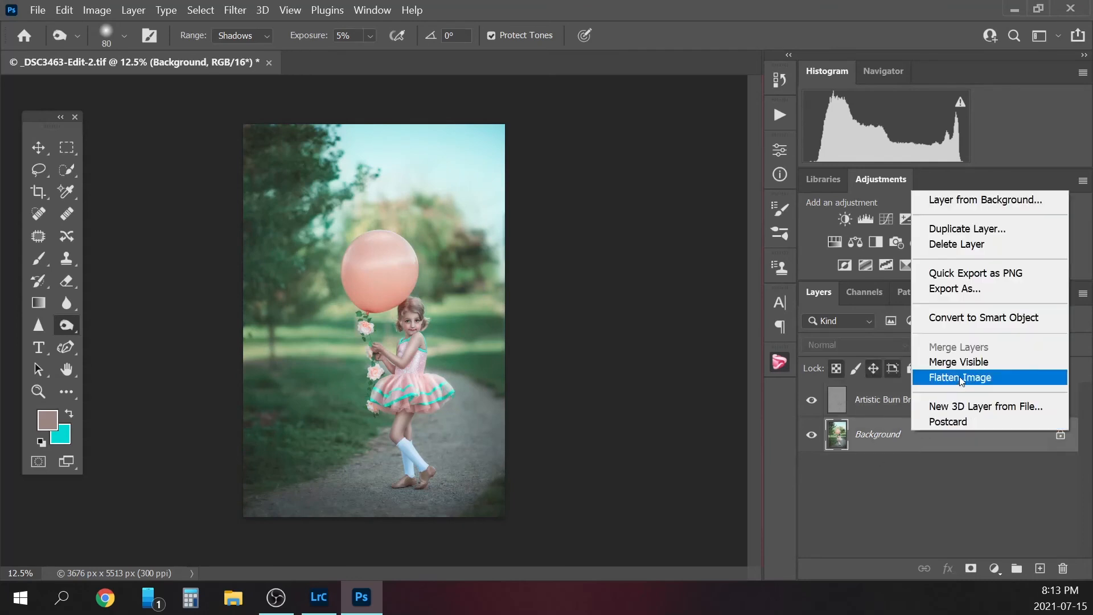
click(960, 375)
Run the Artisan Oil Paint Finish action and continue through its messages
click(789, 118)
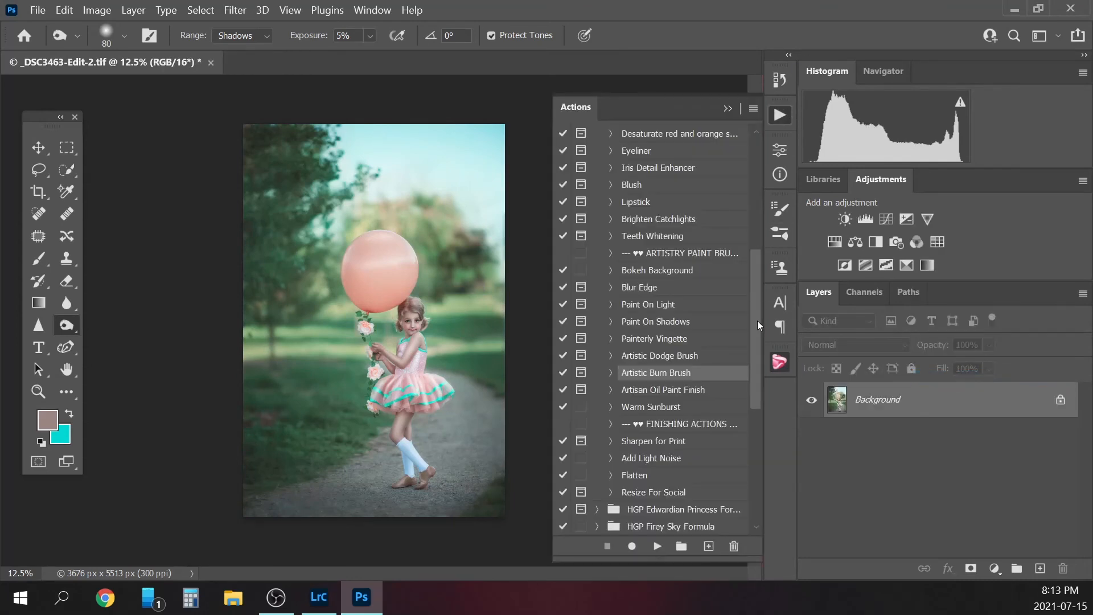
scroll(756, 328, down, 1)
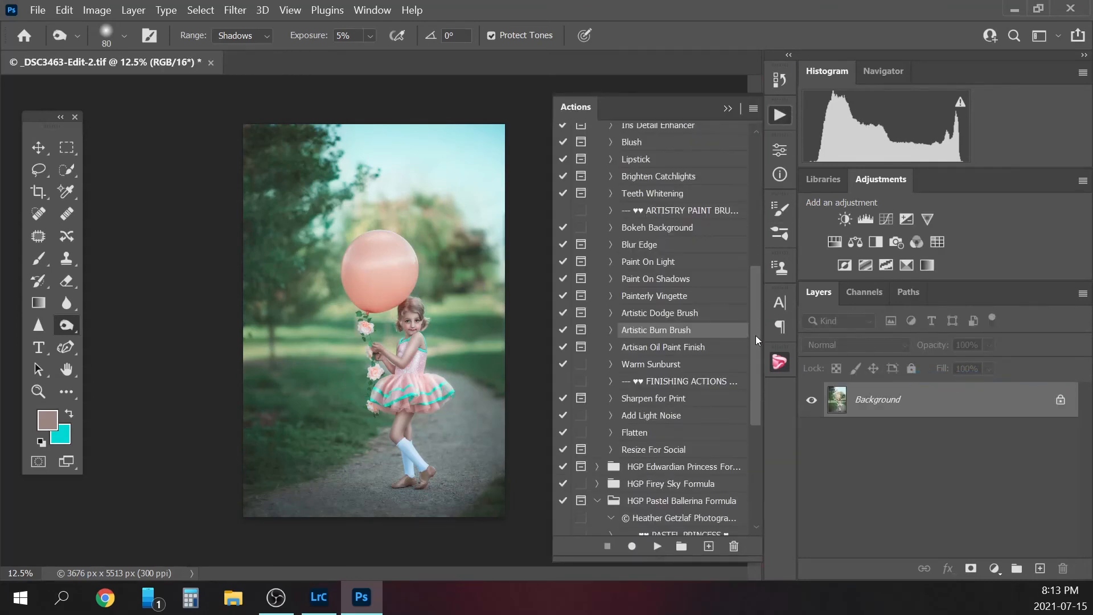
click(675, 352)
click(658, 547)
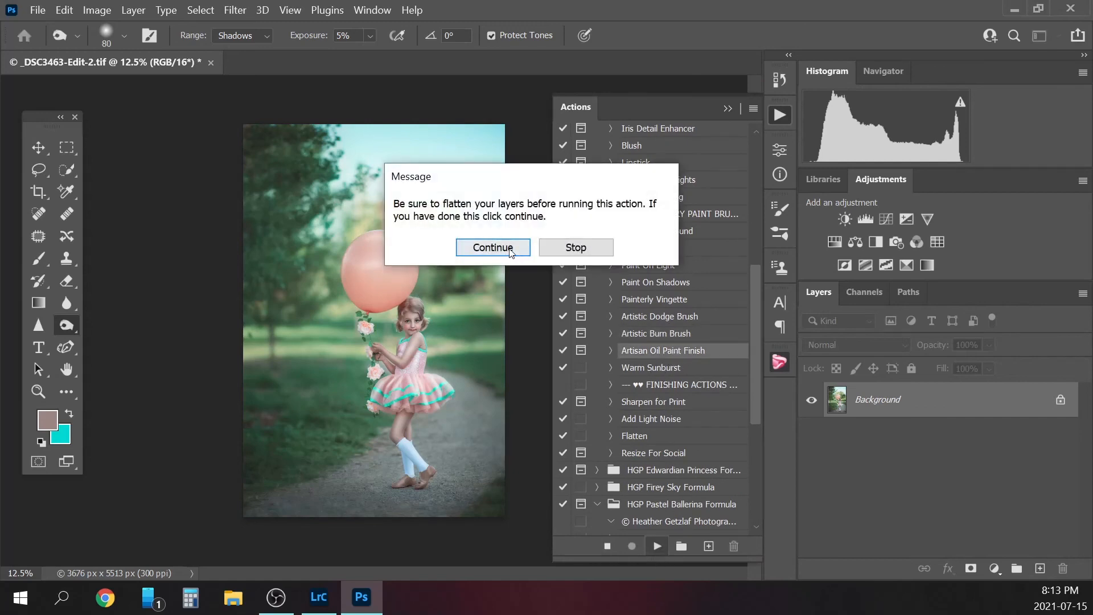
click(508, 248)
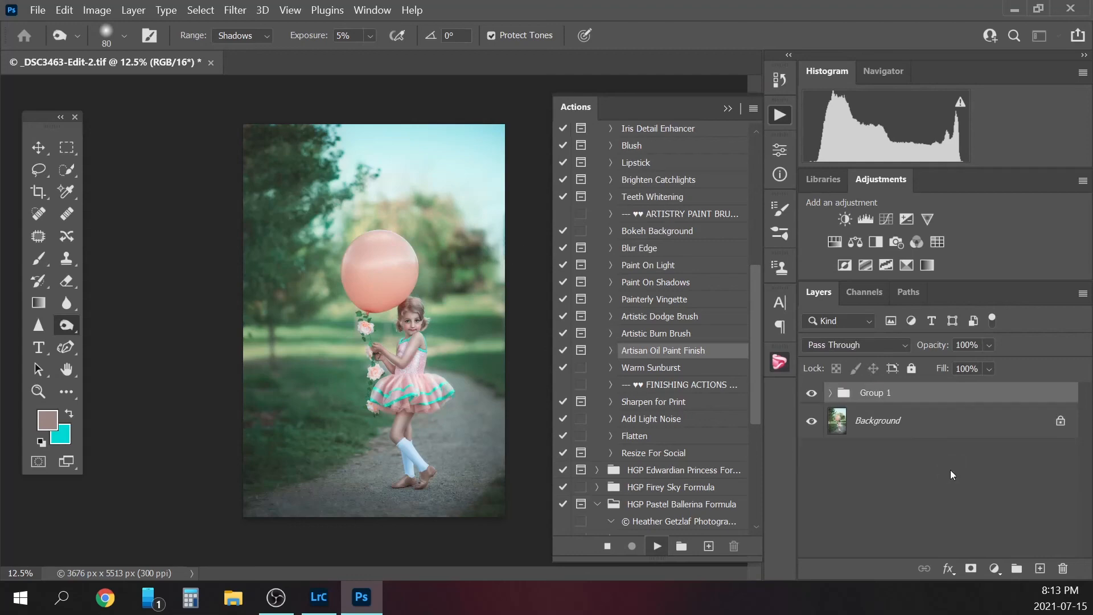
click(542, 286)
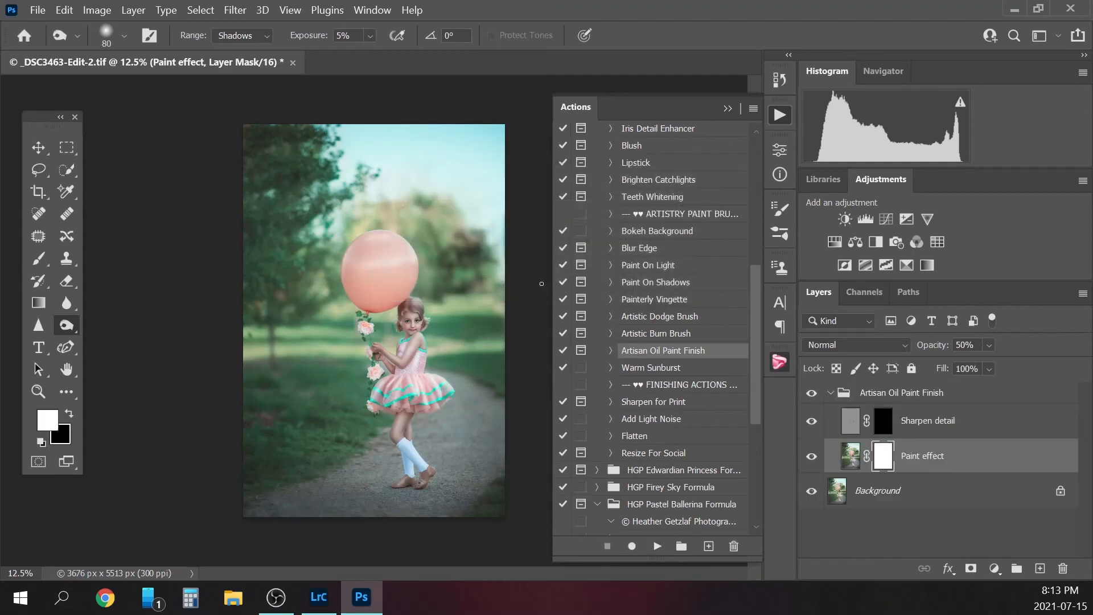
Examine the girl up close with and without the Artisan Oil Paint Finish group
key(ctrl+plus)
key(ctrl+plus)
key(ctrl+plus)
key(ctrl+plus)
key(ctrl+plus)
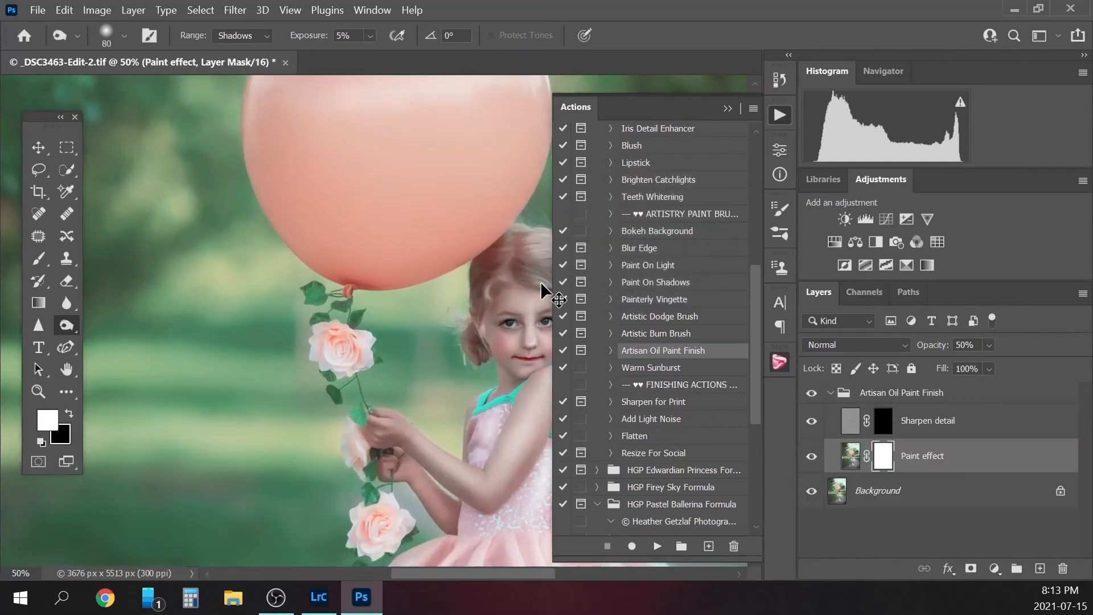
click(728, 108)
scroll(752, 340, down, 3)
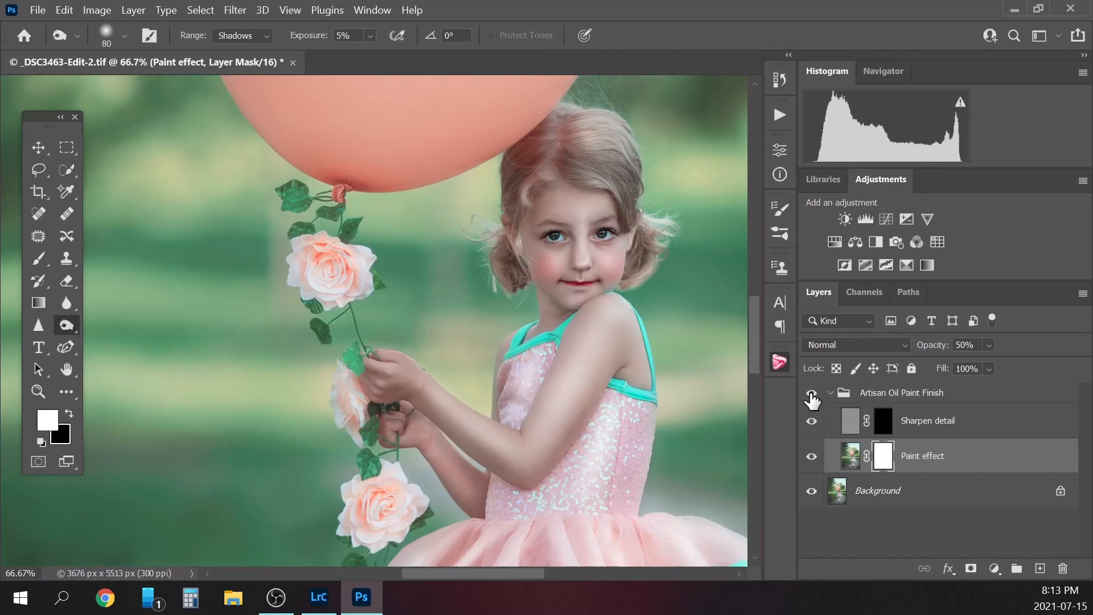
click(811, 394)
click(811, 394)
Mask the Paint effect layer off the facial features with a black brush, reducing its size to 45 px
click(39, 260)
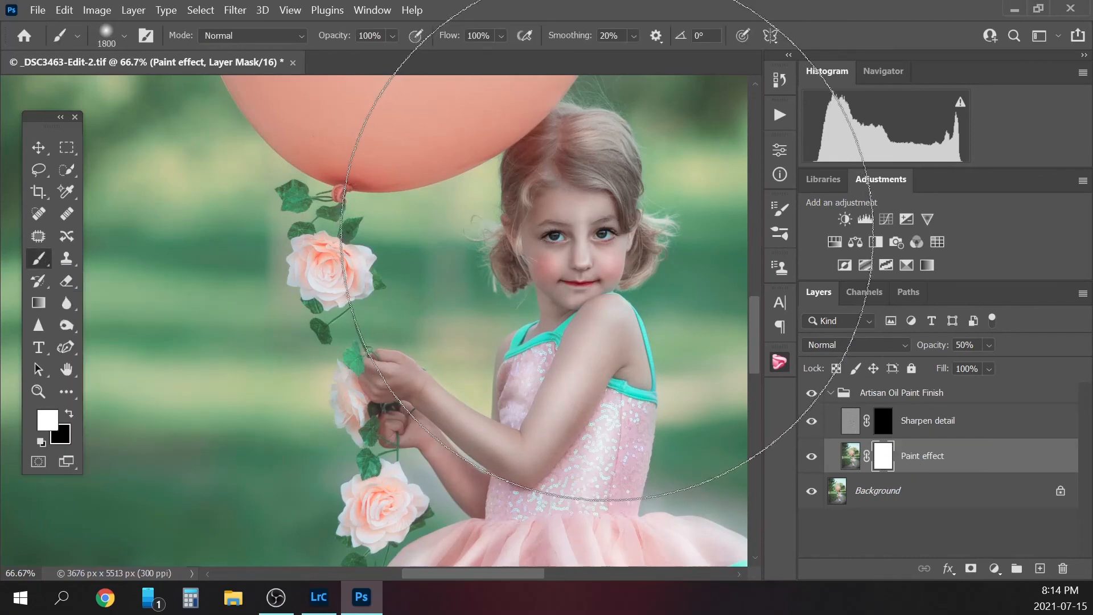
key(bracketleft)
key(bracketleft)
key(bracketleft)
key(bracketleft)
key(bracketleft)
key(bracketleft)
key(bracketleft)
key(bracketleft)
key(bracketleft)
key(bracketleft)
key(bracketleft)
key(bracketleft)
key(bracketleft)
key(bracketleft)
key(bracketleft)
key(bracketleft)
key(bracketleft)
key(bracketleft)
key(bracketleft)
key(bracketleft)
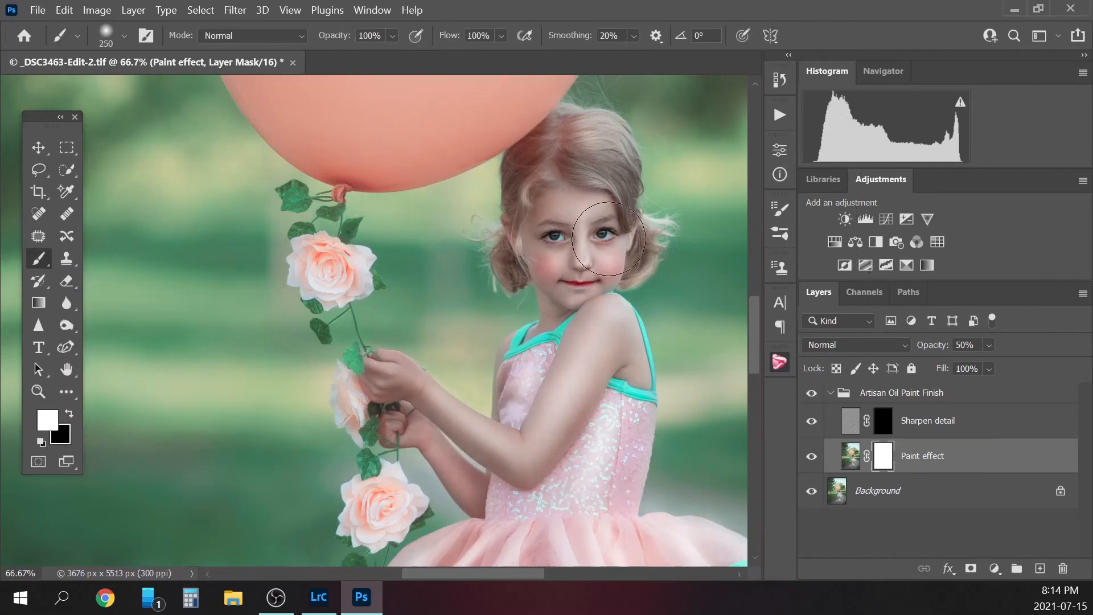
click(70, 415)
key(bracketleft)
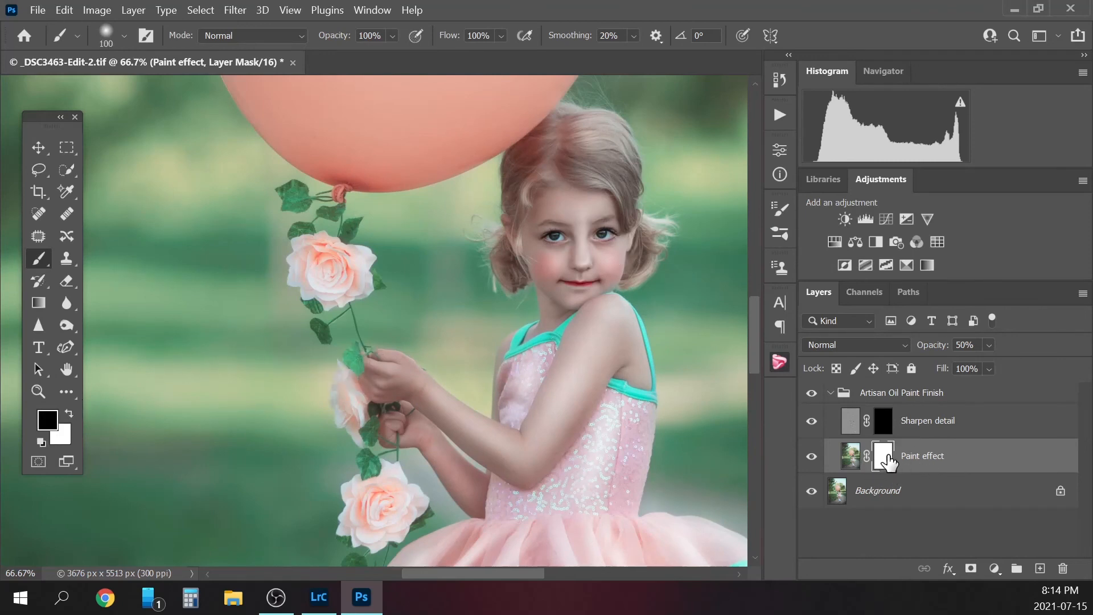
key(bracketleft)
key(bracketleft)
key(bracketleft)
key(bracketleft)
Select the Sharpen detail layer's mask and brush over the eyes with a tip of about 30 px
click(888, 428)
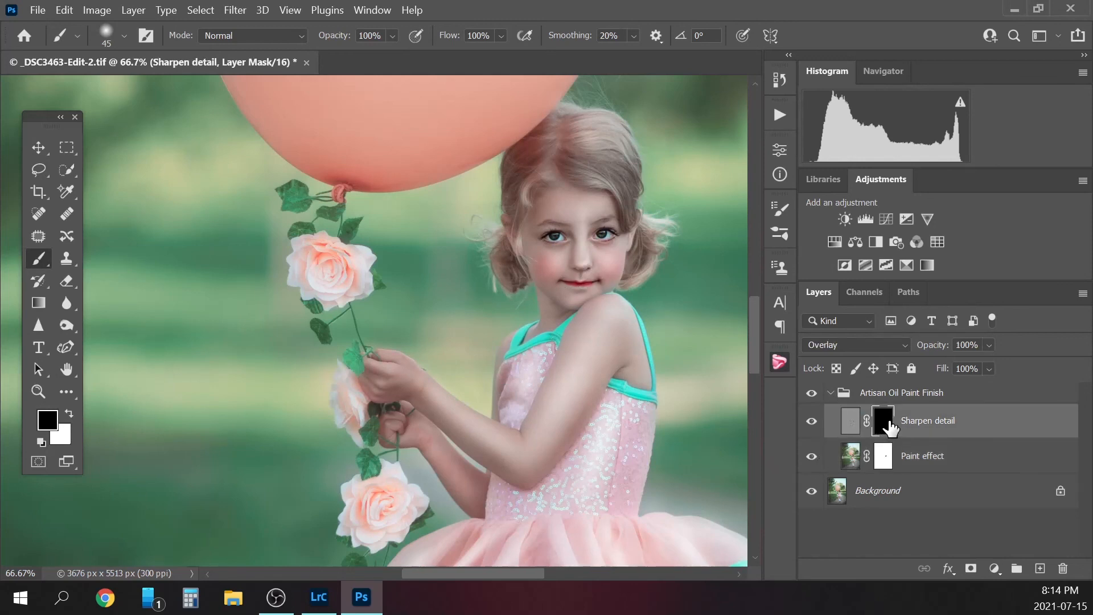
key(ctrl+minus)
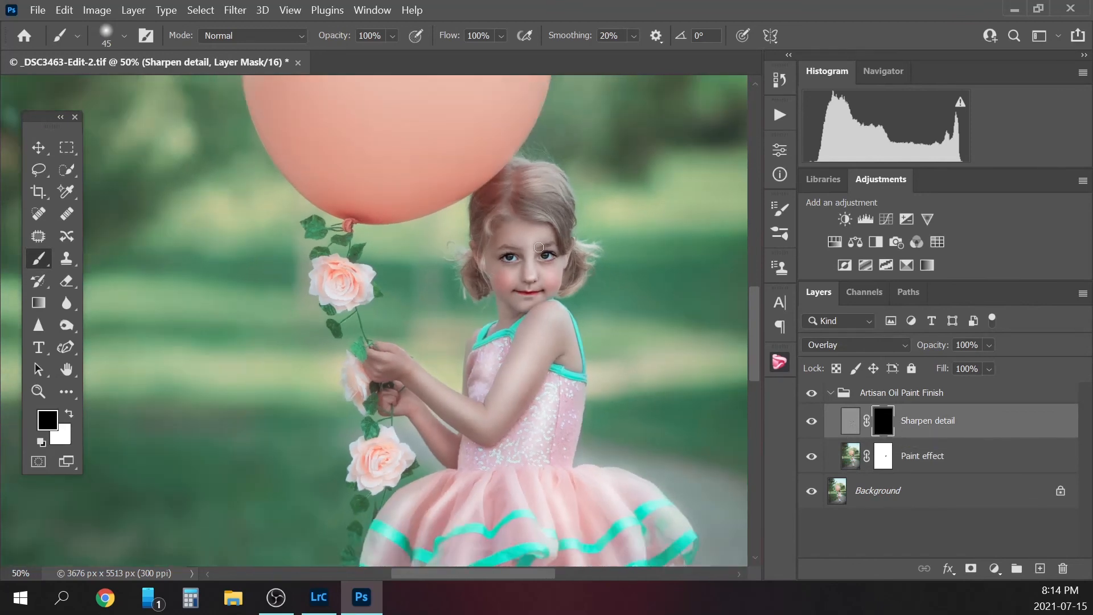
key(bracketleft)
key(bracketright)
Collapse the Artisan Oil Paint Finish group, compare the photo with and without it, and flatten the image
click(835, 394)
click(830, 393)
click(813, 394)
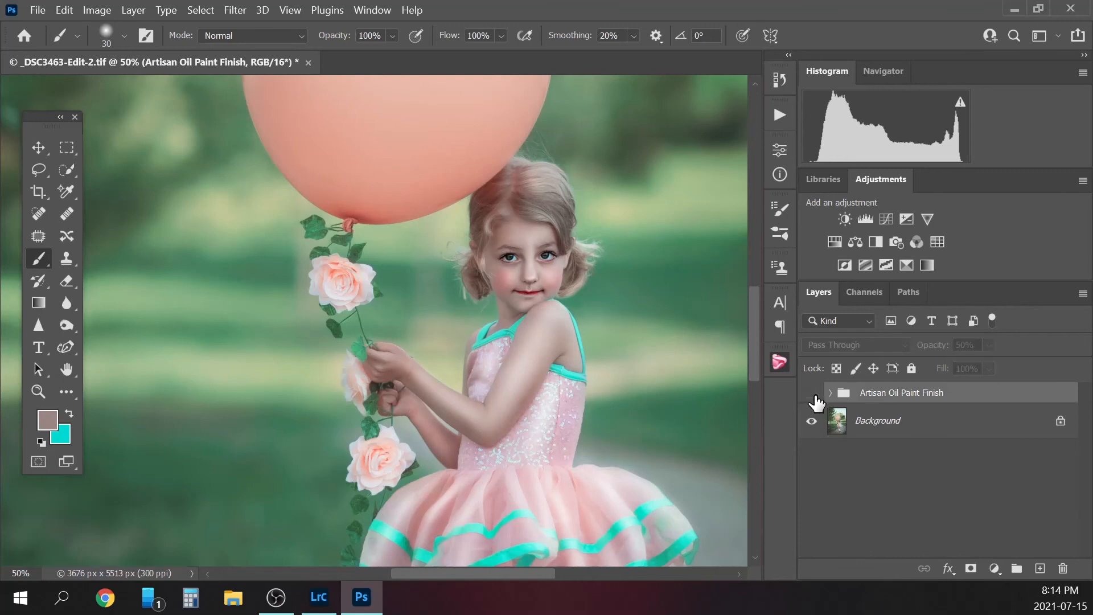
click(812, 394)
click(927, 427)
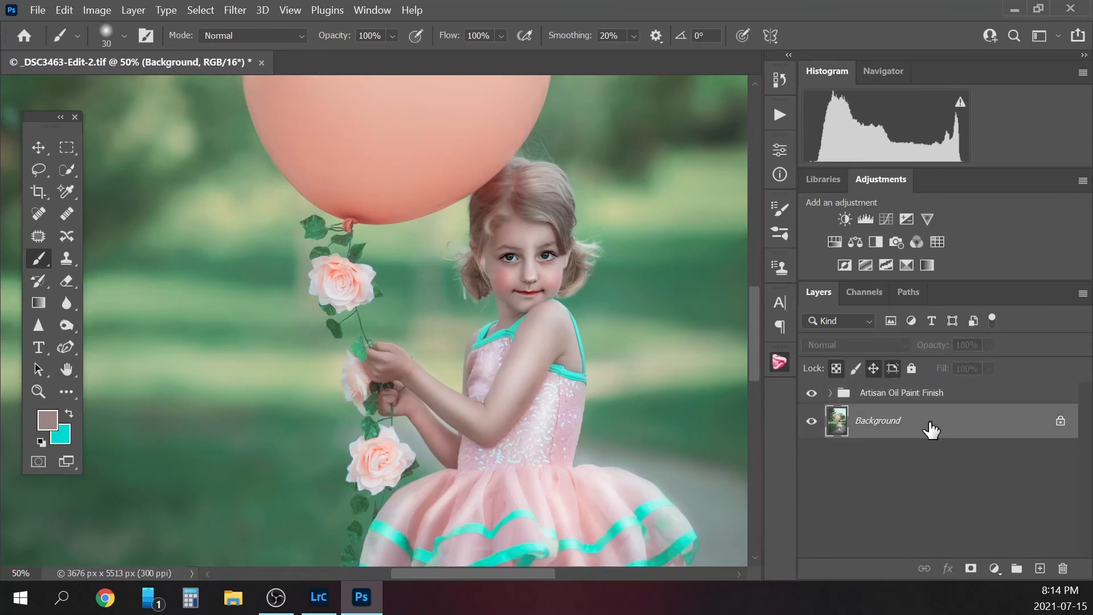
right_click(929, 426)
click(989, 368)
Run the Artistic Dodge Brush action again and continue through its messages
click(780, 115)
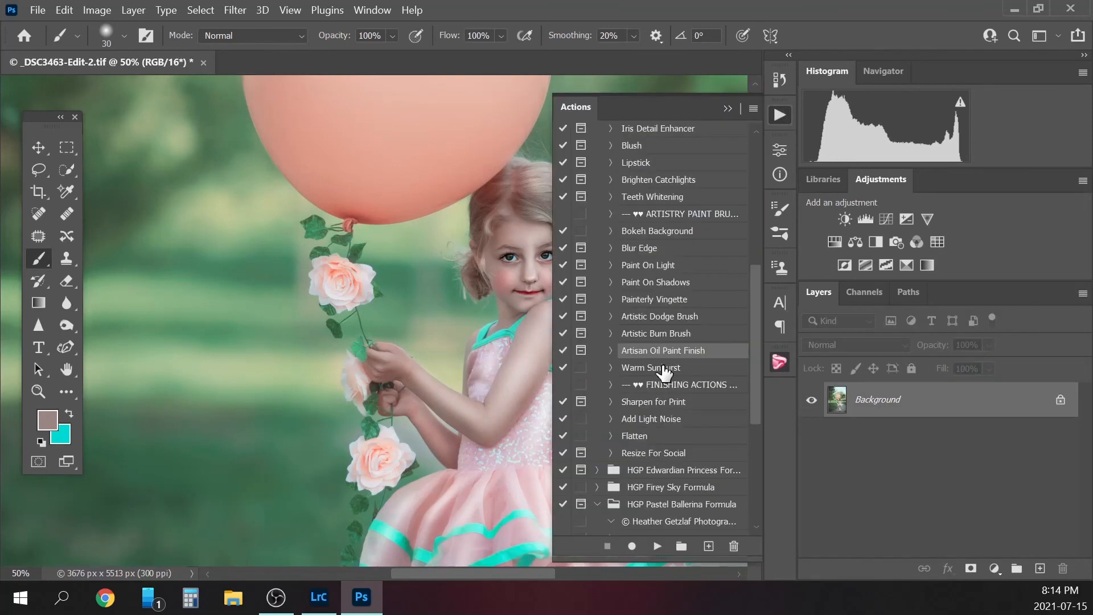
click(665, 320)
click(658, 547)
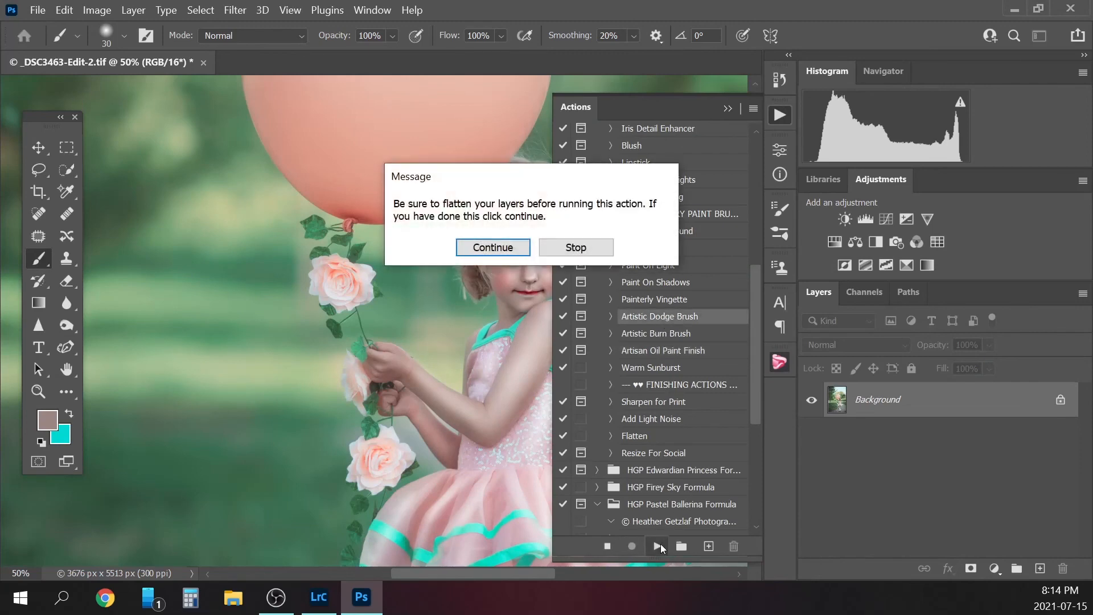
click(498, 244)
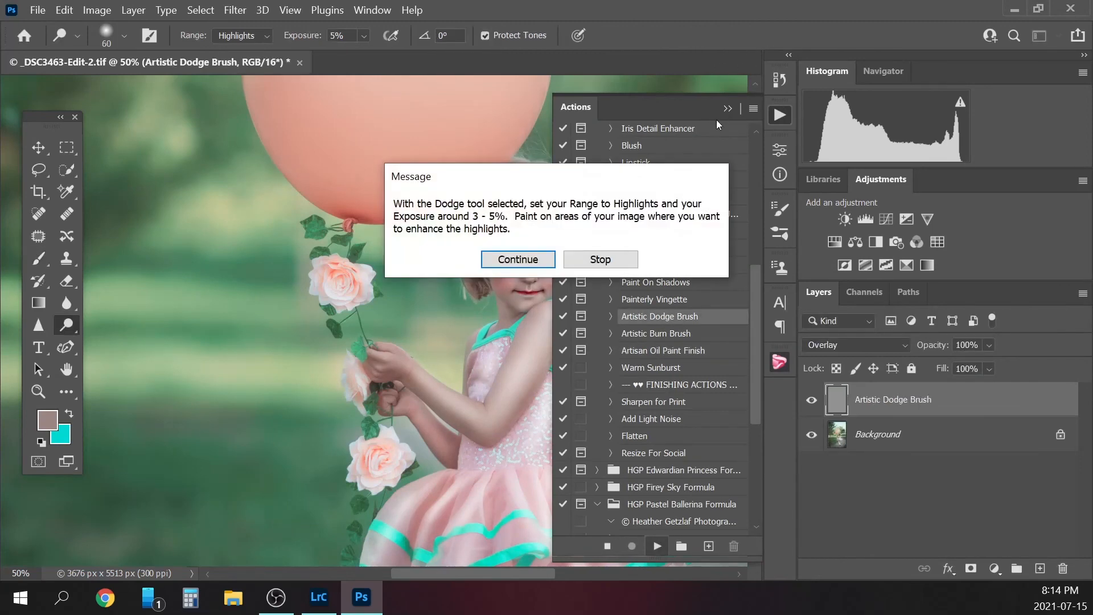
key(Return)
click(729, 109)
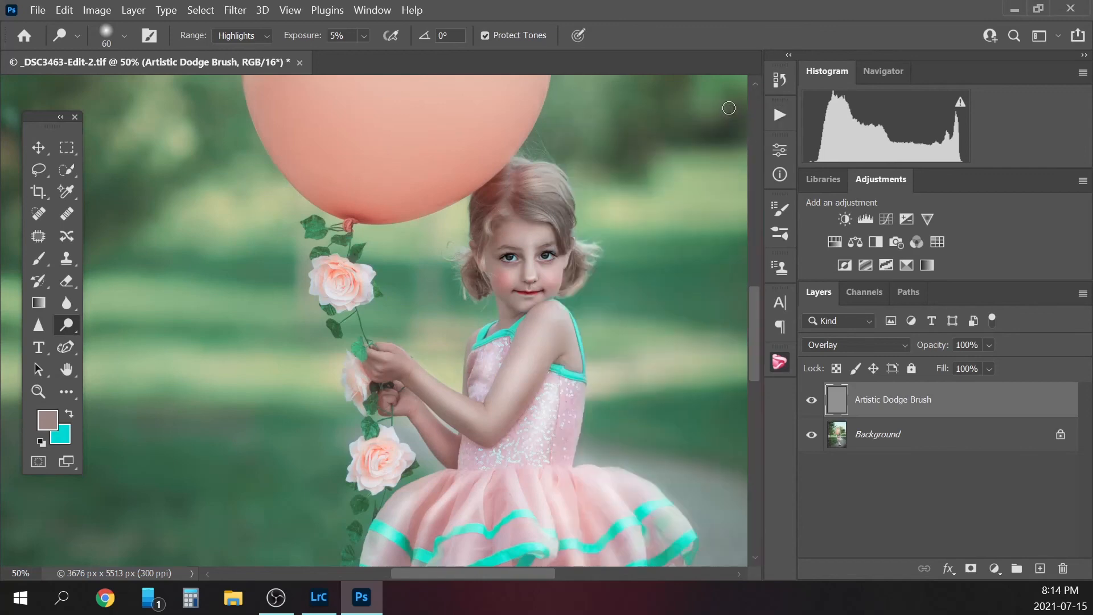
Dodge the highlights in both irises at 300% magnification with a 6 px brush
key(ctrl+plus)
key(ctrl+plus)
key(ctrl+plus)
key(ctrl+plus)
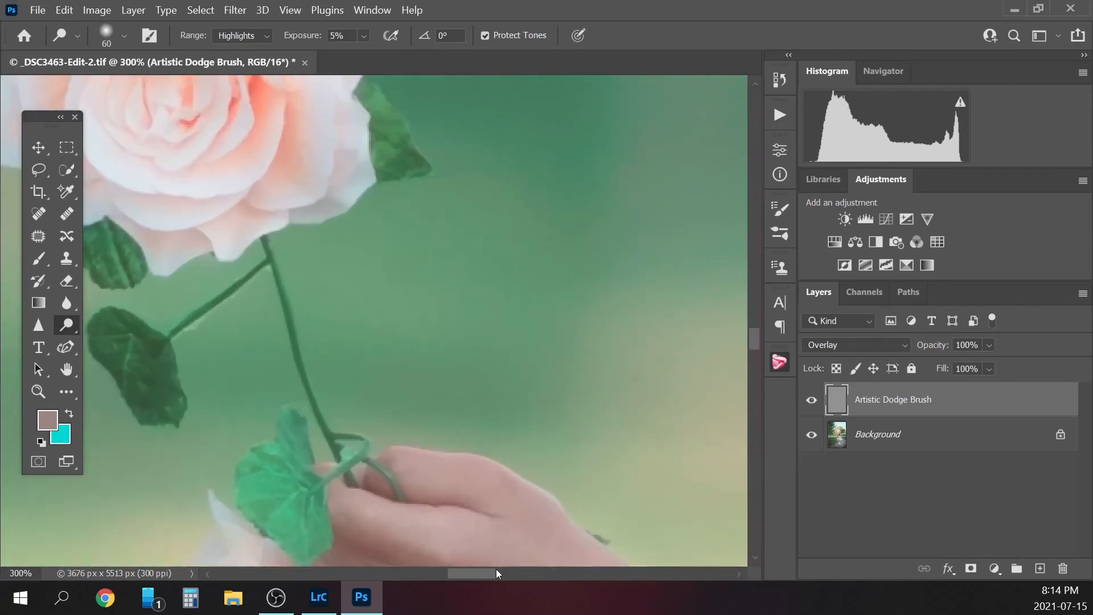
drag(487, 573, 534, 569)
drag(753, 337, 752, 320)
key(bracketleft)
key(bracketleft)
key(bracketleft)
key(bracketleft)
key(bracketleft)
key(bracketleft)
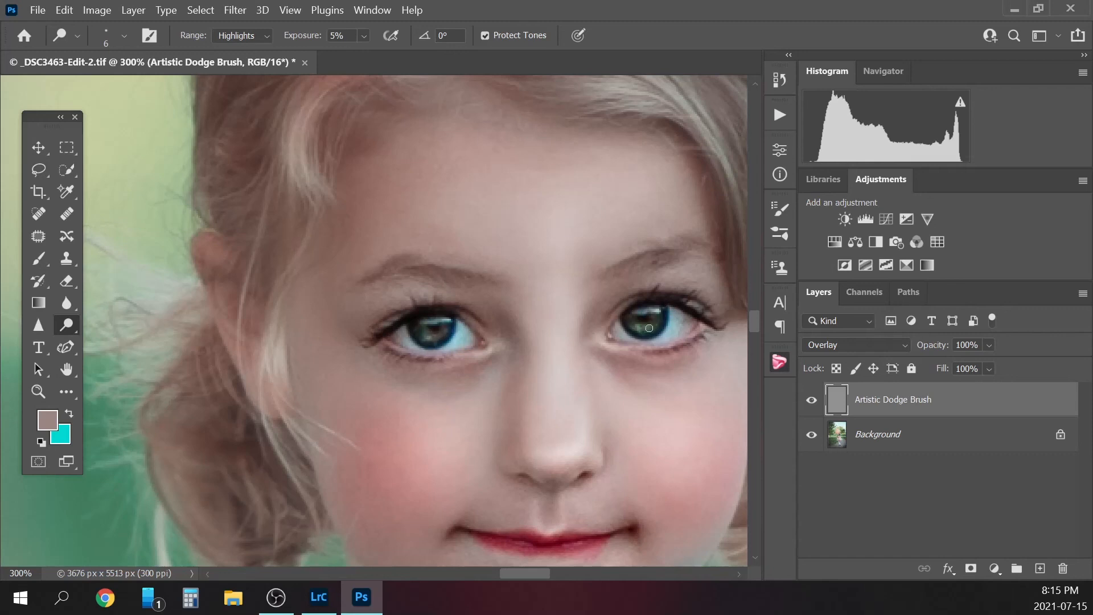
Compare the portrait with and without the Artistic Dodge Brush layer, and flatten the image
click(811, 402)
click(812, 400)
key(ctrl+minus)
key(ctrl+minus)
key(ctrl+minus)
key(ctrl+minus)
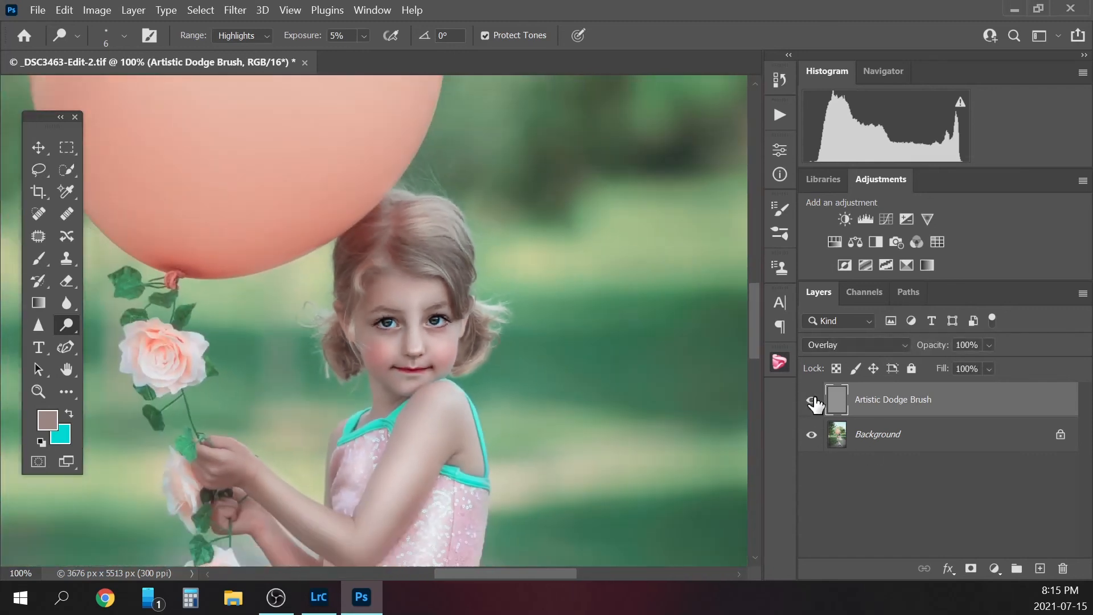
key(ctrl+plus)
key(ctrl+plus)
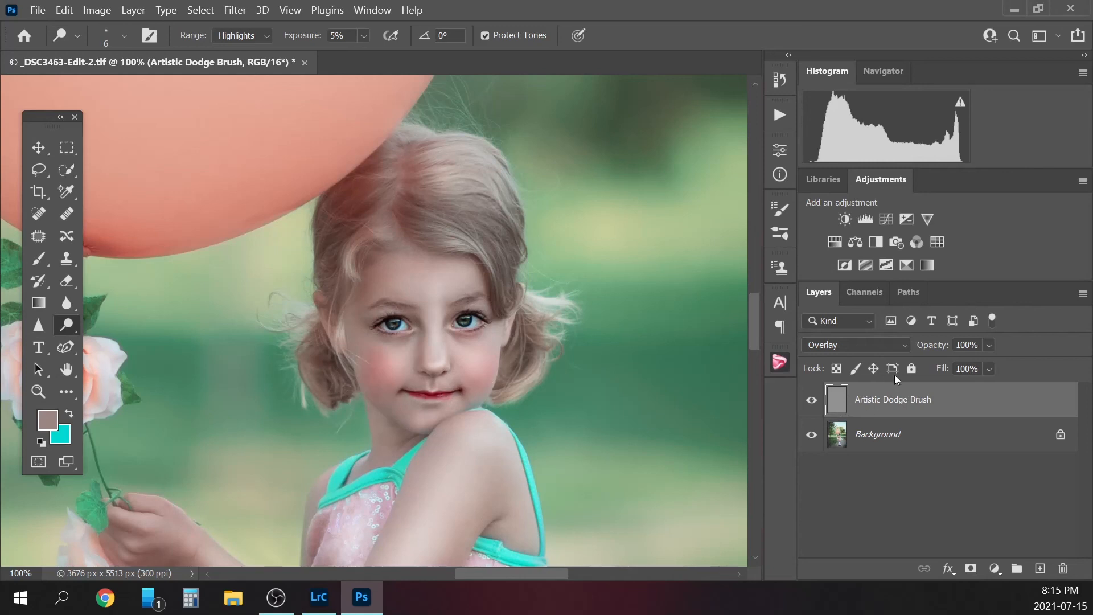
click(888, 440)
right_click(890, 440)
click(968, 381)
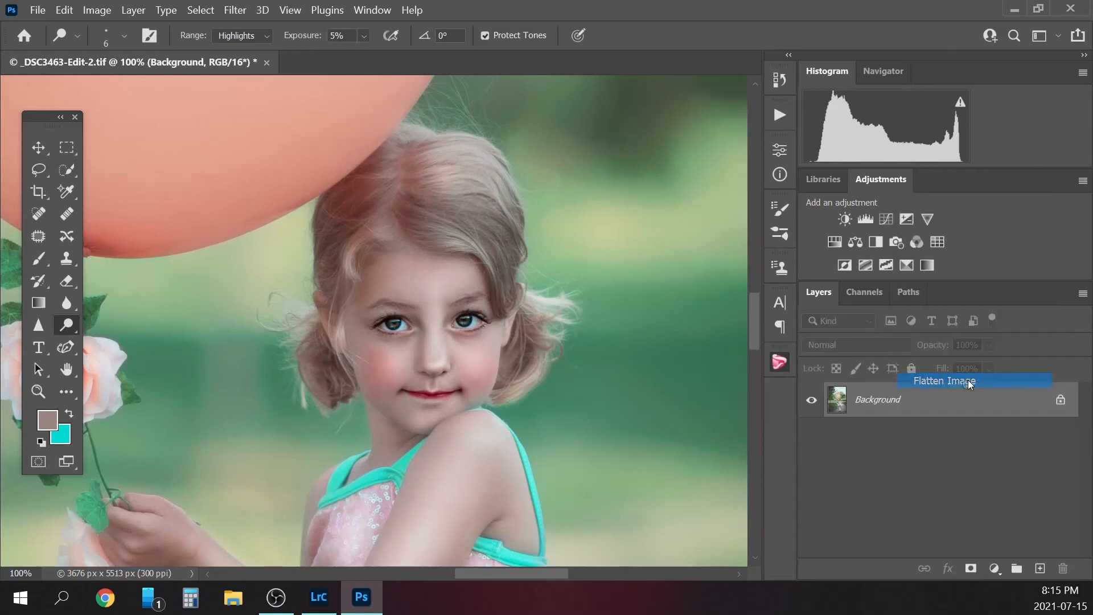
Run the Sharpen for Print action on the flattened image and continue through its message
click(780, 115)
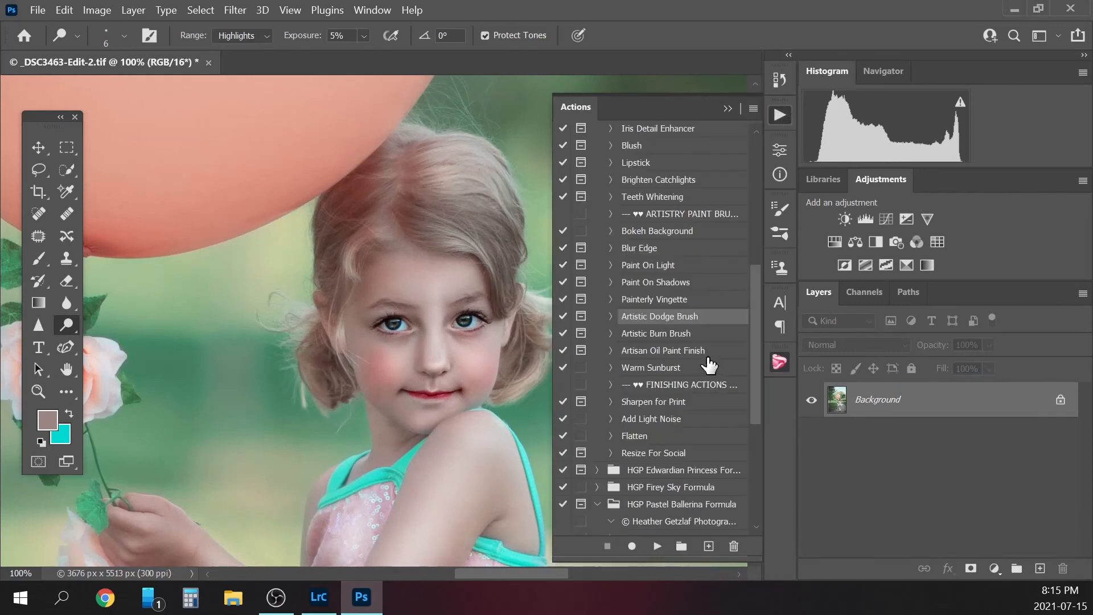
click(667, 403)
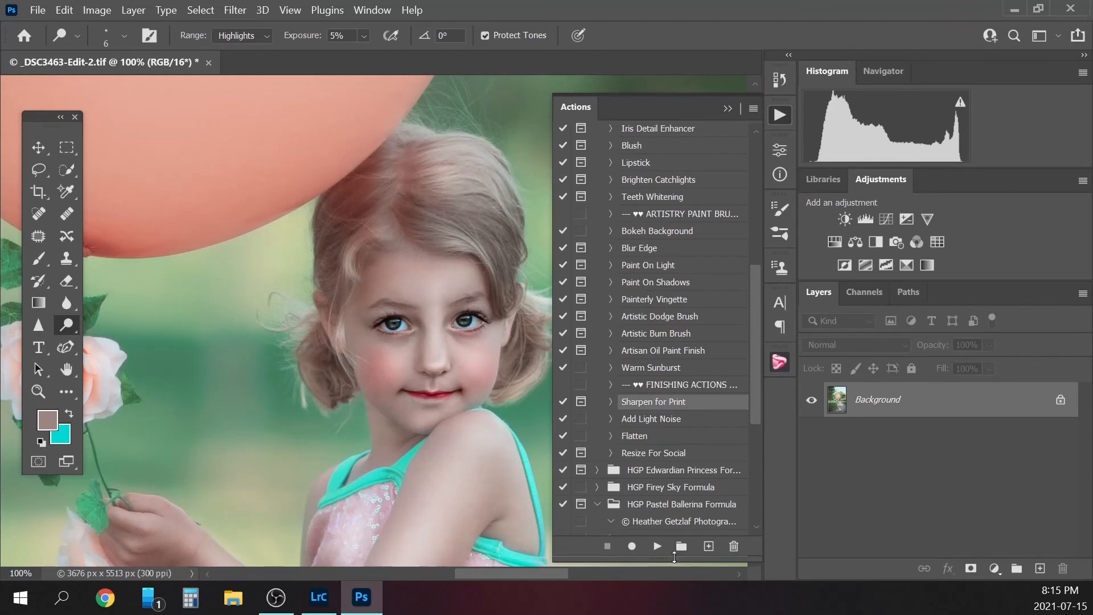
click(659, 547)
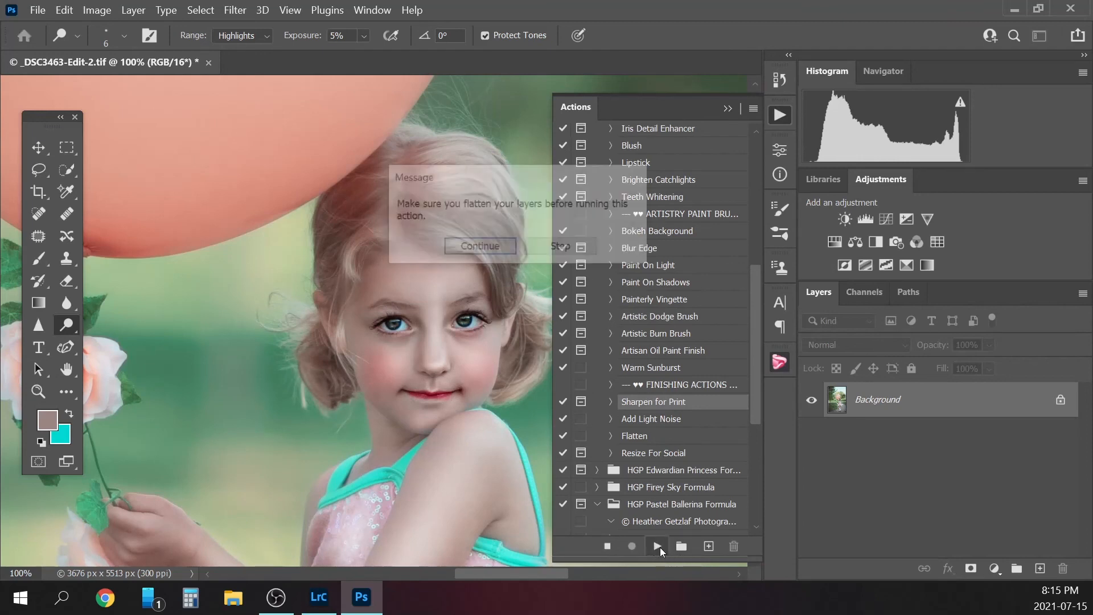
click(480, 248)
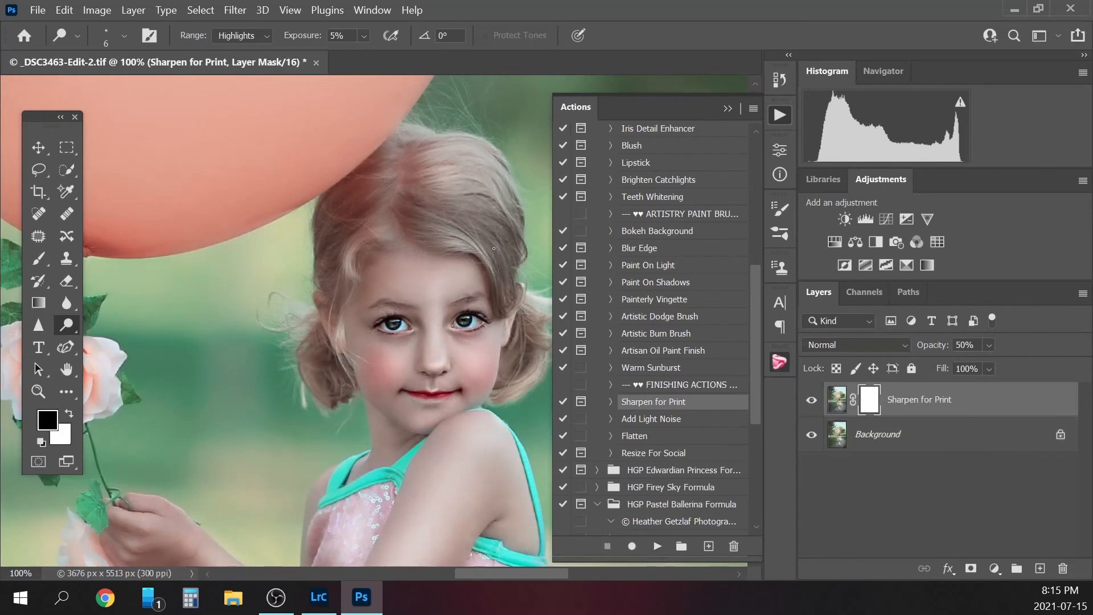
Lower the opacity of the Sharpen for Print layer to 30%
click(990, 345)
drag(994, 367, 992, 365)
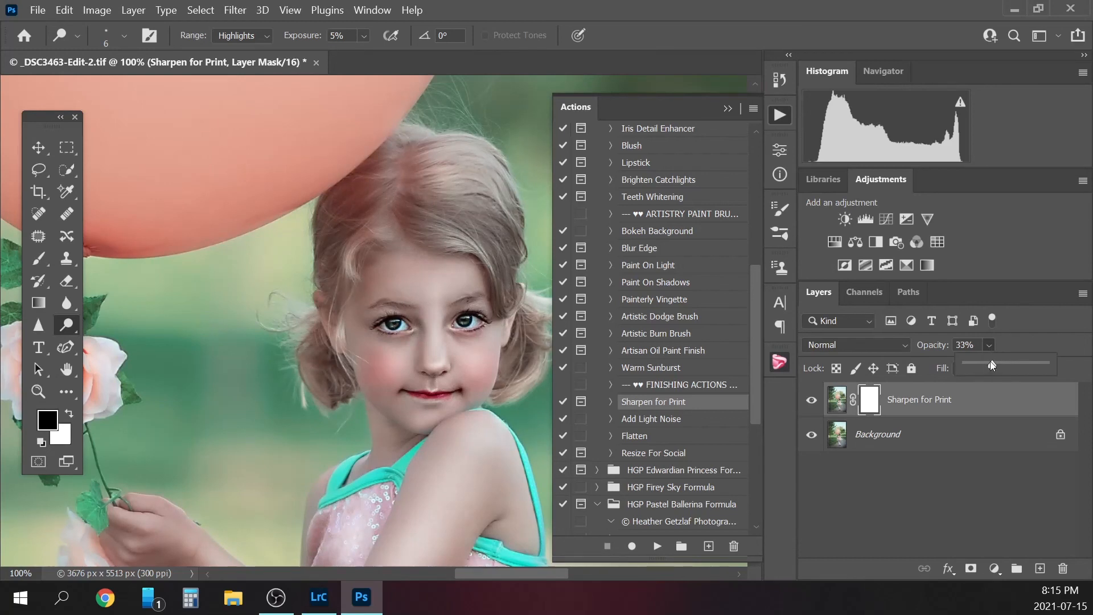
click(942, 334)
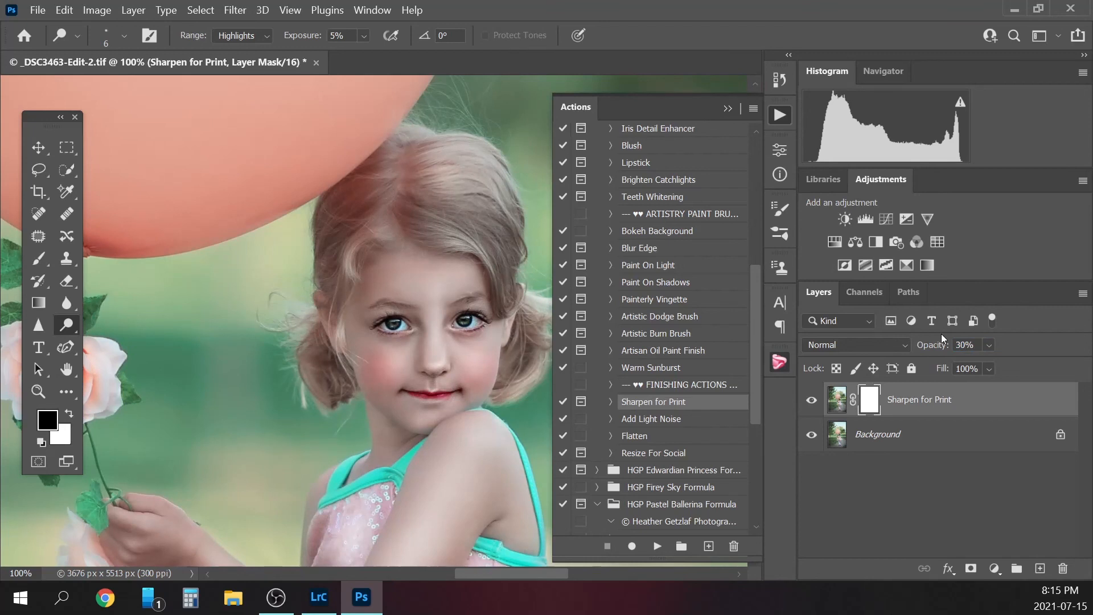
Compare the photo with and without the Sharpen for Print layer at 100% and 50% magnification, and flatten the image
click(812, 401)
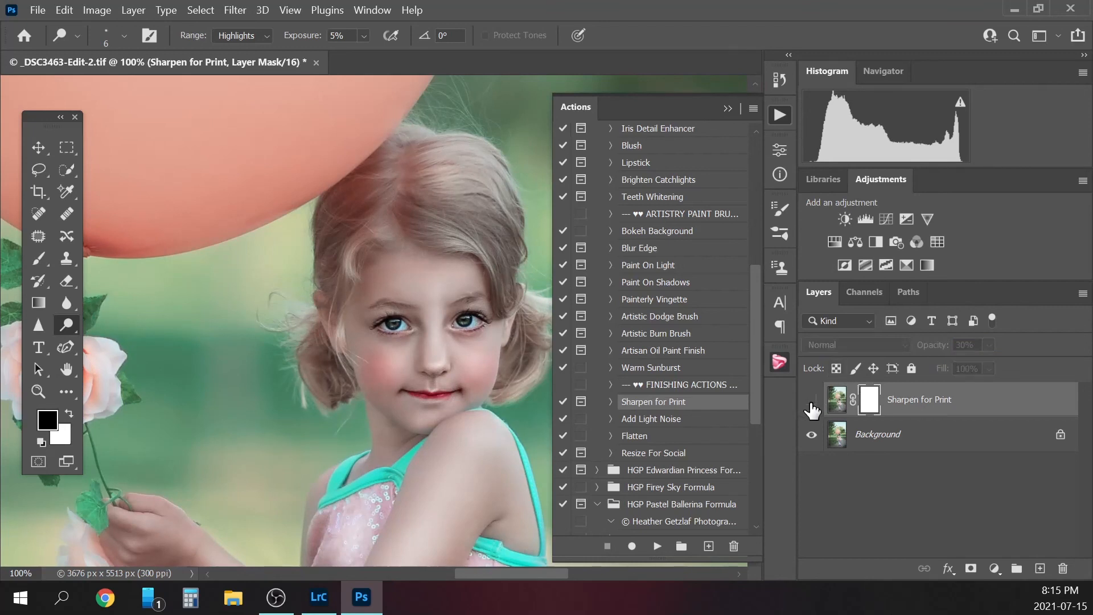
click(812, 401)
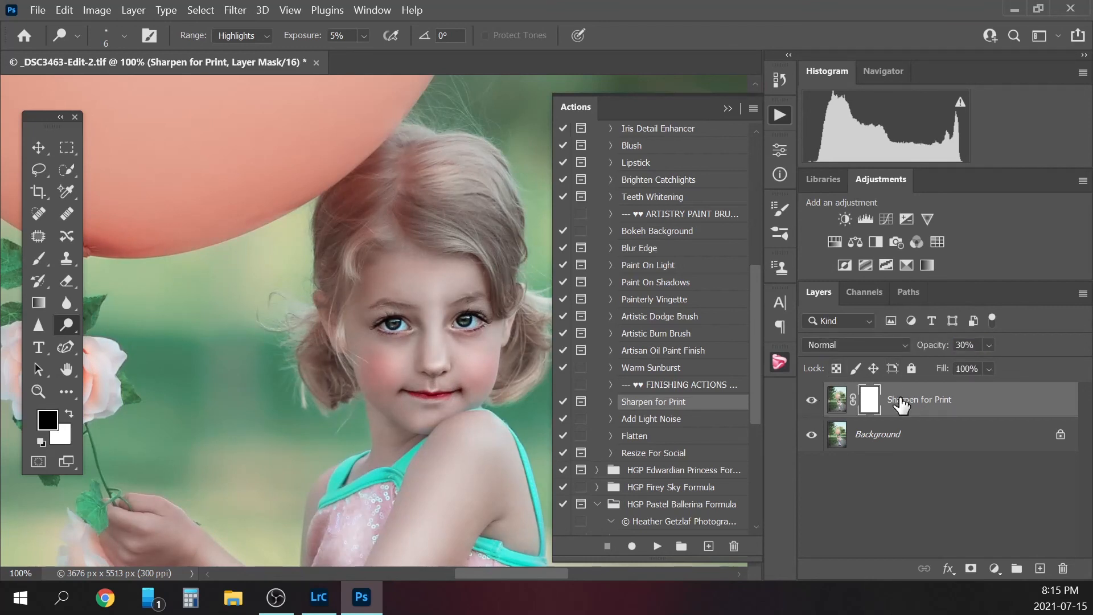
key(ctrl+minus)
key(ctrl+minus)
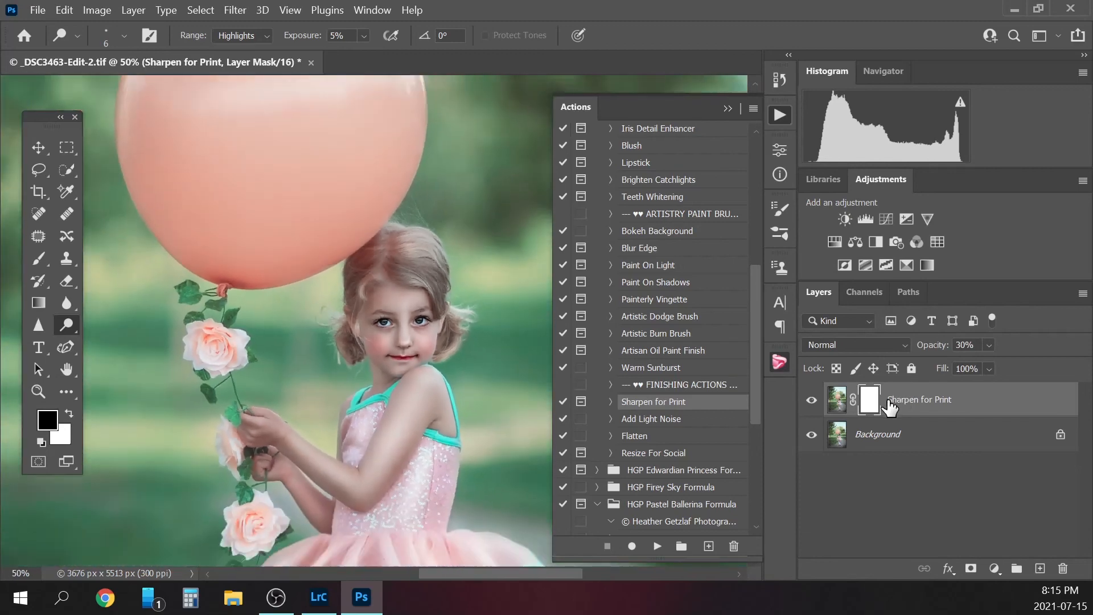
click(812, 401)
click(812, 401)
click(943, 435)
right_click(942, 436)
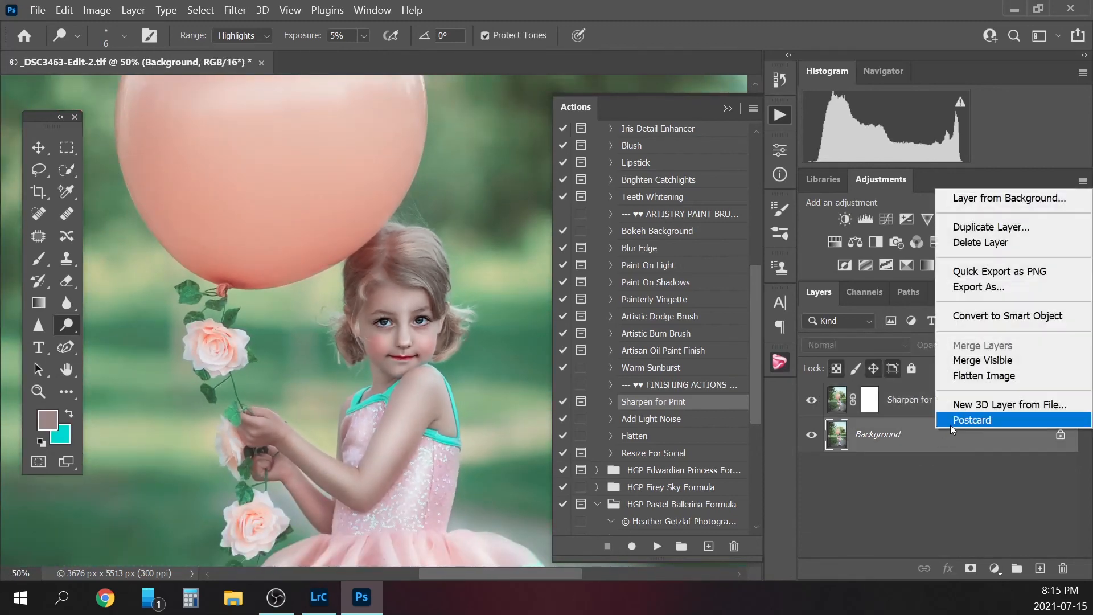
click(993, 375)
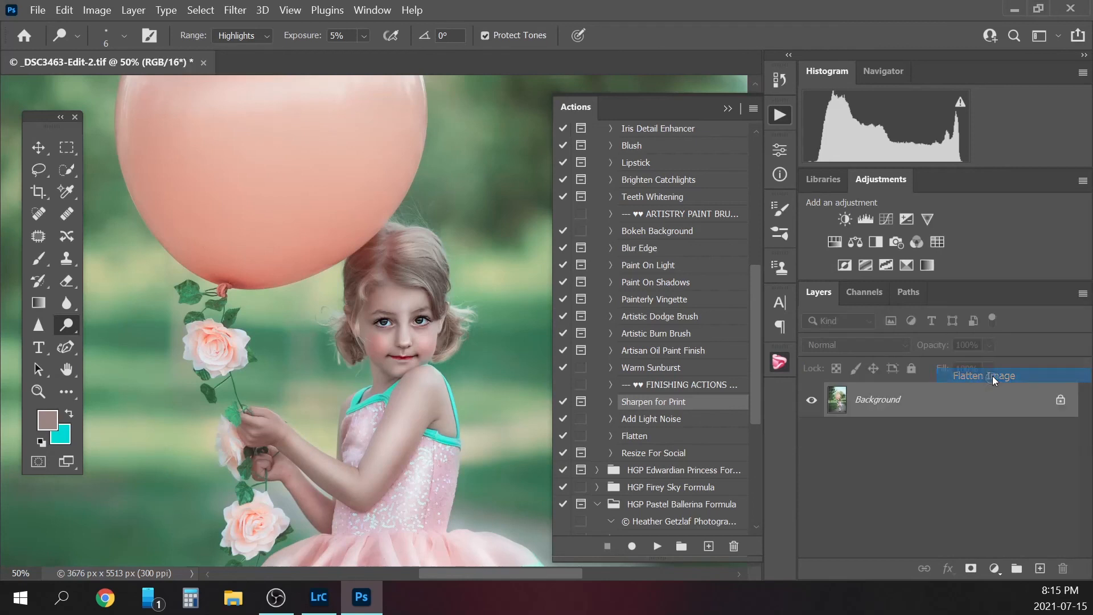
Run the Add Light Noise action and set the opacity of the LightNoise layer to 30%
click(659, 420)
click(662, 544)
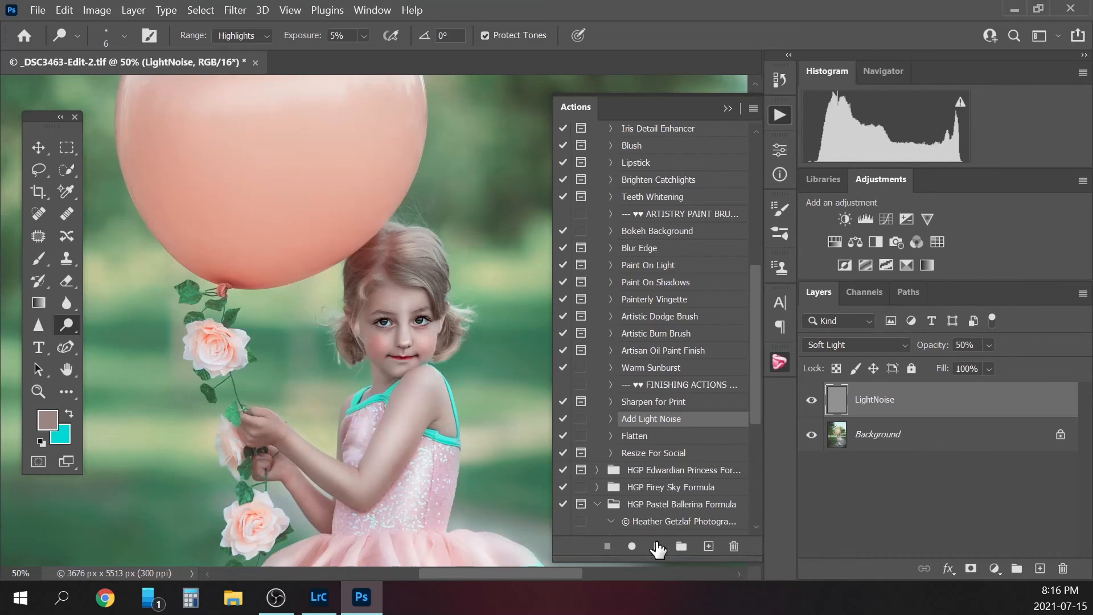
click(938, 343)
text(30)
Flatten the LightNoise layer into the background
click(908, 442)
right_click(906, 447)
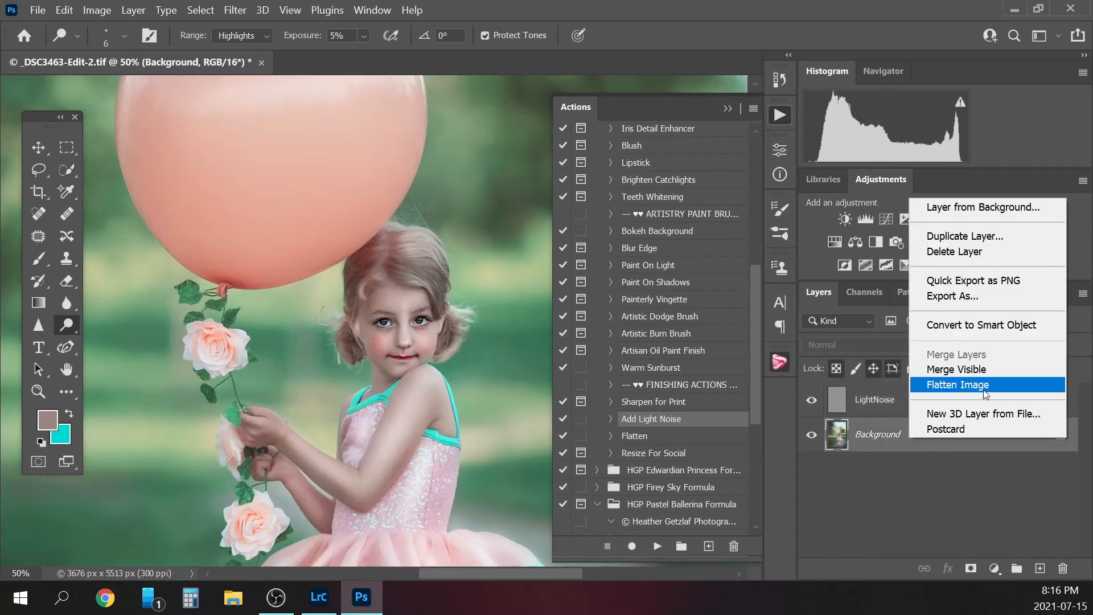
click(983, 390)
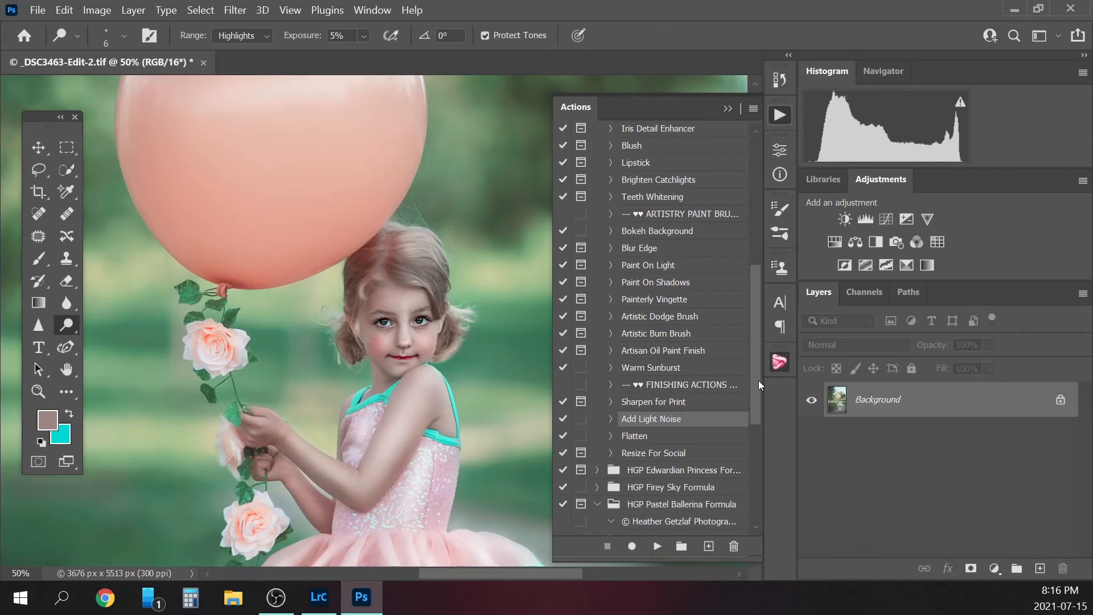
Compare the original _DSC3463.dng state with Snapshot 1 and Snapshot 2 in the history, ending on Snapshot 2, and collapse the history
key(ctrl+minus)
key(ctrl+minus)
key(ctrl+minus)
key(ctrl+minus)
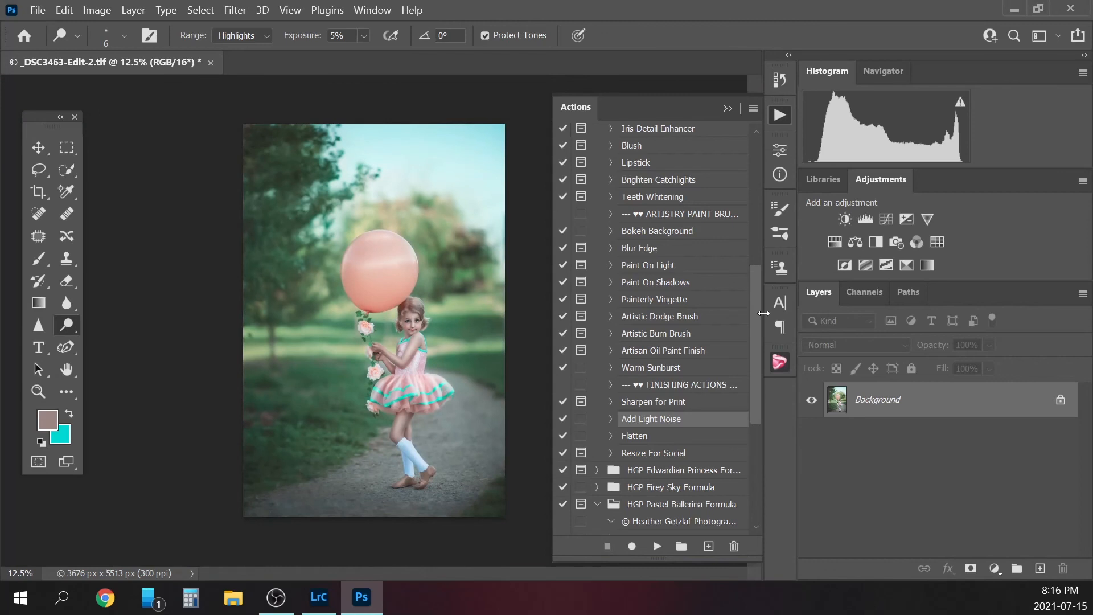
key(ctrl+plus)
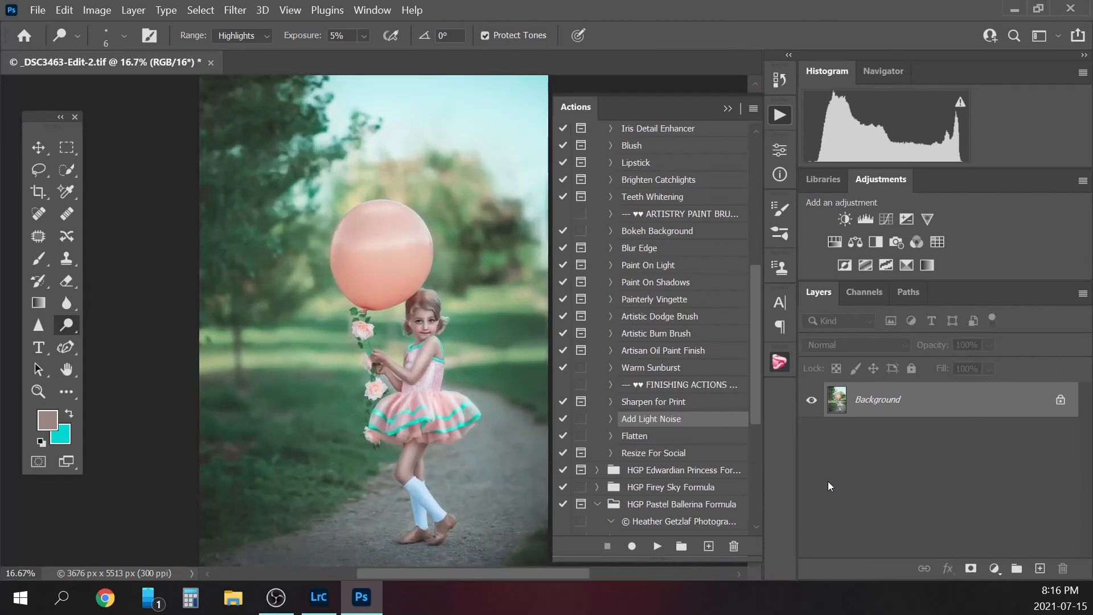
click(780, 82)
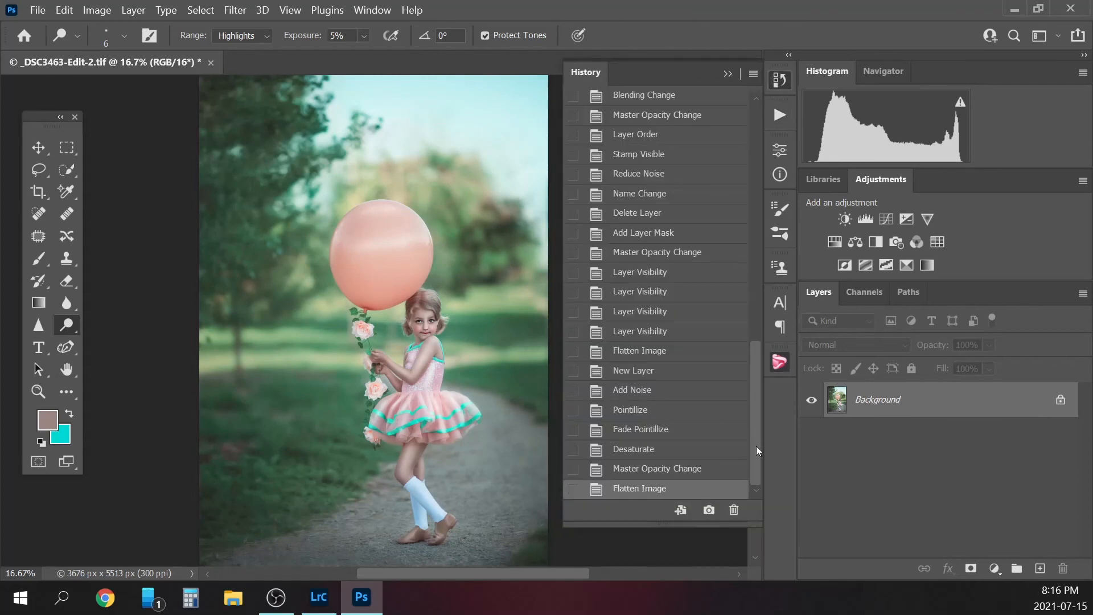
drag(753, 425, 757, 160)
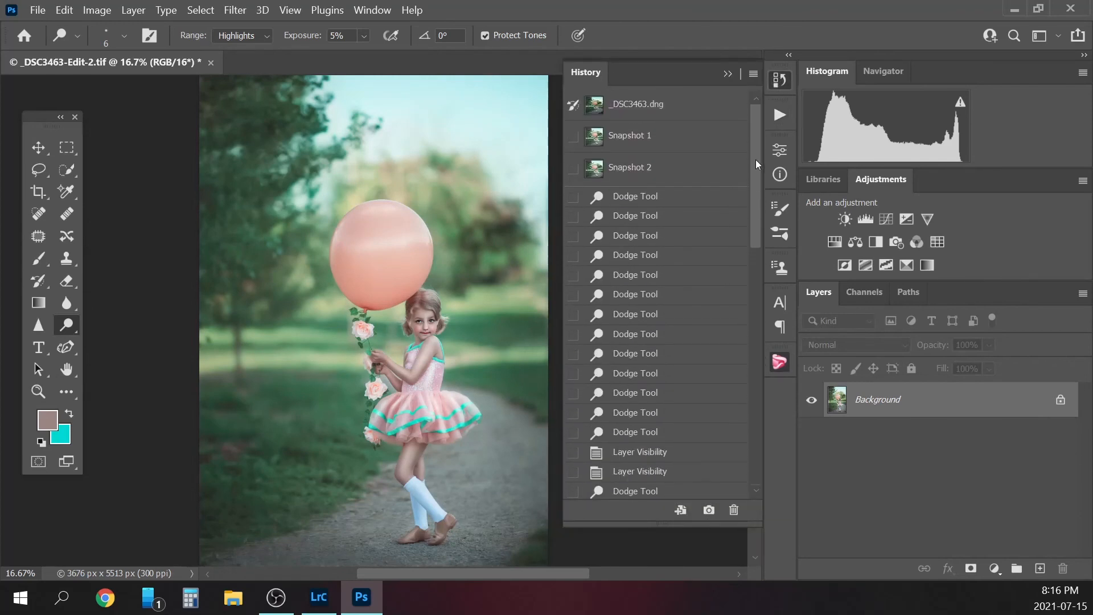
click(689, 108)
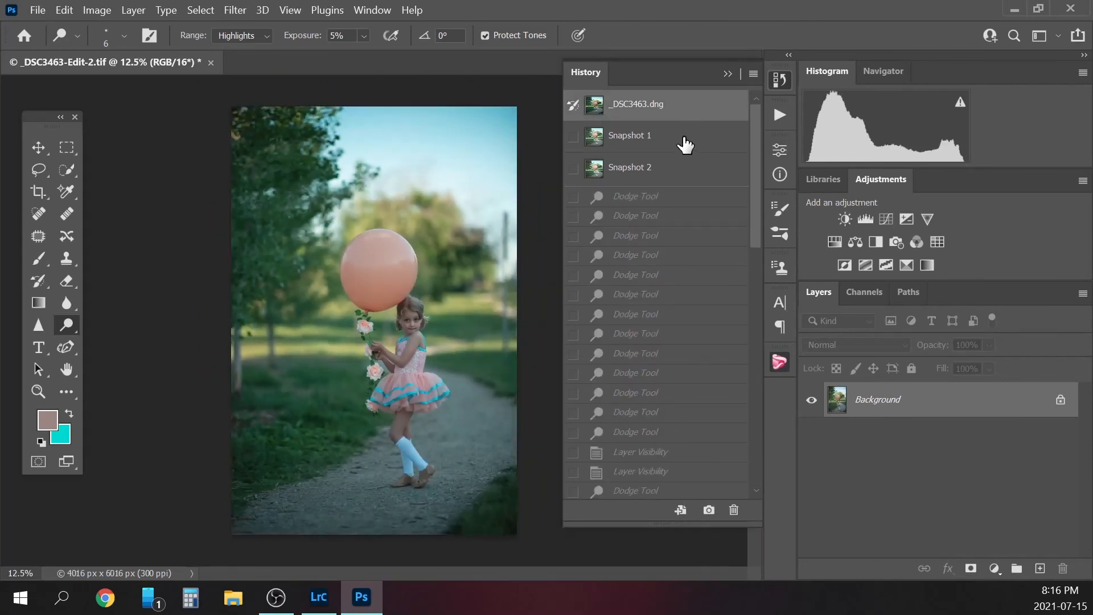
click(685, 140)
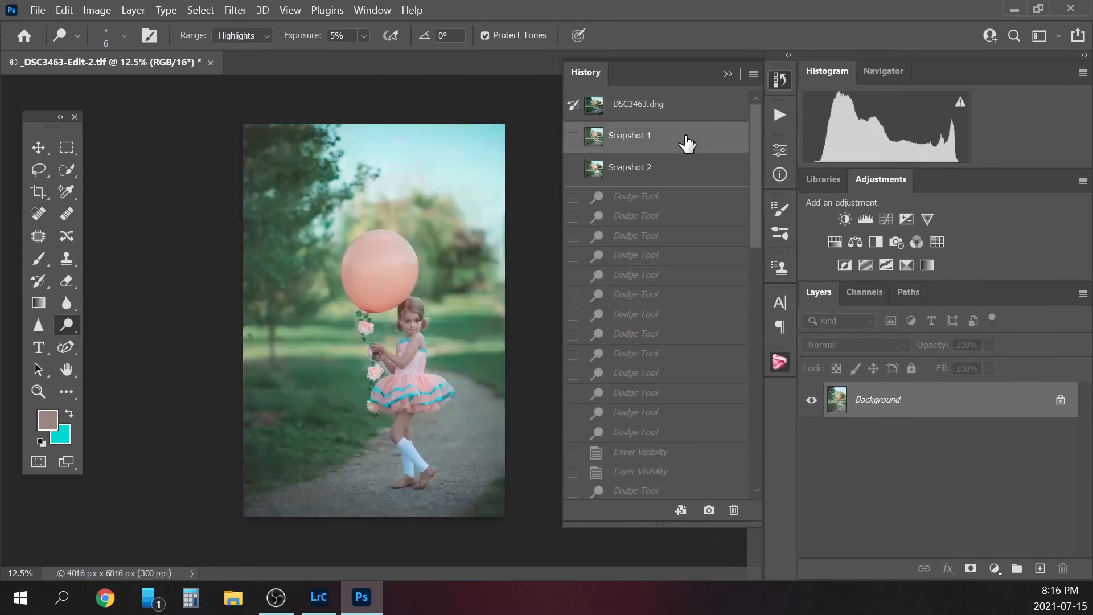
click(688, 171)
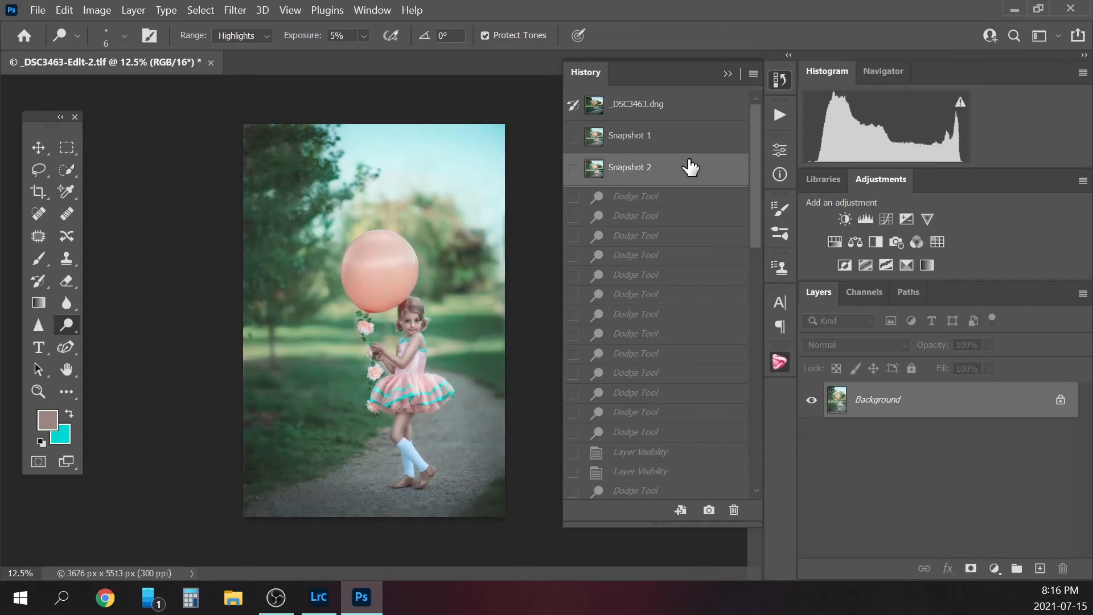
click(689, 111)
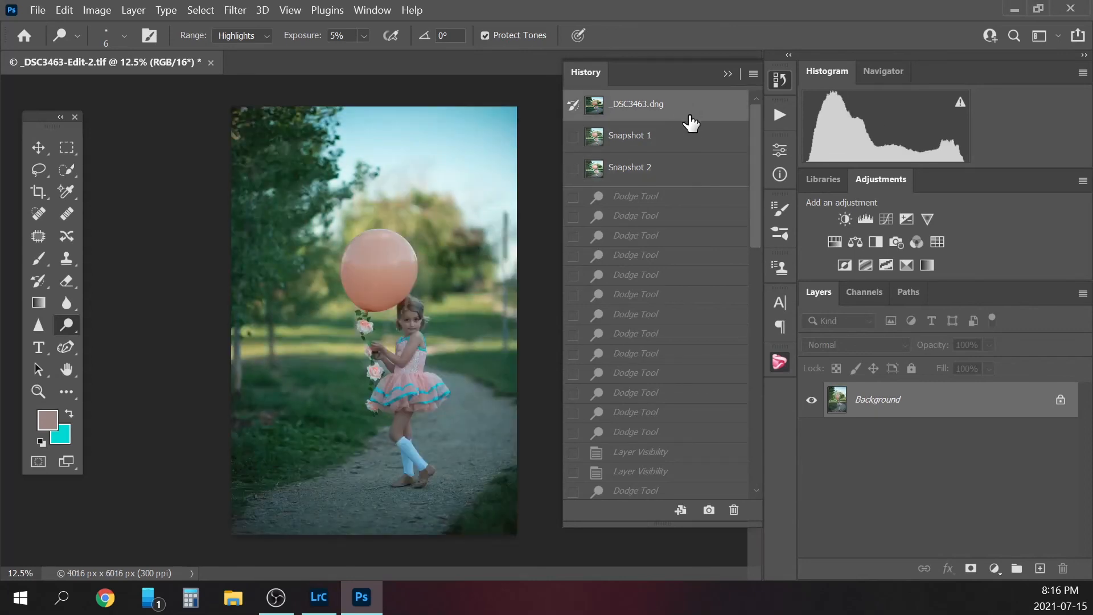
click(683, 171)
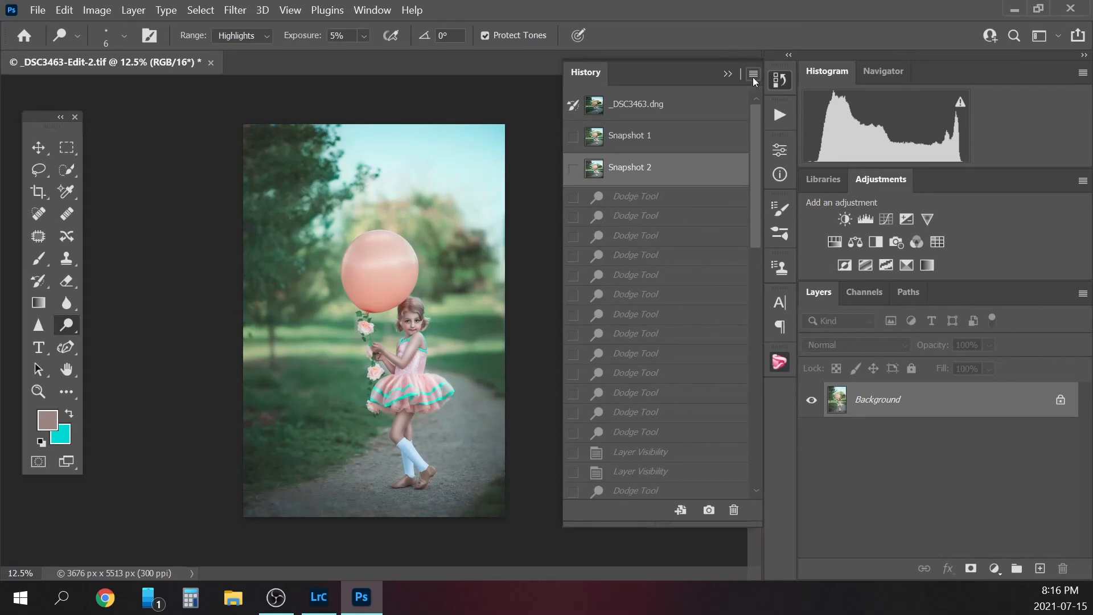
click(730, 74)
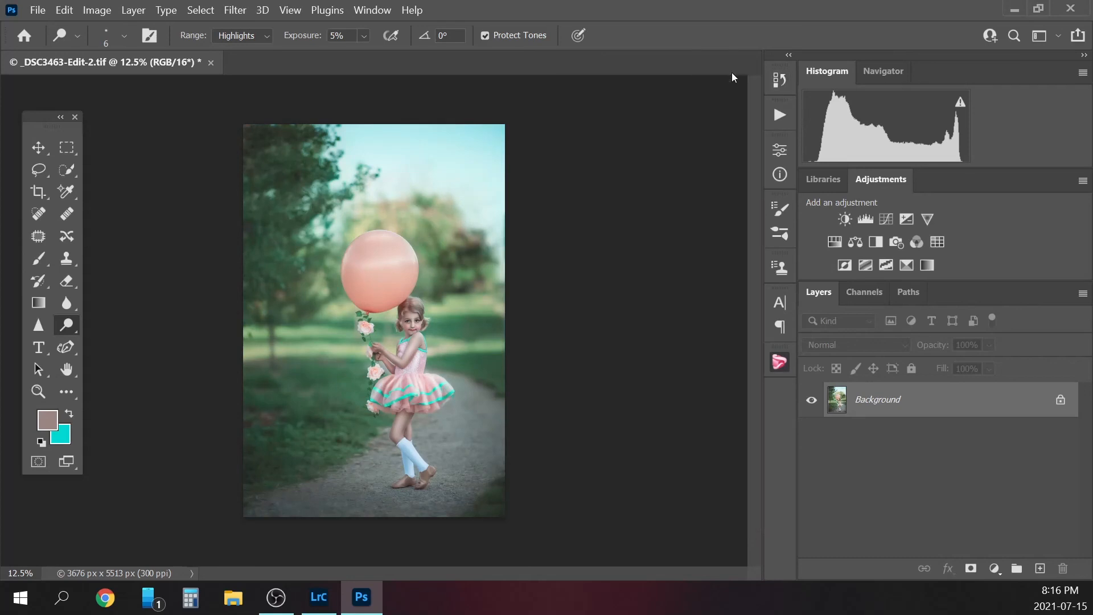